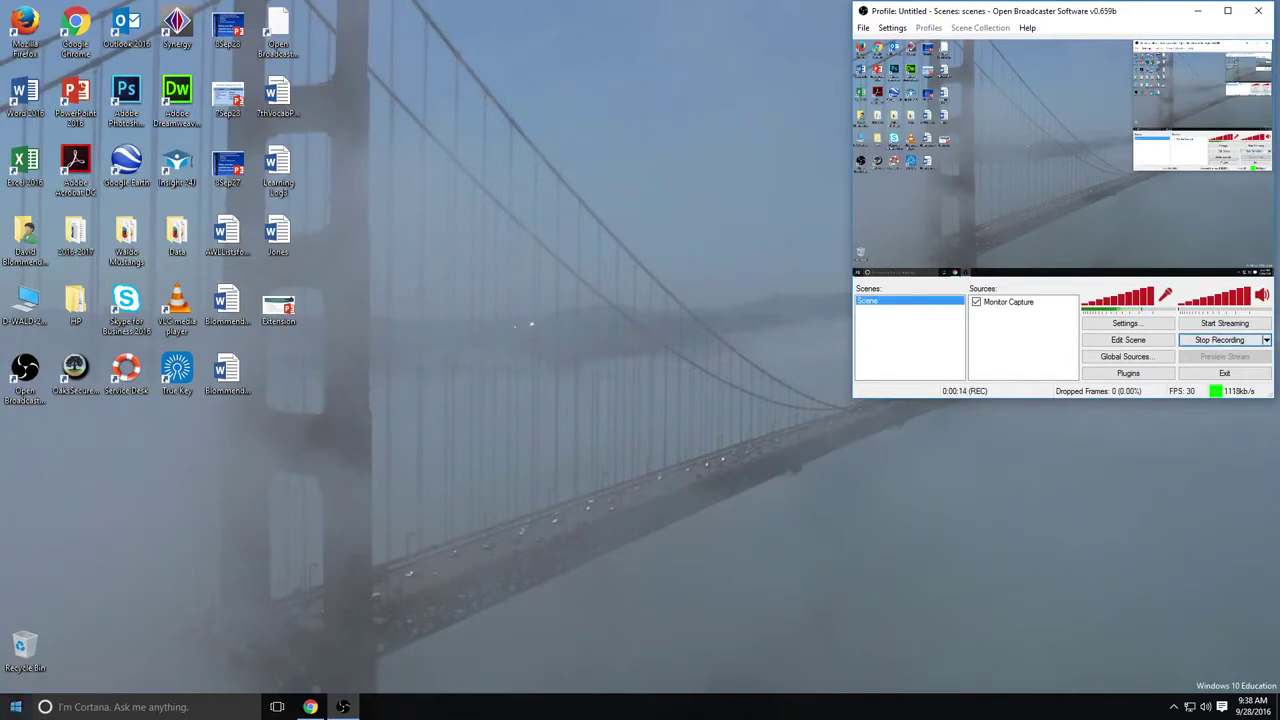
Open the Windows Start menu to see the installed apps.
{"action": "key", "text": "super"}
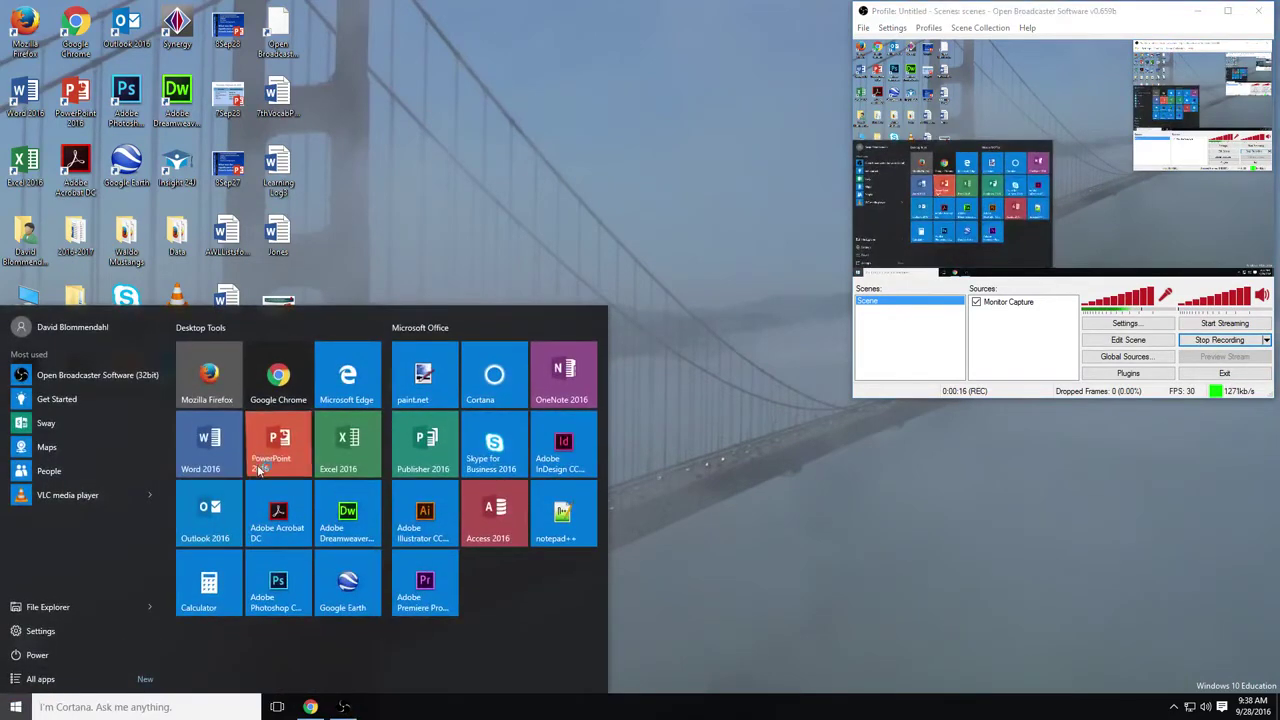
Launch PowerPoint 2016 maximized and choose the Frame theme's dark grey variant.
{"action": "left_click", "coordinate": [258, 470]}
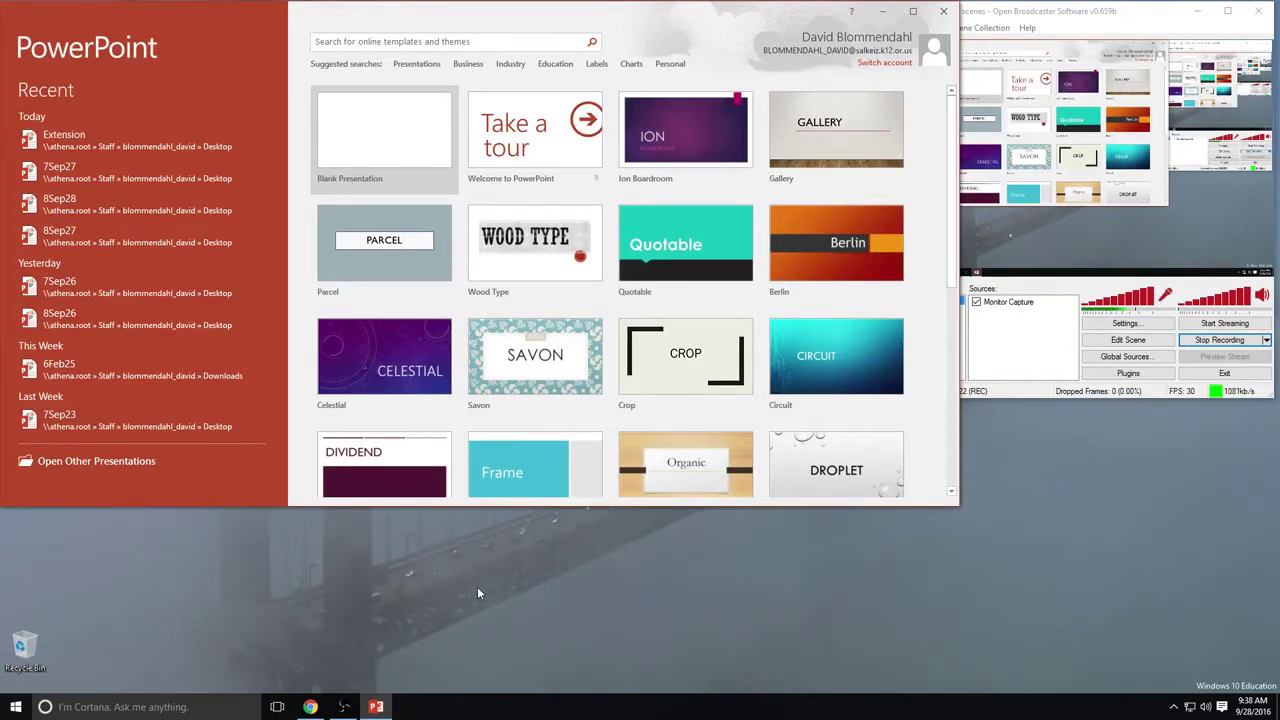
{"action": "left_click", "coordinate": [913, 13]}
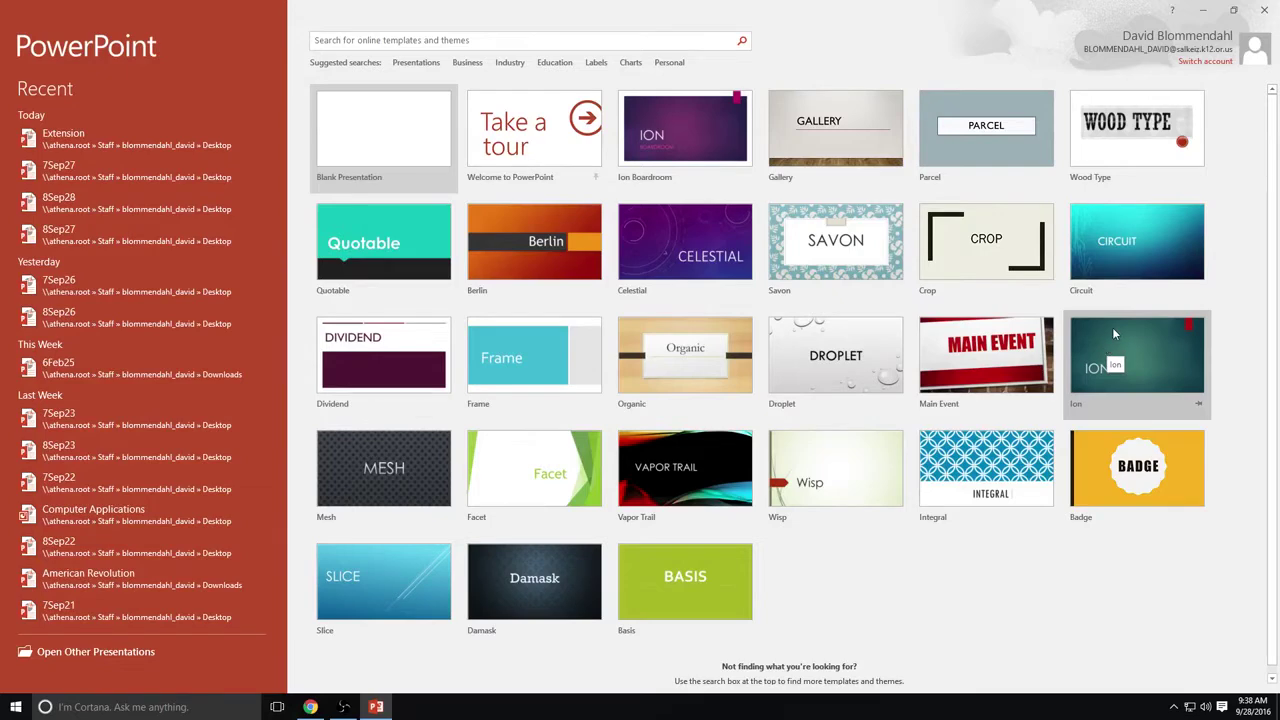
{"action": "left_click", "coordinate": [524, 358]}
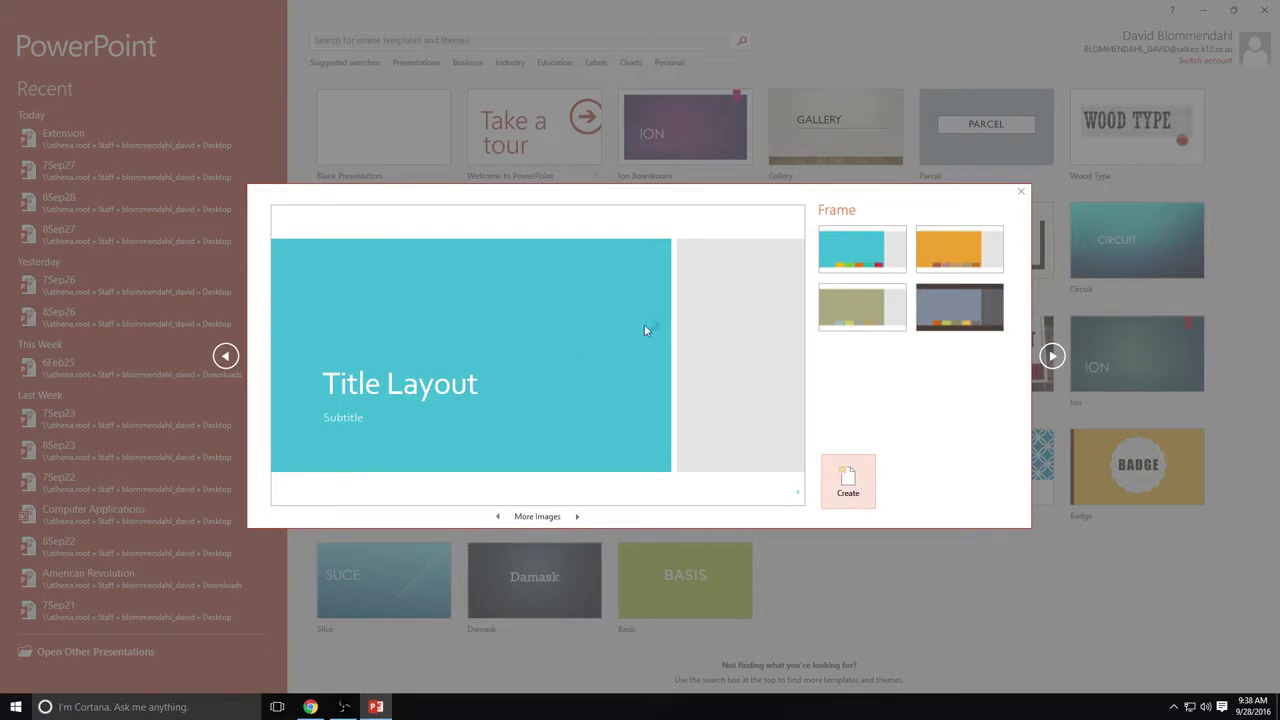
{"action": "left_click", "coordinate": [953, 310]}
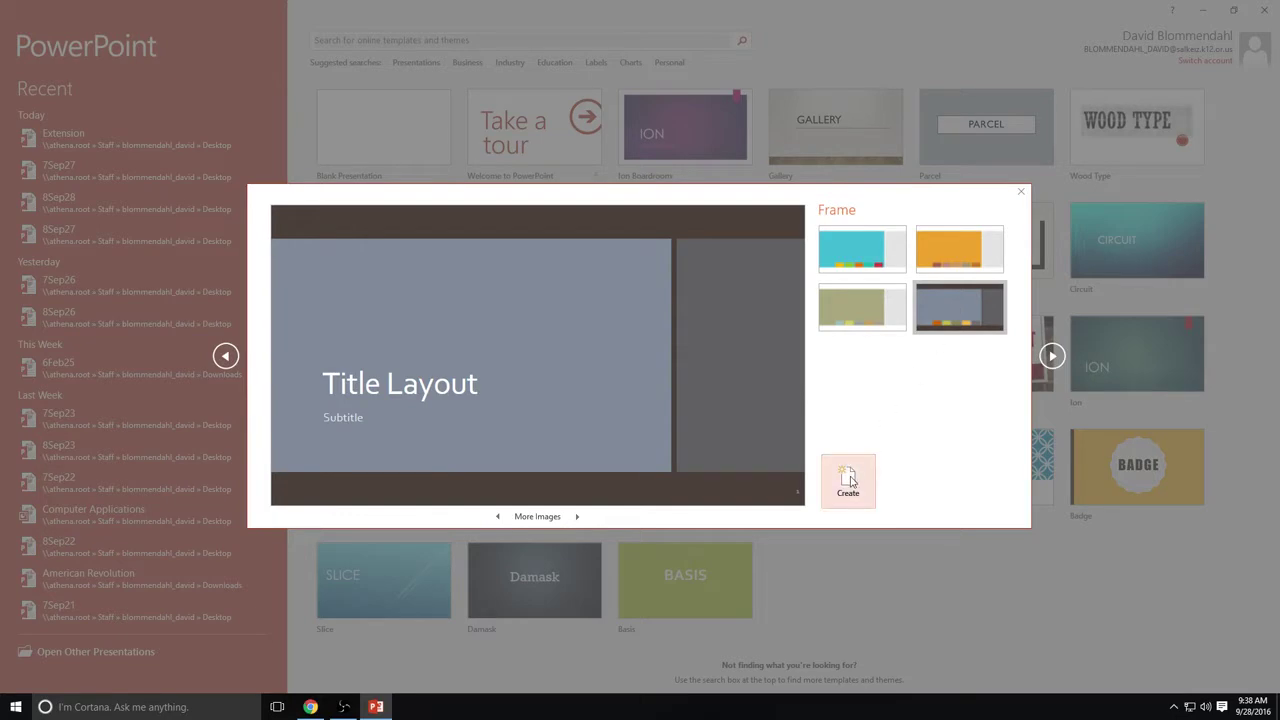
{"action": "left_click", "coordinate": [848, 480]}
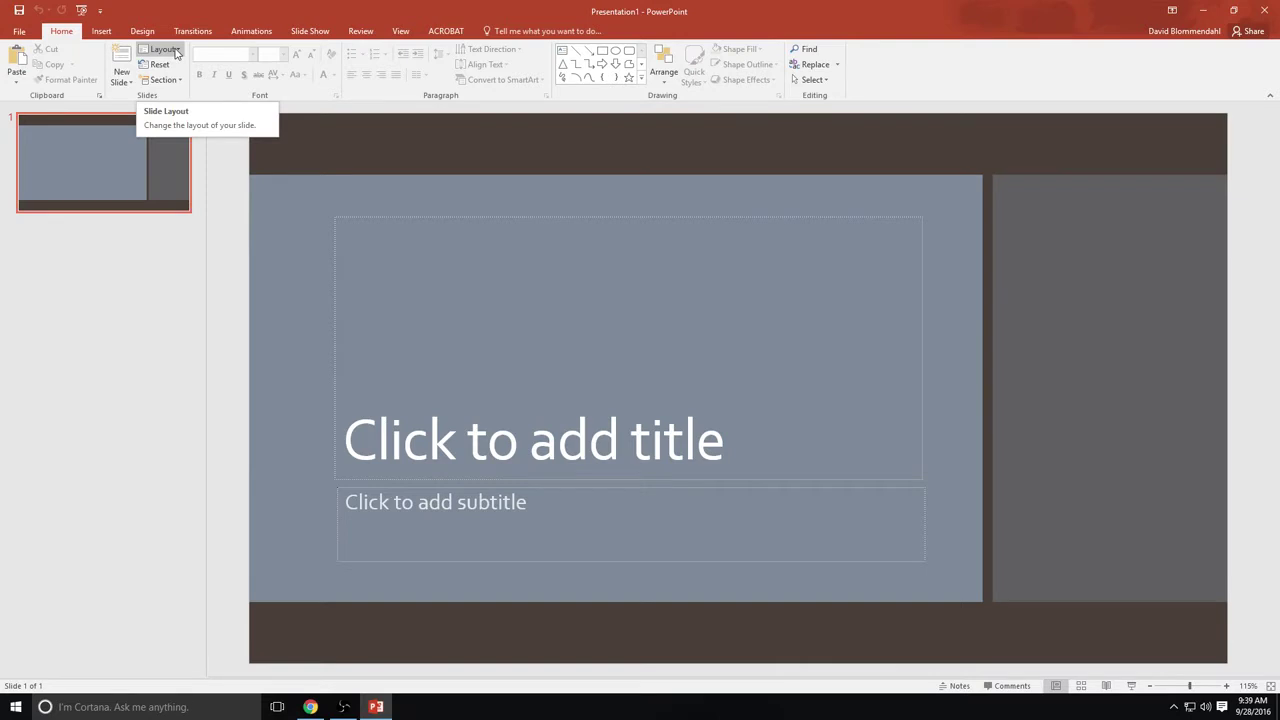
{"action": "left_click", "coordinate": [162, 49]}
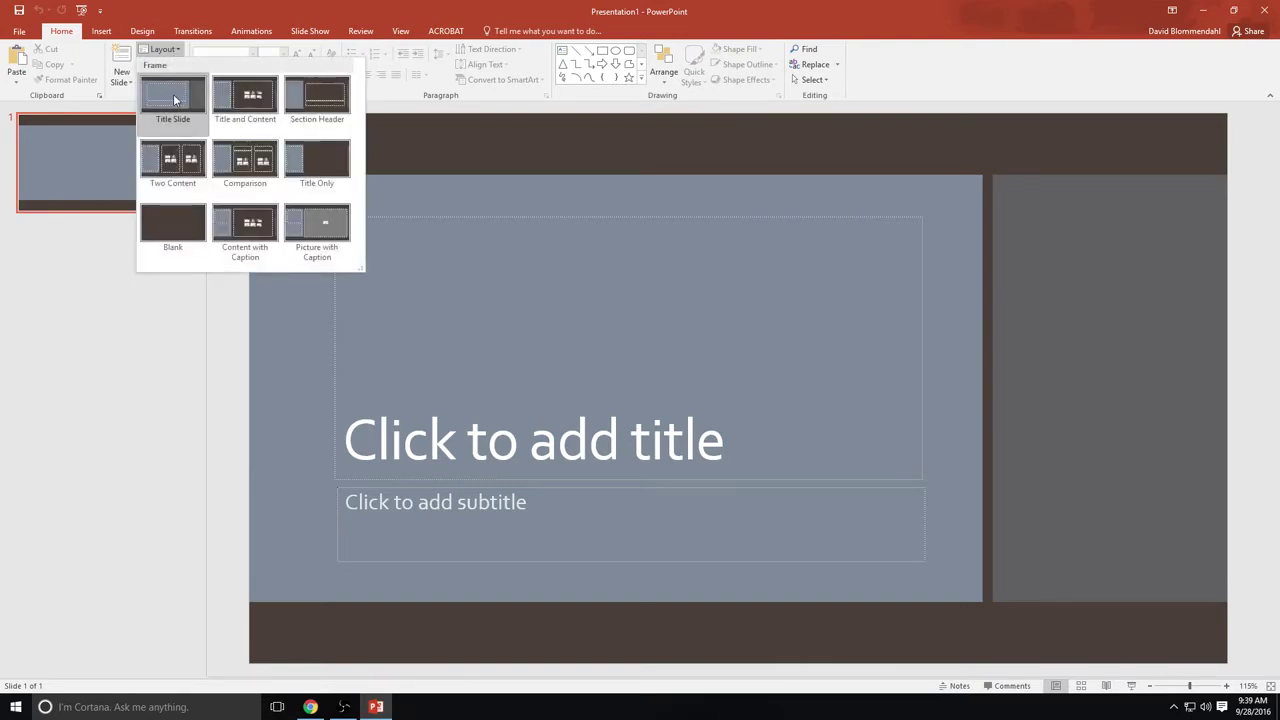
{"action": "left_click", "coordinate": [238, 96]}
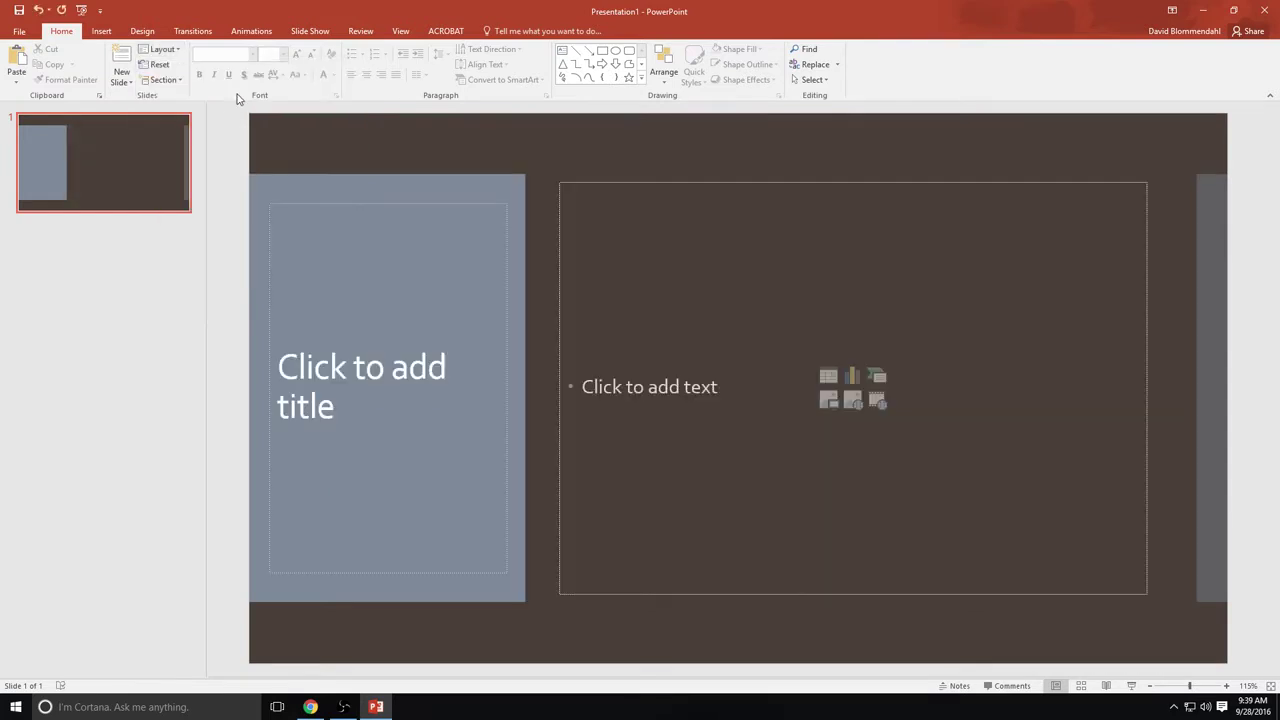
{"action": "left_click", "coordinate": [176, 57]}
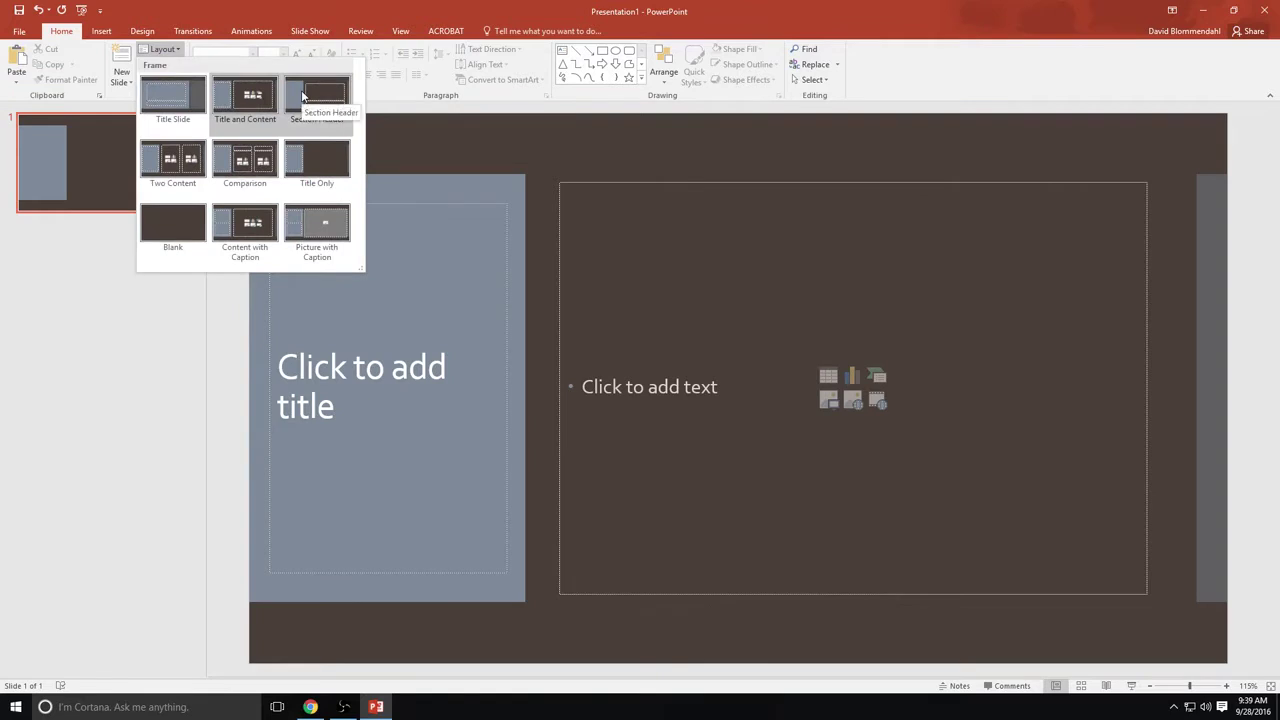
{"action": "left_click", "coordinate": [303, 95]}
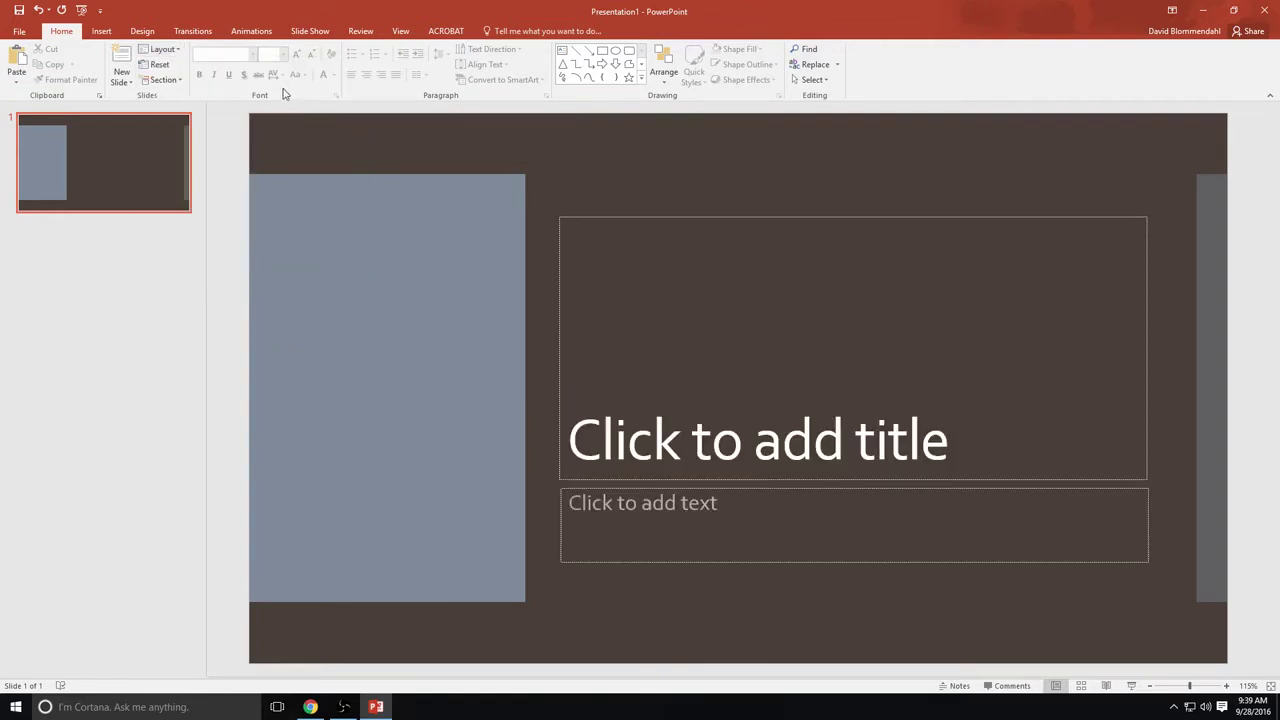
{"action": "left_click", "coordinate": [176, 57]}
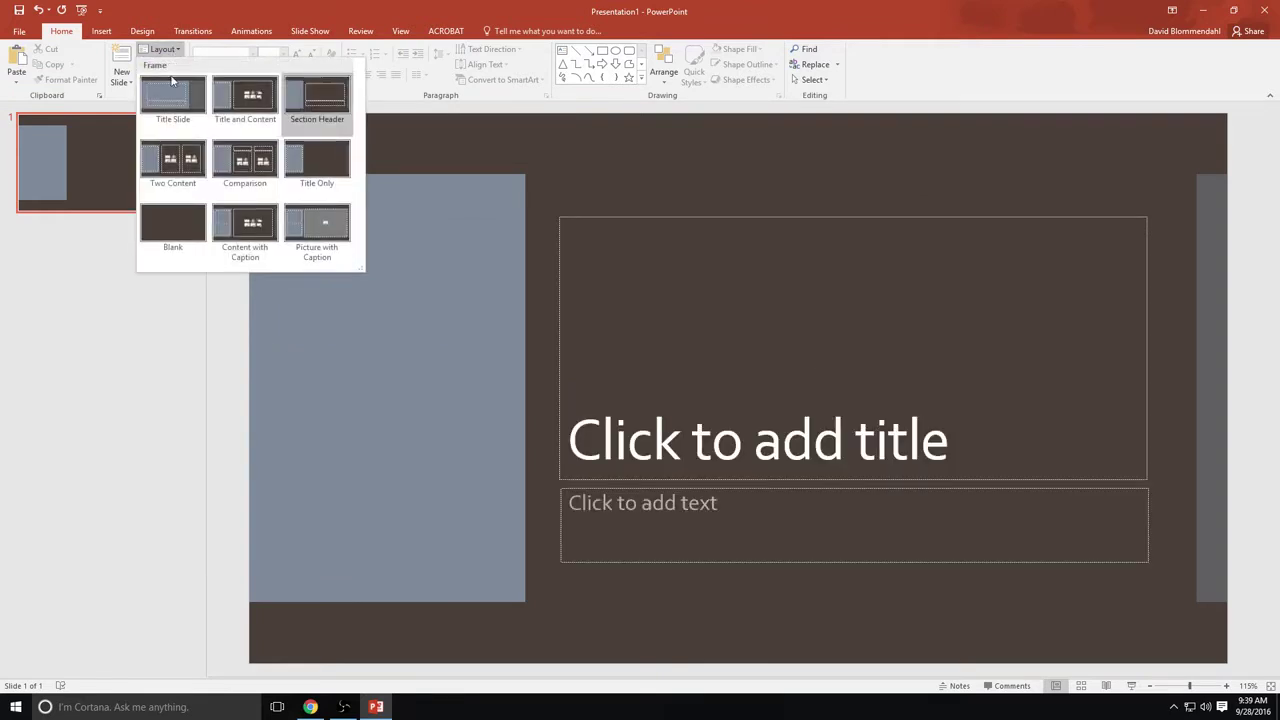
{"action": "left_click", "coordinate": [165, 168]}
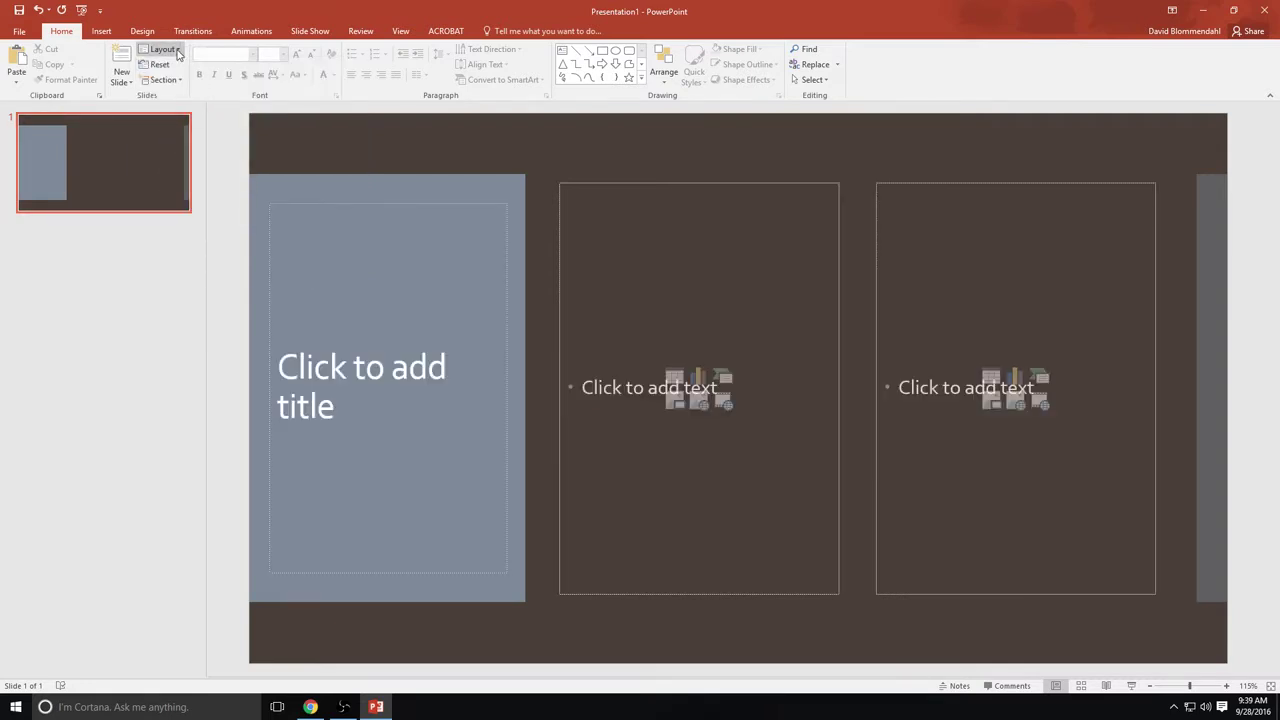
{"action": "left_click", "coordinate": [162, 49]}
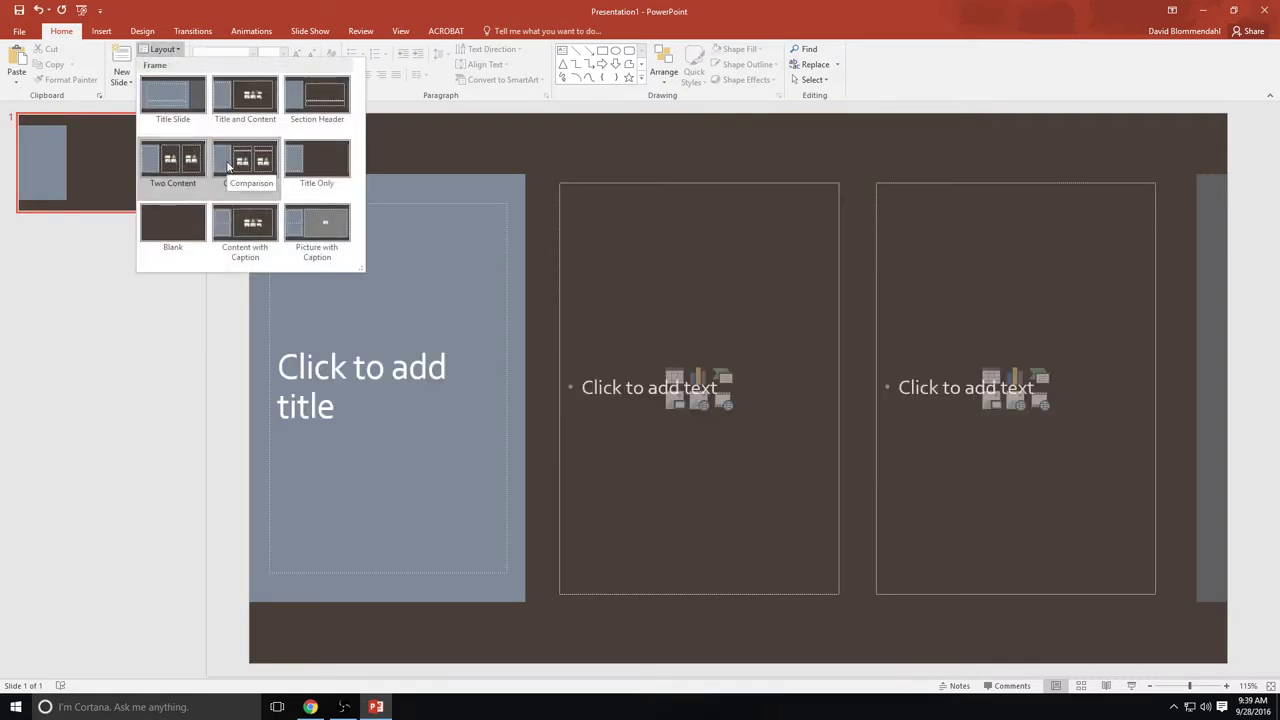
{"action": "left_click", "coordinate": [228, 165]}
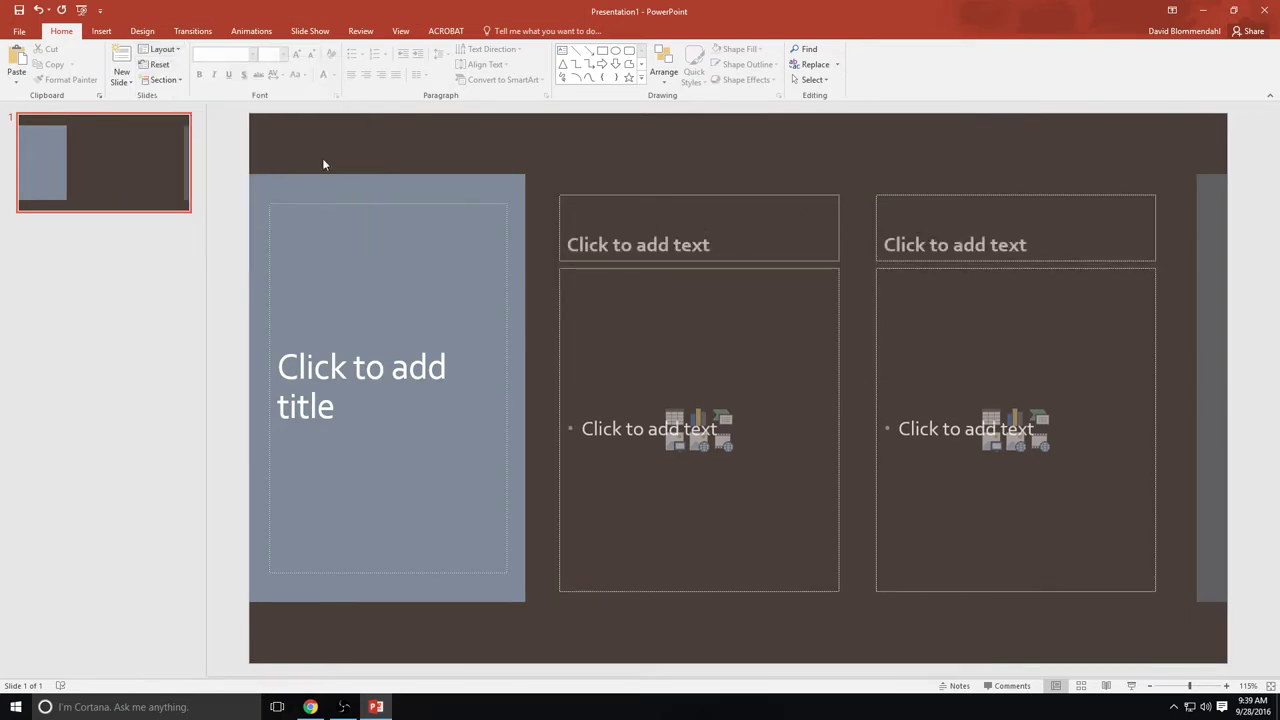
{"action": "left_click", "coordinate": [174, 53]}
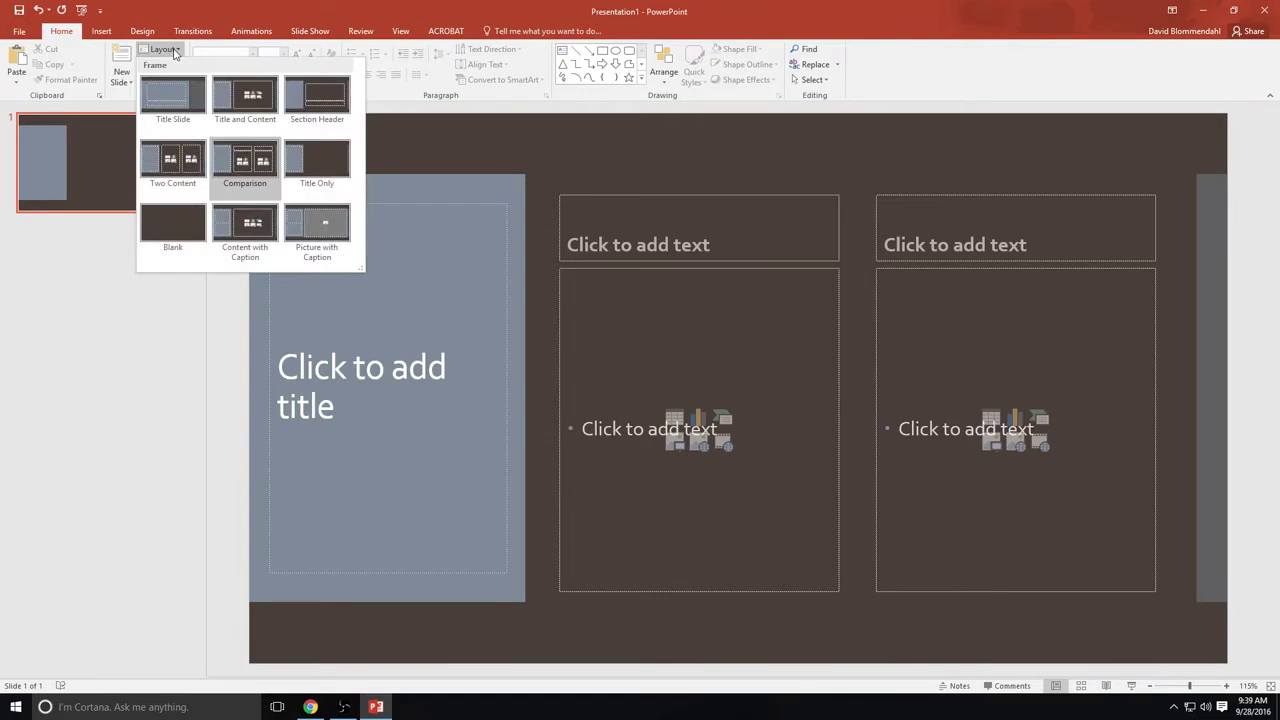
{"action": "left_click", "coordinate": [314, 160]}
{"action": "left_click", "coordinate": [162, 49]}
{"action": "key", "text": "Escape"}
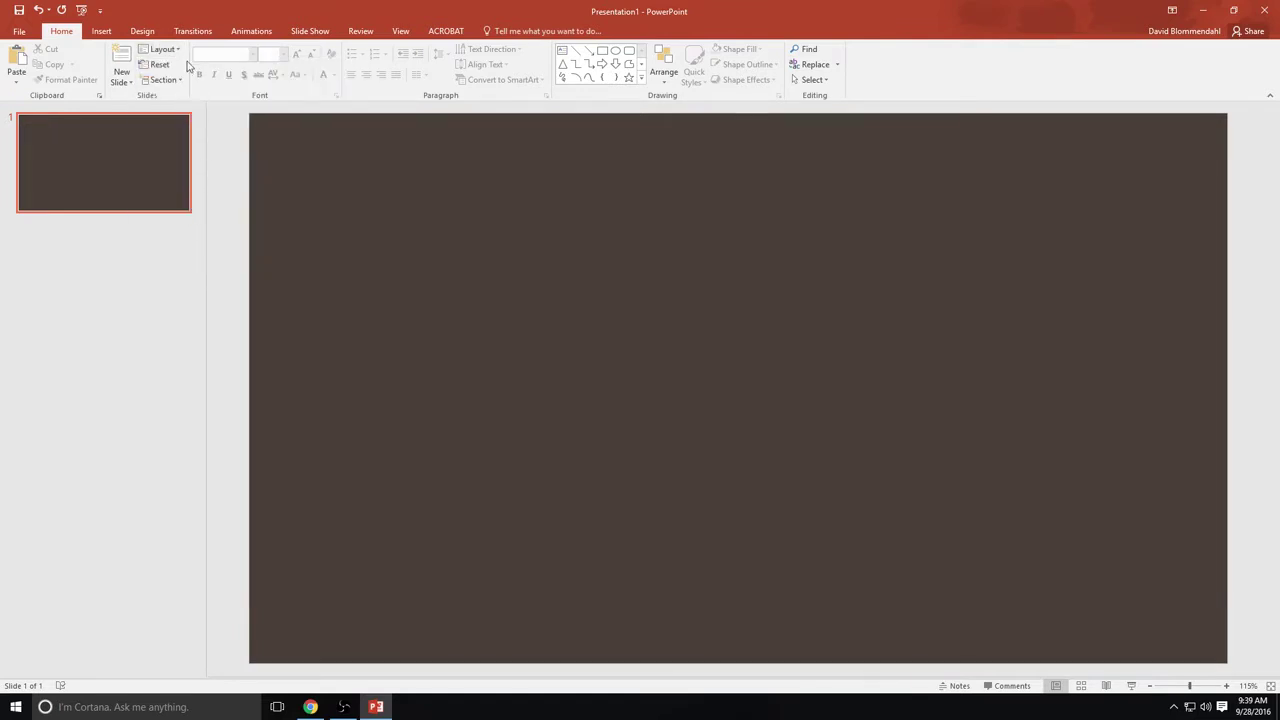
{"action": "left_click", "coordinate": [172, 50]}
{"action": "left_click", "coordinate": [256, 224]}
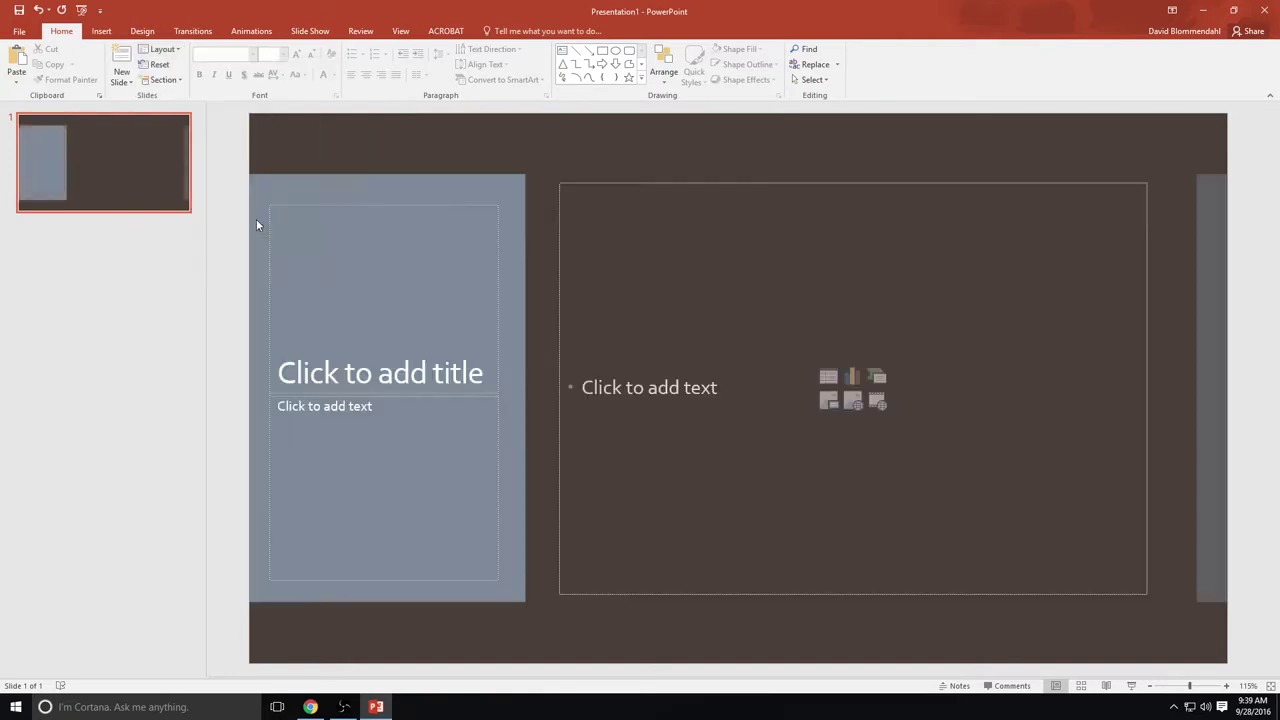
{"action": "left_click", "coordinate": [162, 49]}
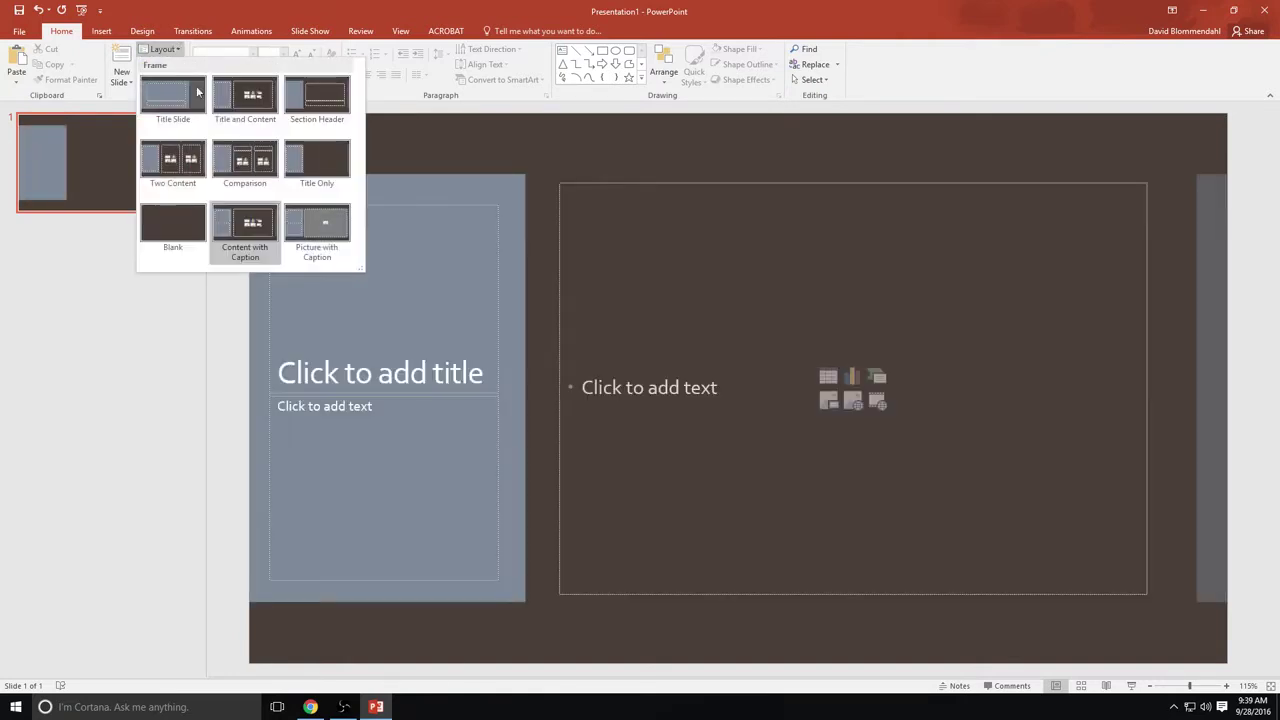
{"action": "left_click", "coordinate": [330, 232]}
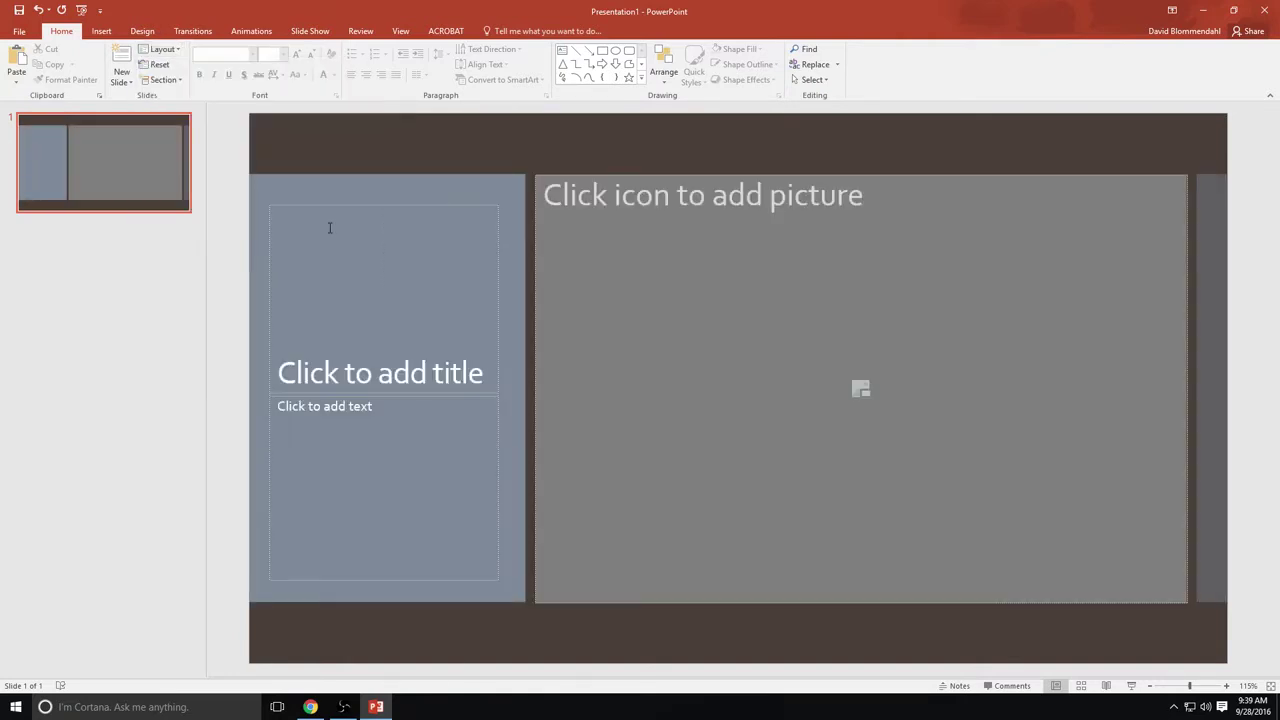
{"action": "left_click", "coordinate": [179, 51]}
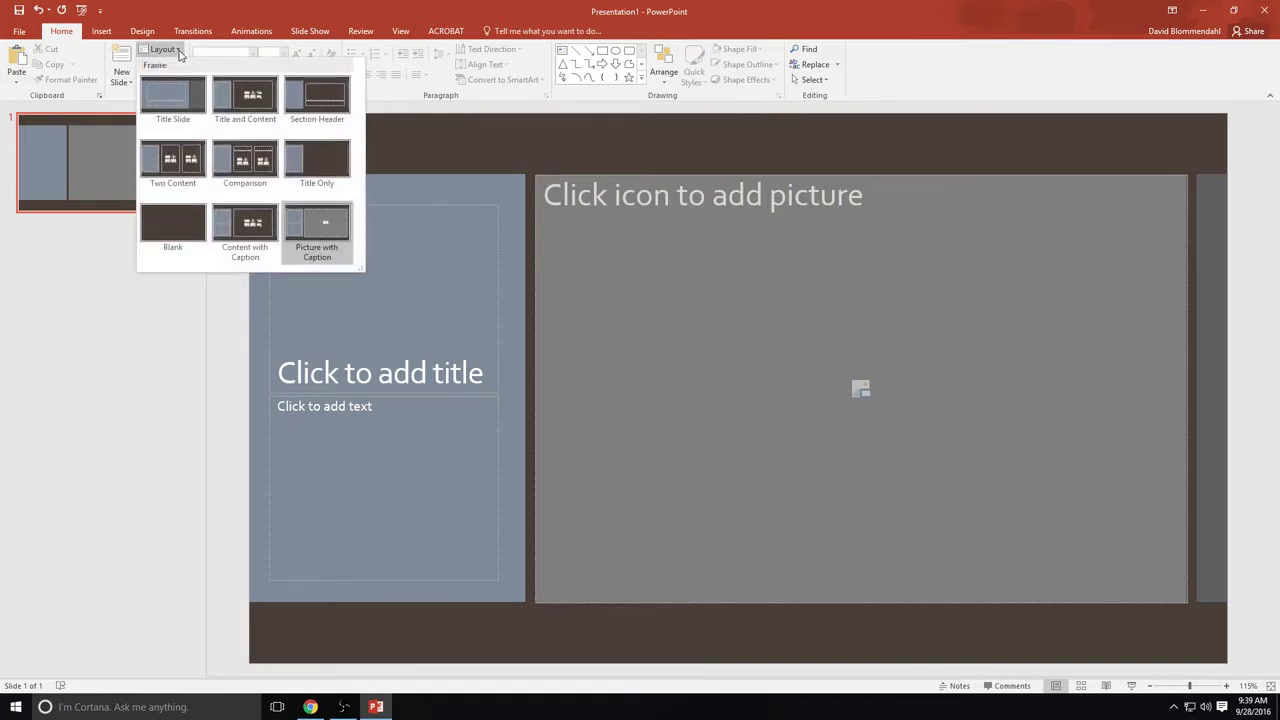
{"action": "left_click", "coordinate": [180, 100]}
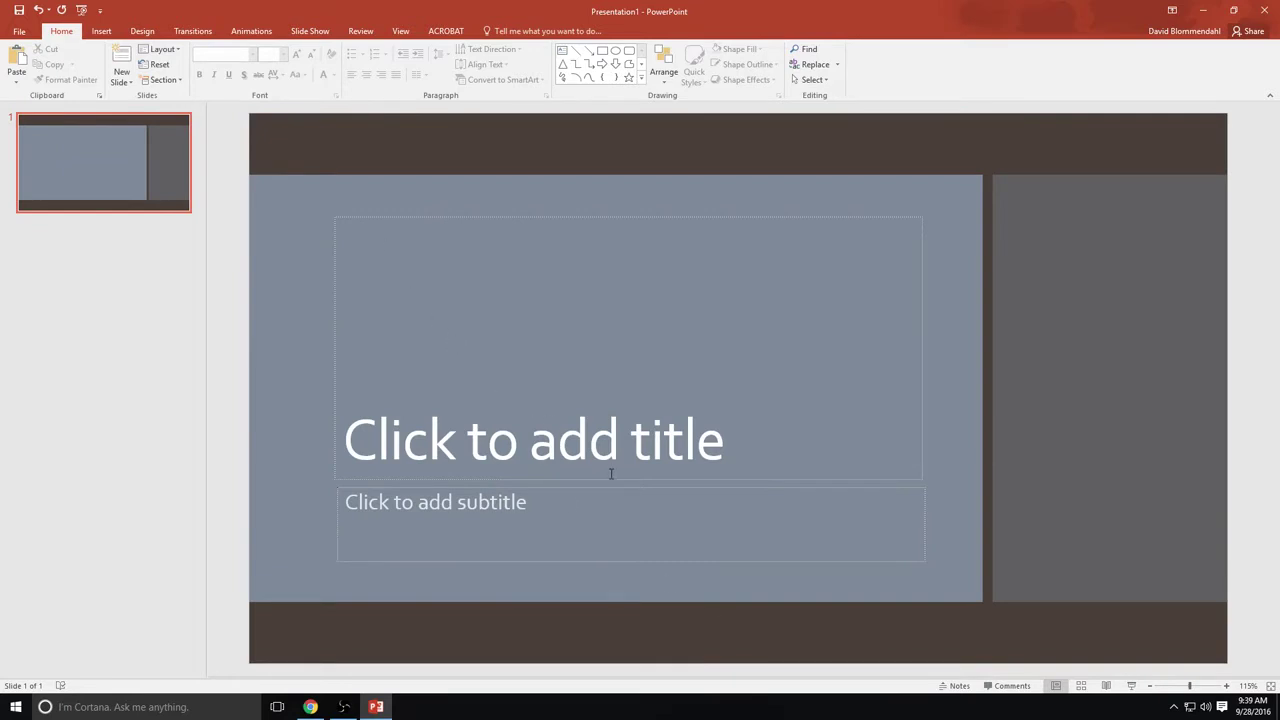
Title the first slide 'PowerPoint Demo'.
{"action": "left_click", "coordinate": [748, 450]}
{"action": "type", "text": "Power"}
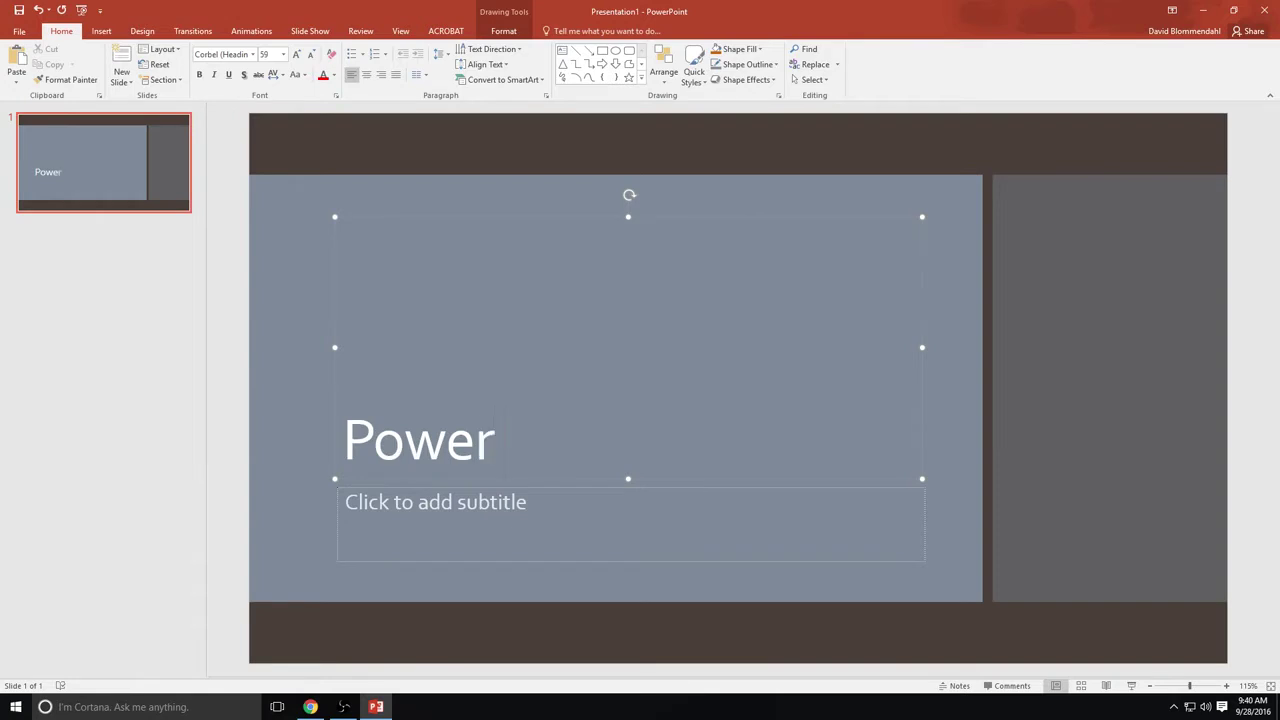
{"action": "type", "text": "Point Demo"}
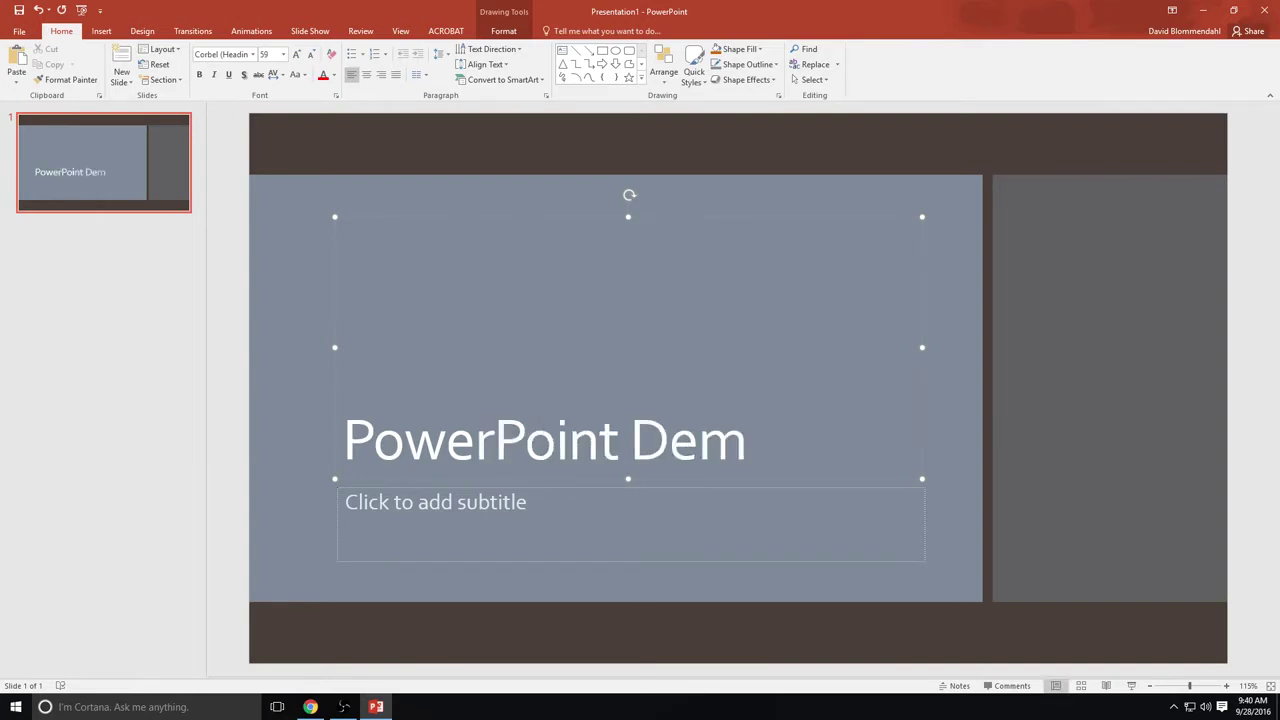
Add the presenter's name and 'Waldo Middle School' as two subtitle lines.
{"action": "left_click", "coordinate": [664, 510]}
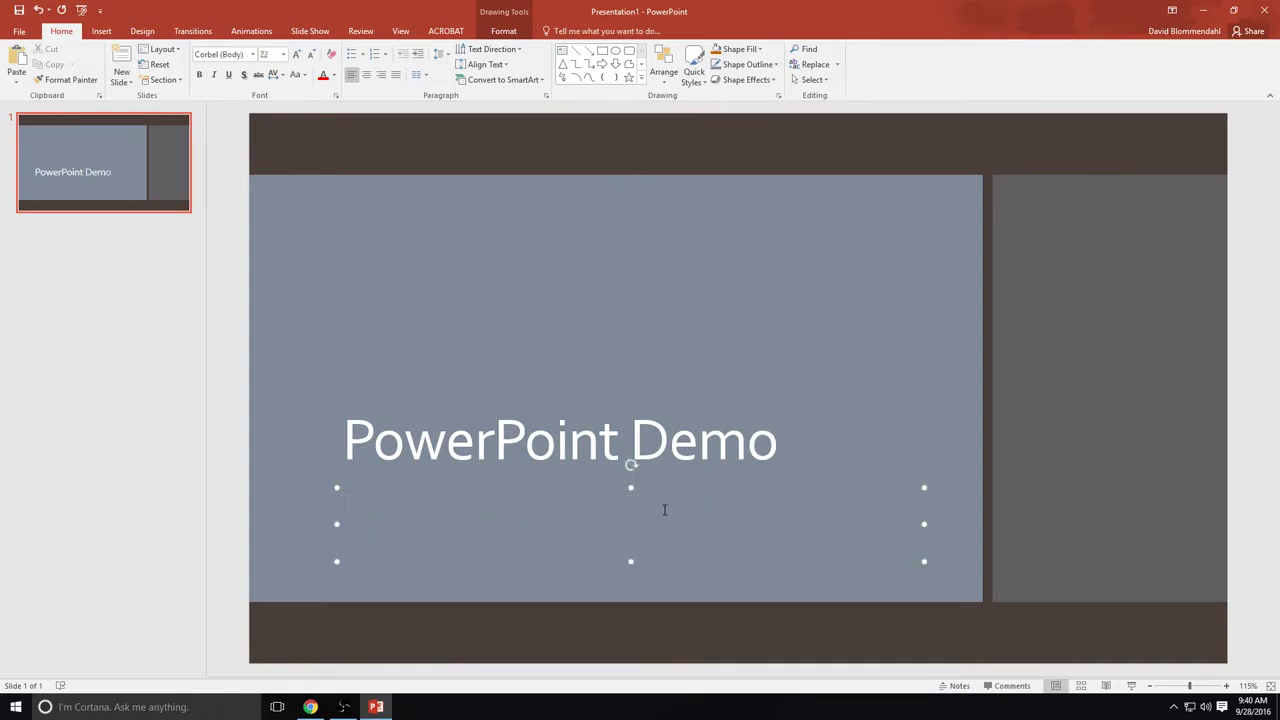
{"action": "type", "text": "Mr. Blommendahl"}
{"action": "key", "text": "Return"}
{"action": "type", "text": "Waldo Mic"}
{"action": "type", "text": "dle School"}
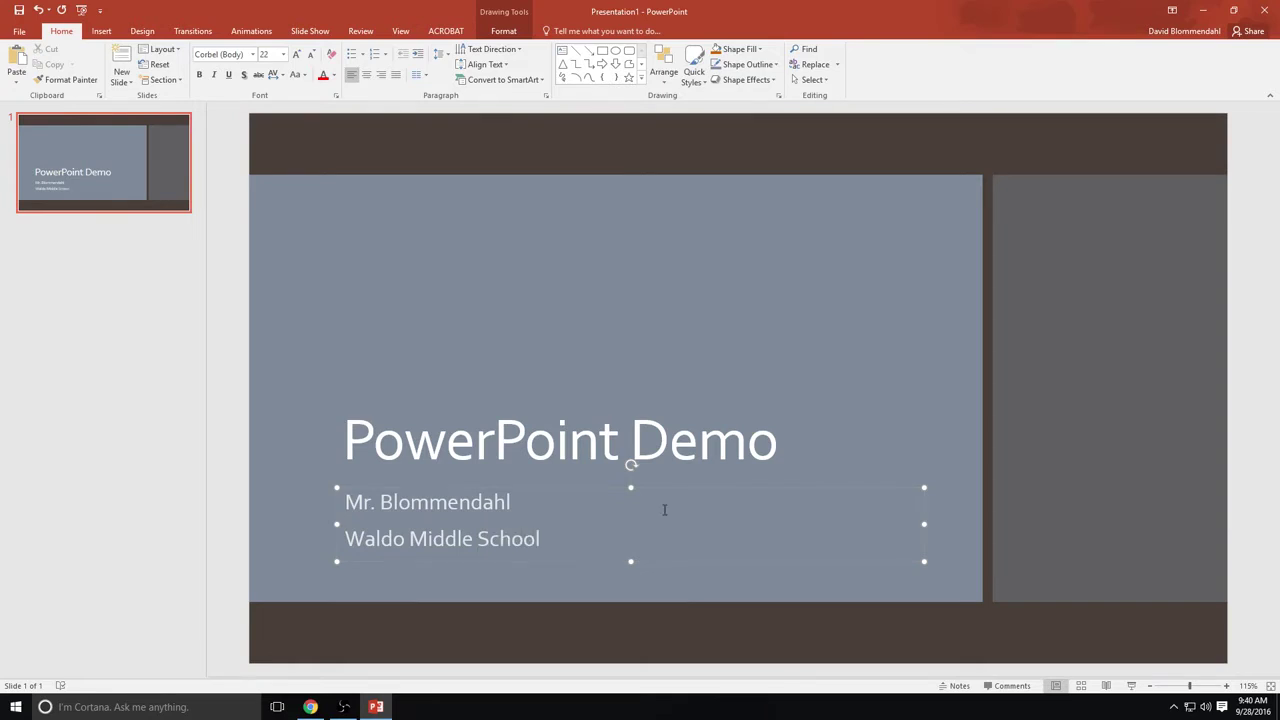
{"action": "left_click", "coordinate": [743, 348]}
Search Google Images for 'powerpoint' and preview the red PowerPoint logo.
{"action": "left_click", "coordinate": [307, 709]}
{"action": "left_click", "coordinate": [524, 308]}
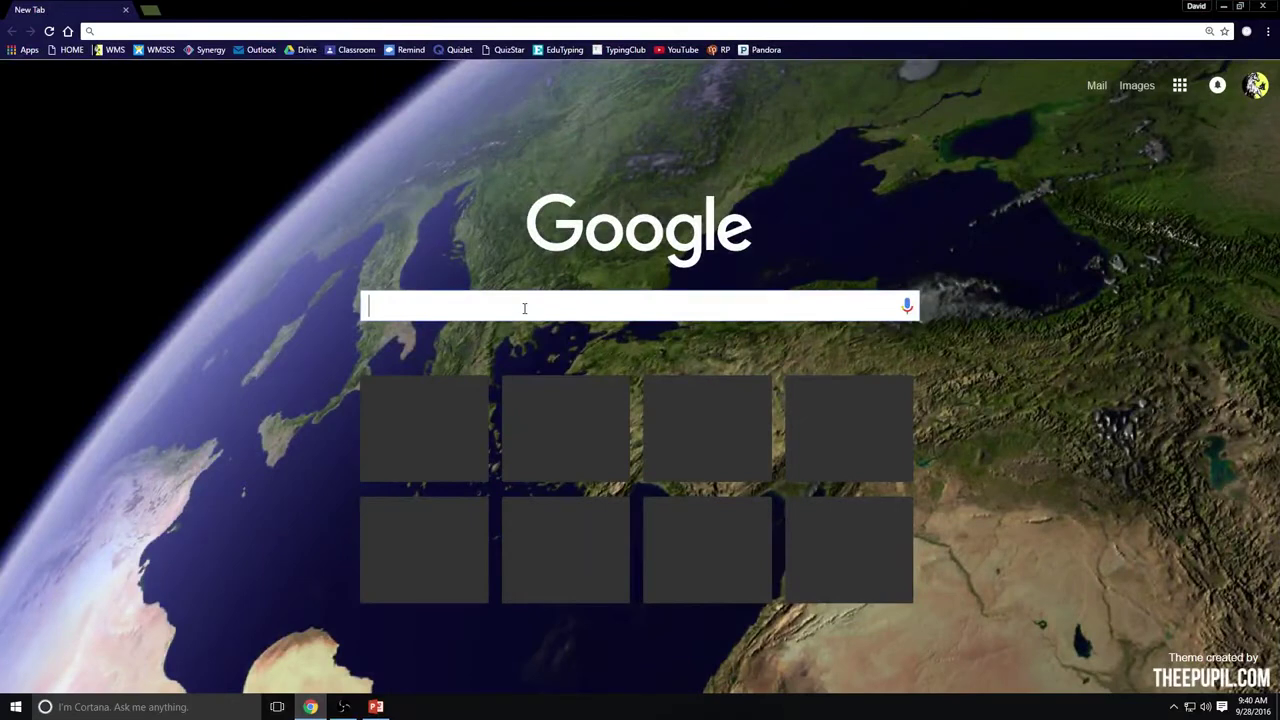
{"action": "type", "text": "powerpo"}
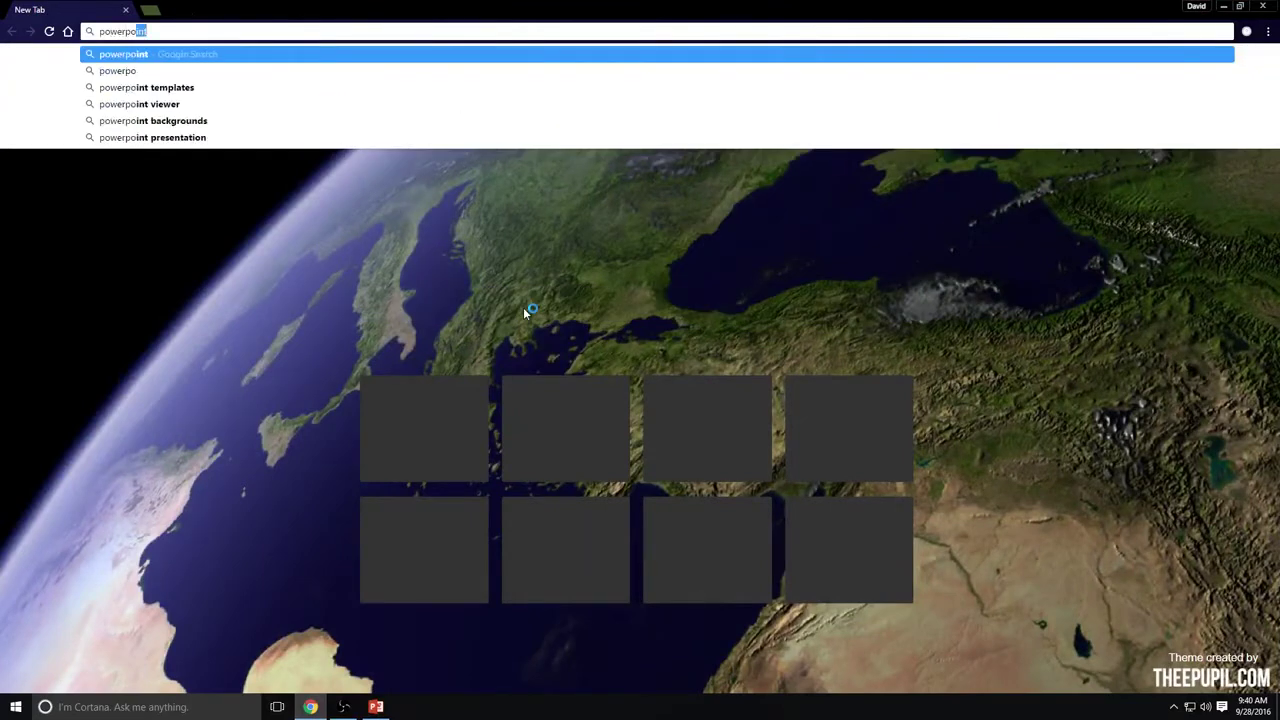
{"action": "type", "text": "int"}
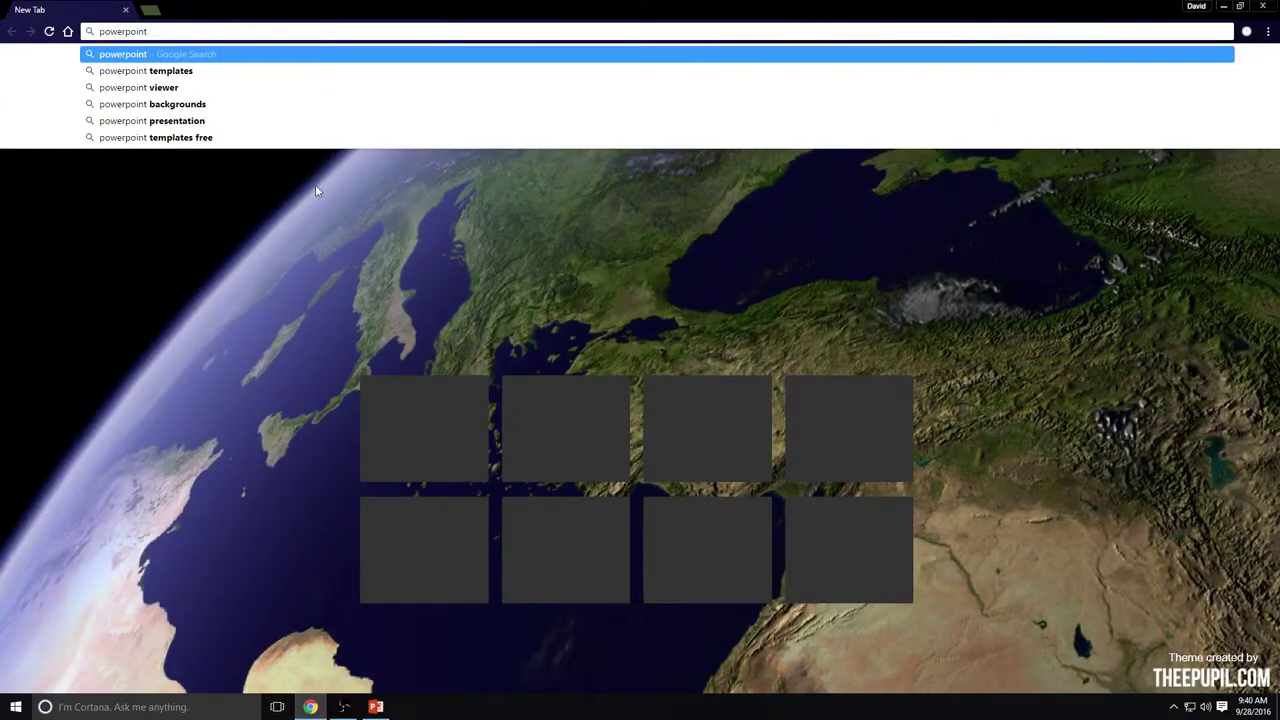
{"action": "key", "text": "Return"}
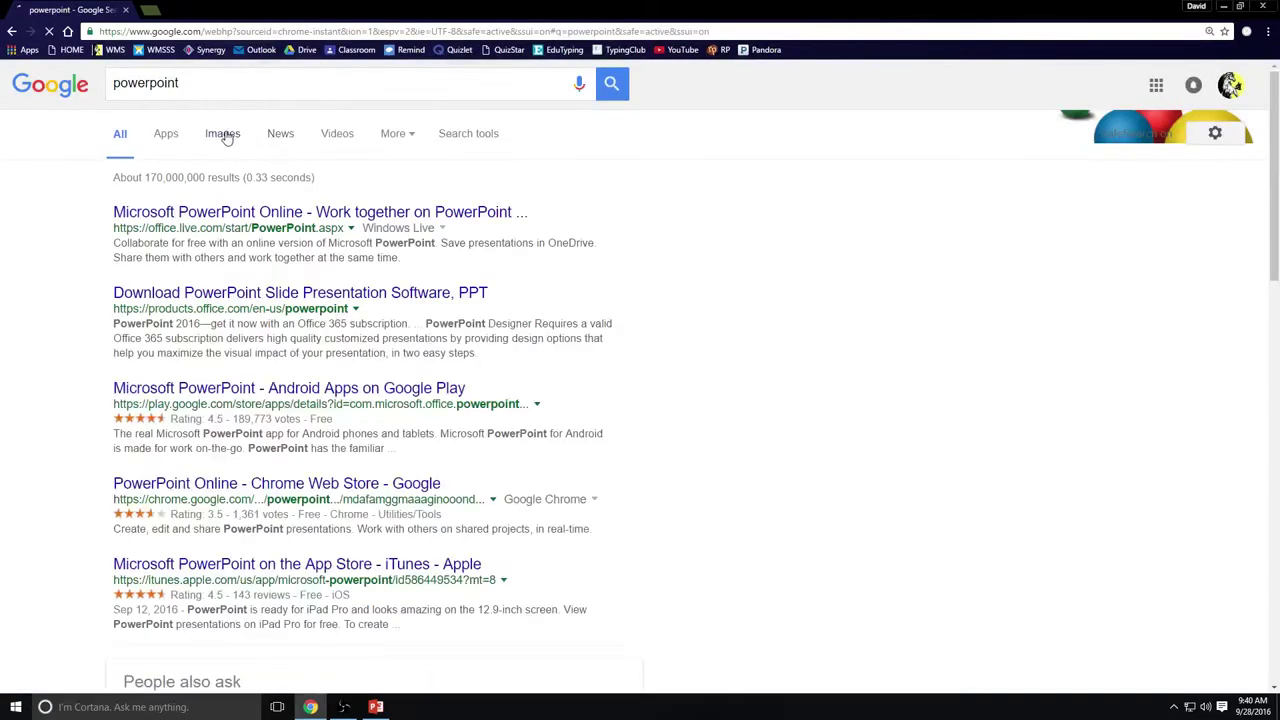
{"action": "left_click", "coordinate": [224, 134]}
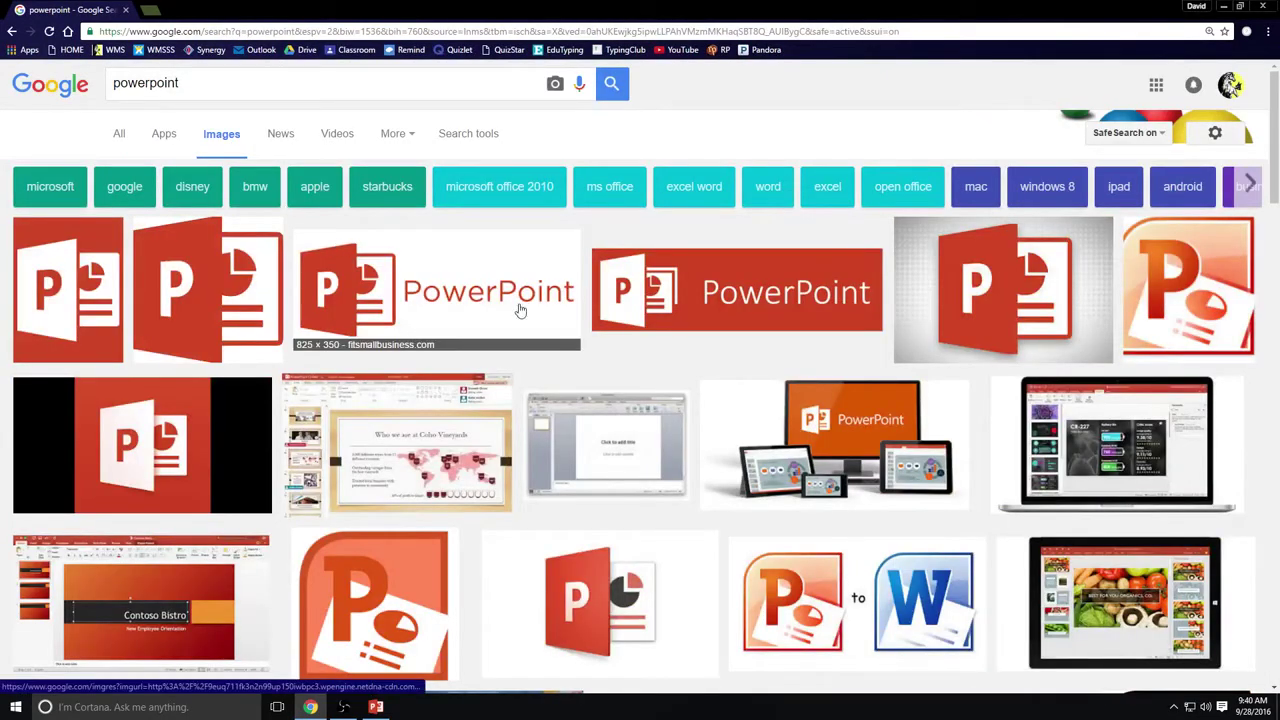
{"action": "left_click", "coordinate": [693, 303]}
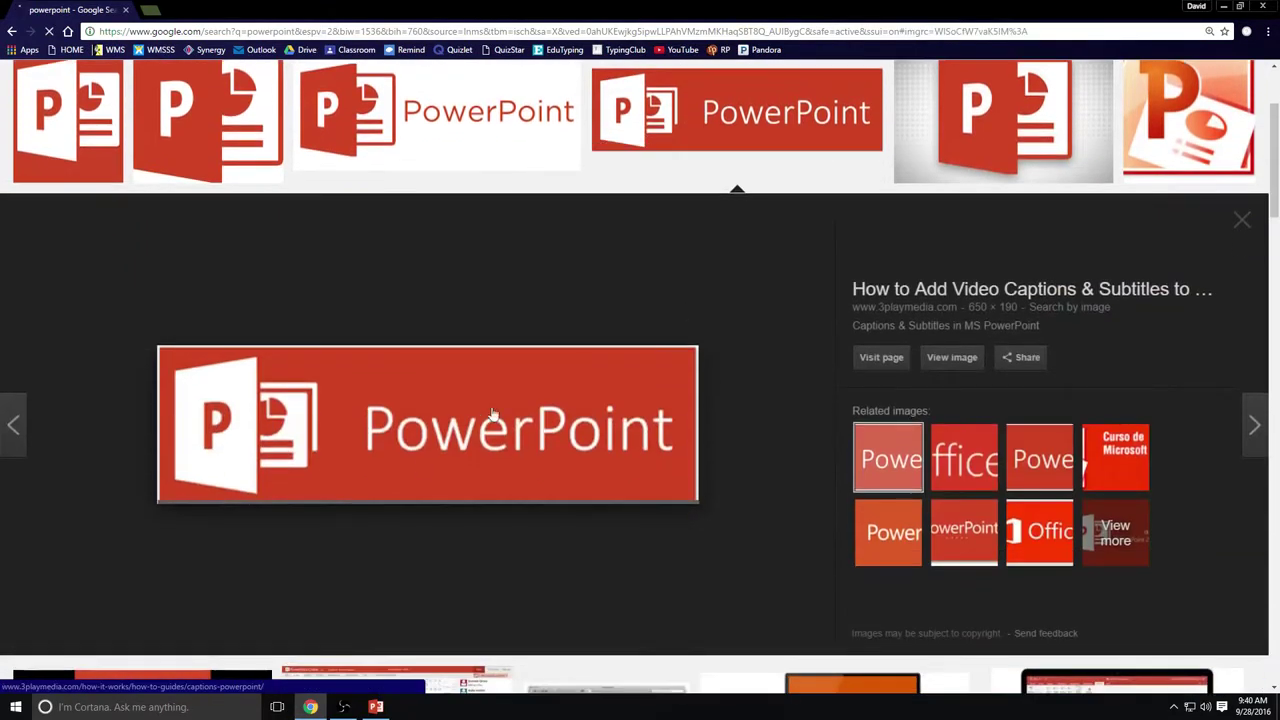
Save the logo image to the Desktop as 05-09-2014-powerpoint-logo JPEG.
{"action": "right_click", "coordinate": [417, 429]}
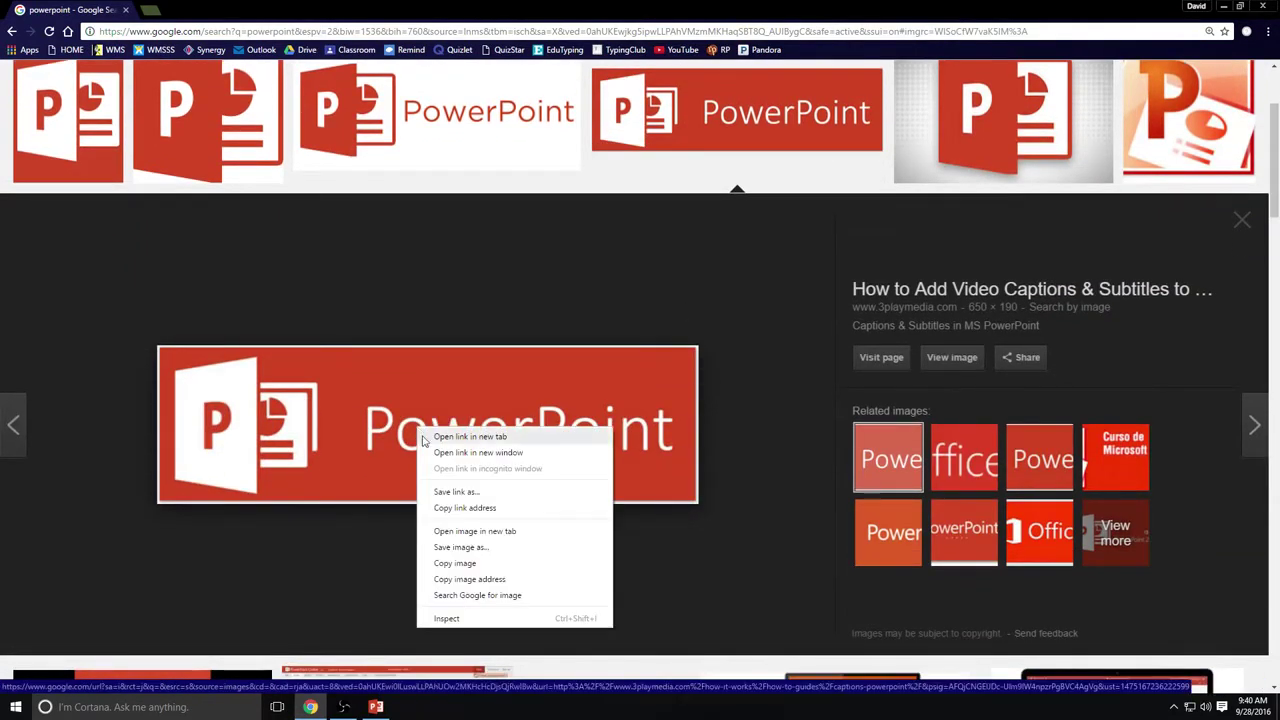
{"action": "left_click", "coordinate": [450, 491]}
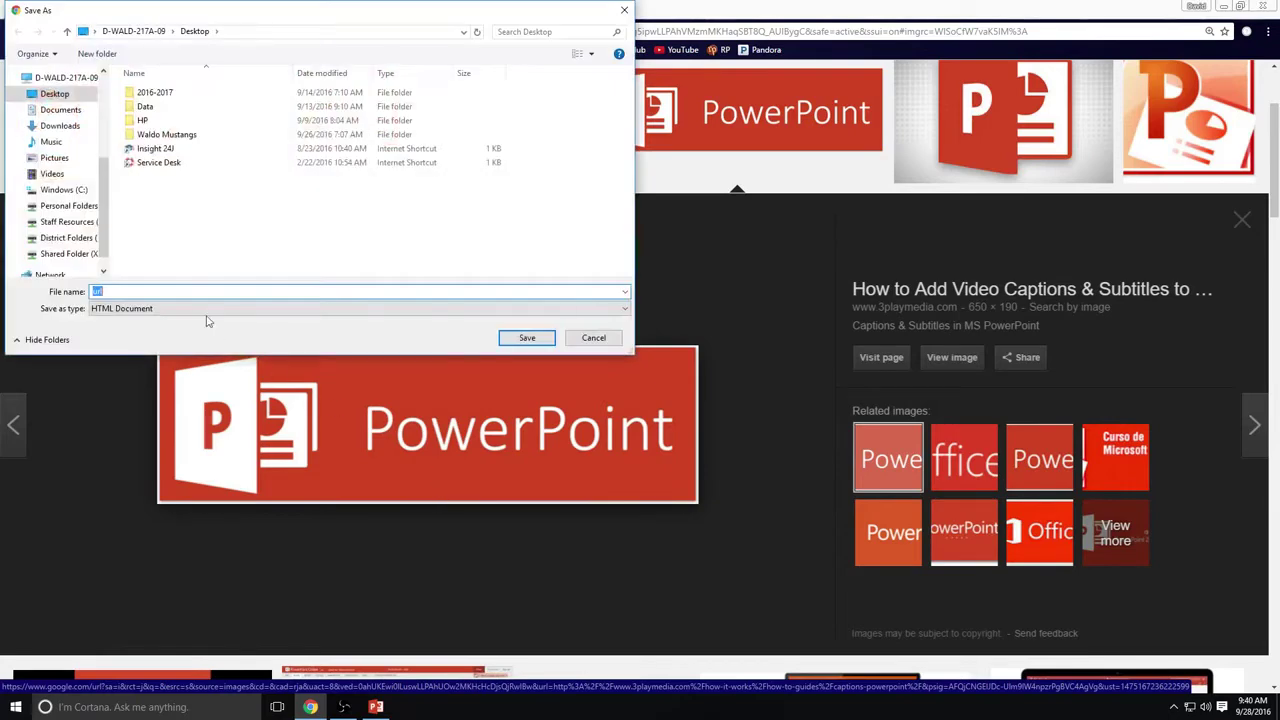
{"action": "type", "text": "ppt"}
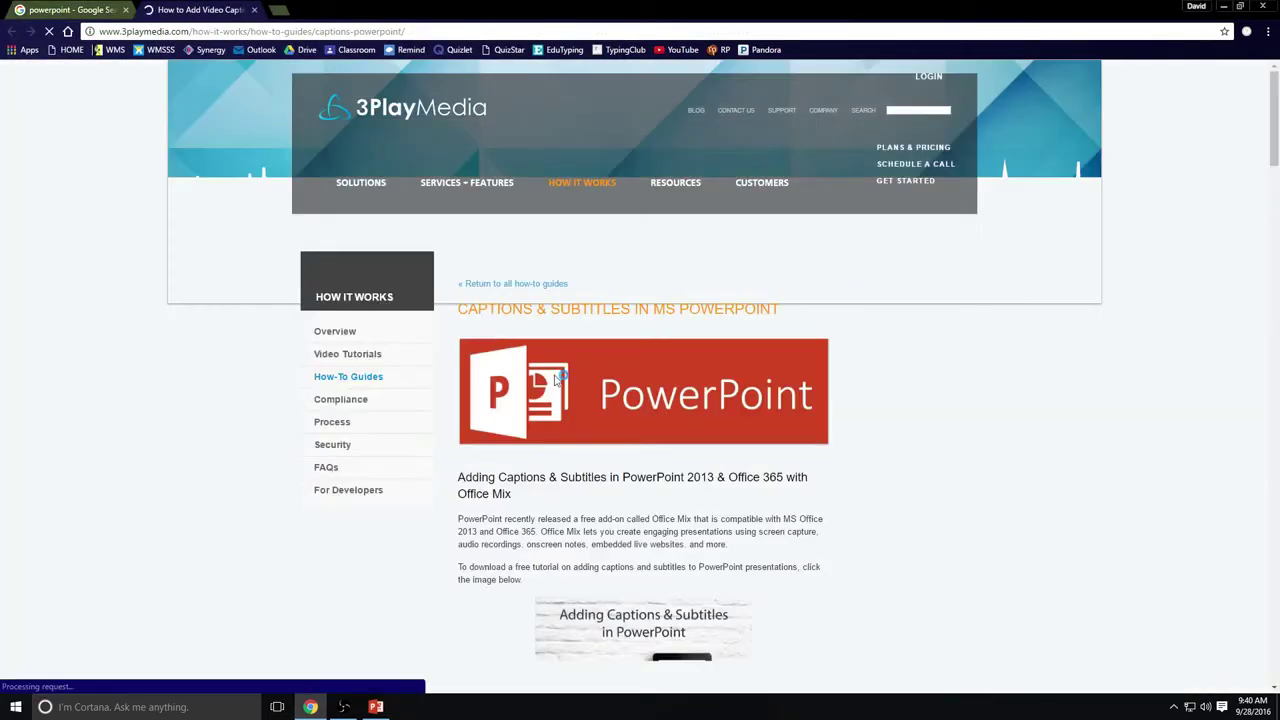
{"action": "right_click", "coordinate": [555, 379]}
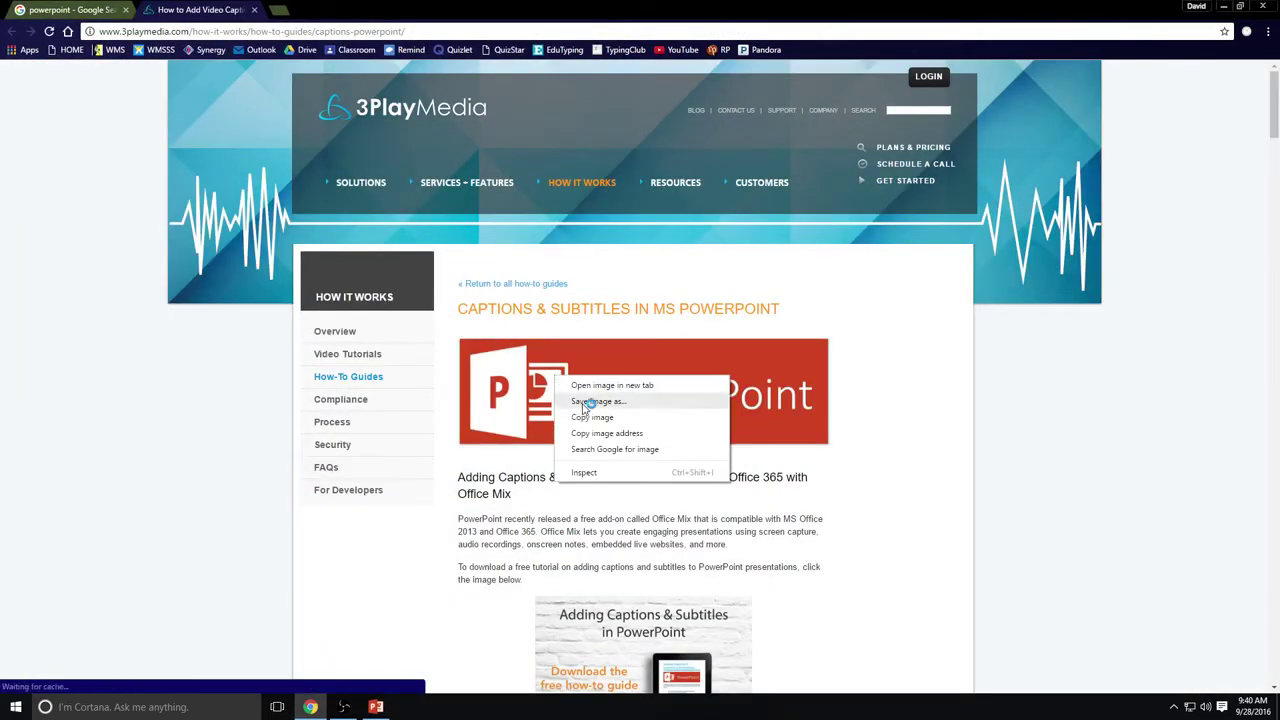
{"action": "left_click", "coordinate": [585, 403]}
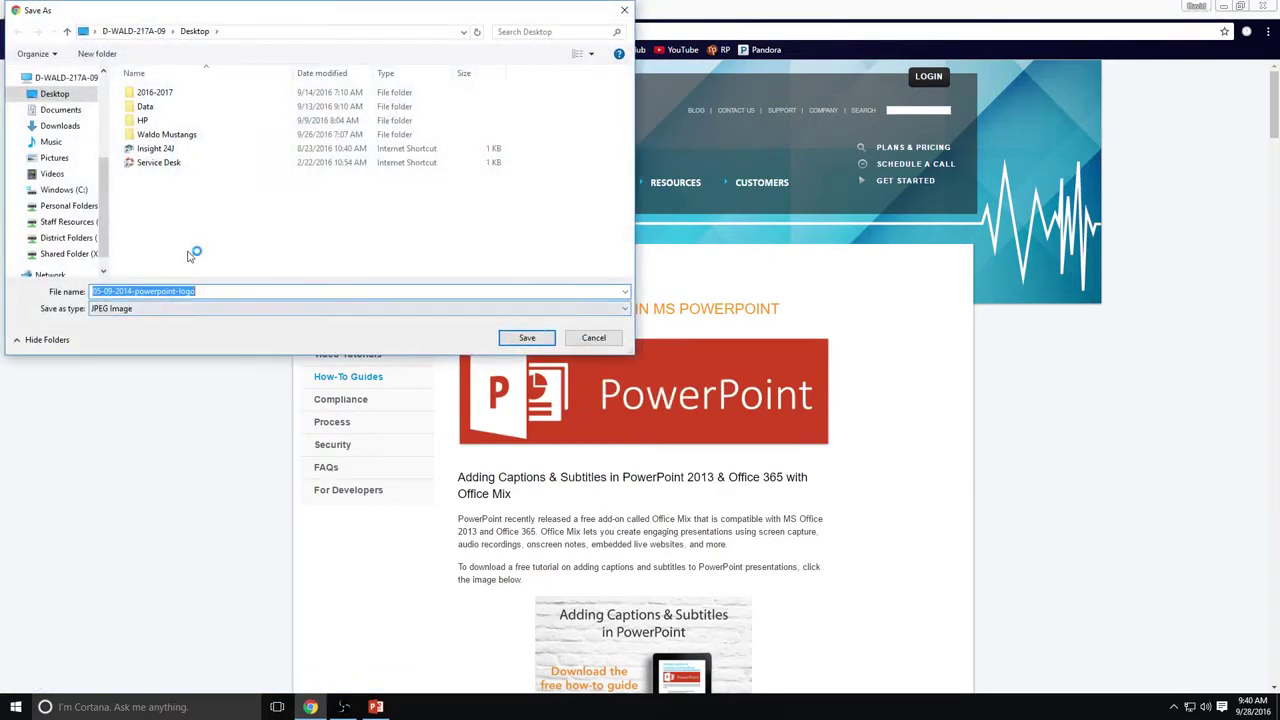
{"action": "left_click", "coordinate": [527, 337]}
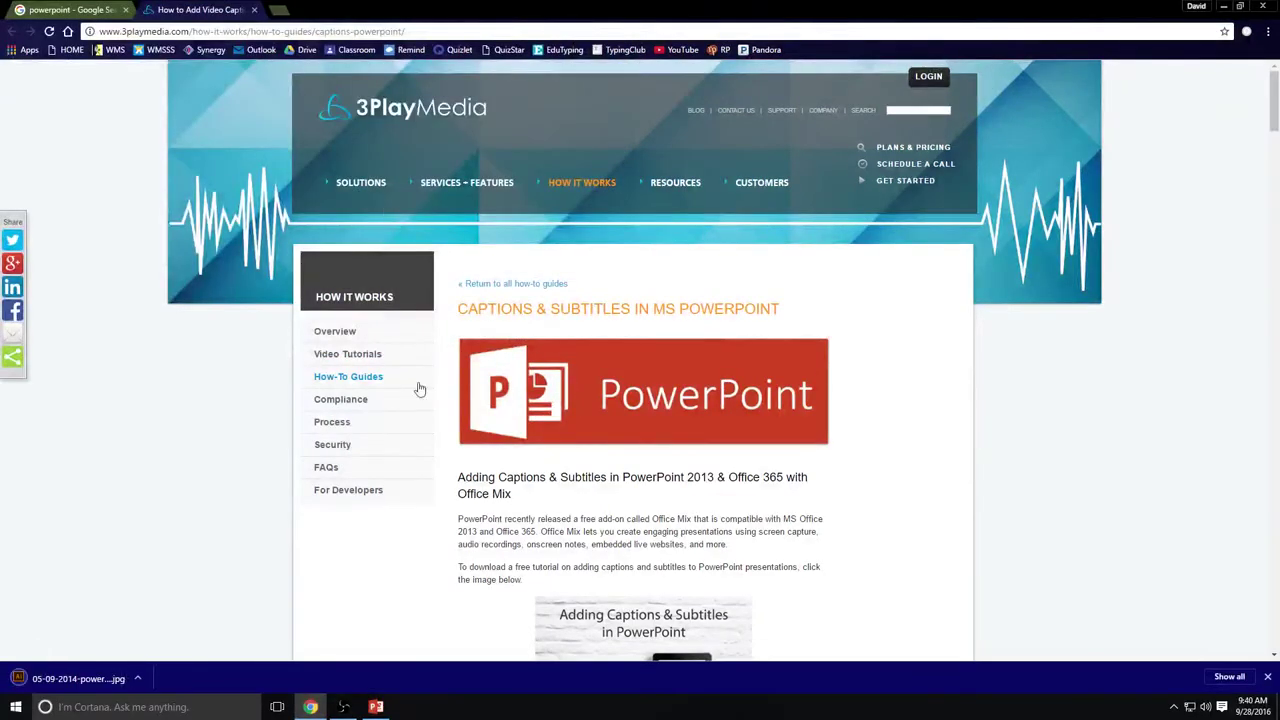
Insert 05-09-2014-powerpoint-logo from the Desktop and drag it above the title.
{"action": "left_click", "coordinate": [376, 707]}
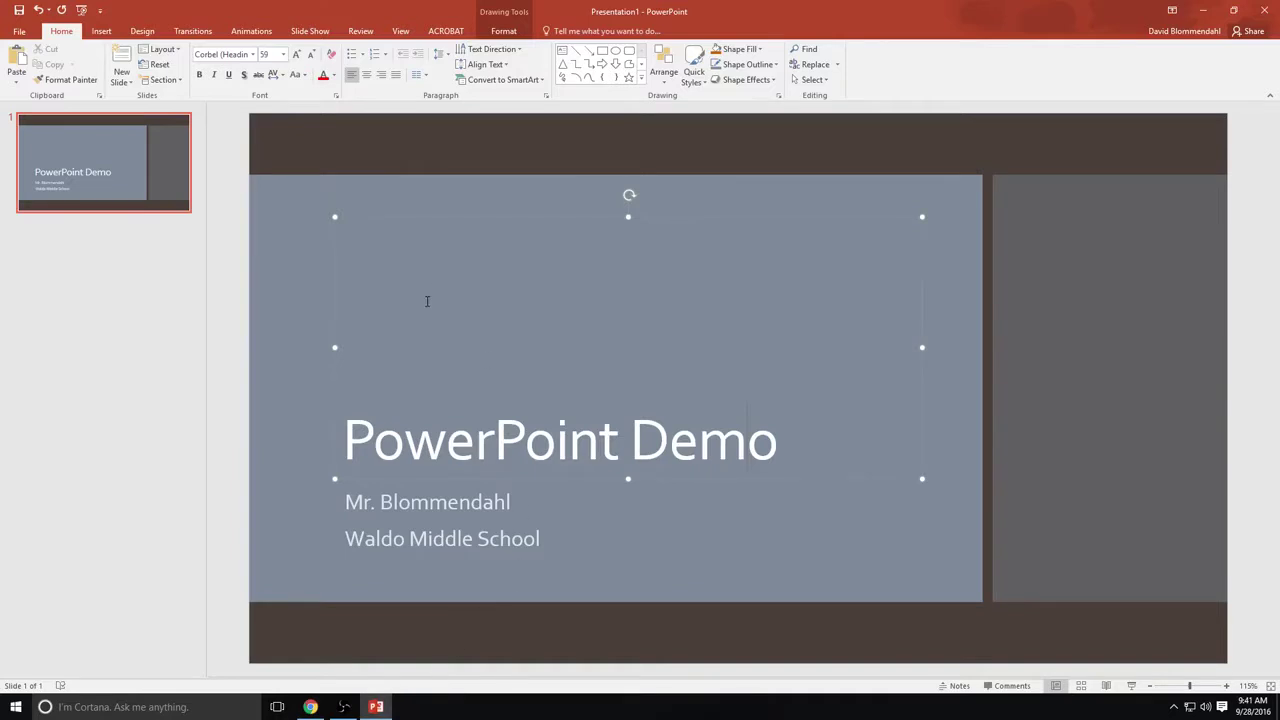
{"action": "left_click", "coordinate": [273, 316]}
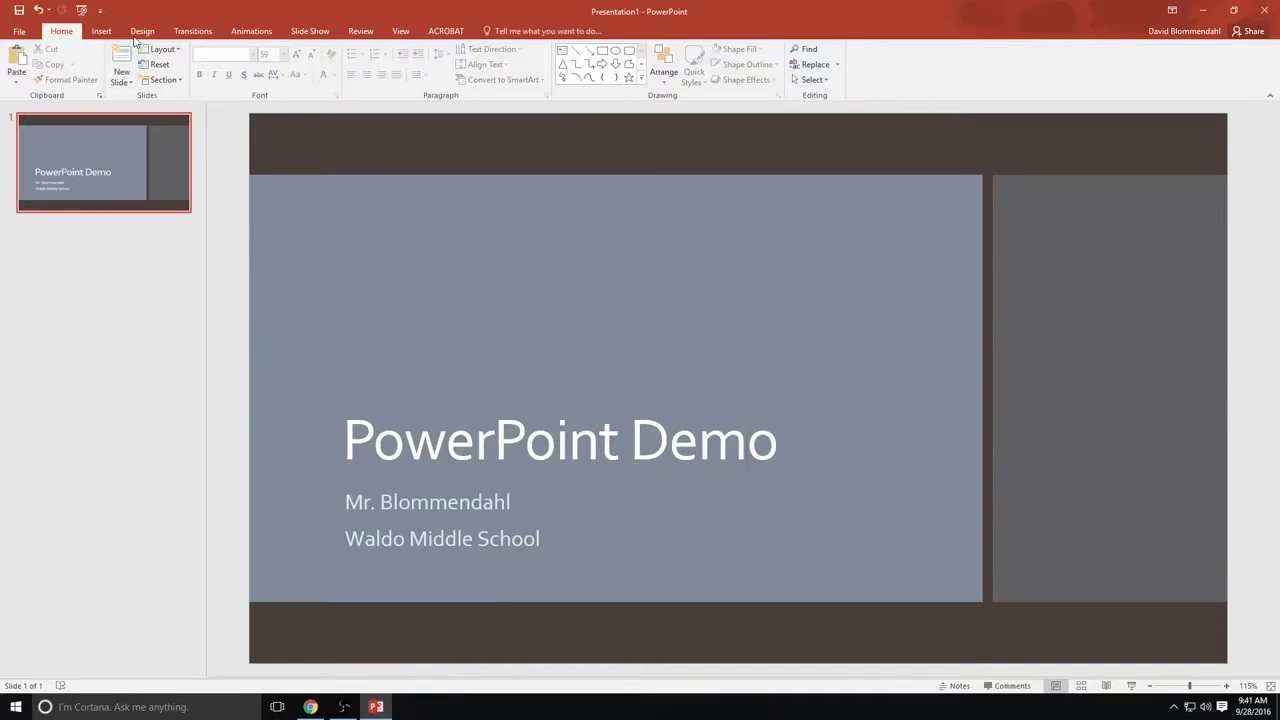
{"action": "left_click", "coordinate": [102, 31]}
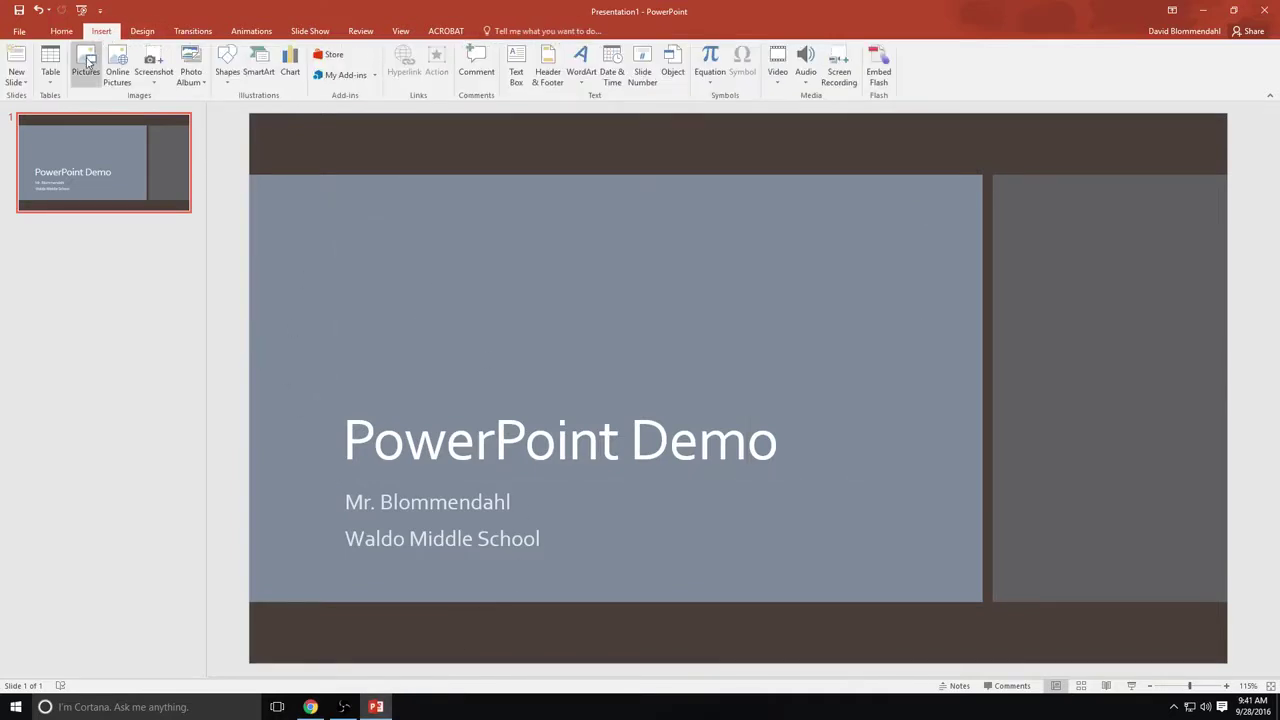
{"action": "left_click", "coordinate": [87, 62]}
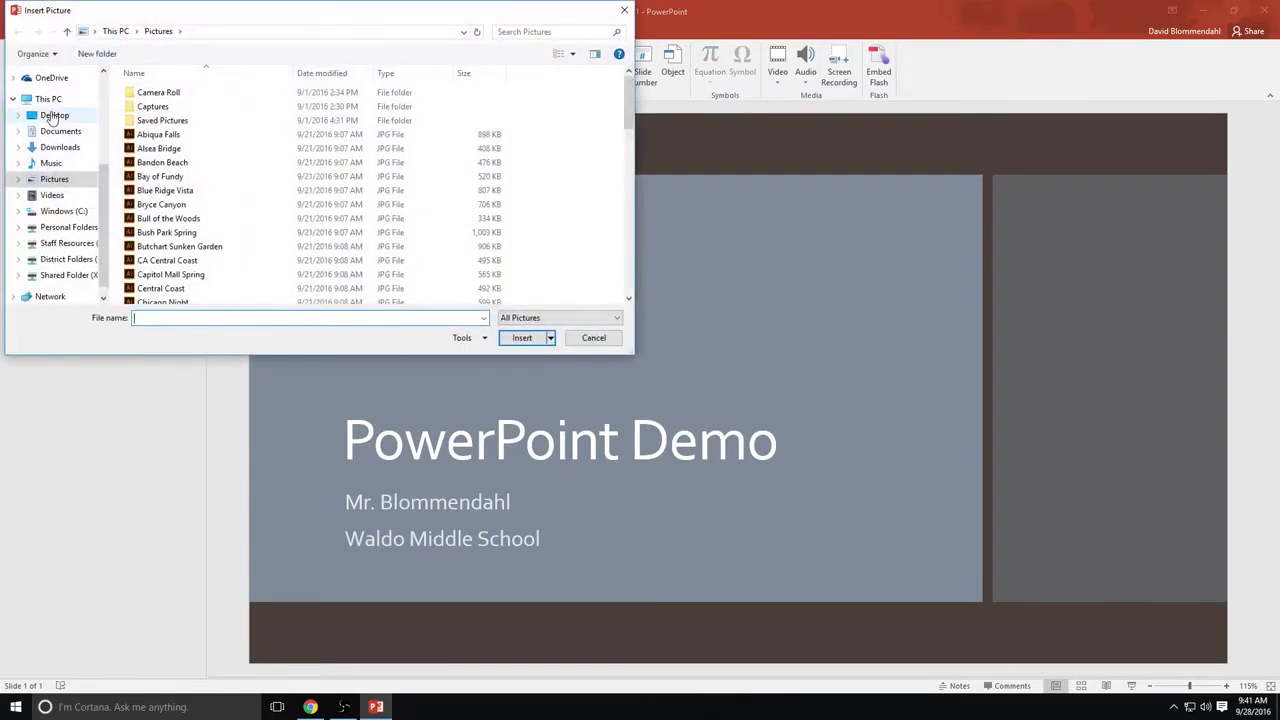
{"action": "left_click", "coordinate": [53, 116]}
{"action": "left_click", "coordinate": [145, 150]}
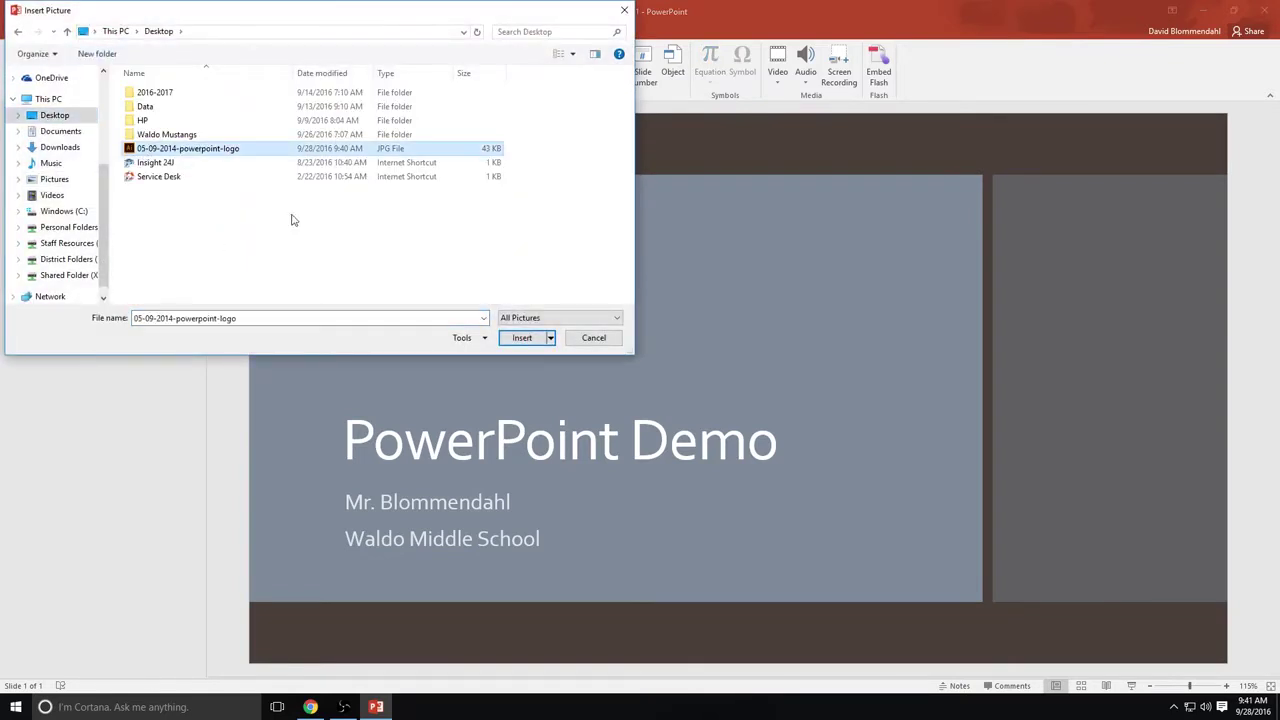
{"action": "left_click", "coordinate": [521, 338]}
{"action": "left_click_drag", "start_coordinate": [700, 360], "coordinate": [403, 335]}
{"action": "left_click", "coordinate": [890, 402]}
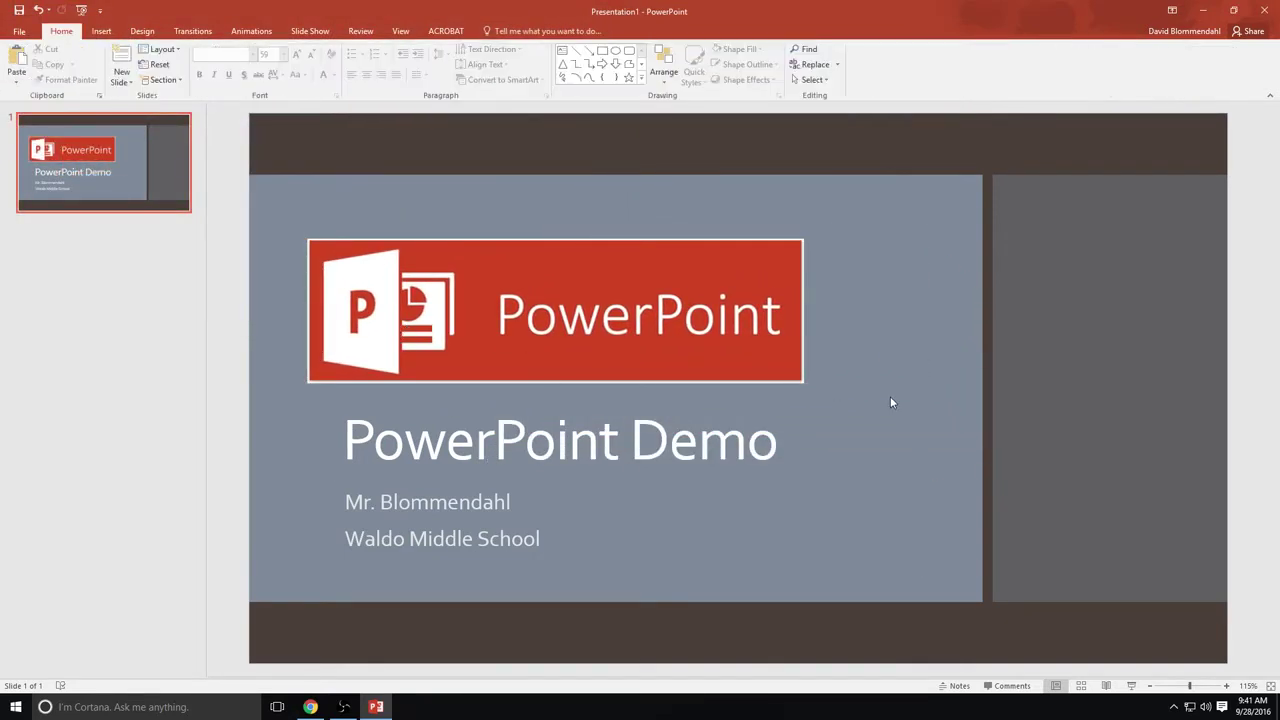
Nudge the logo higher and apply the Rounded Diagonal Corner, White picture style.
{"action": "left_click_drag", "start_coordinate": [571, 356], "coordinate": [574, 332]}
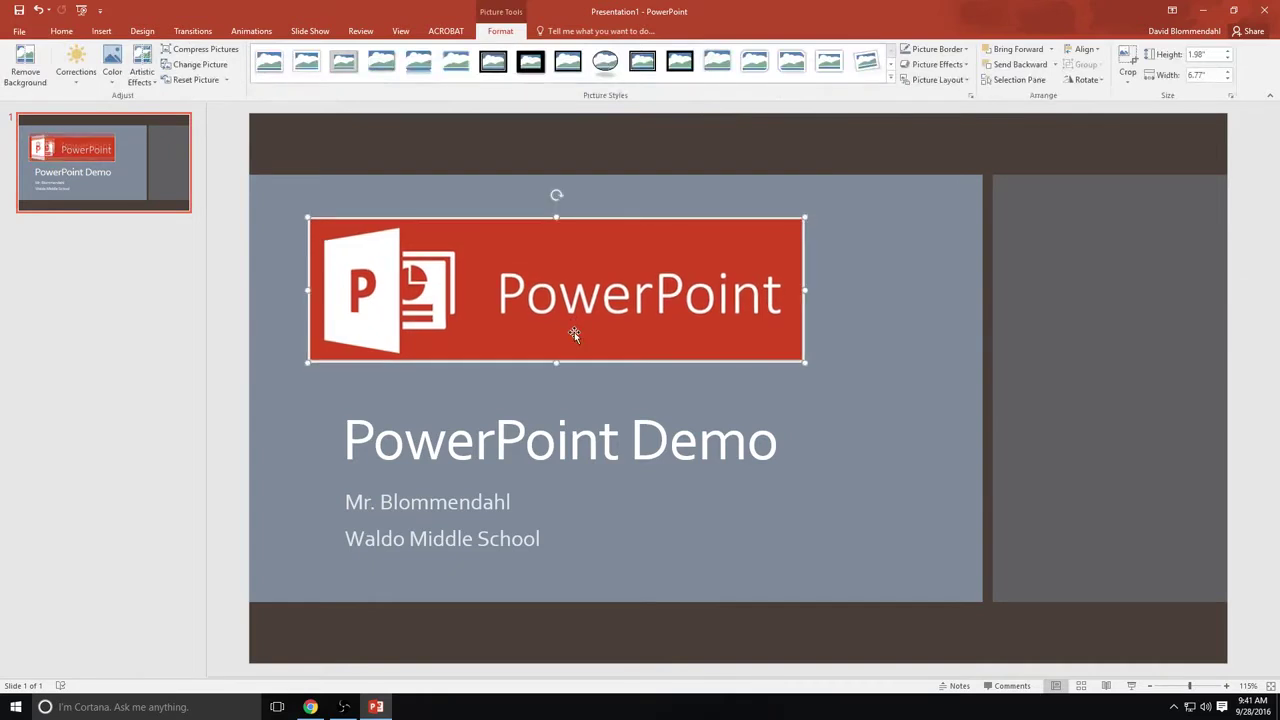
{"action": "left_click", "coordinate": [751, 65]}
{"action": "left_click", "coordinate": [874, 302]}
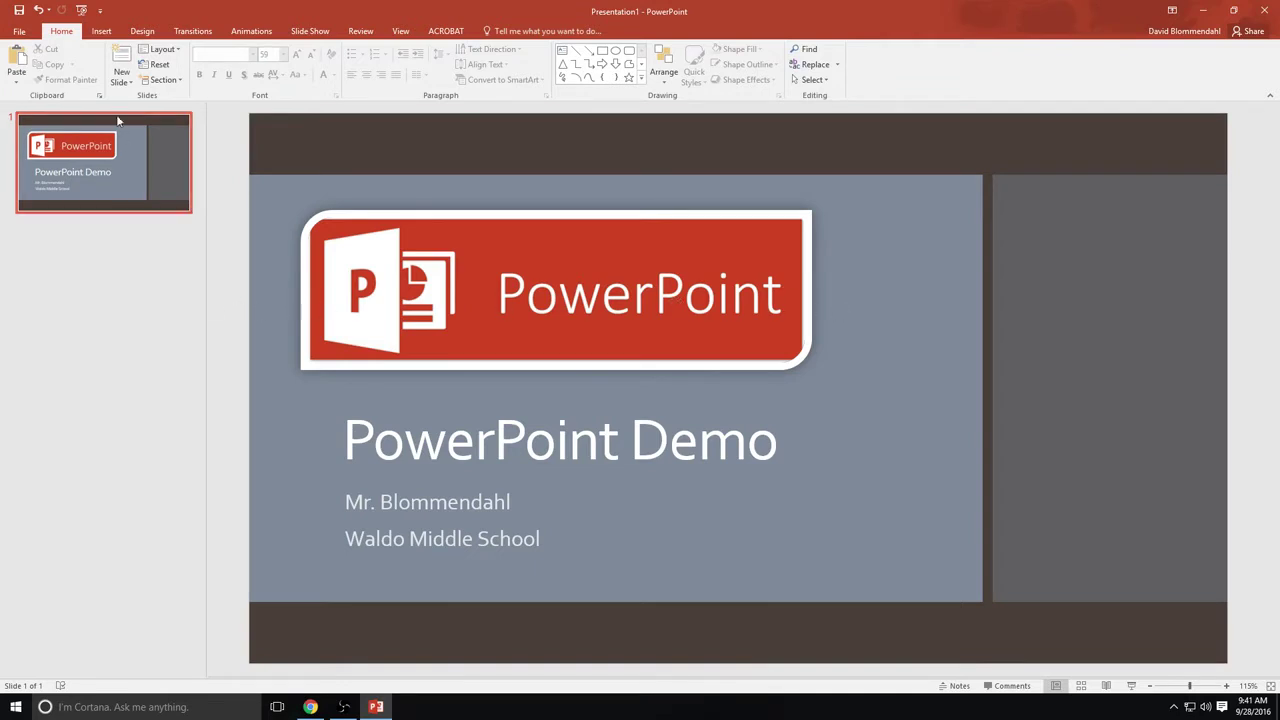
Insert a new Title and Content slide as slide 2.
{"action": "left_click", "coordinate": [101, 31]}
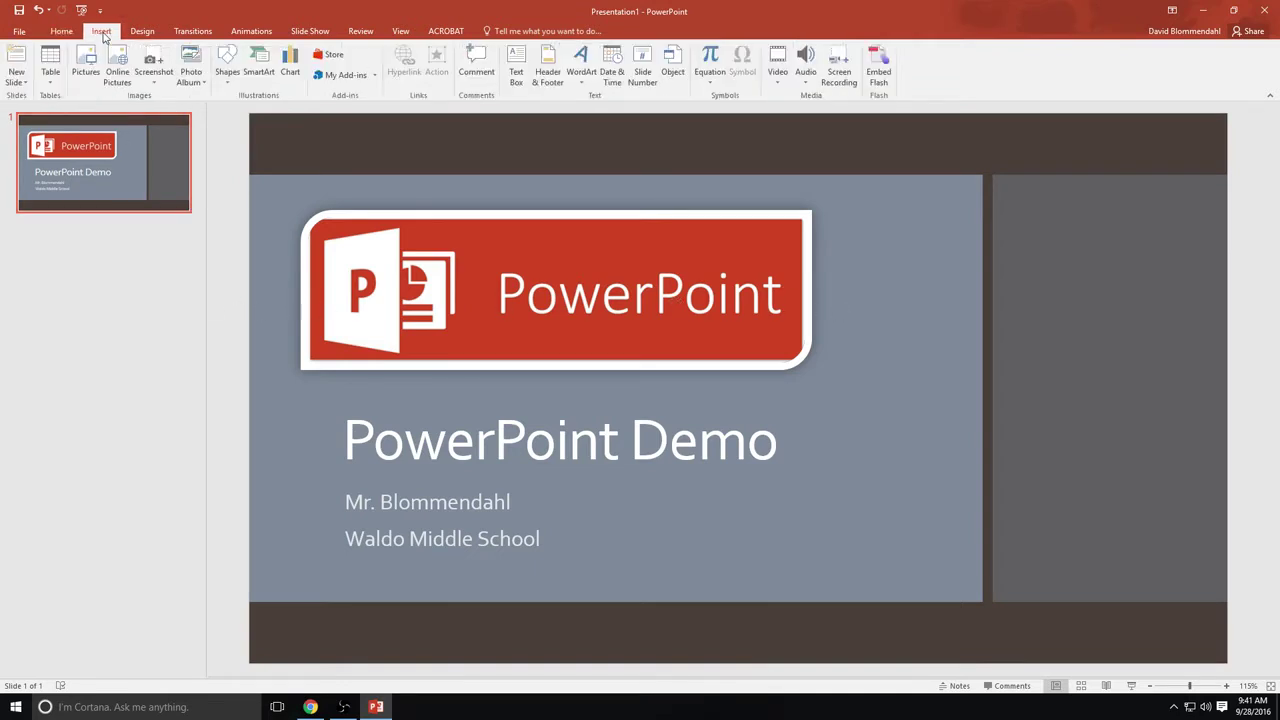
{"action": "left_click", "coordinate": [17, 62]}
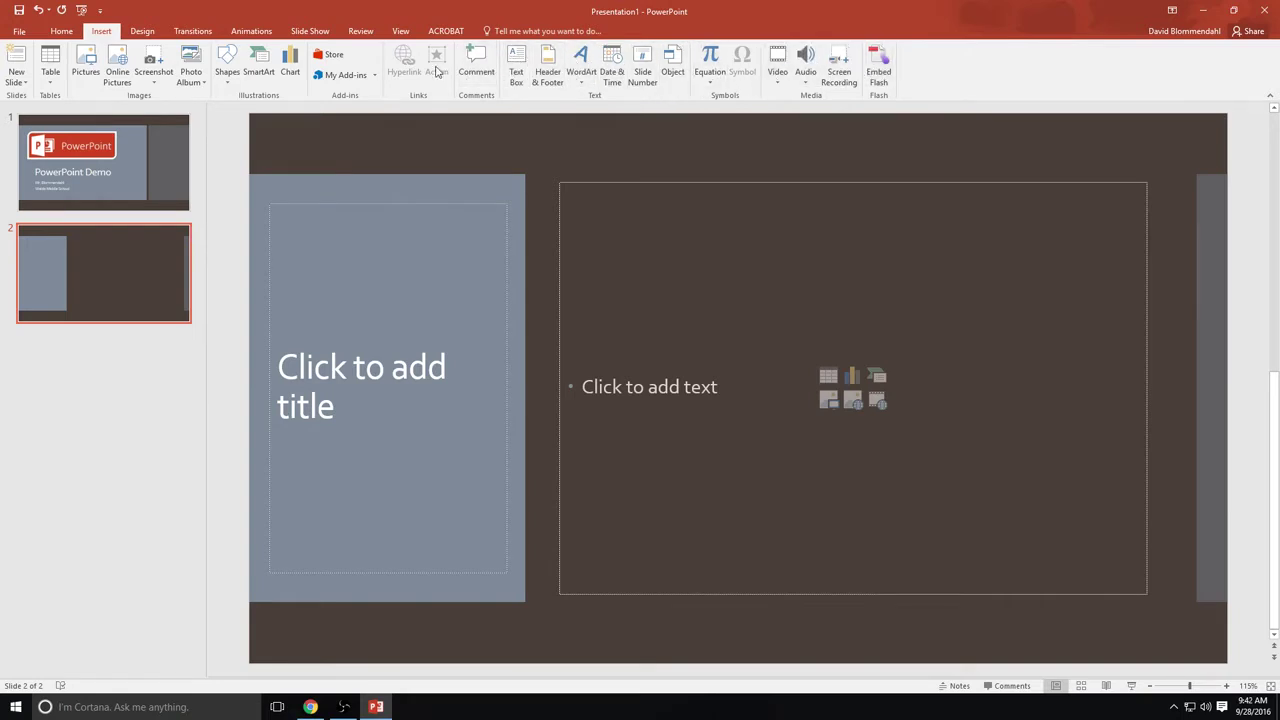
Browse the Design themes and variants, then return to slide 1.
{"action": "left_click", "coordinate": [143, 32]}
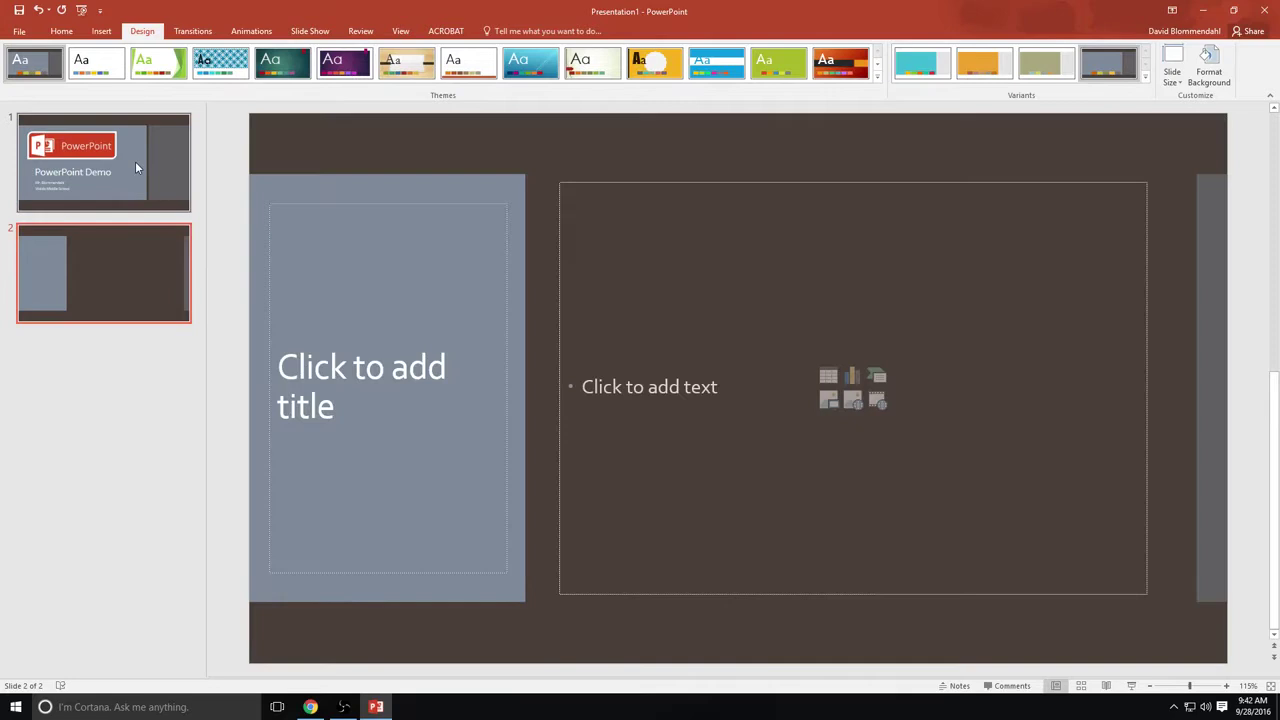
{"action": "left_click", "coordinate": [135, 161]}
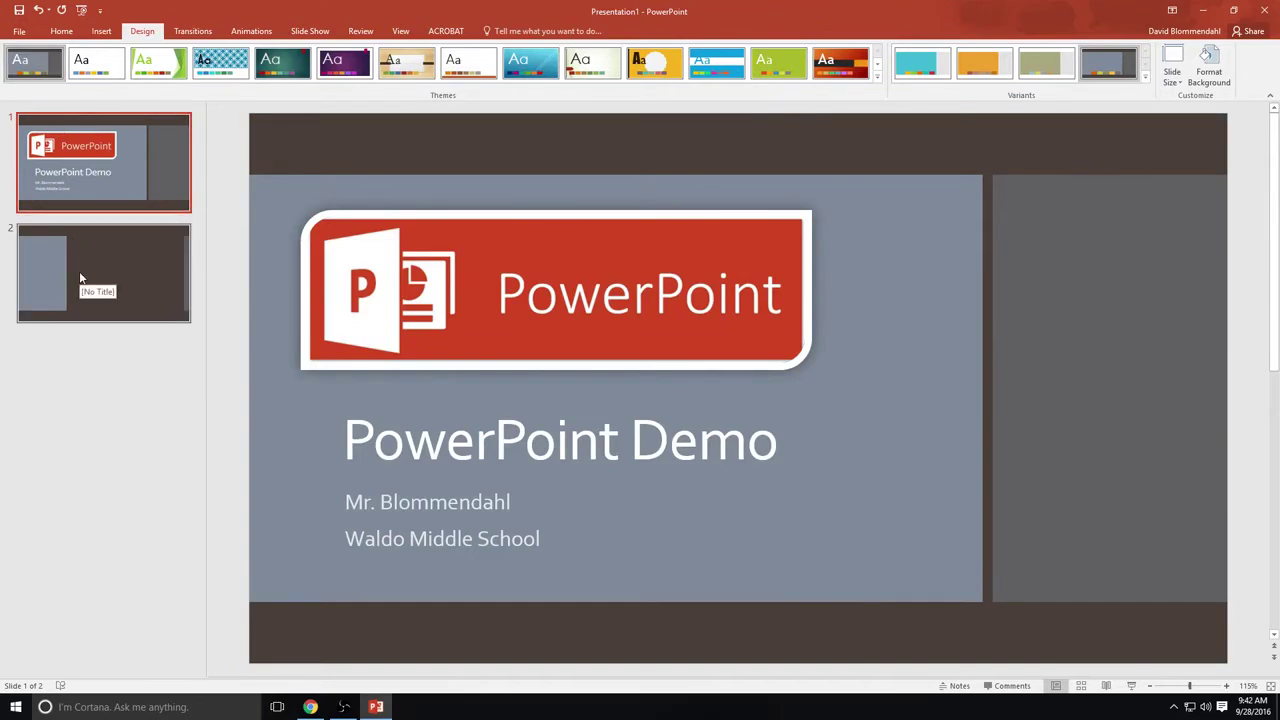
Switch slide 2 to the Two Content layout.
{"action": "left_click", "coordinate": [81, 278]}
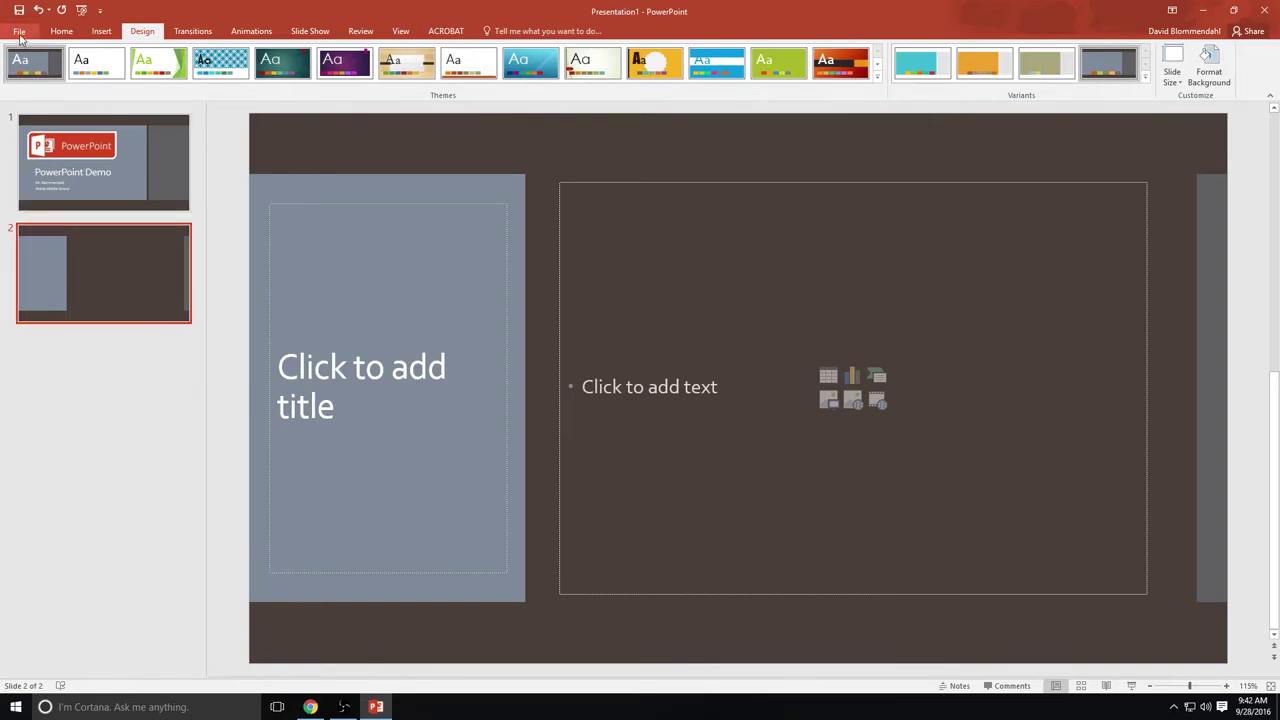
{"action": "left_click", "coordinate": [59, 33]}
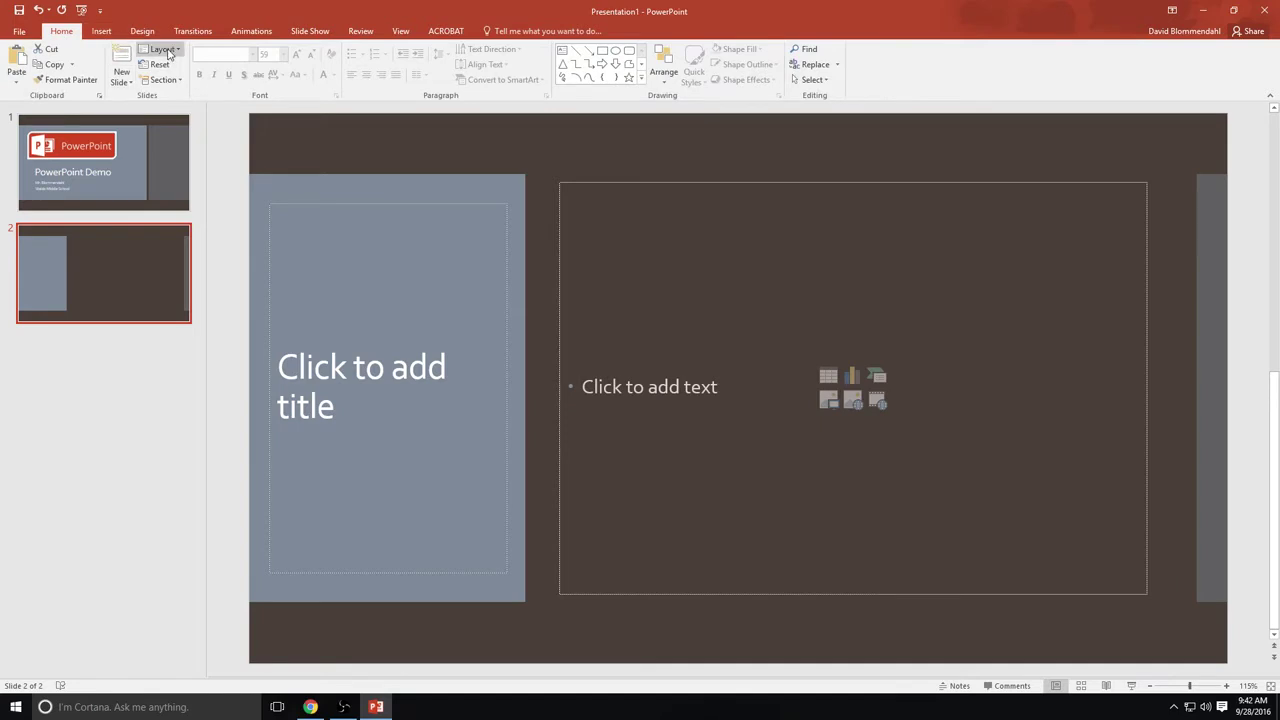
{"action": "left_click", "coordinate": [166, 51]}
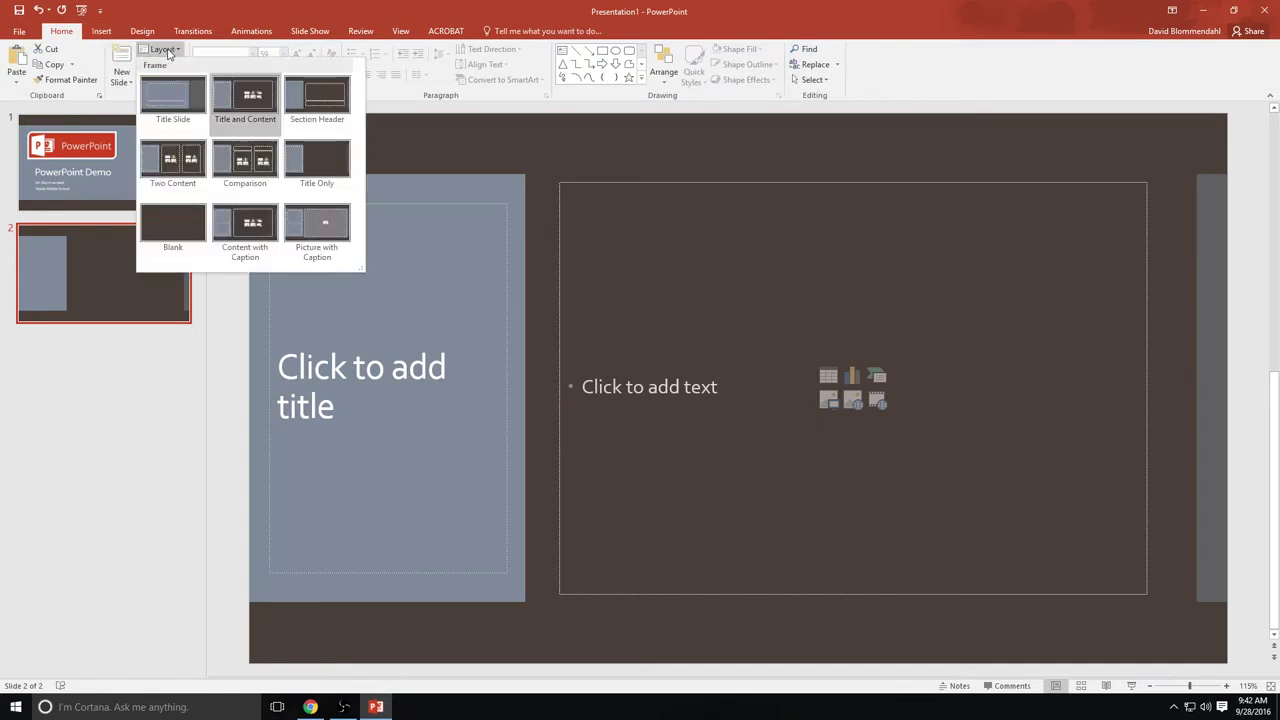
{"action": "left_click", "coordinate": [173, 160]}
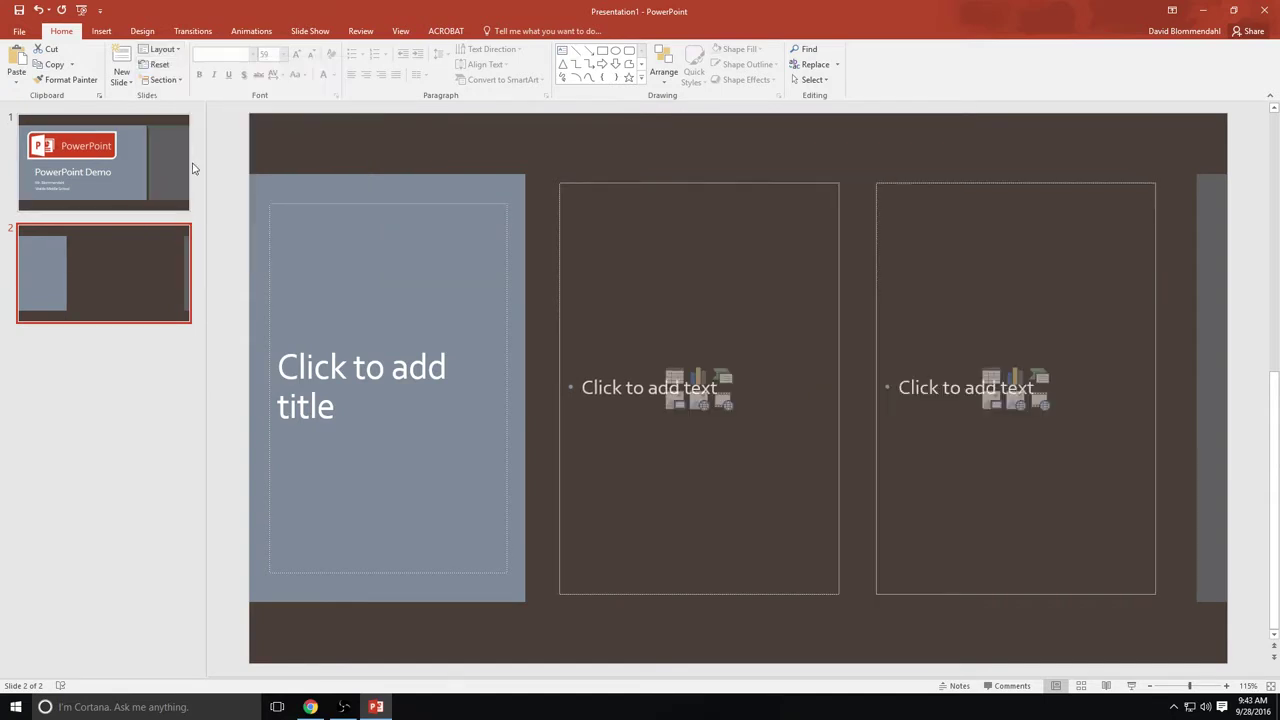
Enter the presenter's name in slide 2's title box.
{"action": "left_click", "coordinate": [308, 400]}
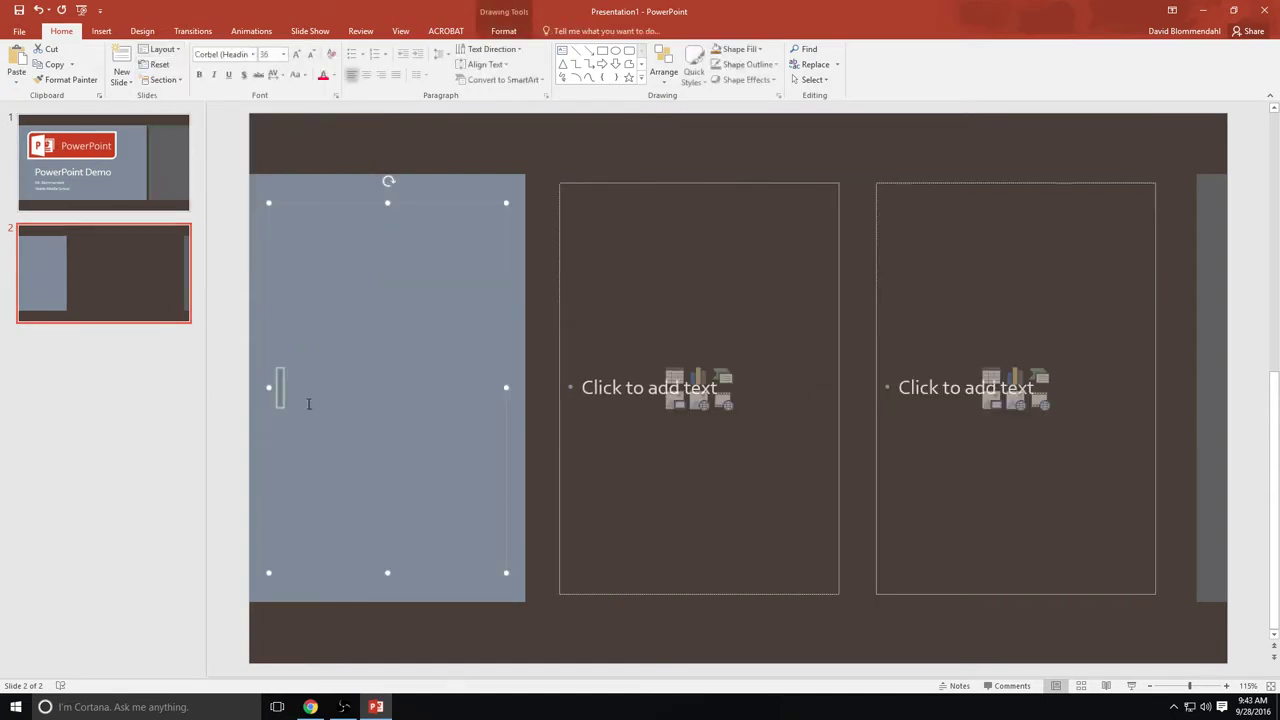
{"action": "type", "text": "Mr."}
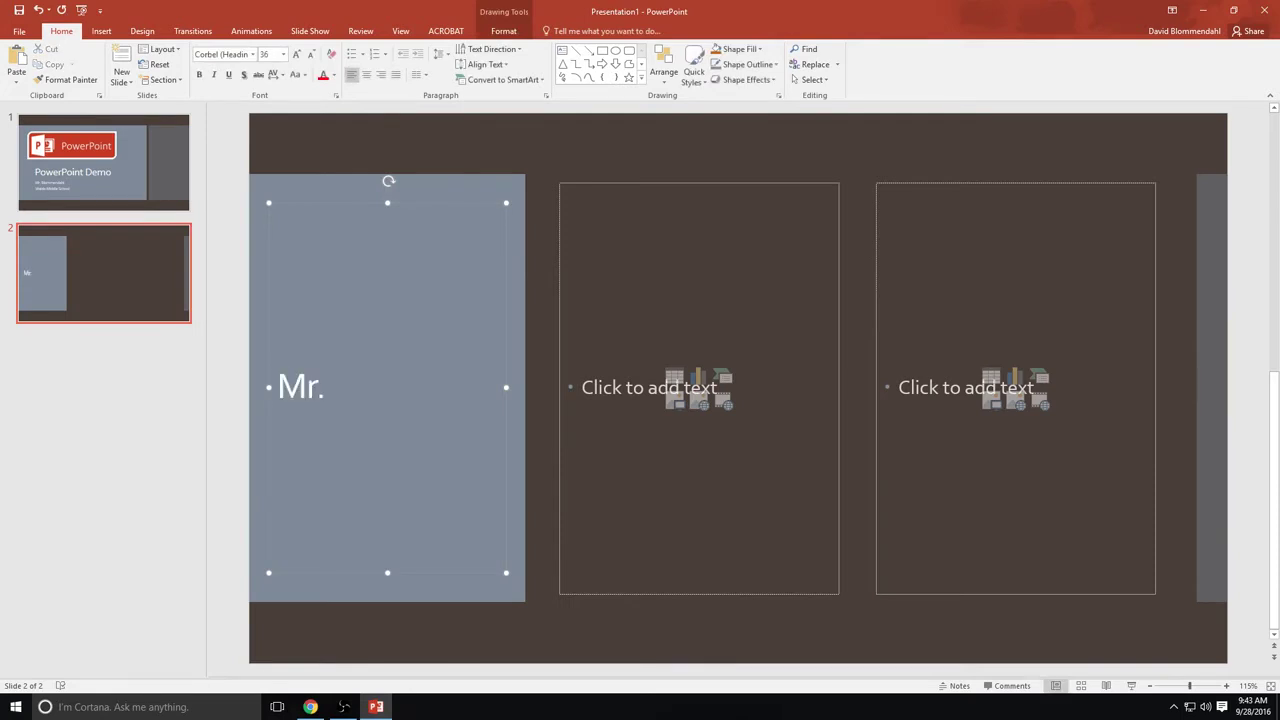
{"action": "type", "text": " Blom"}
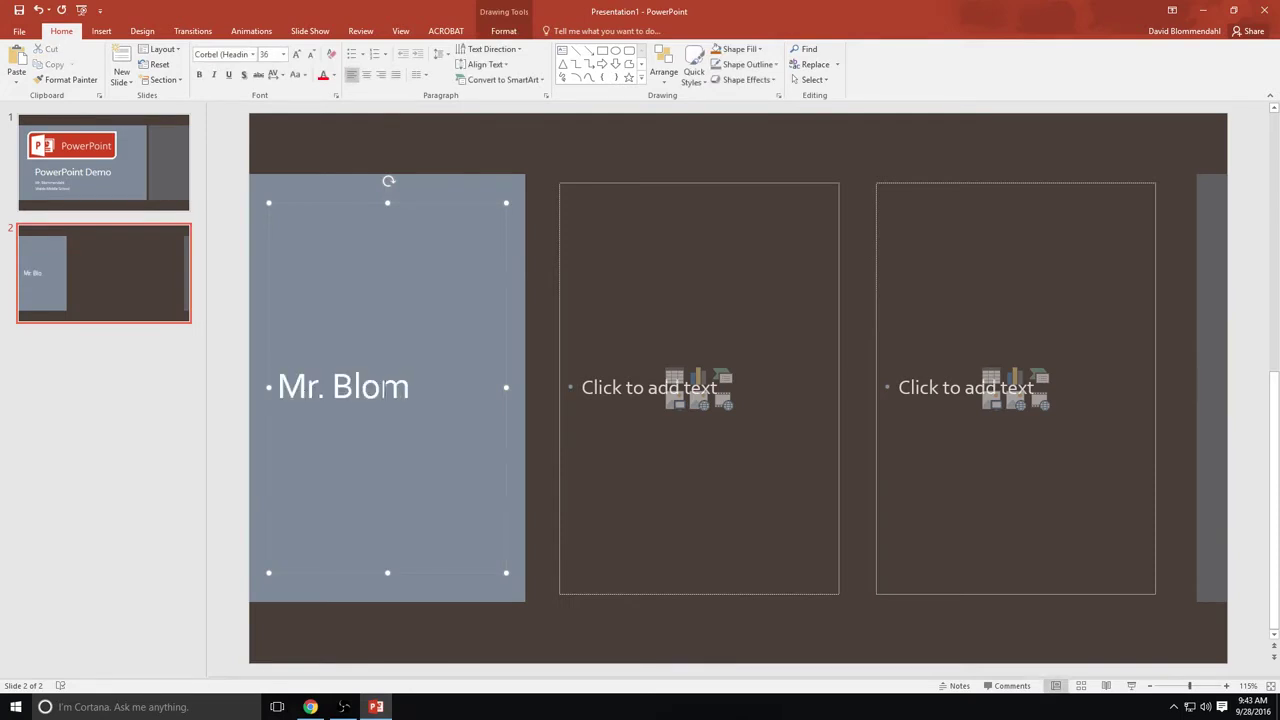
{"action": "type", "text": "mendah"}
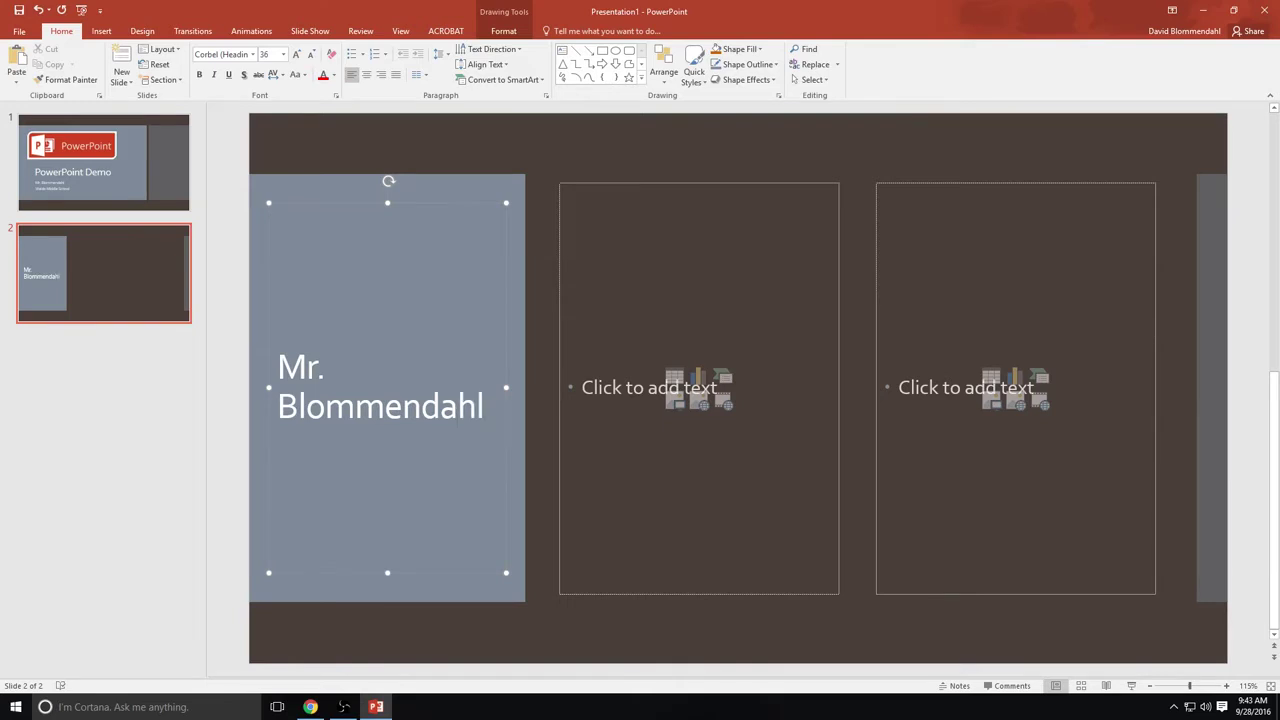
{"action": "type", "text": "l"}
{"action": "key", "text": "Return"}
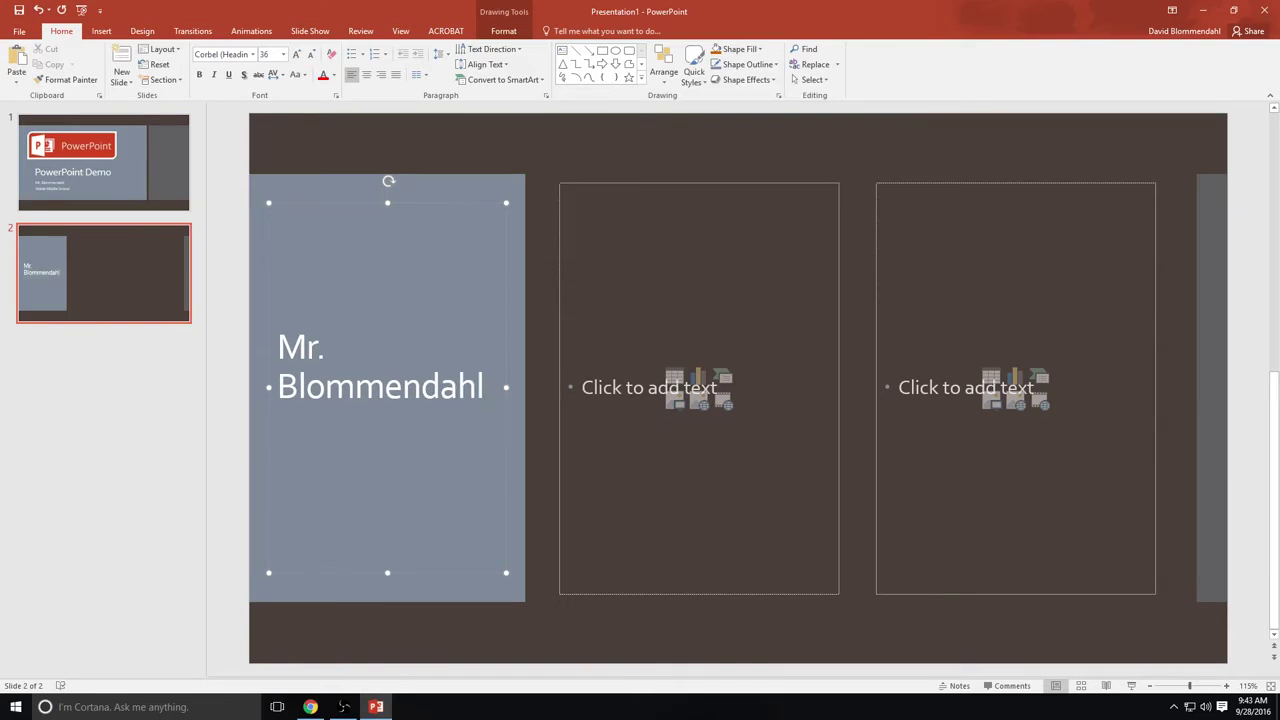
{"action": "key", "text": "Return"}
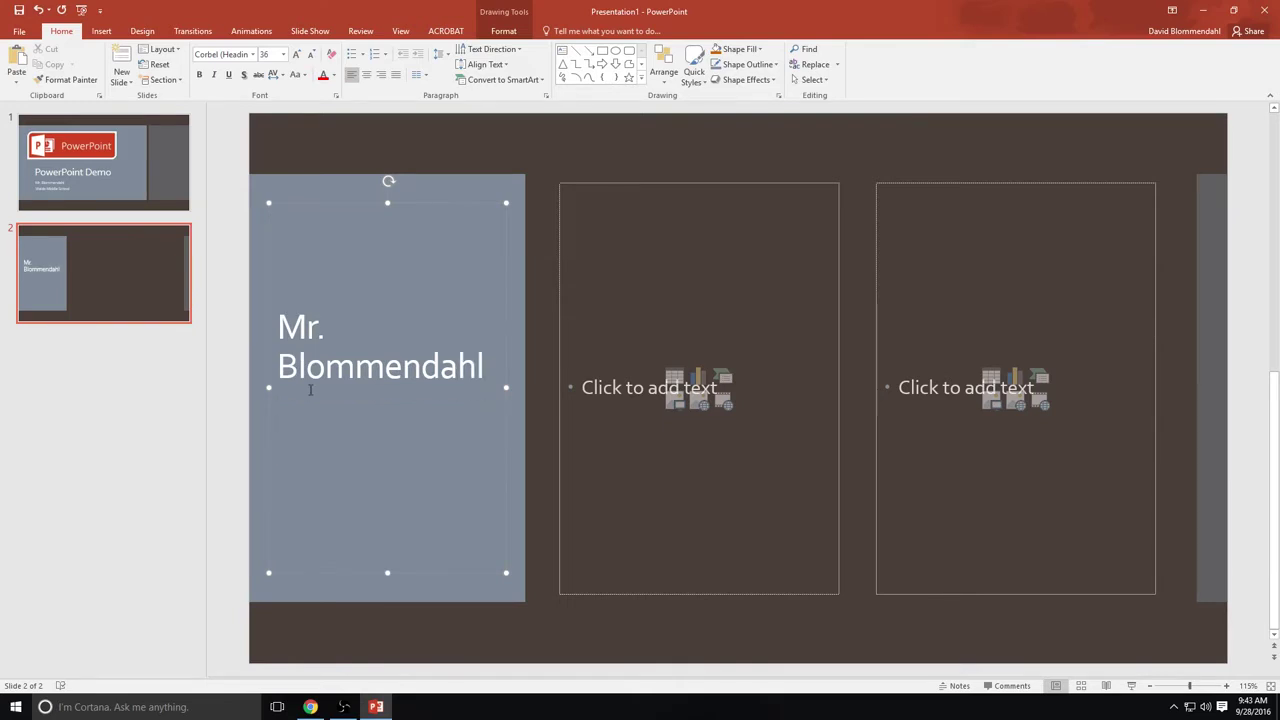
Enlarge the middle content box upward-left and downward-right.
{"action": "left_click", "coordinate": [589, 268]}
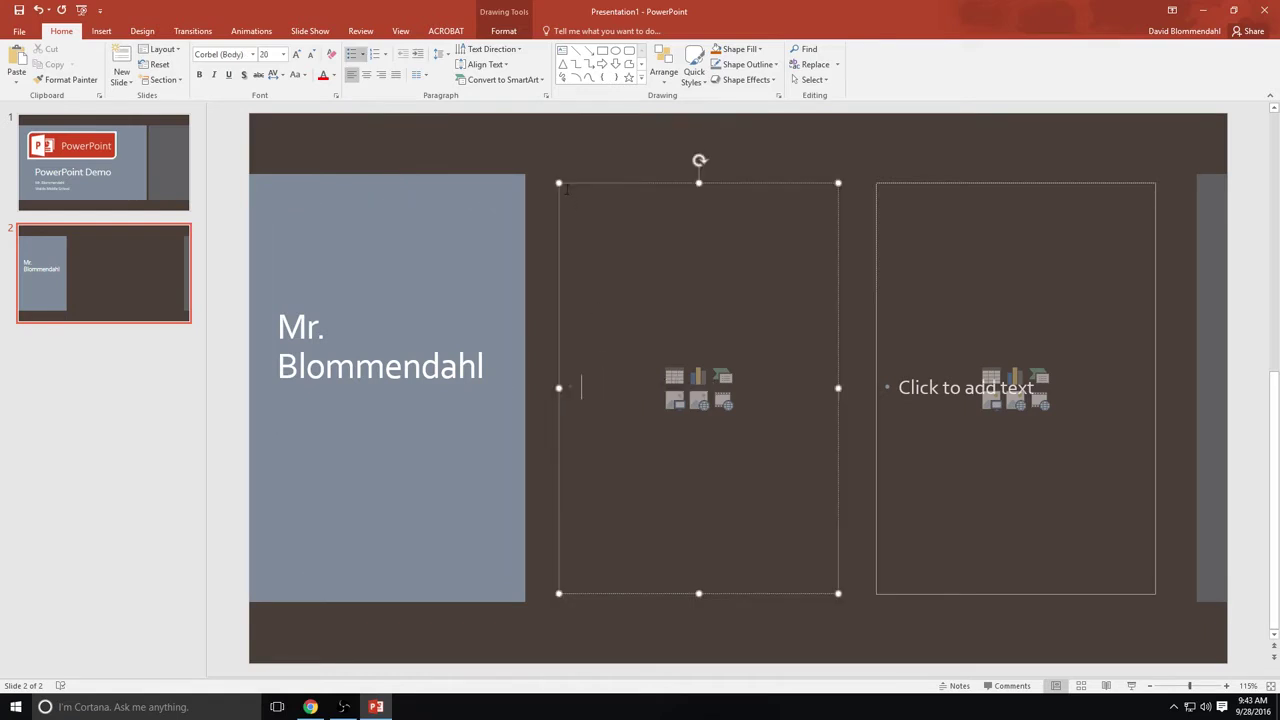
{"action": "left_click_drag", "start_coordinate": [558, 183], "coordinate": [541, 133]}
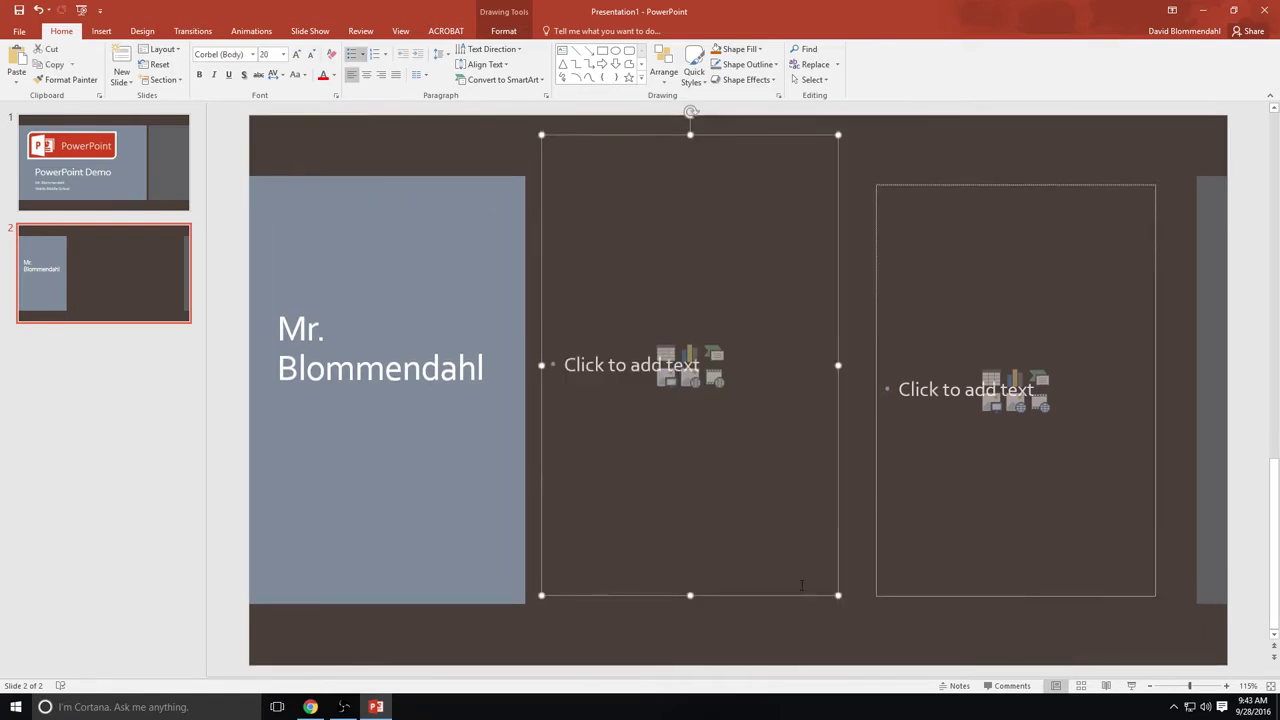
{"action": "left_click_drag", "start_coordinate": [839, 595], "coordinate": [859, 646]}
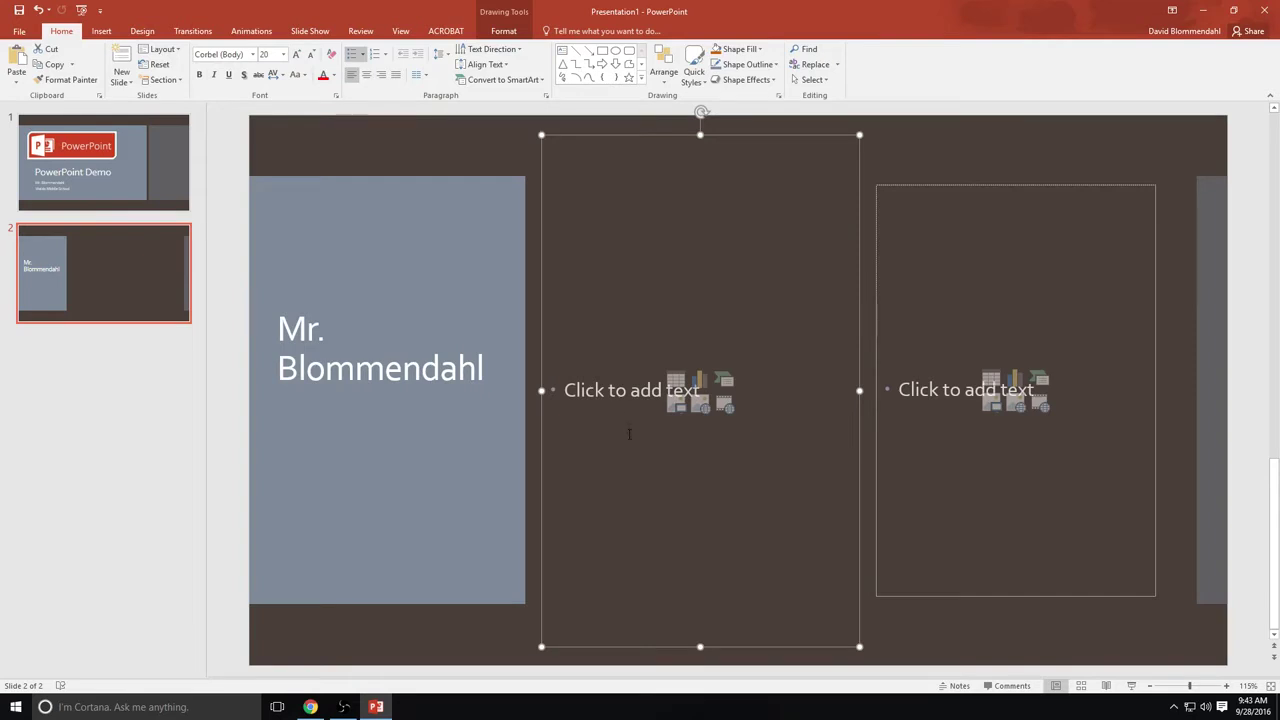
{"action": "left_click", "coordinate": [957, 269]}
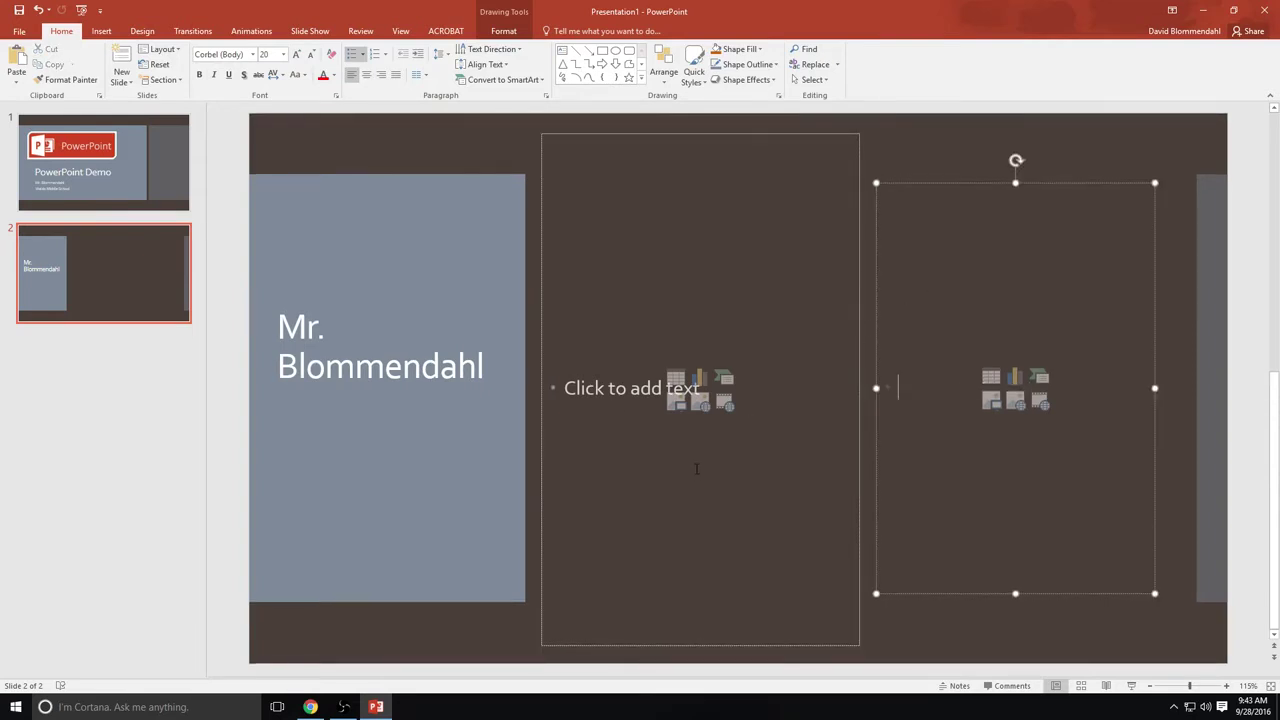
Type two bullets: 12 years at Waldo Middle School; teaching social studies and computer literacy.
{"action": "left_click", "coordinate": [588, 397]}
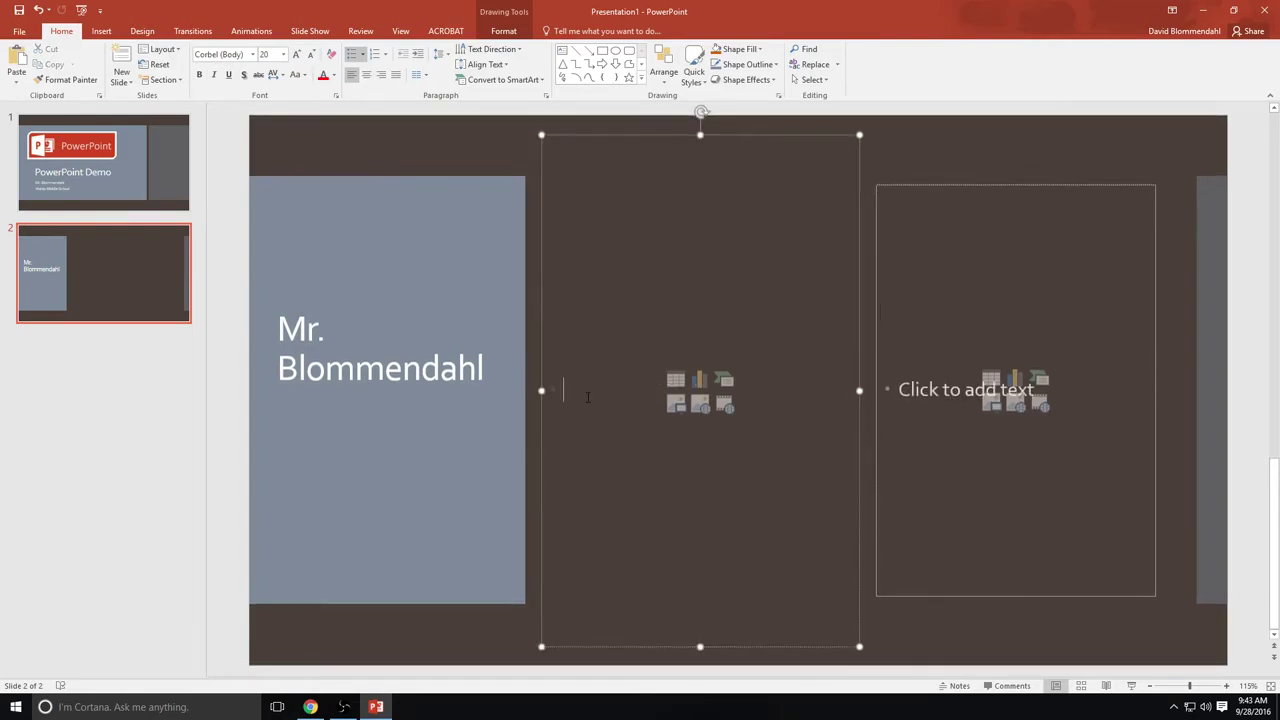
{"action": "type", "text": "I"}
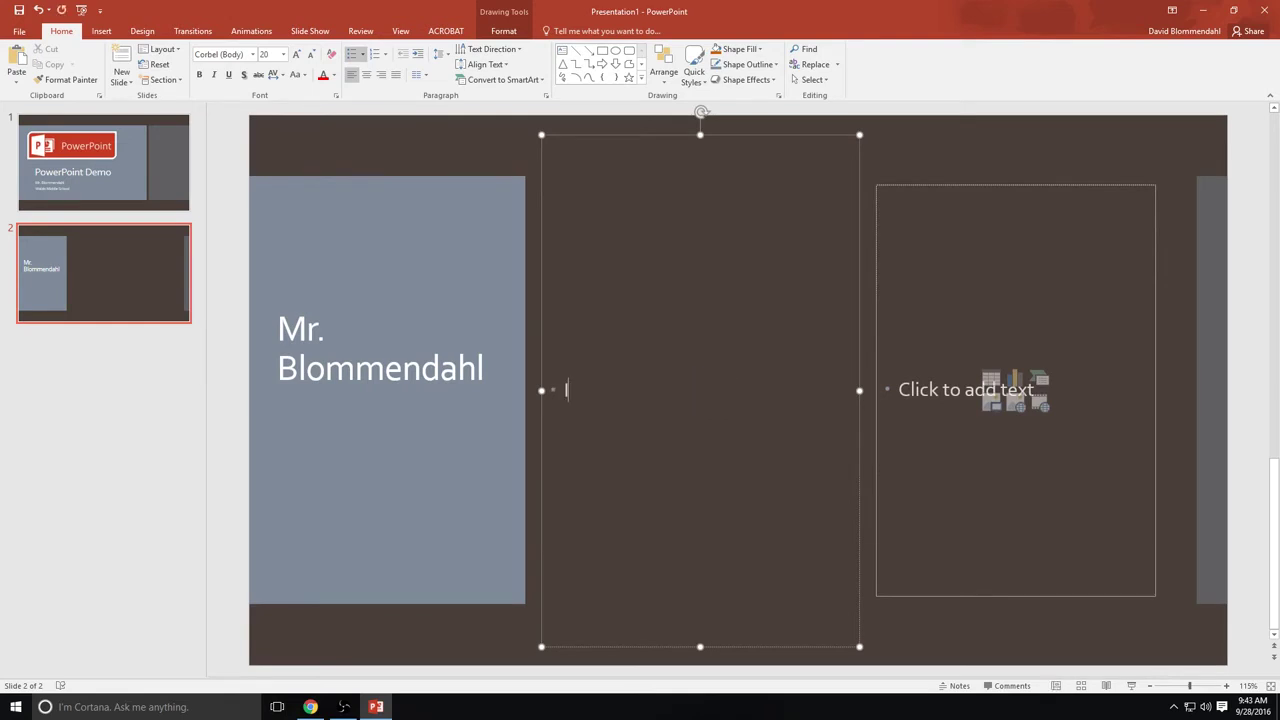
{"action": "type", "text": " have been "}
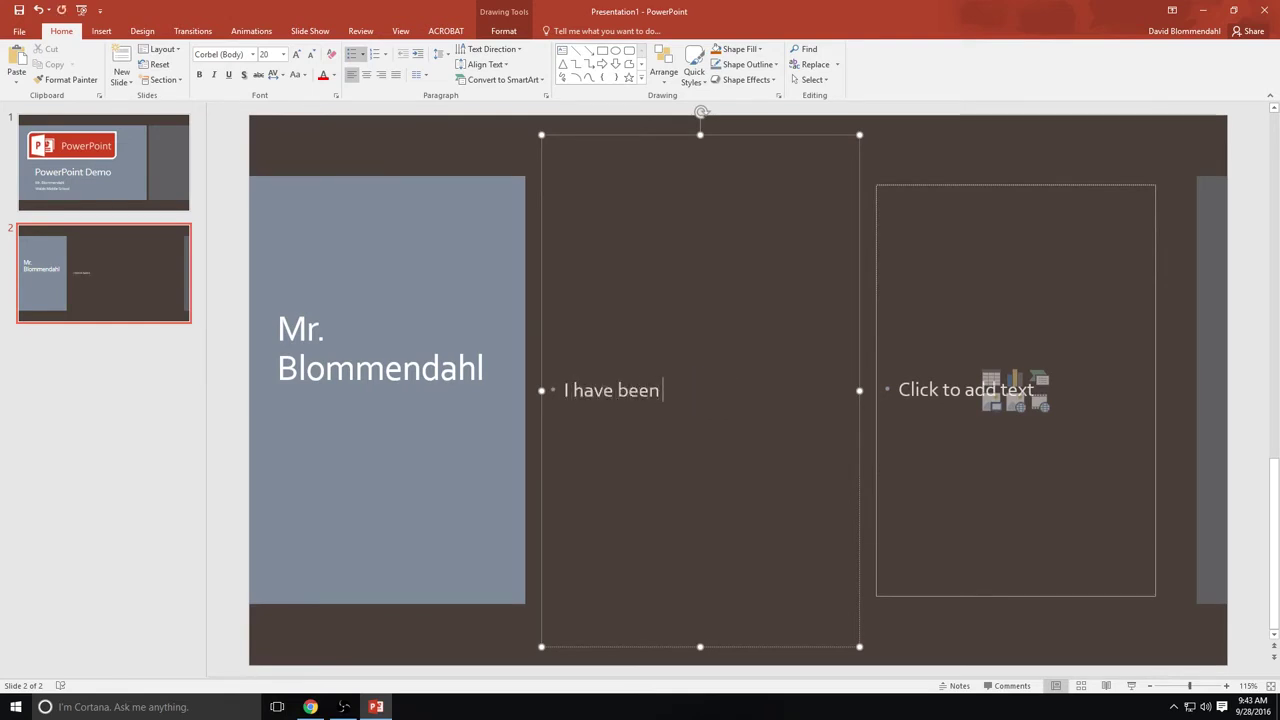
{"action": "type", "text": "teaching at "}
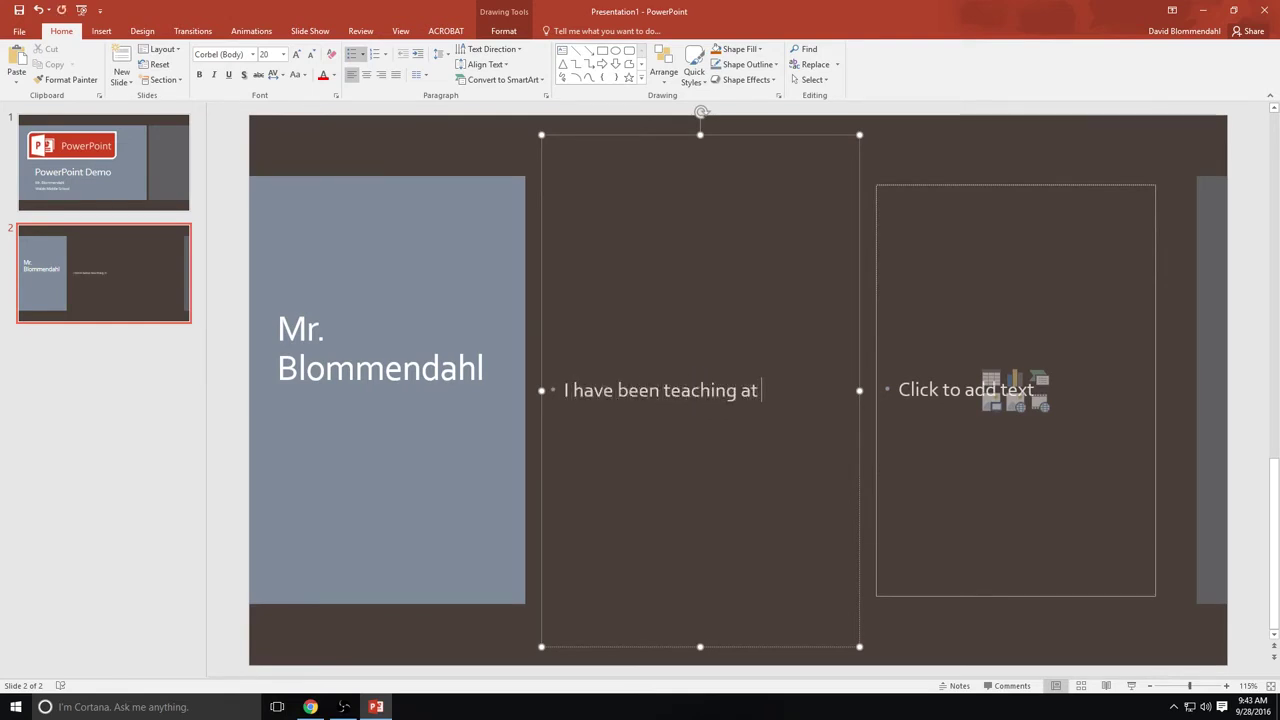
{"action": "type", "text": "Waldo Middle"}
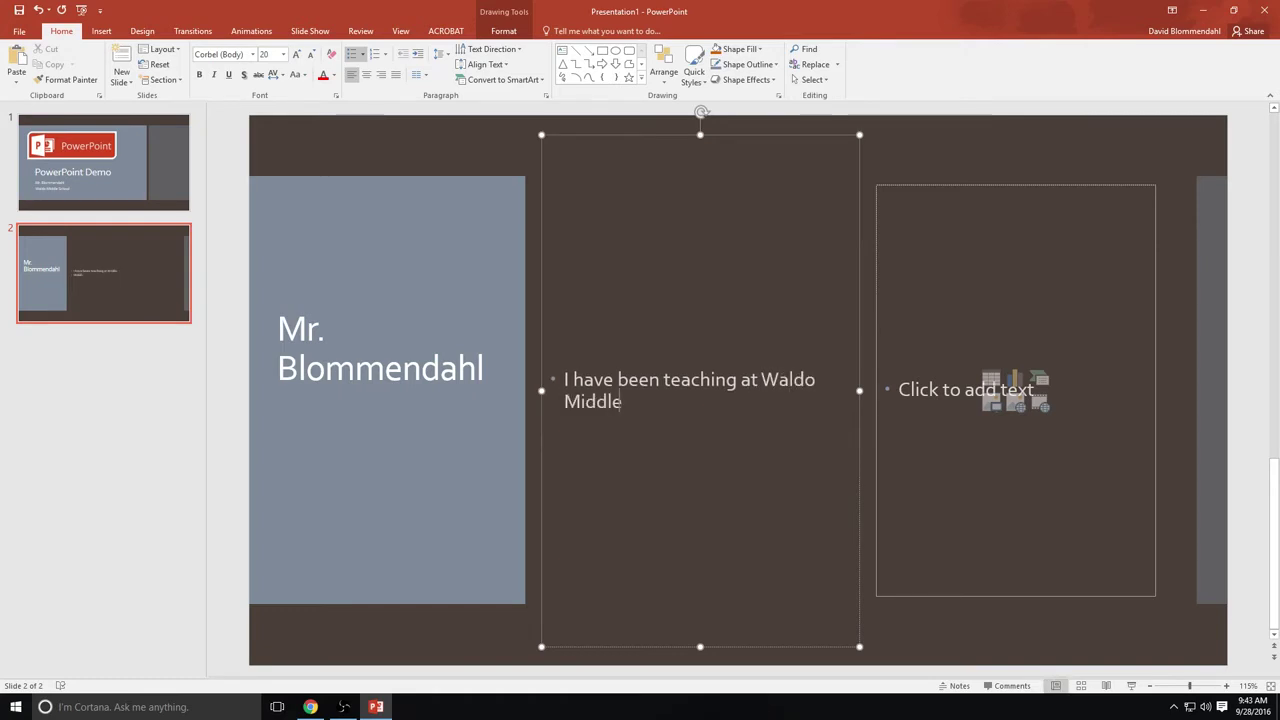
{"action": "type", "text": " School of 12 years"}
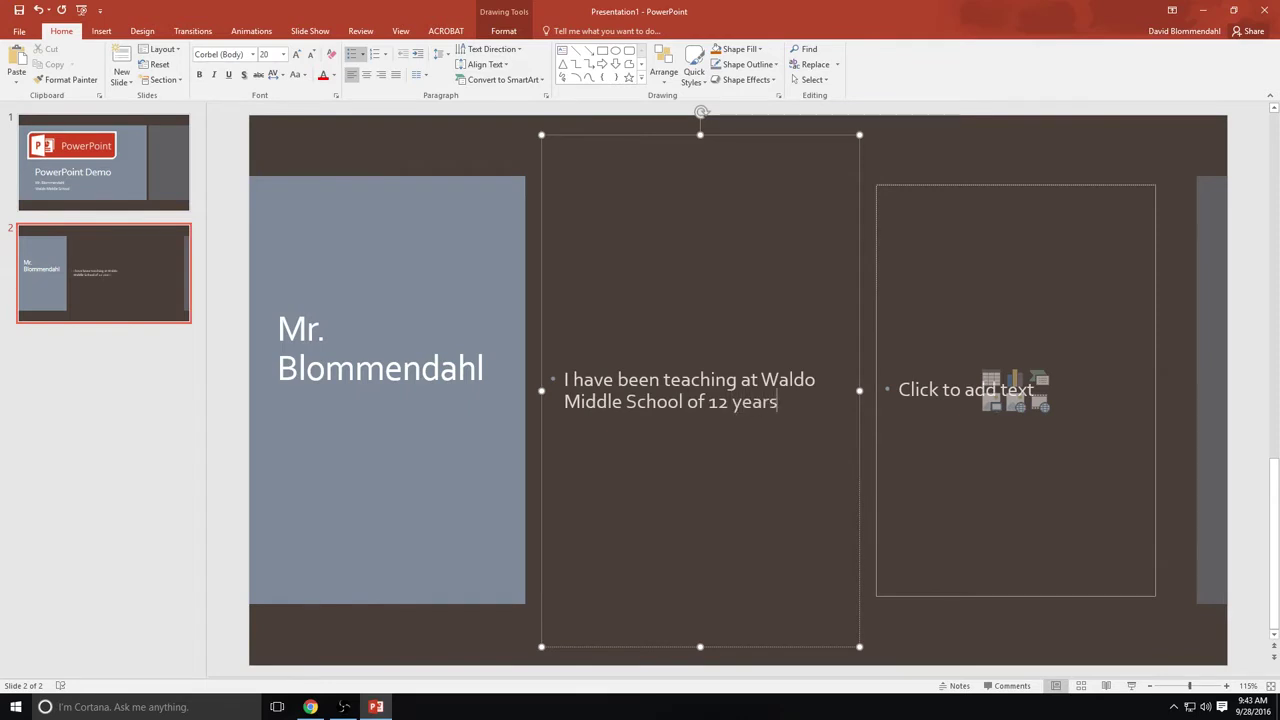
{"action": "type", "text": "."}
{"action": "key", "text": "Return"}
{"action": "type", "text": "I teachsocia"}
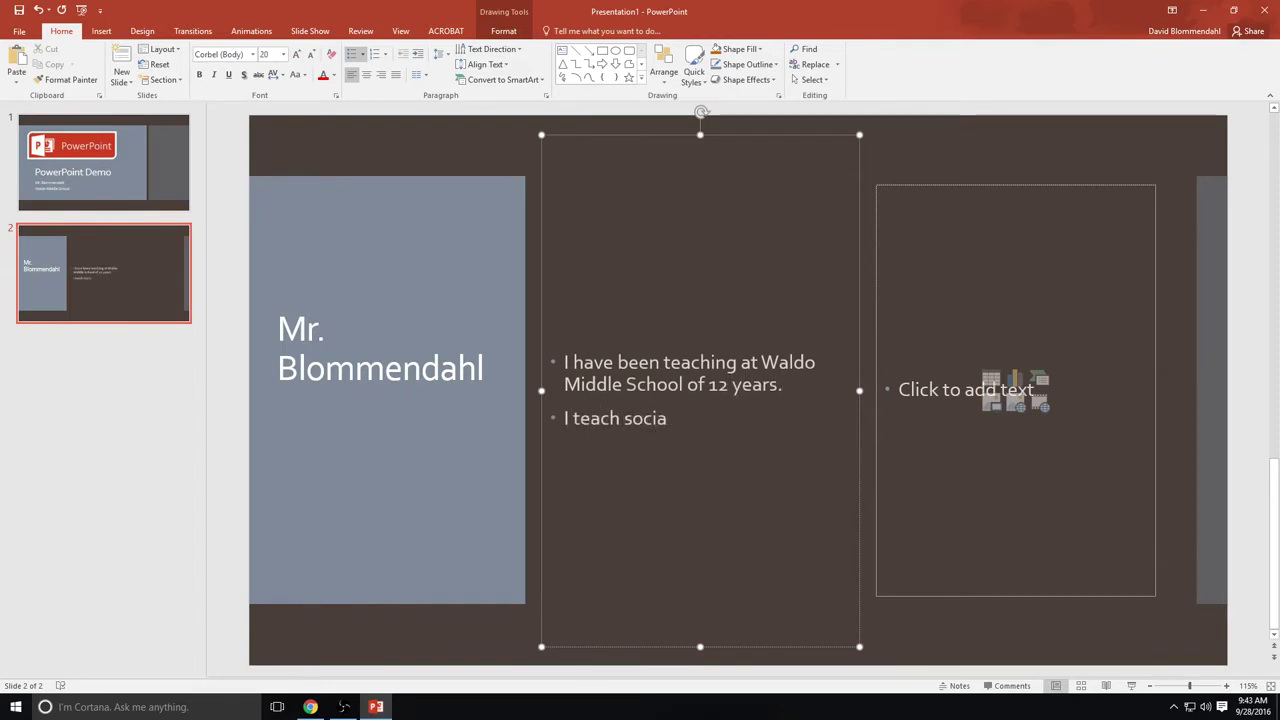
{"action": "type", "text": "l studies and comouter"}
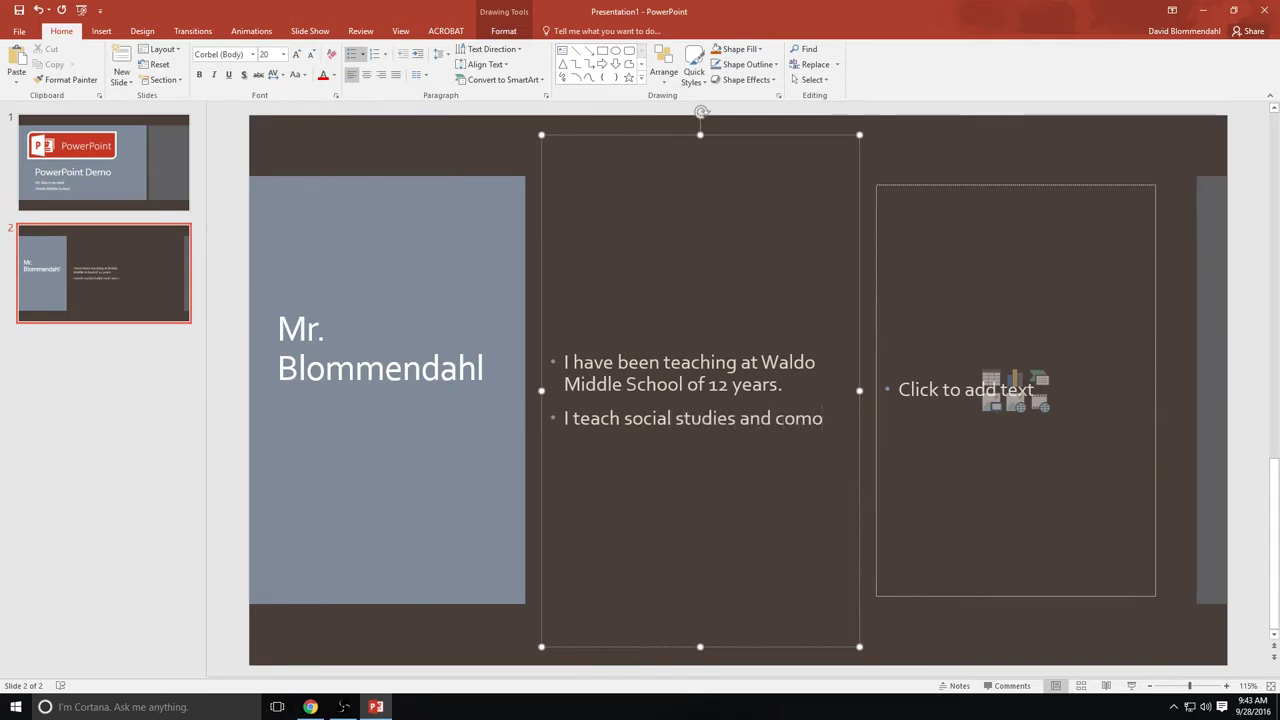
{"action": "key", "text": "BackSpace"}
{"action": "key", "text": "BackSpace"}
{"action": "key", "text": "BackSpace"}
{"action": "key", "text": "BackSpace"}
{"action": "key", "text": "BackSpace"}
{"action": "type", "text": "puter literacy."}
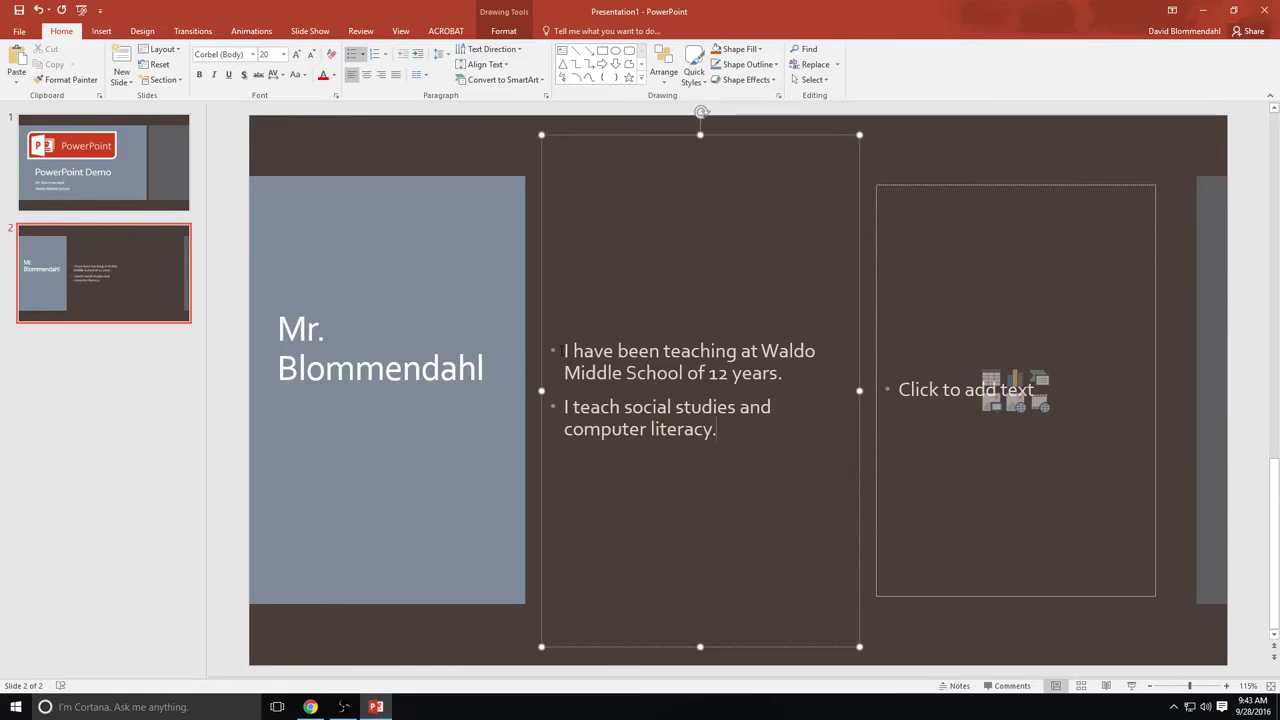
Set both middle-box bullet paragraphs on slide 2 to 40-point font size.
{"action": "left_click_drag", "start_coordinate": [563, 350], "coordinate": [722, 431]}
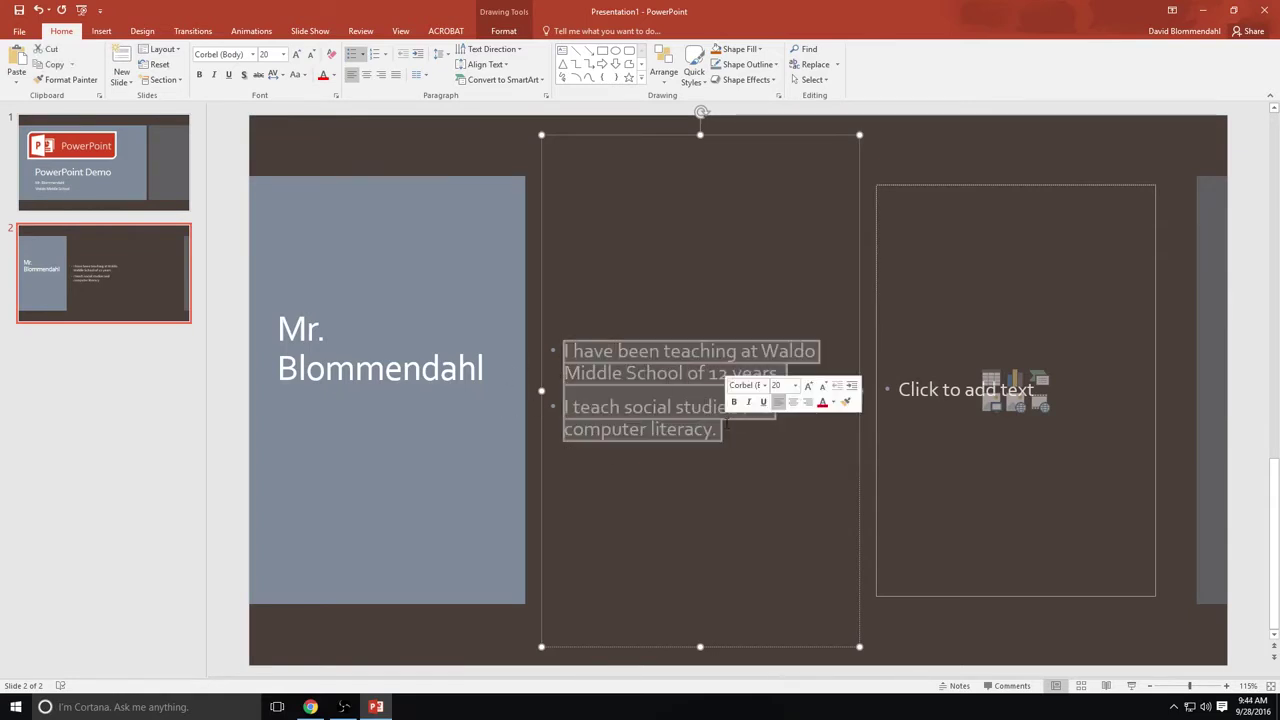
{"action": "left_click", "coordinate": [284, 56]}
{"action": "left_click", "coordinate": [284, 56]}
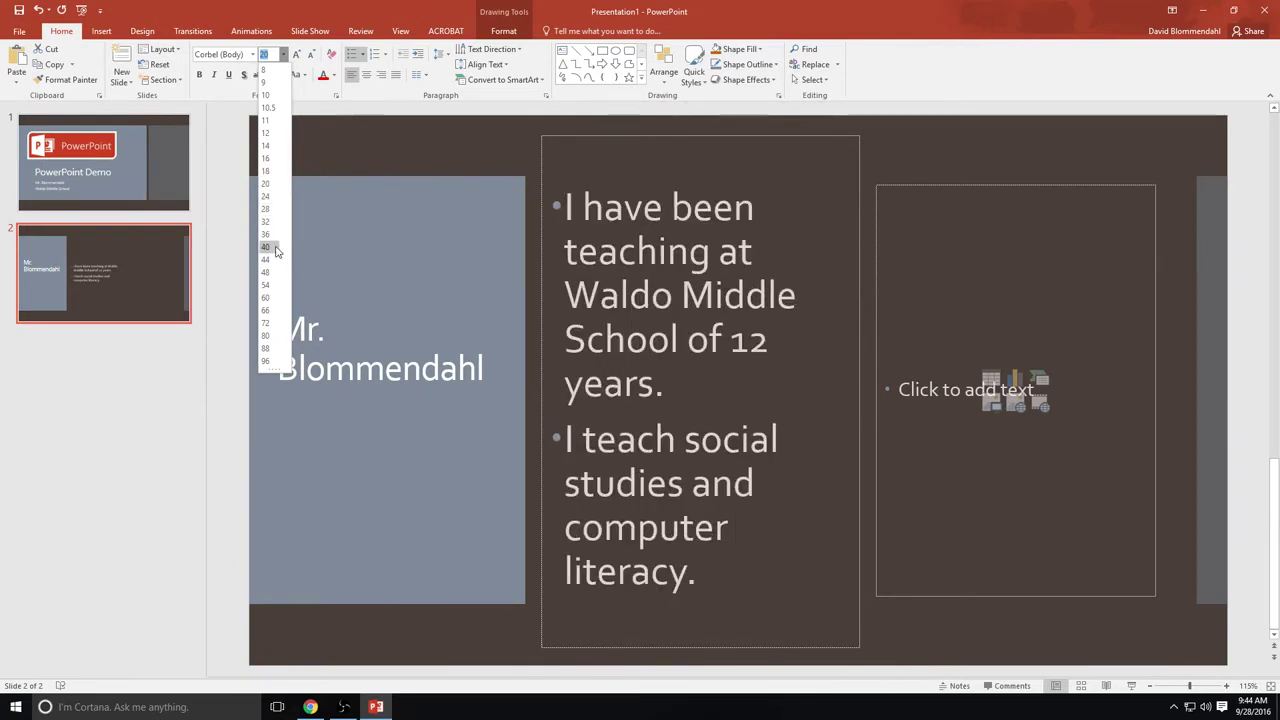
{"action": "left_click", "coordinate": [276, 248]}
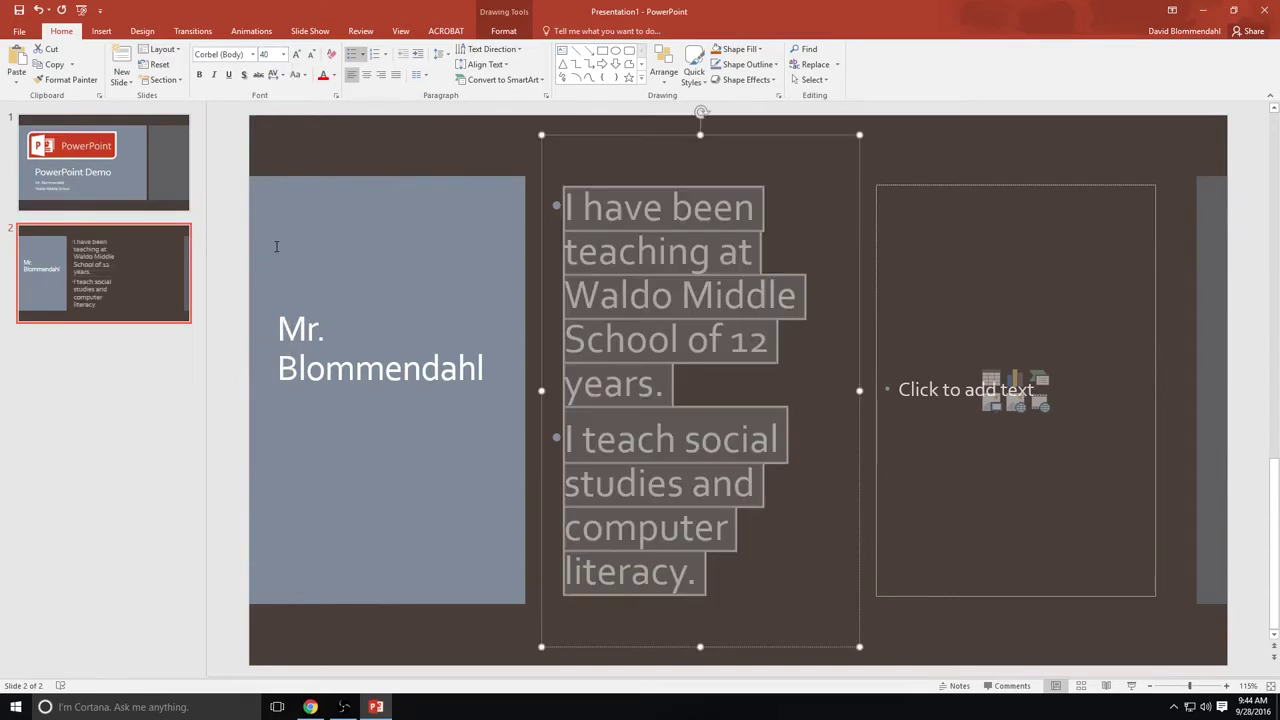
{"action": "left_click", "coordinate": [340, 382]}
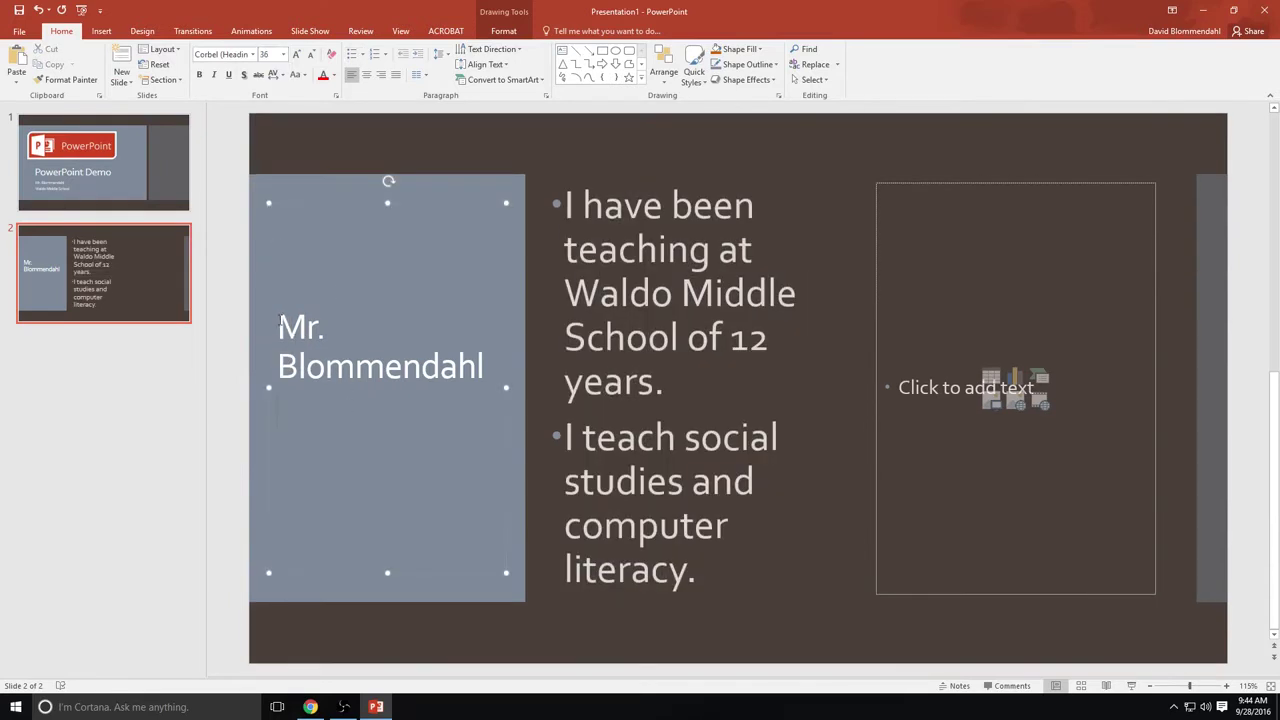
Center the teacher's name horizontally and align it to the top of its box.
{"action": "left_click_drag", "start_coordinate": [279, 320], "coordinate": [476, 374]}
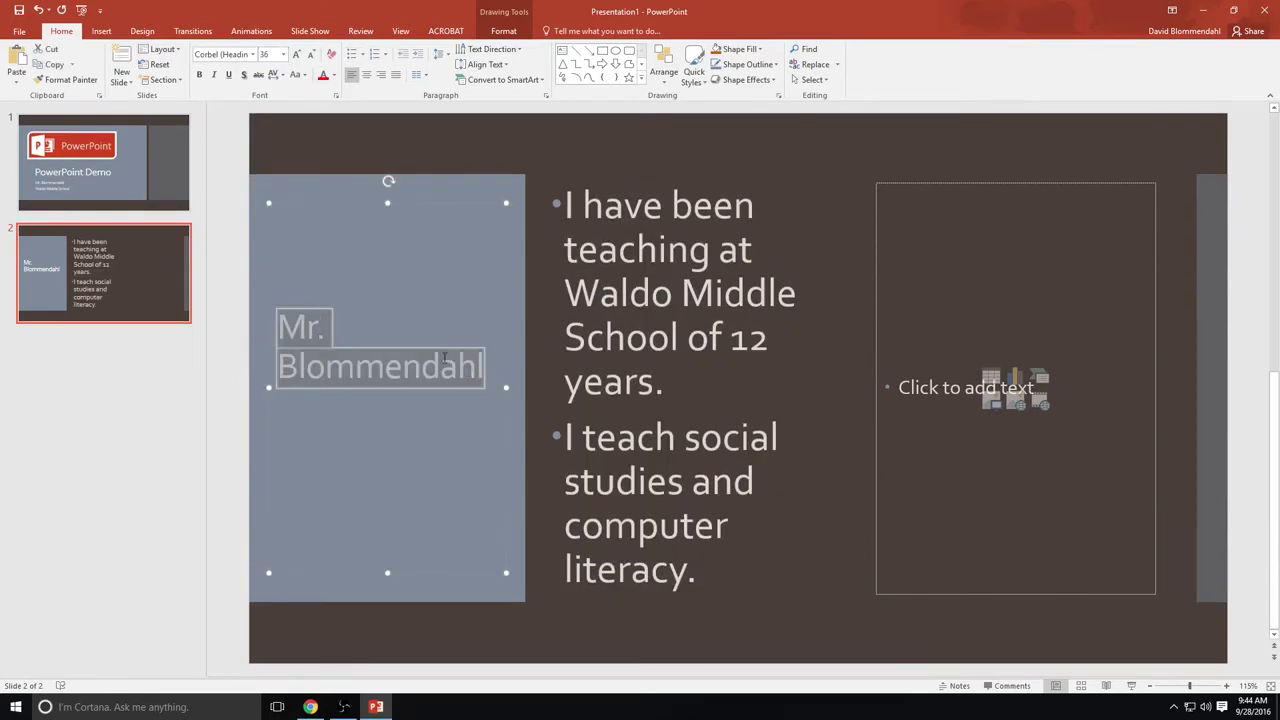
{"action": "left_click", "coordinate": [367, 76]}
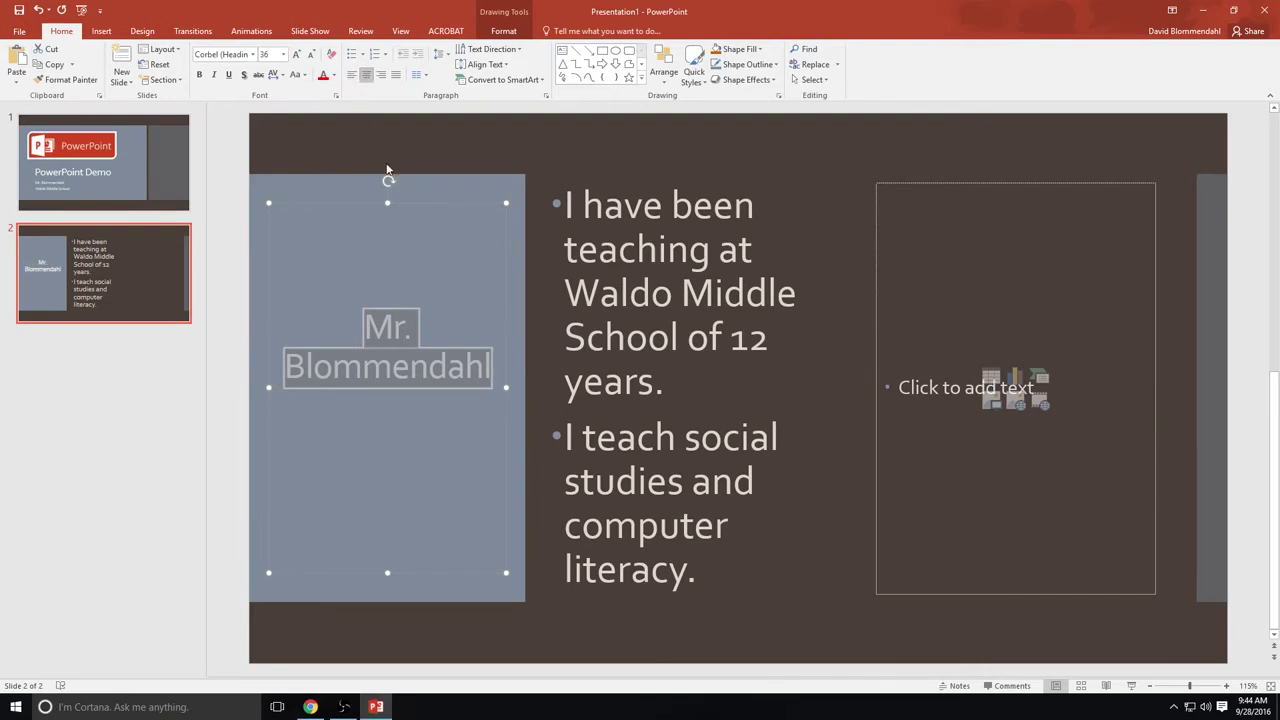
{"action": "left_click", "coordinate": [506, 64]}
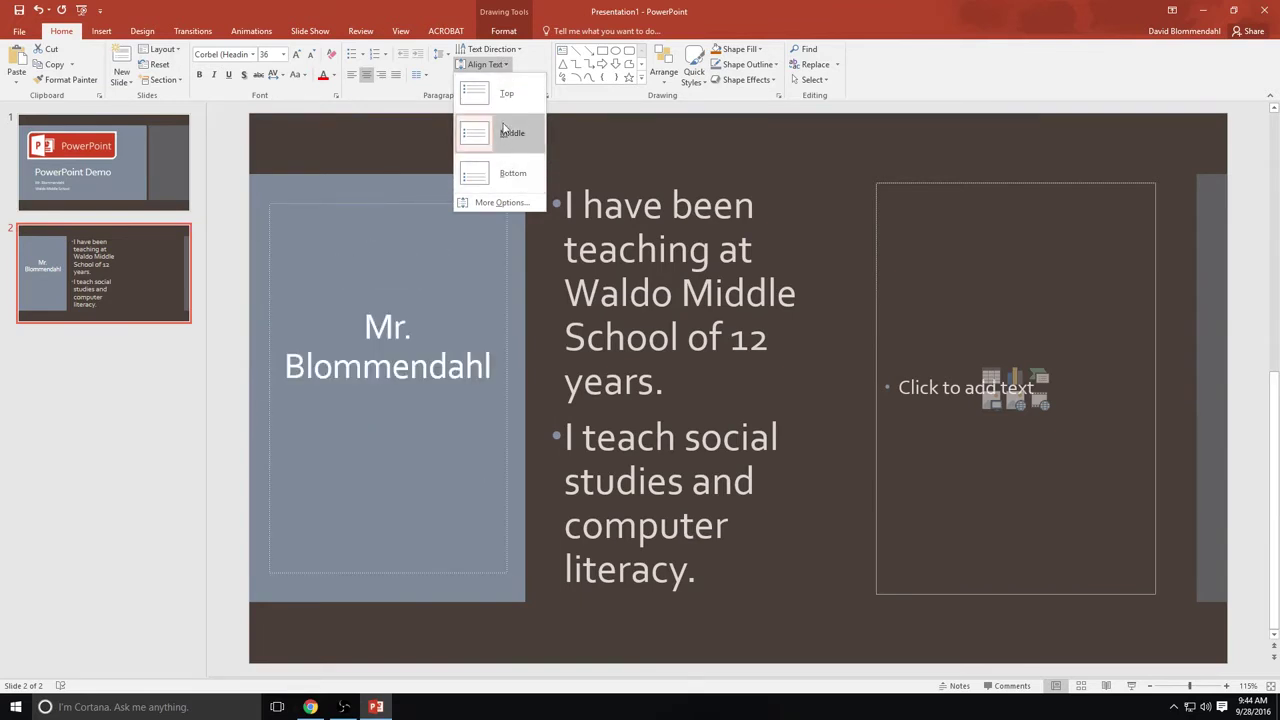
{"action": "left_click", "coordinate": [504, 110]}
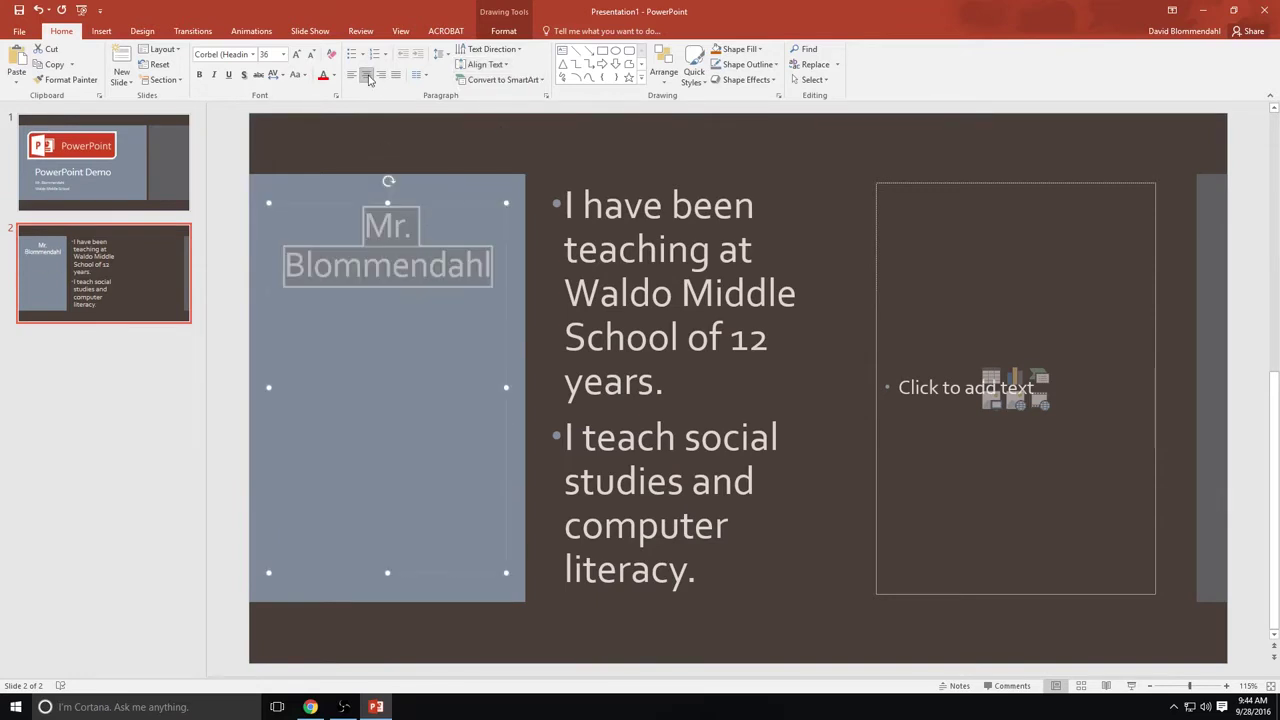
Add 'Room 117' on a new line below the teacher's name.
{"action": "left_click", "coordinate": [500, 263]}
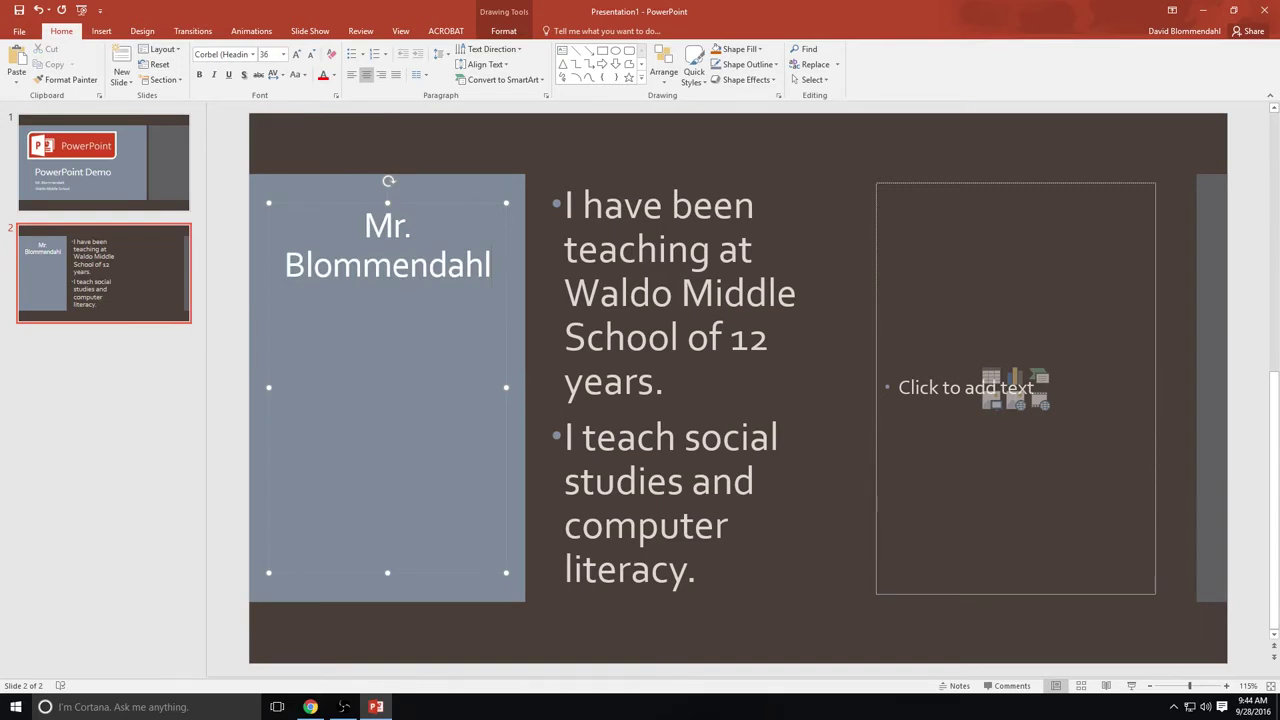
{"action": "key", "text": "Return"}
{"action": "key", "text": "Return"}
{"action": "type", "text": "Room"}
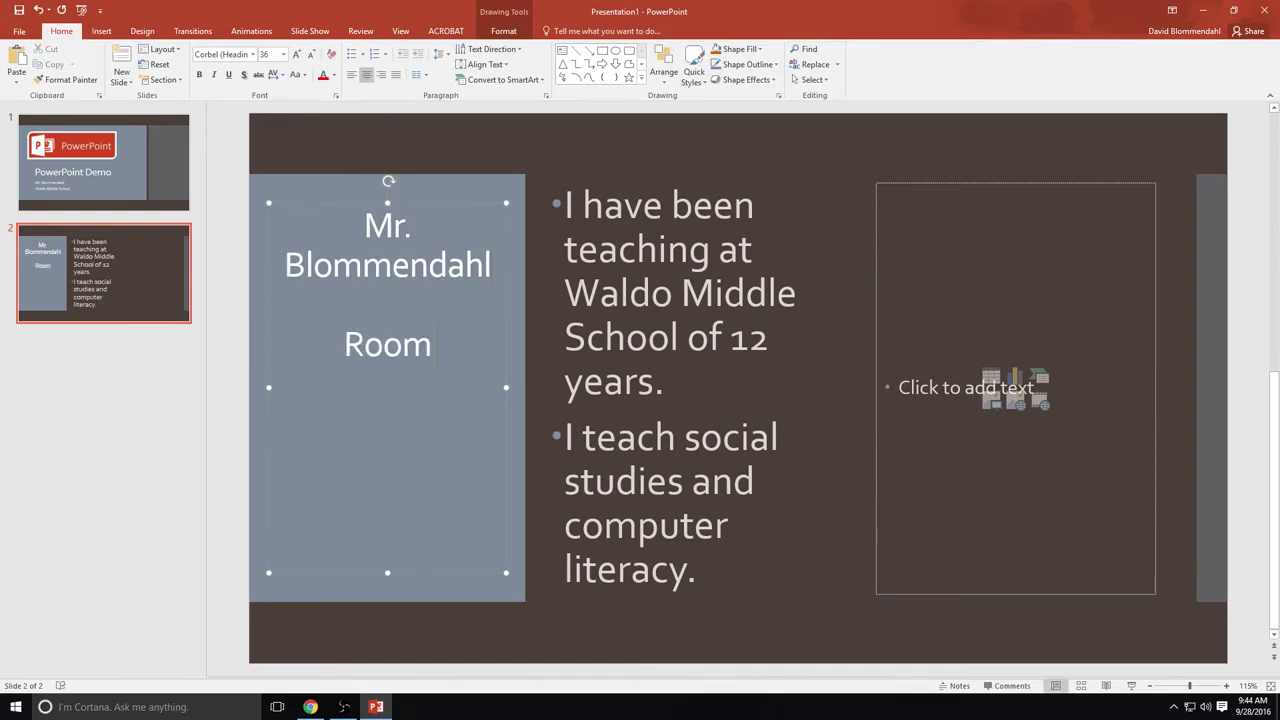
{"action": "type", "text": "117"}
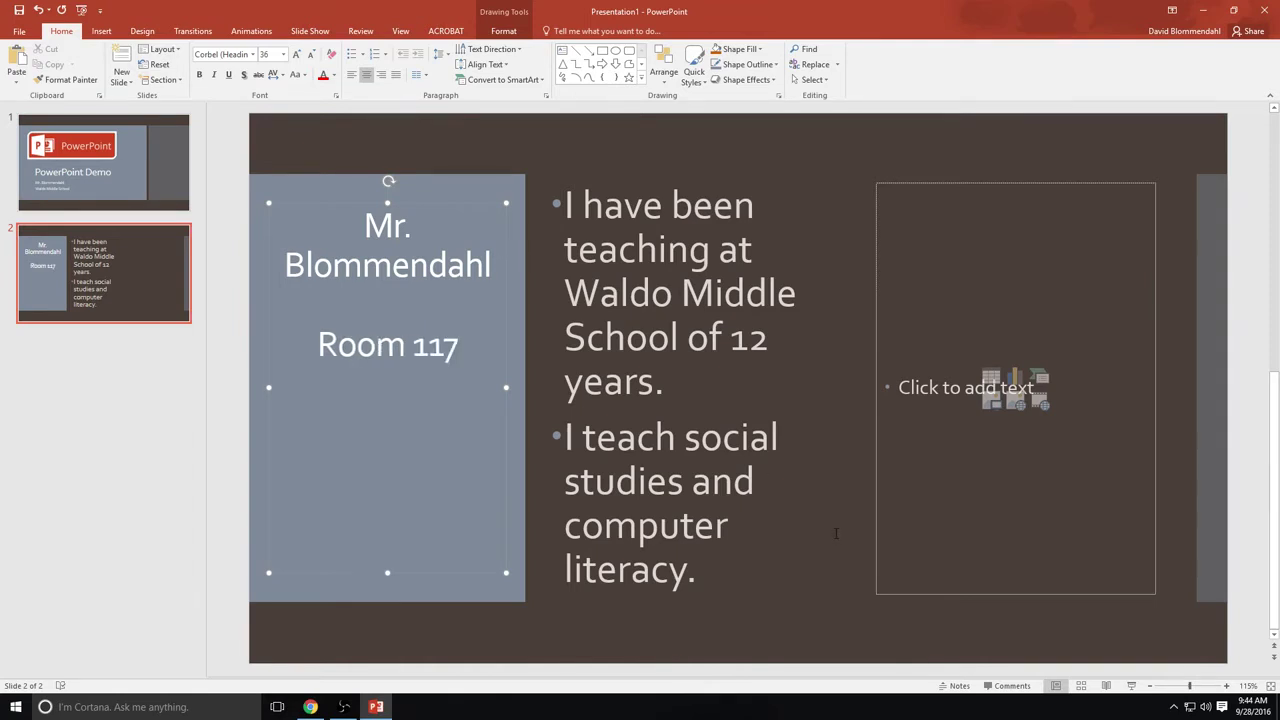
{"action": "left_click", "coordinate": [840, 540]}
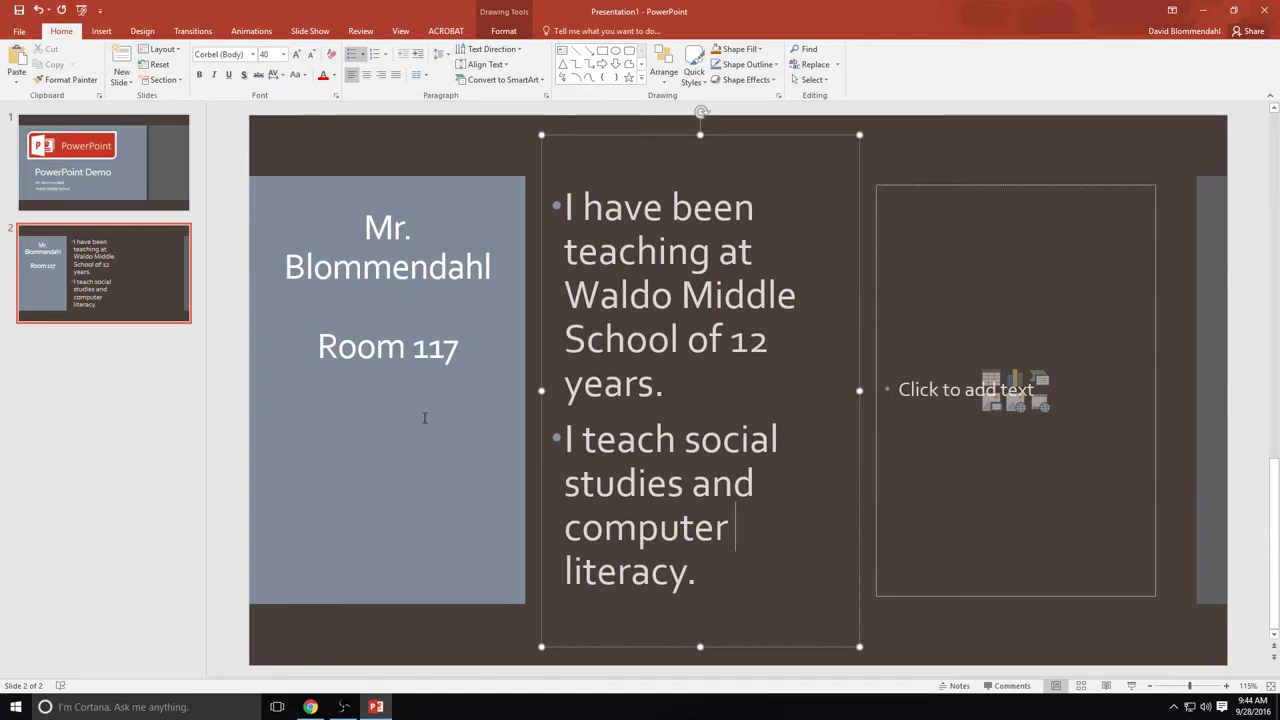
Close the captions guide tab and save the Waldo Middle School entrance photo as waldo.jpg.
{"action": "left_click", "coordinate": [310, 707]}
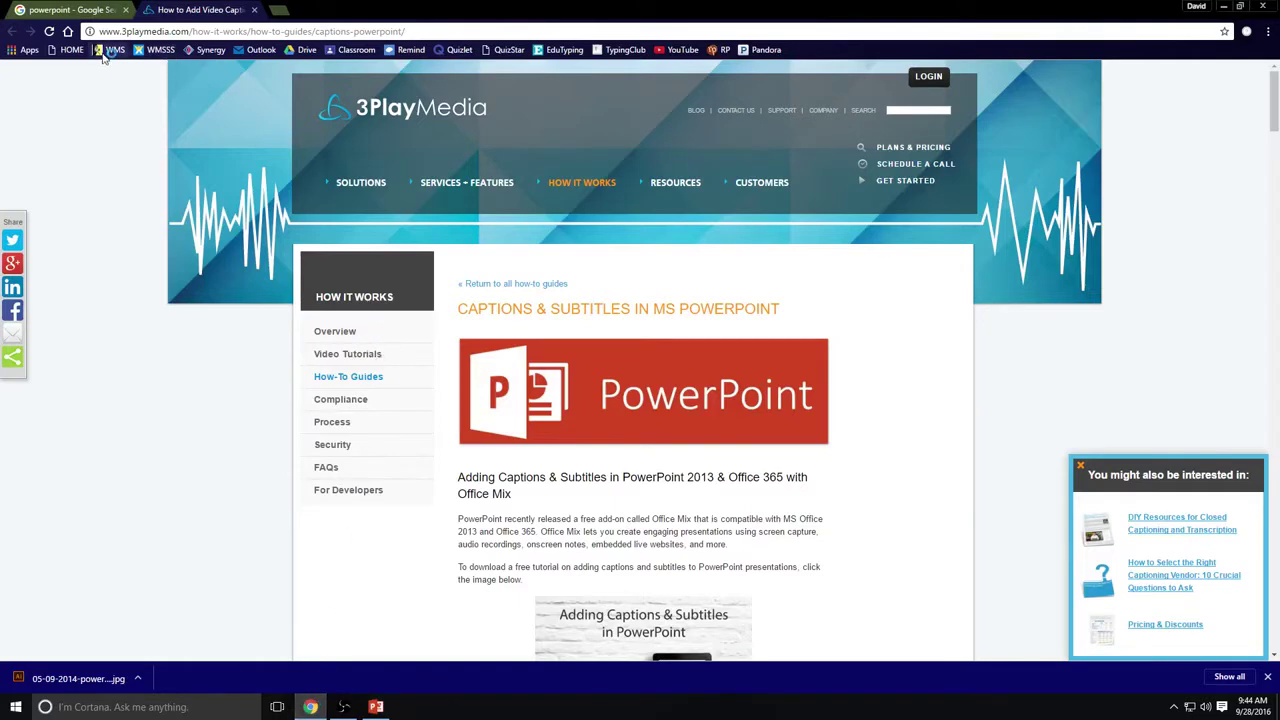
{"action": "left_click", "coordinate": [254, 9]}
{"action": "left_click", "coordinate": [118, 49]}
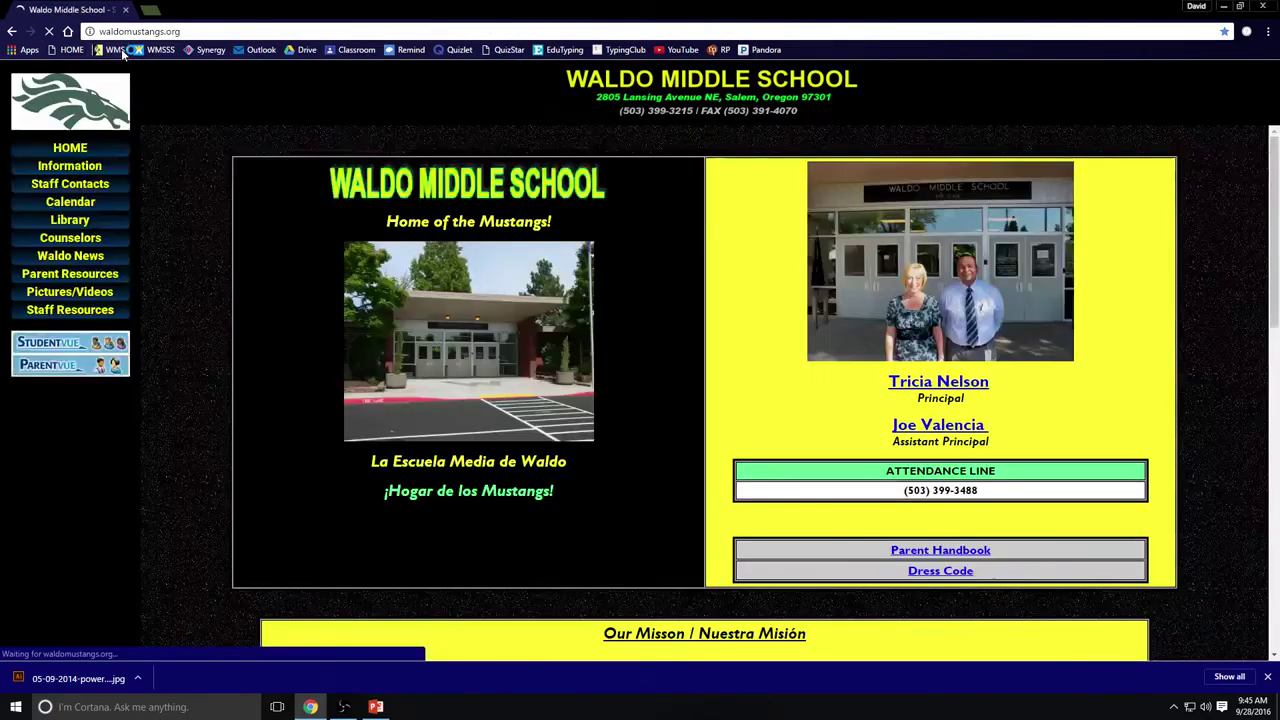
{"action": "right_click", "coordinate": [453, 346]}
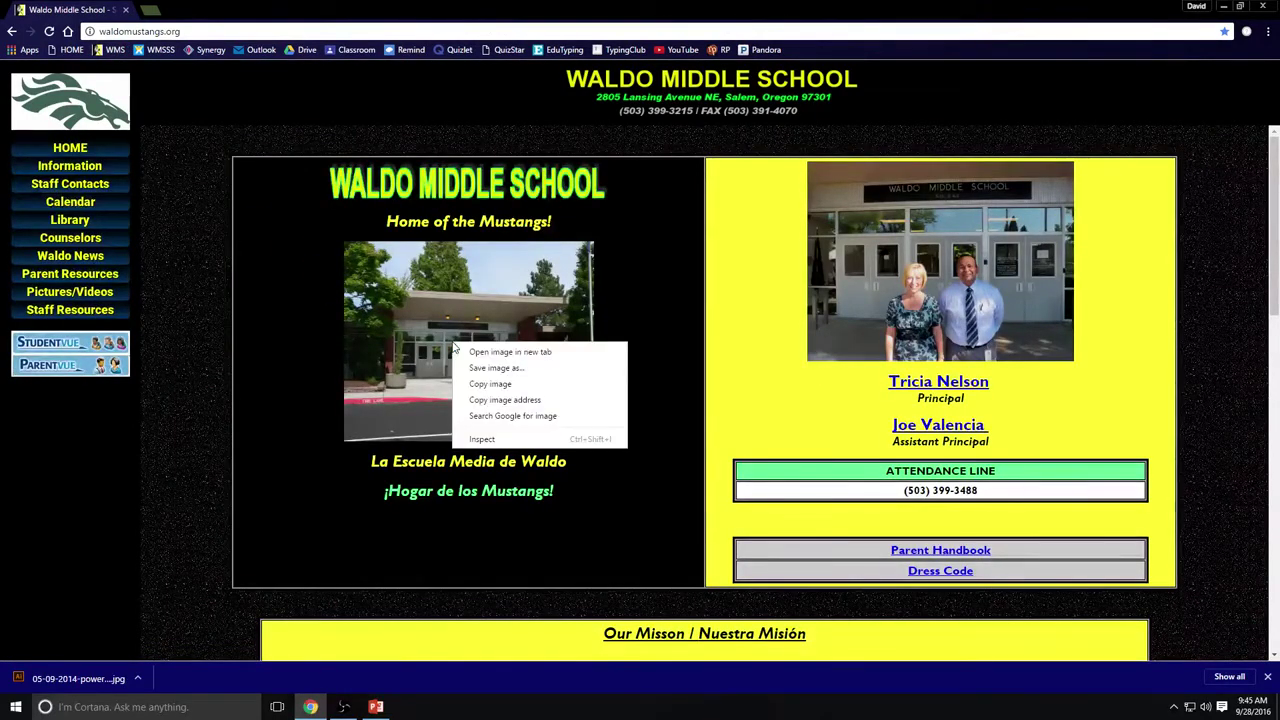
{"action": "left_click", "coordinate": [474, 368]}
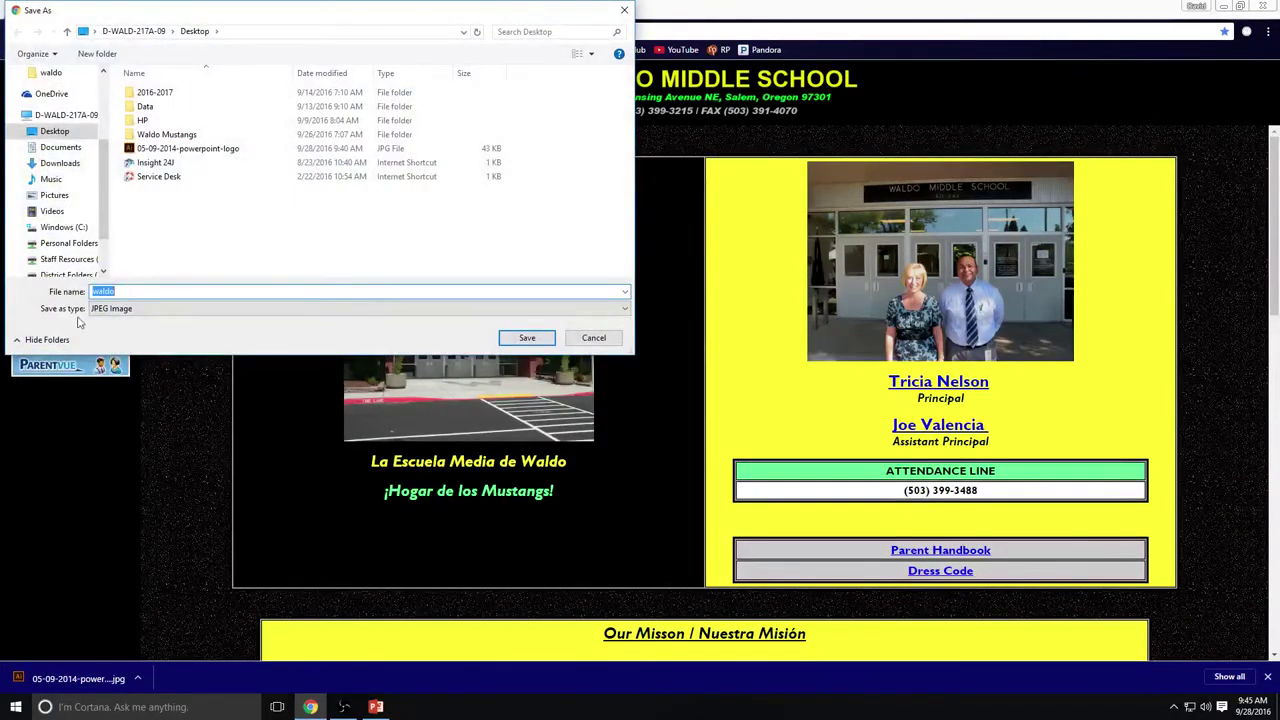
{"action": "left_click", "coordinate": [527, 338]}
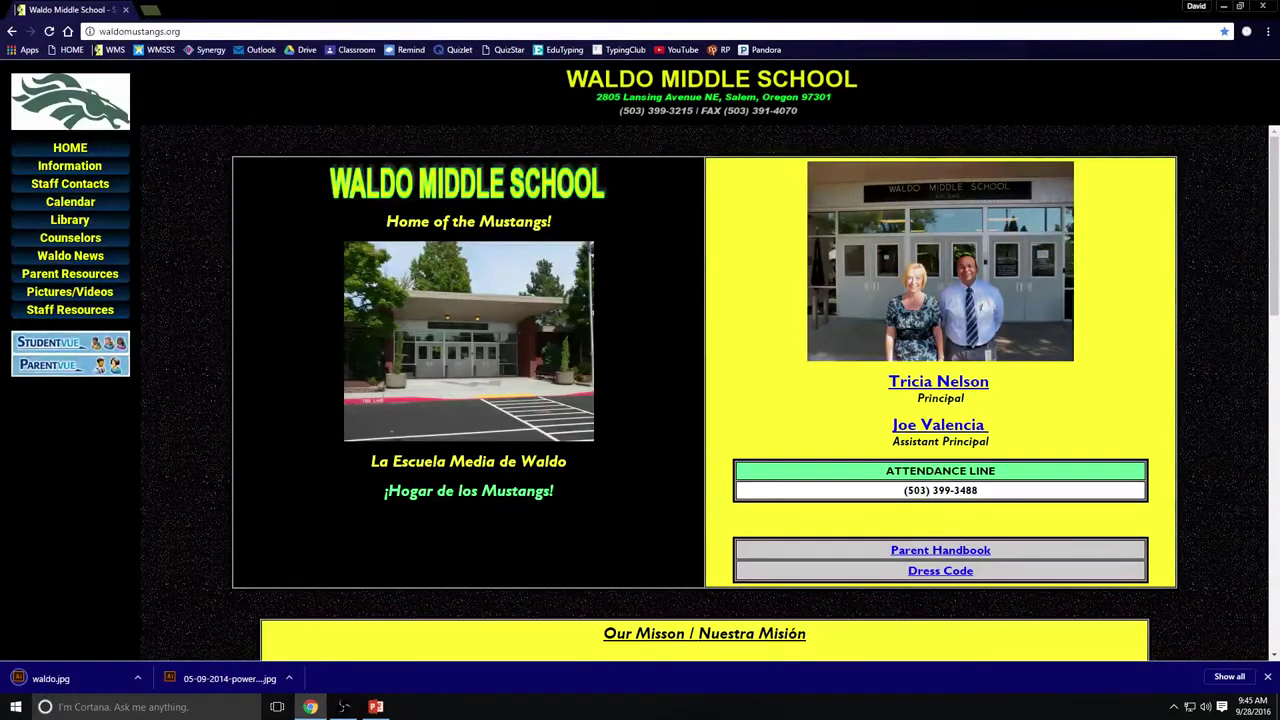
{"action": "left_click", "coordinate": [375, 707]}
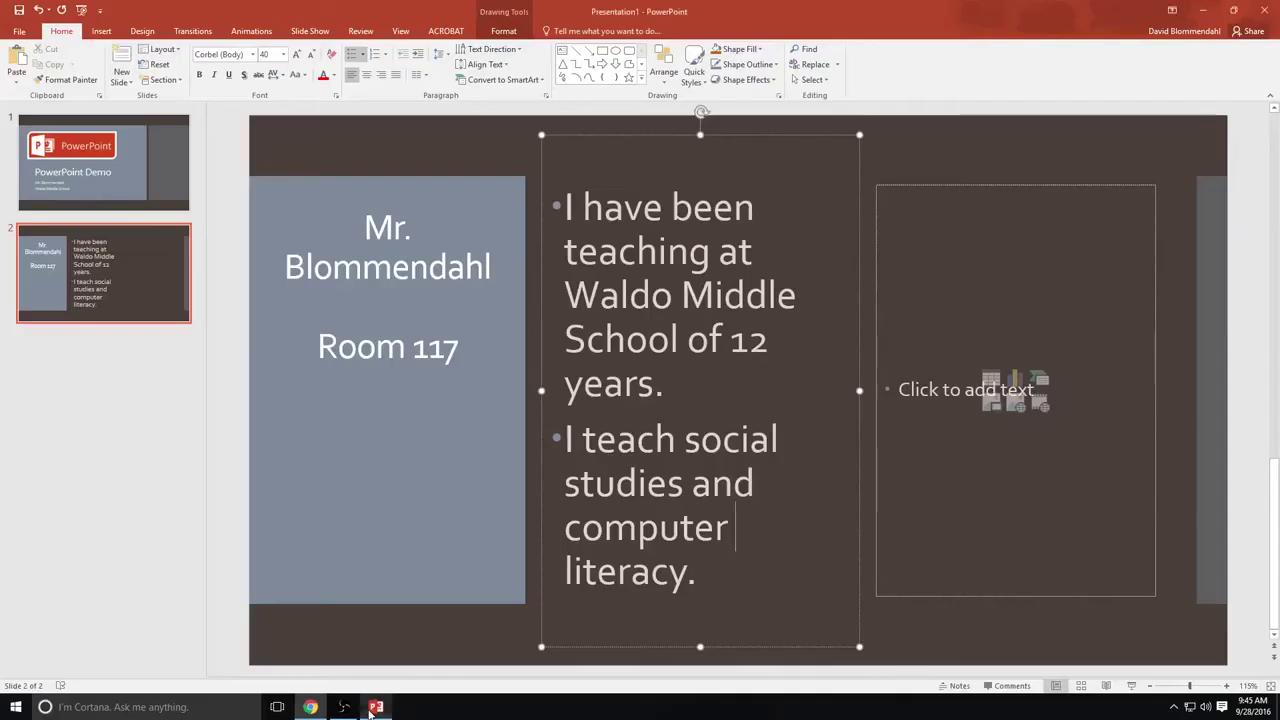
Insert waldo.jpg into slide 2's right content placeholder.
{"action": "left_click", "coordinate": [996, 407]}
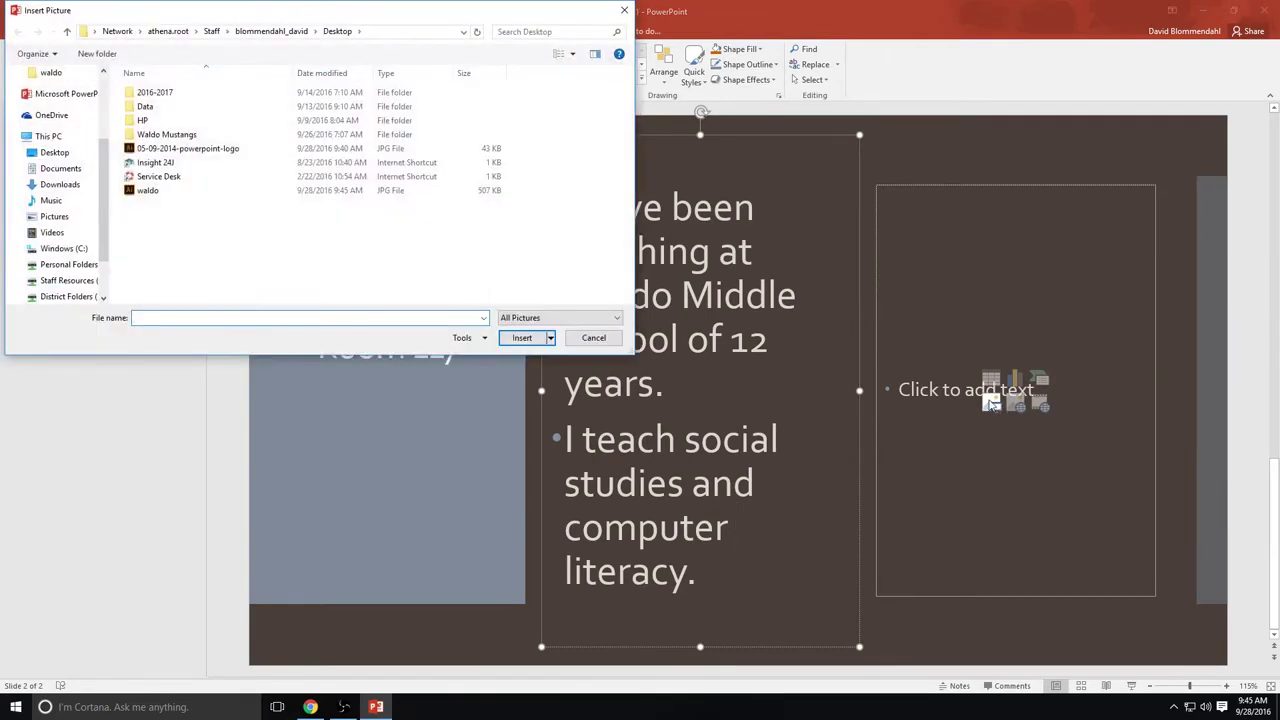
{"action": "left_click", "coordinate": [140, 191]}
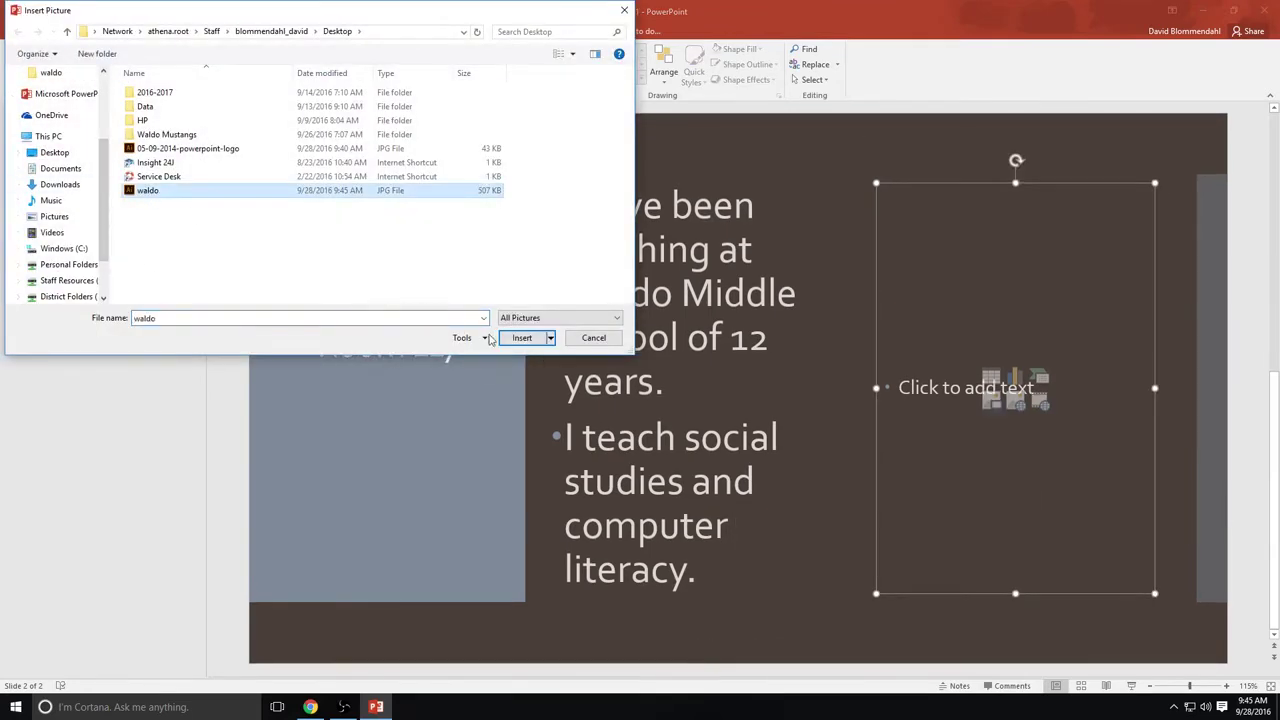
{"action": "left_click", "coordinate": [520, 339]}
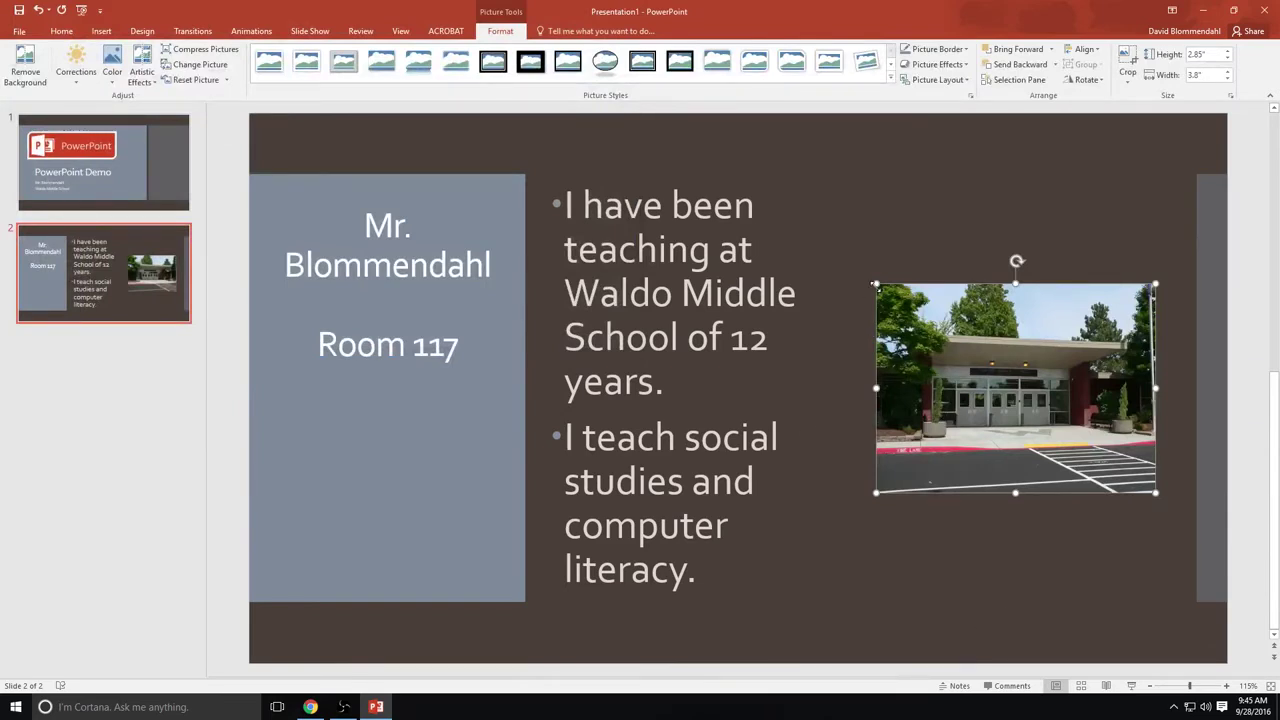
Enlarge and reposition the school photo, keeping it level.
{"action": "left_click_drag", "start_coordinate": [875, 284], "coordinate": [805, 231]}
{"action": "left_click_drag", "start_coordinate": [1155, 492], "coordinate": [1185, 502]}
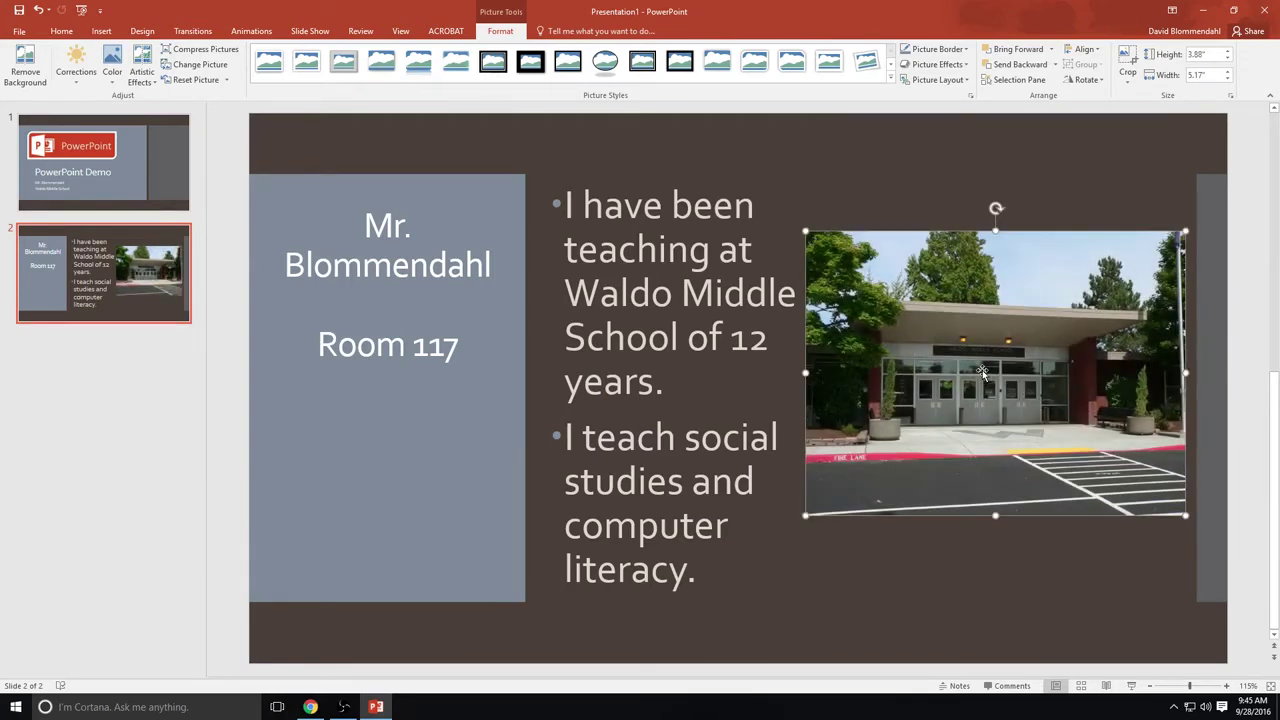
{"action": "mouse_move", "coordinate": [983, 372]}
{"action": "left_mouse_down"}
{"action": "mouse_move", "coordinate": [986, 298]}
{"action": "mouse_move", "coordinate": [989, 471]}
{"action": "mouse_move", "coordinate": [979, 301]}
{"action": "mouse_move", "coordinate": [979, 398]}
{"action": "mouse_move", "coordinate": [983, 385]}
{"action": "left_mouse_up"}
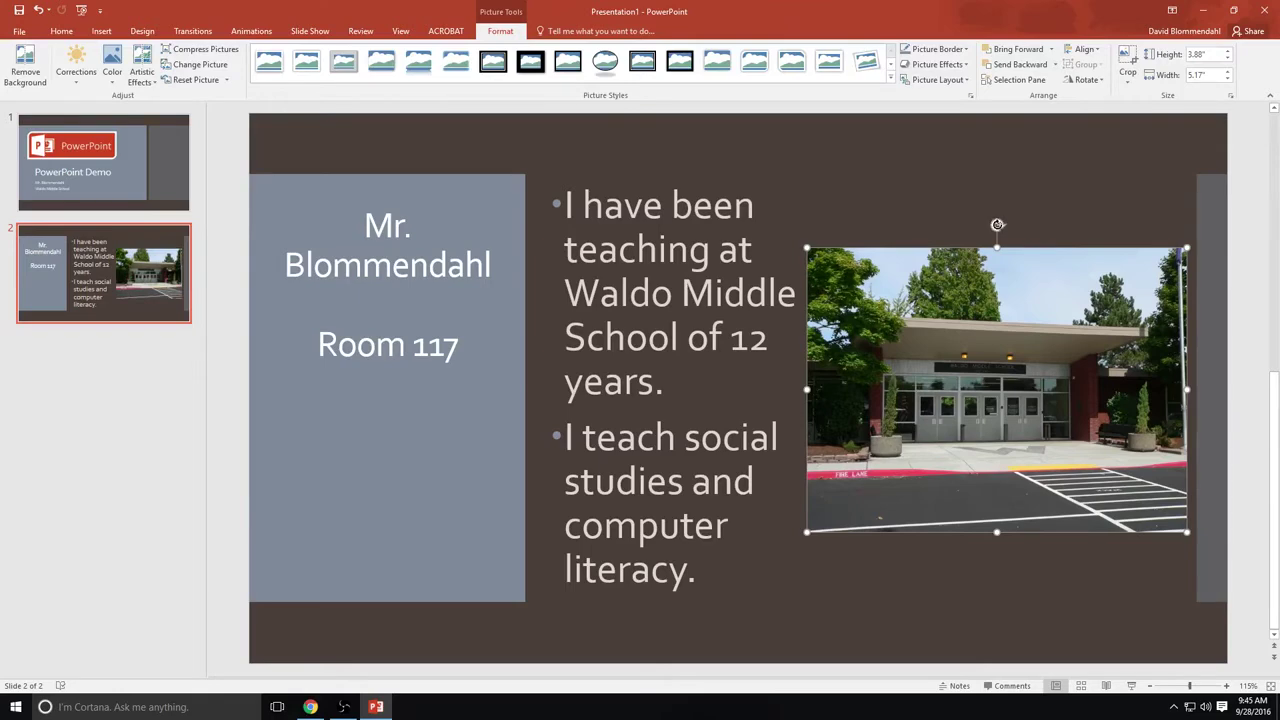
{"action": "left_click_drag", "start_coordinate": [997, 224], "coordinate": [1070, 296]}
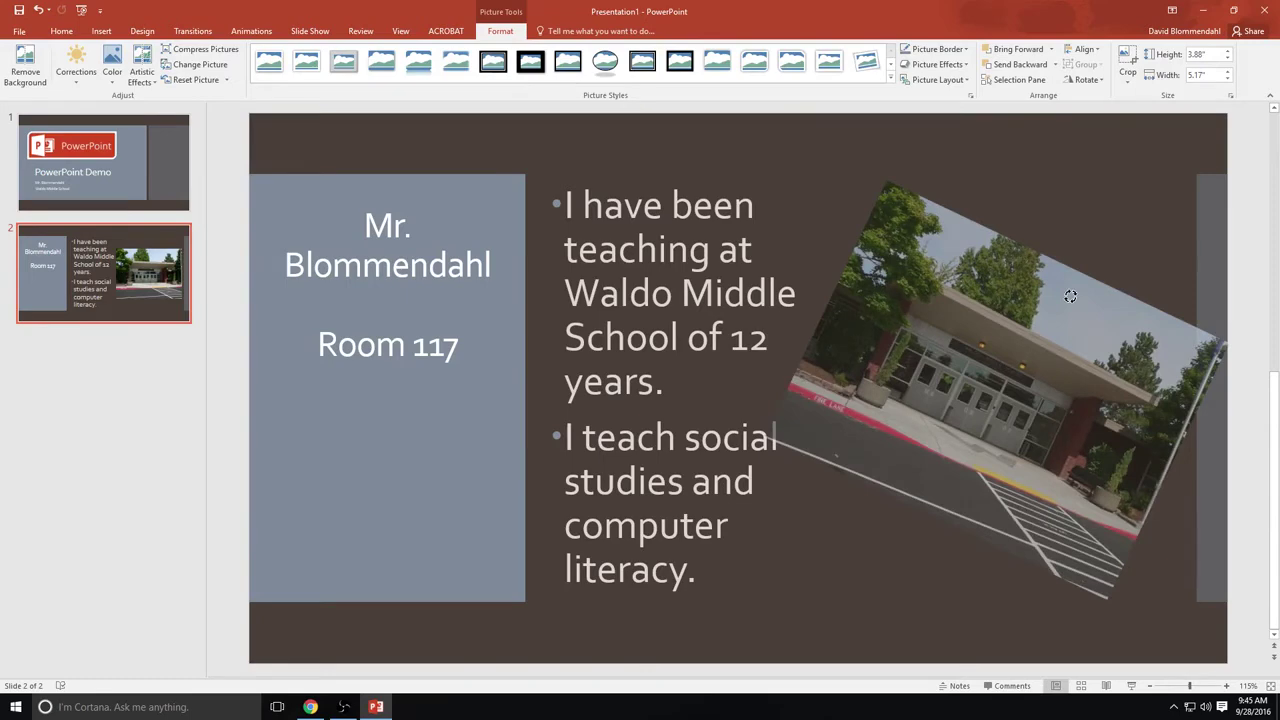
{"action": "left_click_drag", "start_coordinate": [1070, 296], "coordinate": [999, 288]}
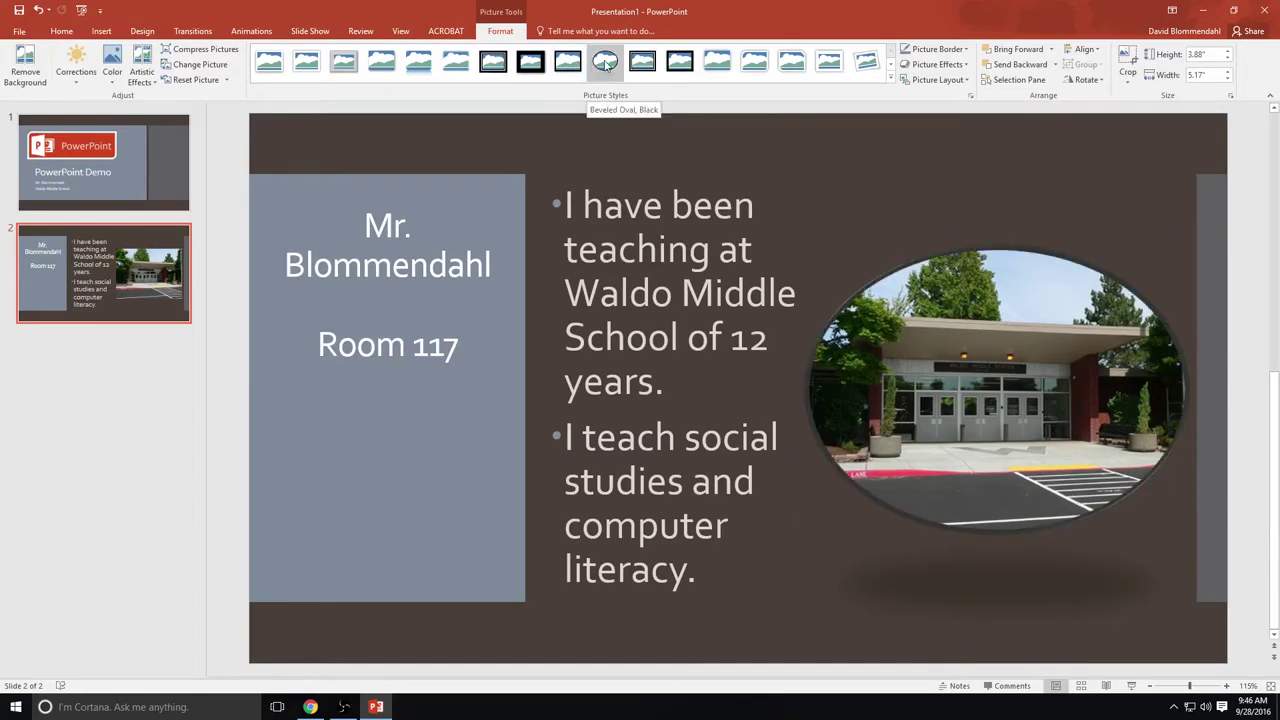
Apply the Beveled Oval, Black picture style and nudge the photo slightly left.
{"action": "left_click", "coordinate": [605, 63]}
{"action": "left_click_drag", "start_coordinate": [1005, 357], "coordinate": [995, 356]}
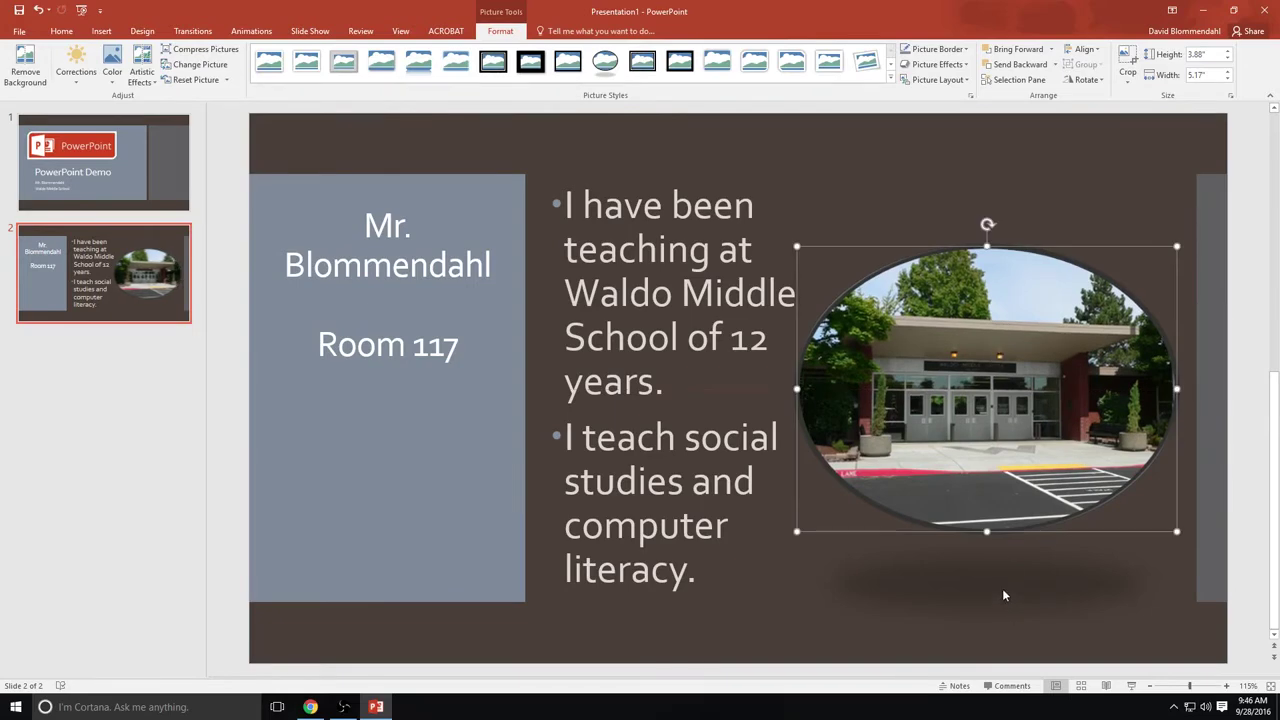
{"action": "left_click", "coordinate": [928, 612]}
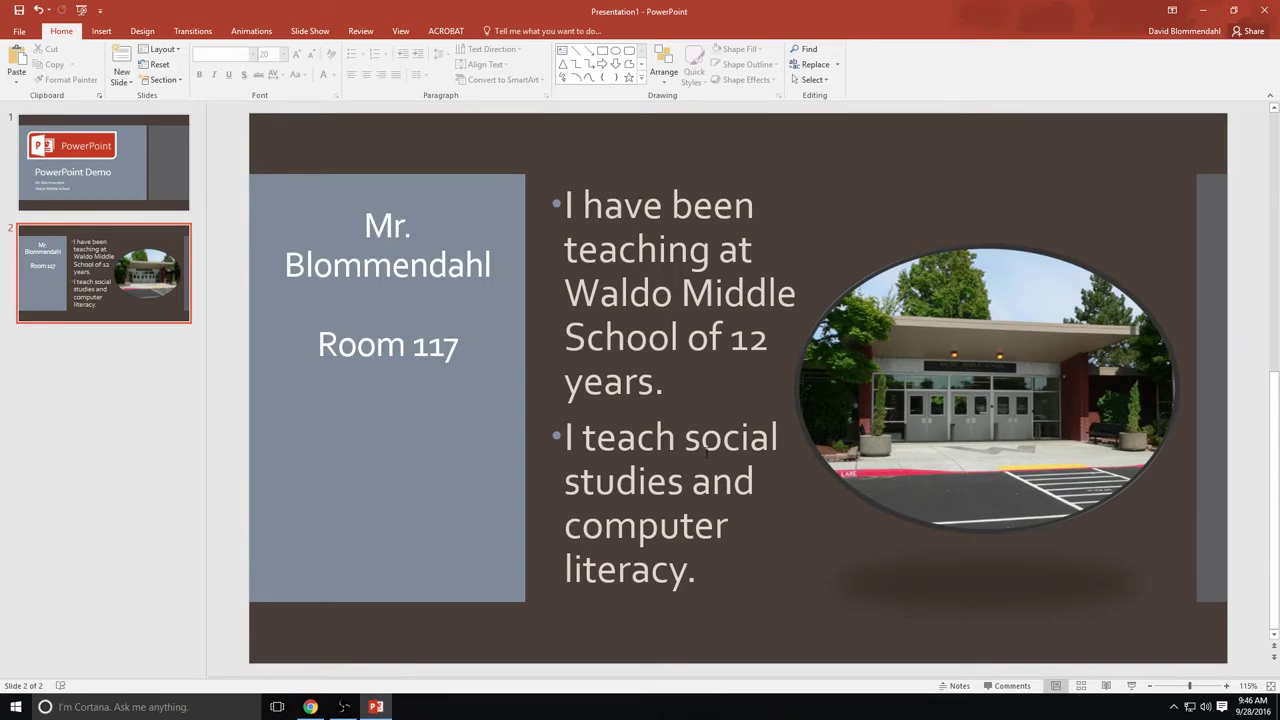
Add a new slide 3 and switch it to the Comparison layout.
{"action": "left_click", "coordinate": [102, 33]}
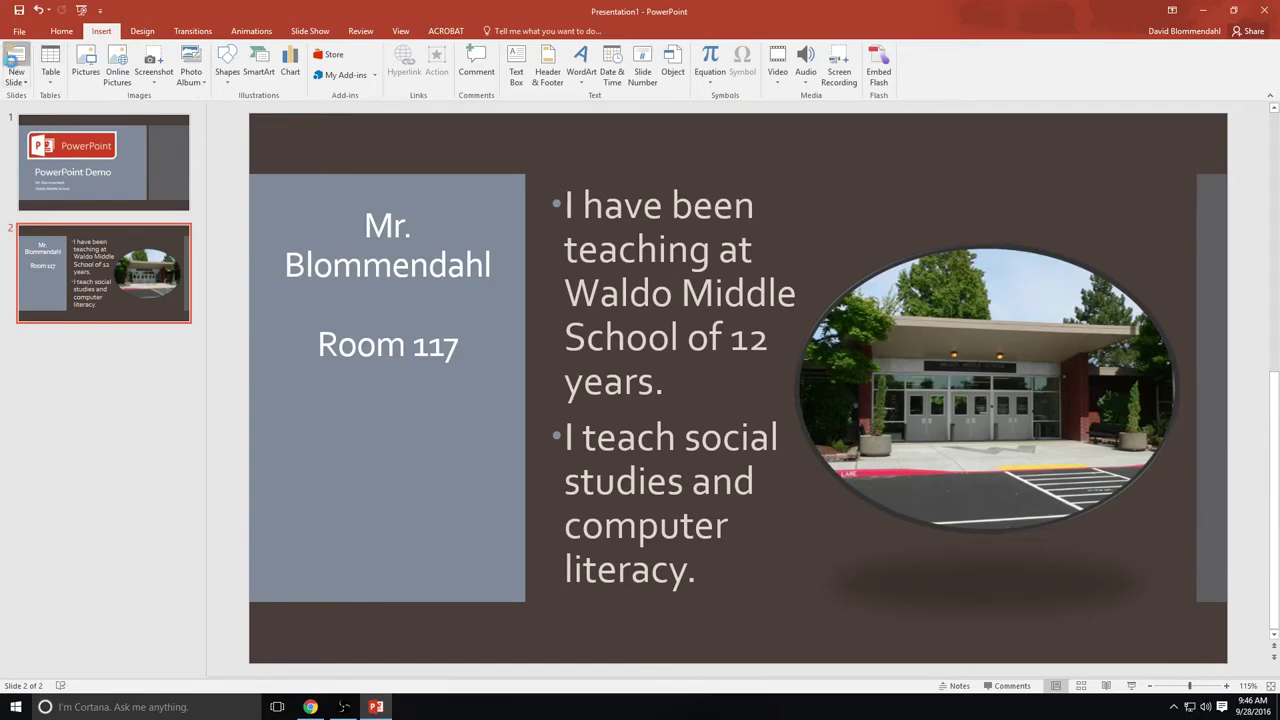
{"action": "left_click", "coordinate": [14, 62]}
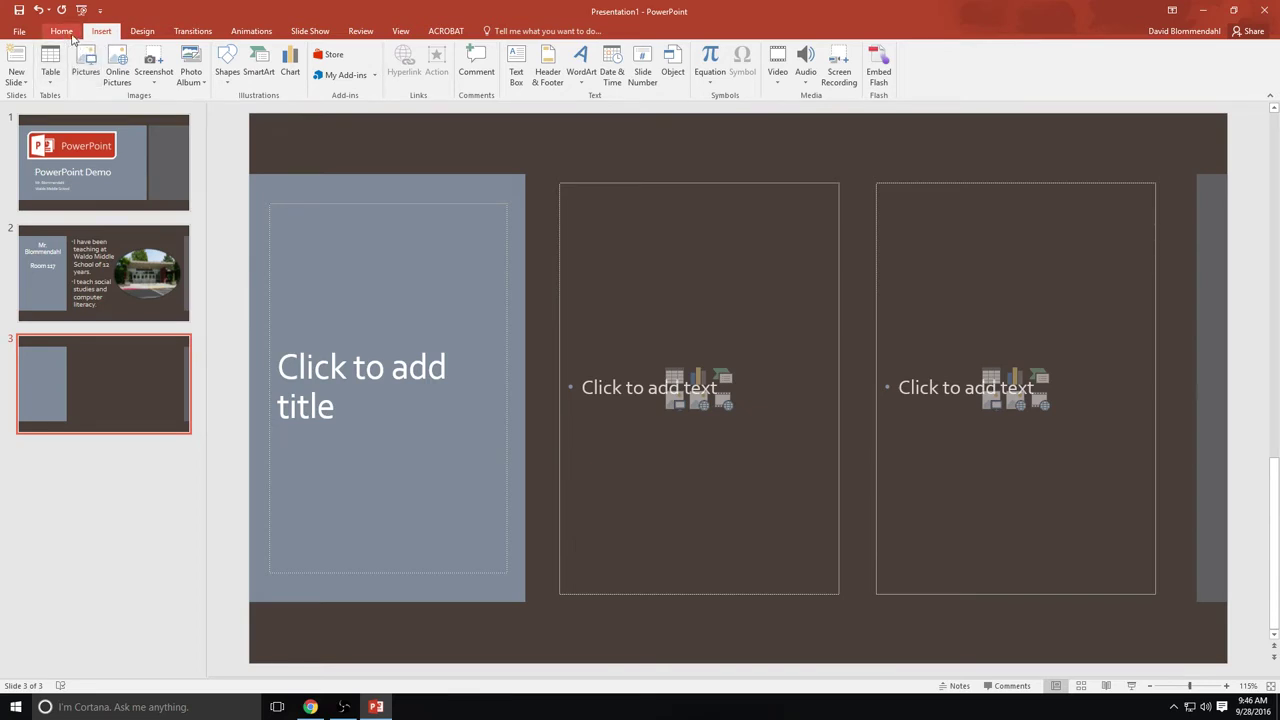
{"action": "left_click", "coordinate": [61, 31]}
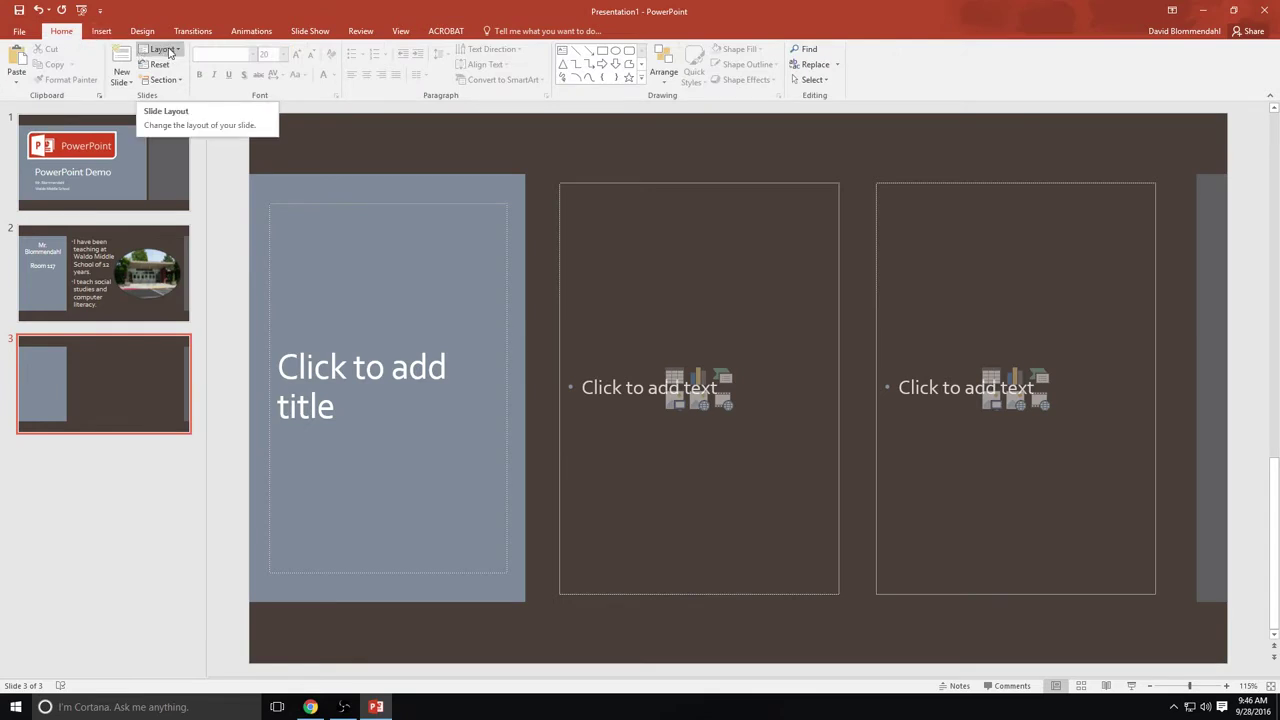
{"action": "left_click", "coordinate": [178, 52]}
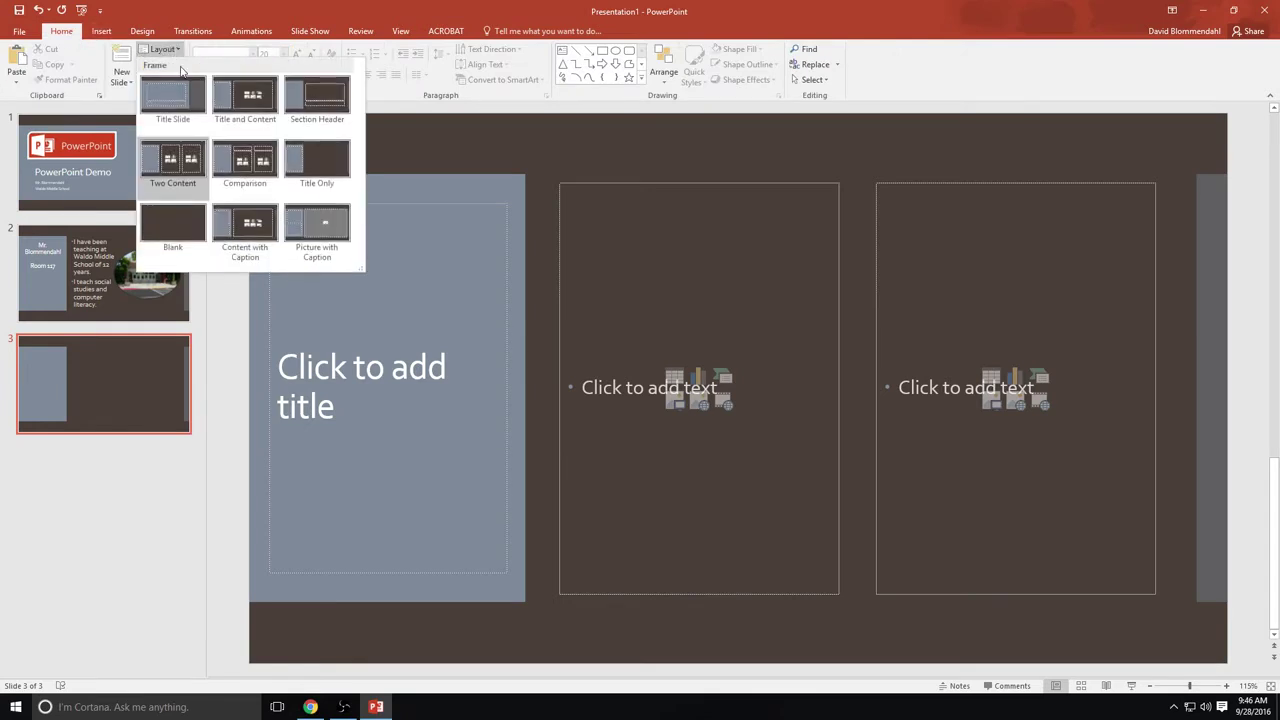
{"action": "left_click", "coordinate": [237, 163]}
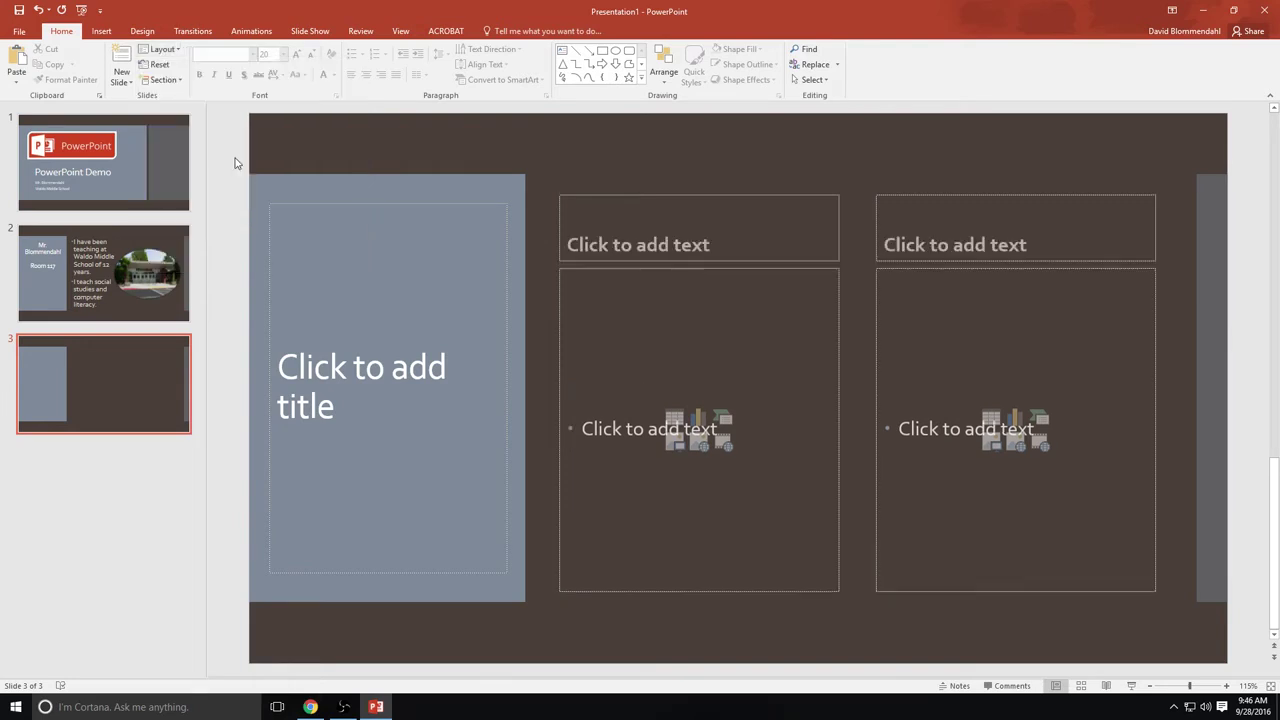
Title slide 3 'I use YouTube videos to teach my classes'.
{"action": "left_click", "coordinate": [590, 227]}
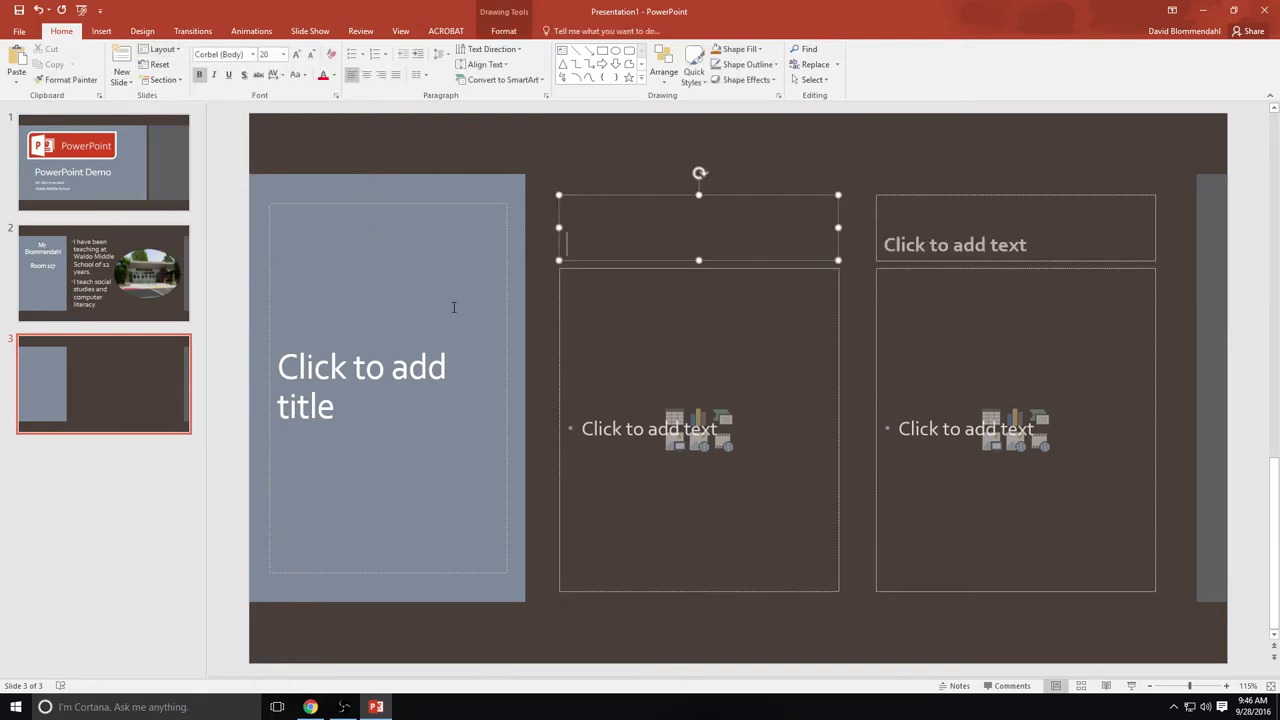
{"action": "left_click", "coordinate": [443, 349]}
{"action": "type", "text": "I u"}
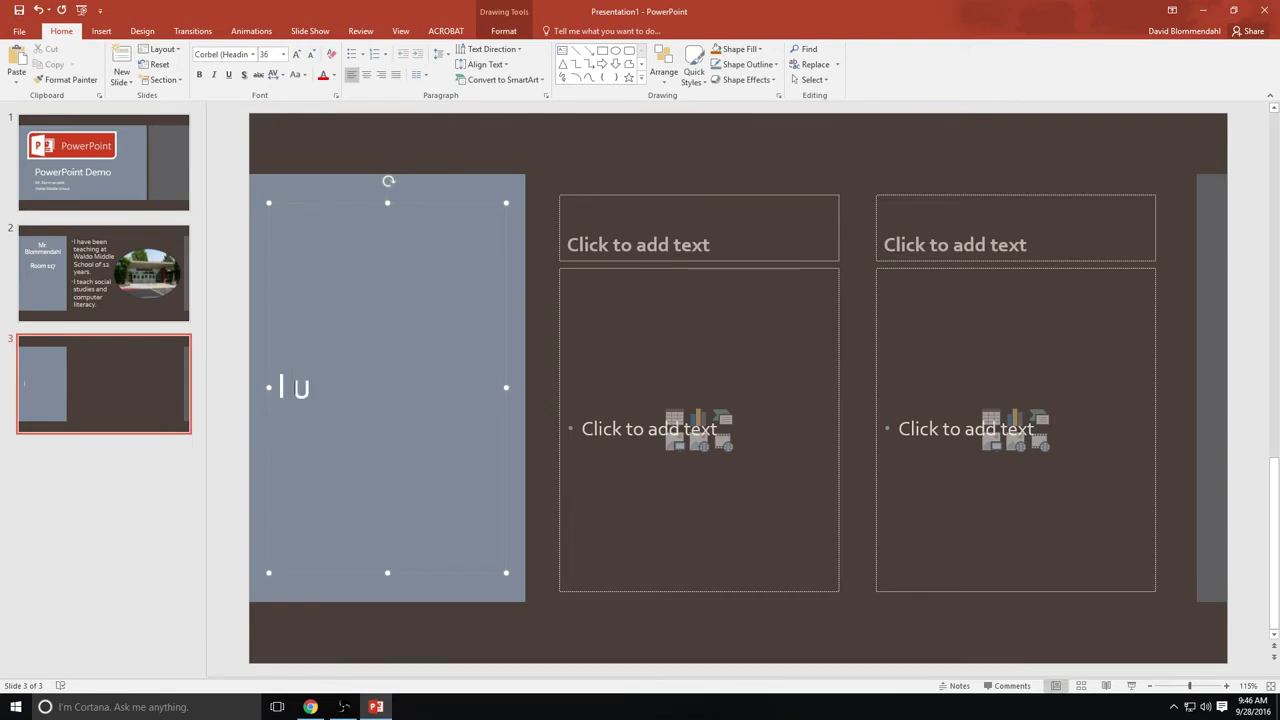
{"action": "type", "text": "se Yo"}
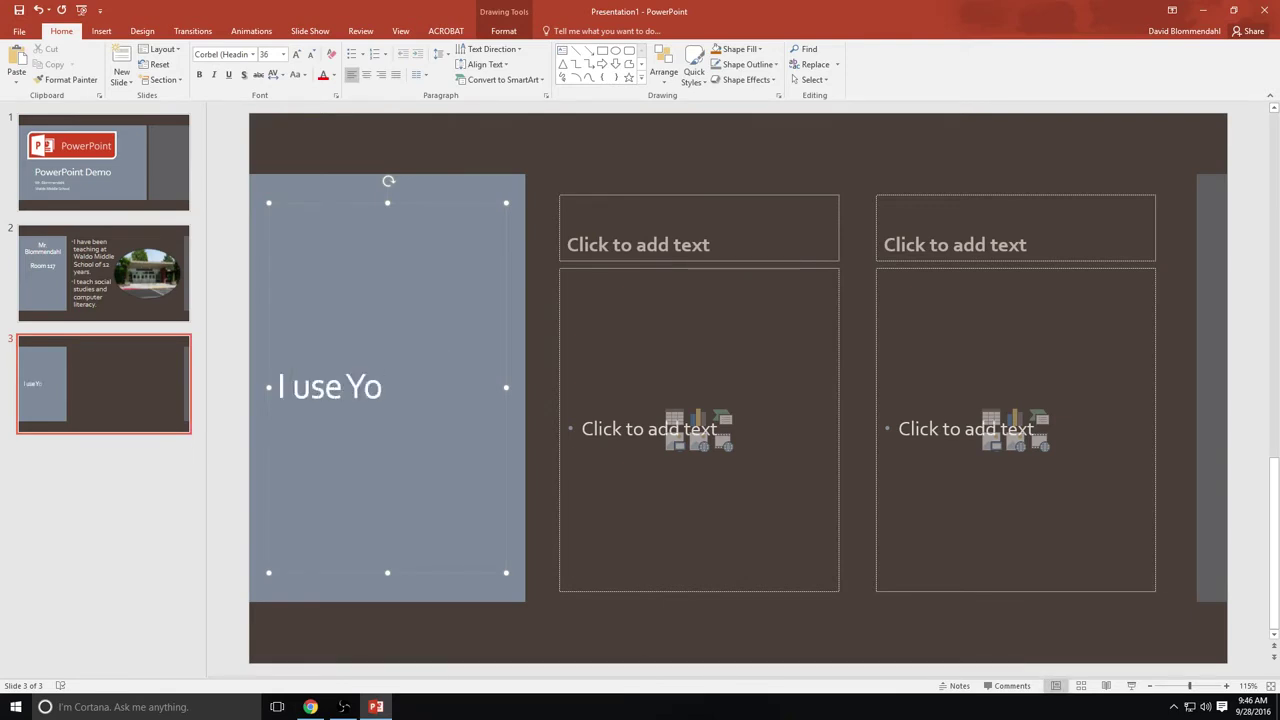
{"action": "type", "text": "uTube"}
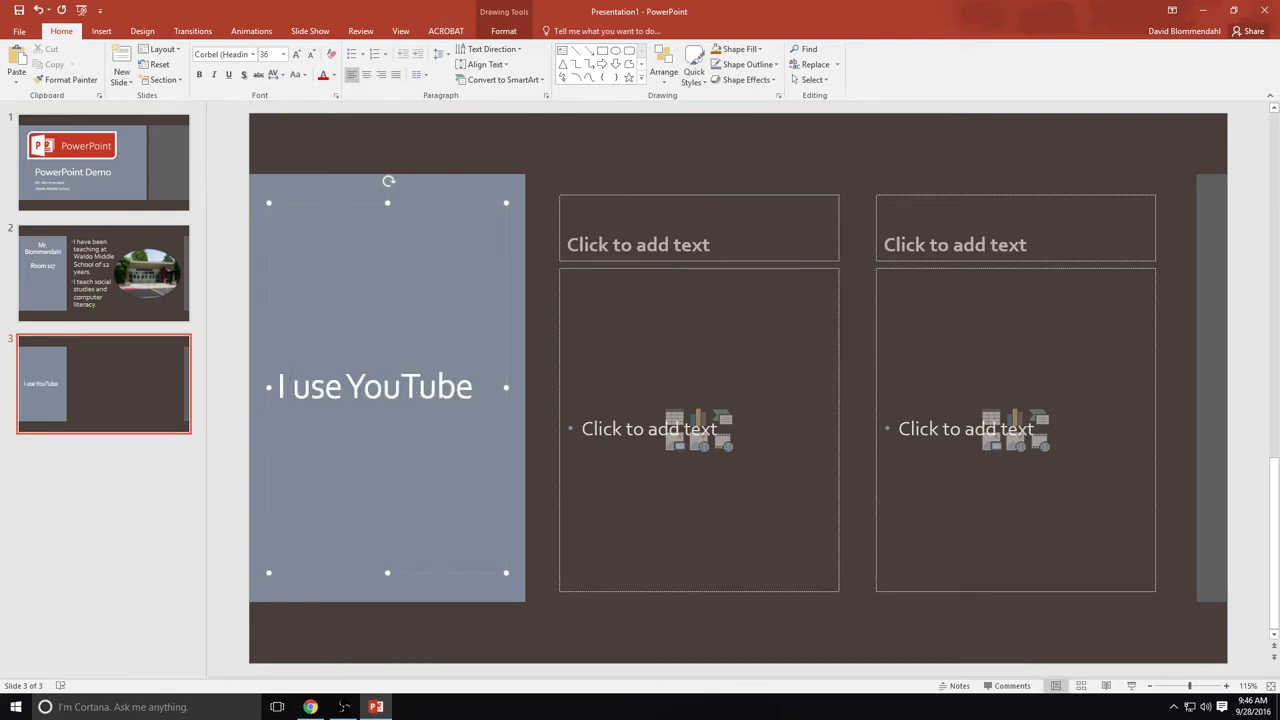
{"action": "type", "text": " videos"}
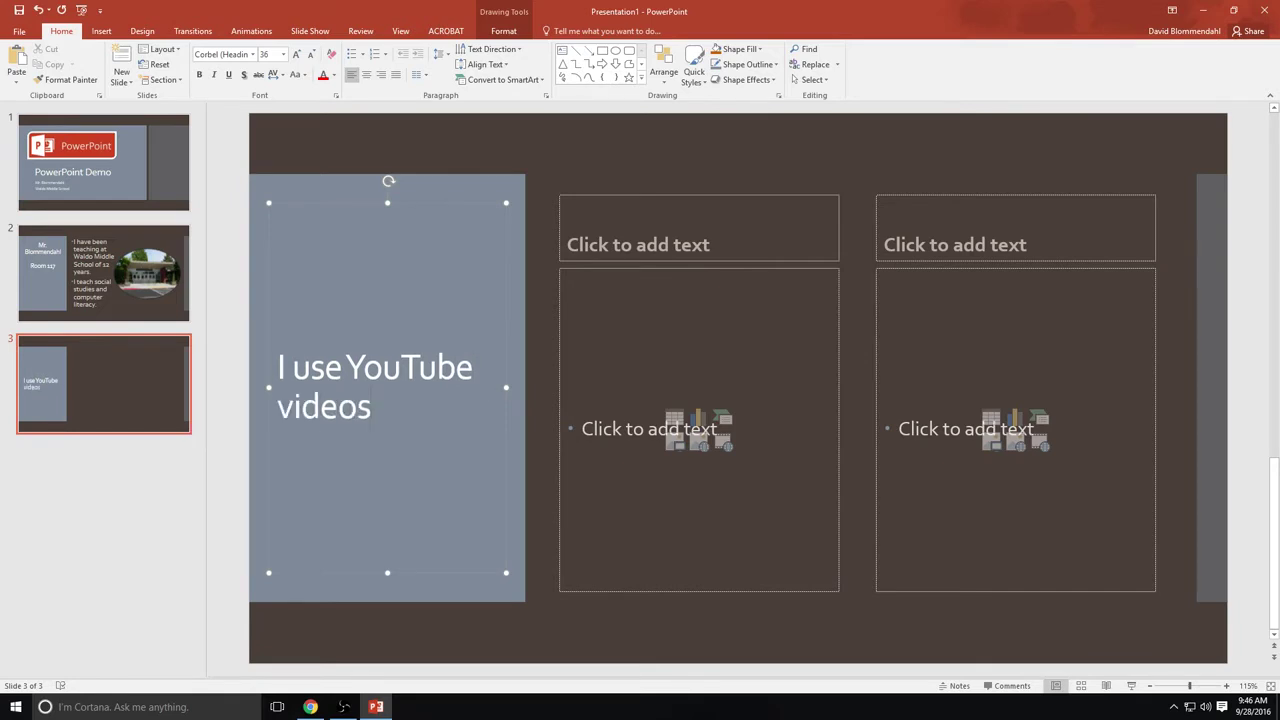
{"action": "type", "text": " to teach my"}
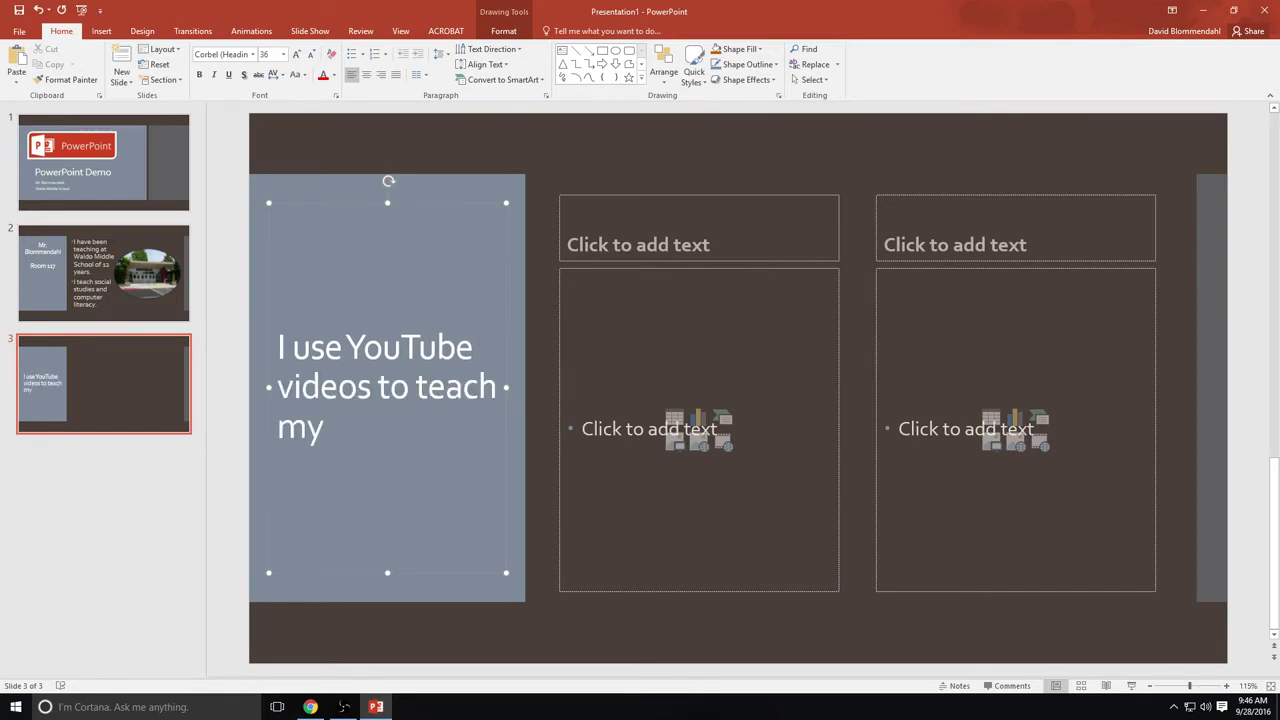
{"action": "type", "text": " classes."}
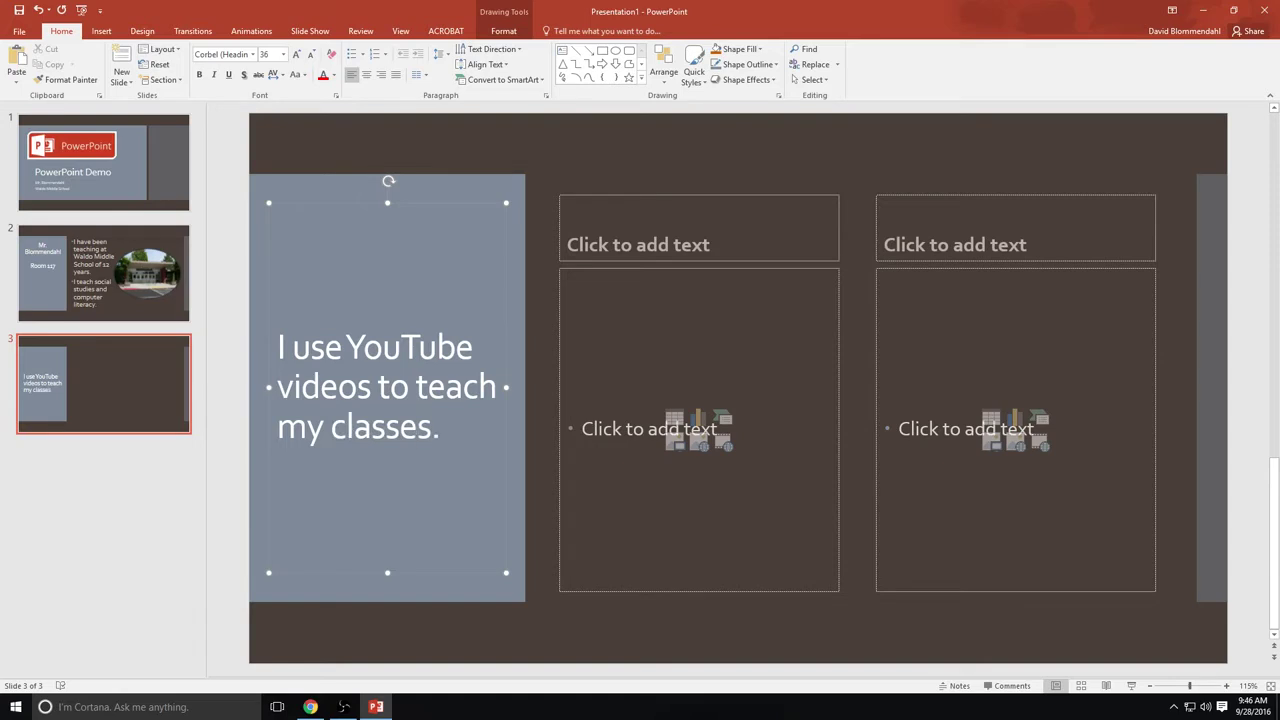
Type the left heading 'You Tube Video #1' and make it 32 point, underlined and italic.
{"action": "left_click", "coordinate": [630, 253]}
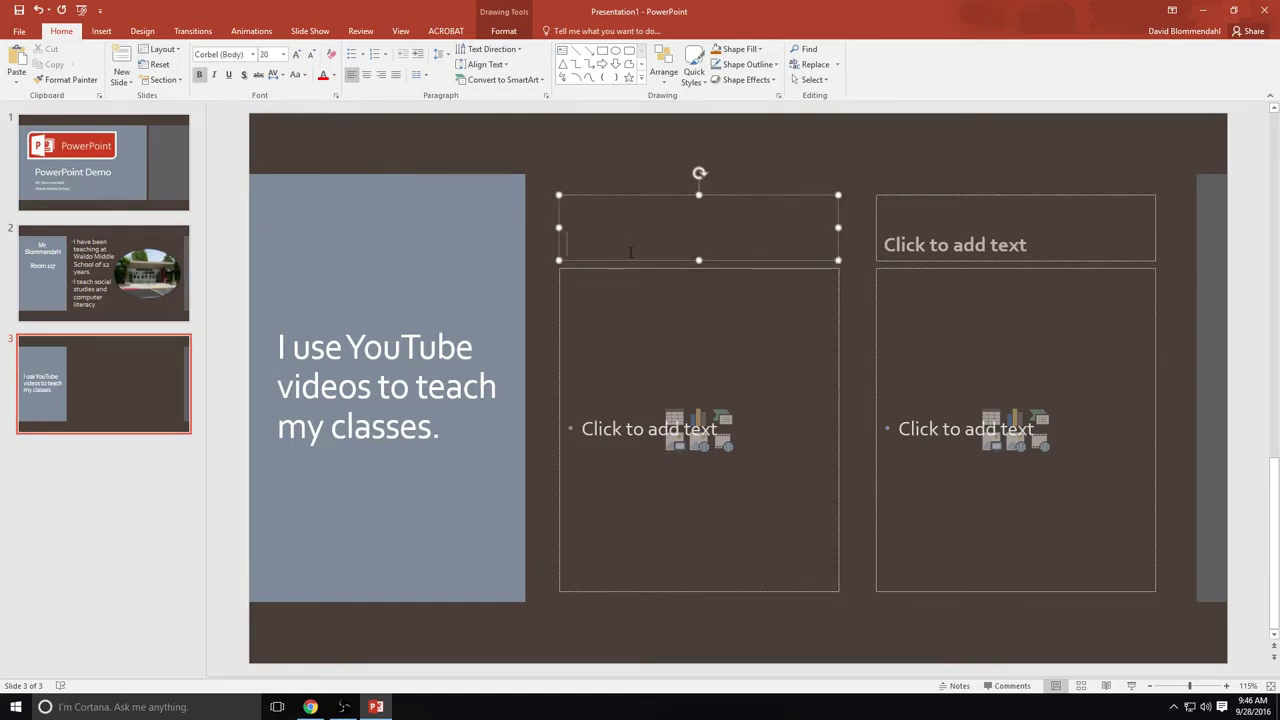
{"action": "type", "text": "You Tube Video "}
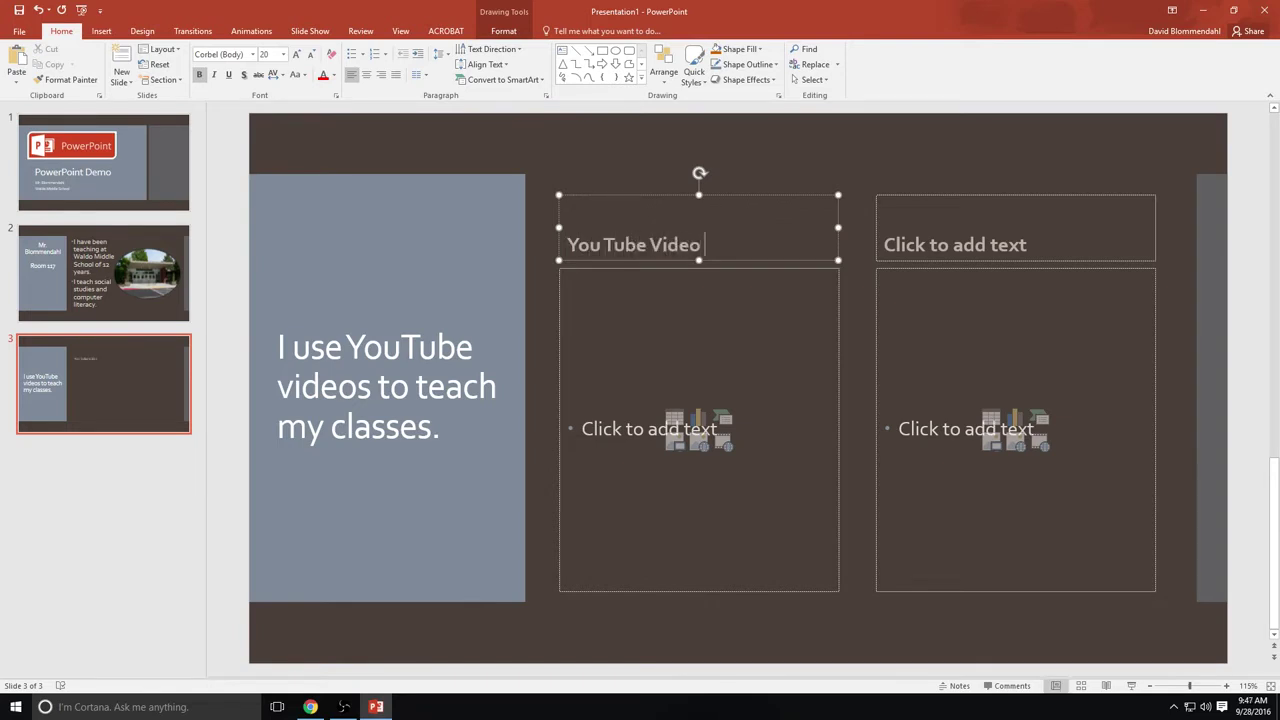
{"action": "type", "text": "#1"}
{"action": "left_click_drag", "start_coordinate": [738, 244], "coordinate": [566, 245]}
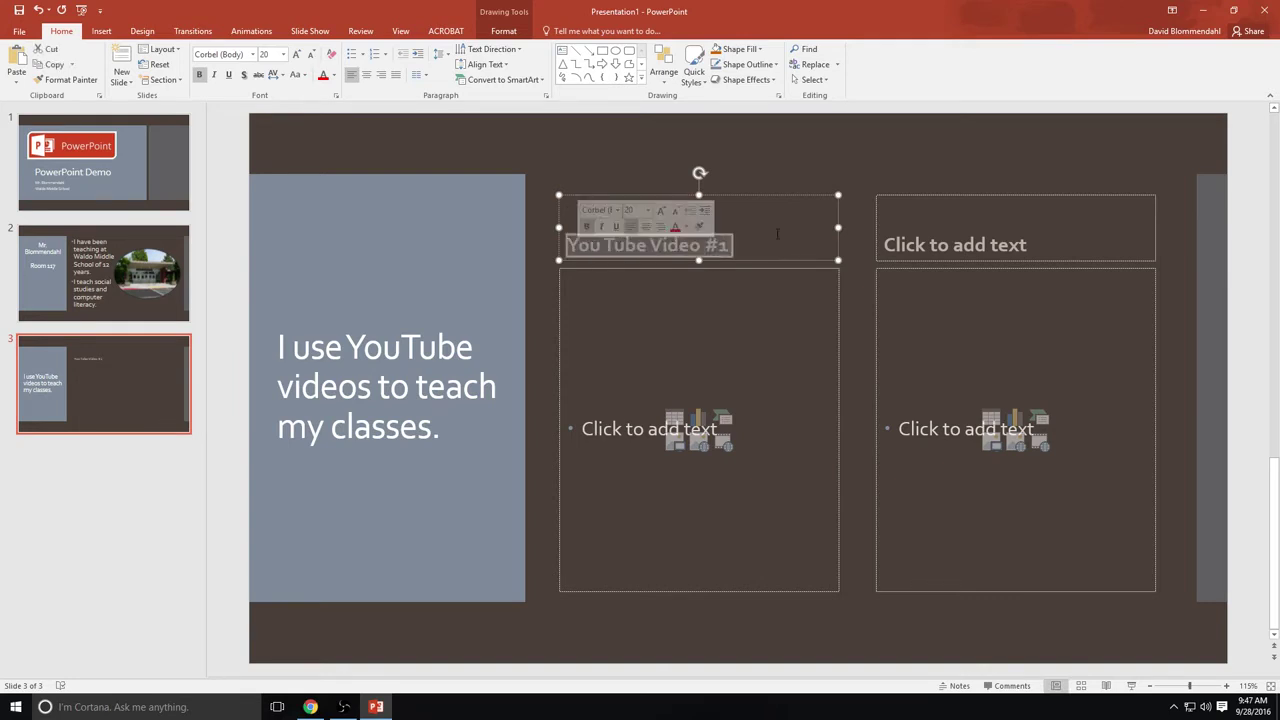
{"action": "right_click", "coordinate": [610, 254]}
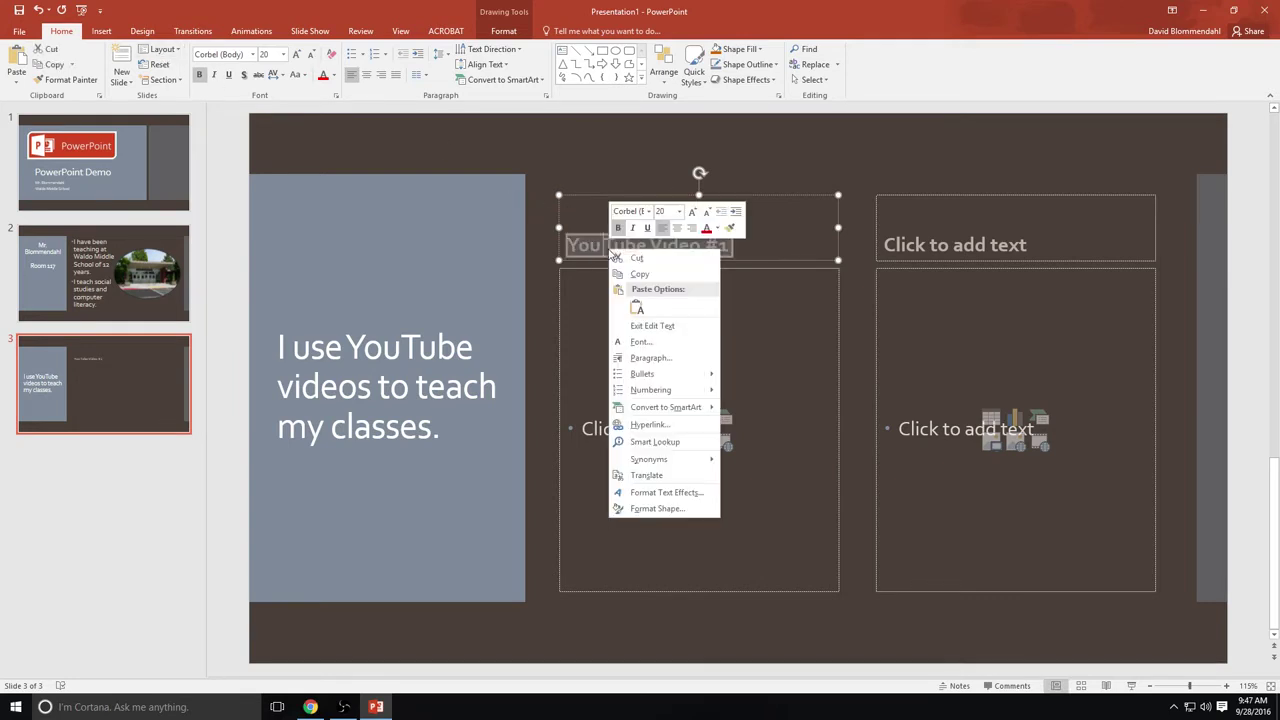
{"action": "left_click", "coordinate": [680, 213]}
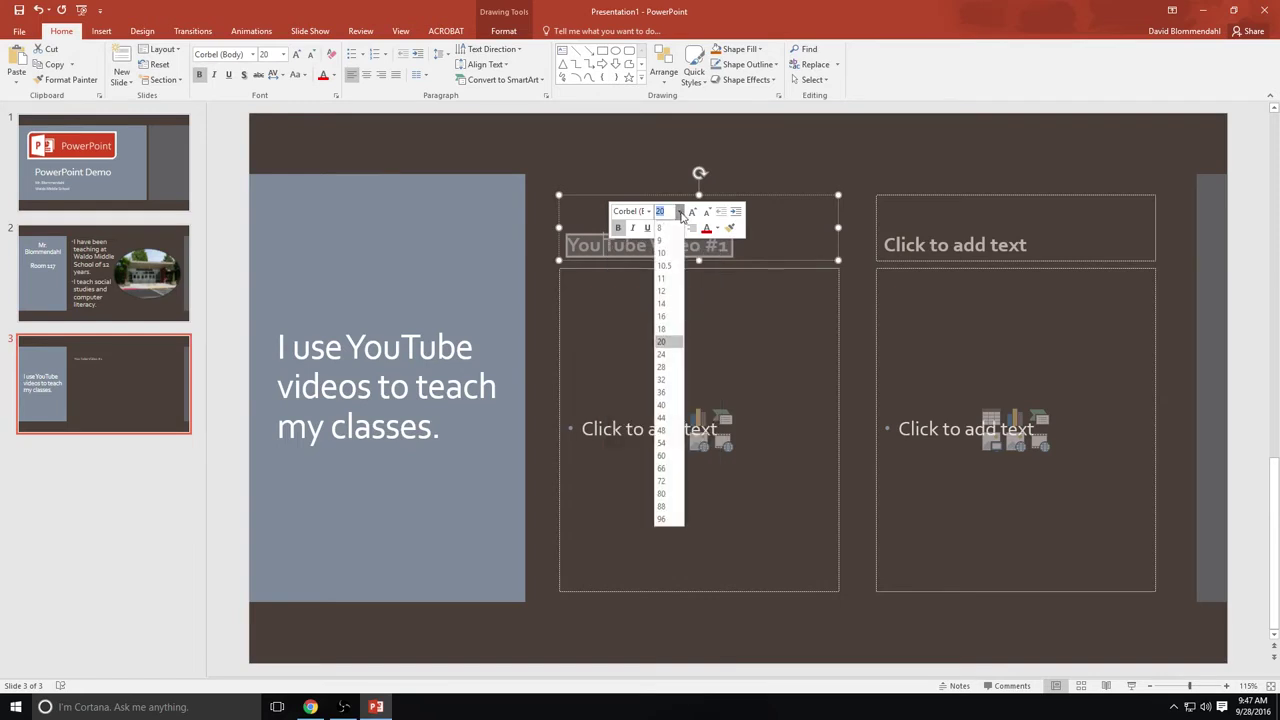
{"action": "left_click", "coordinate": [660, 380]}
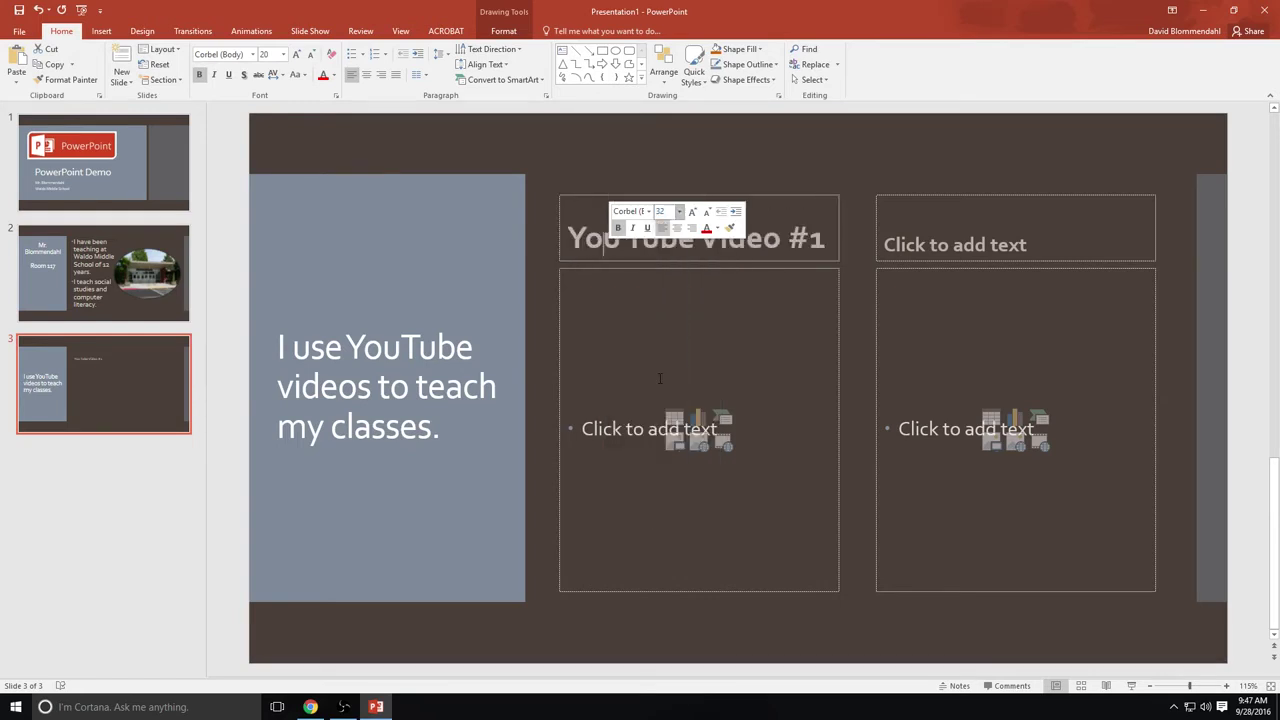
{"action": "left_click", "coordinate": [647, 230]}
{"action": "left_click", "coordinate": [632, 228]}
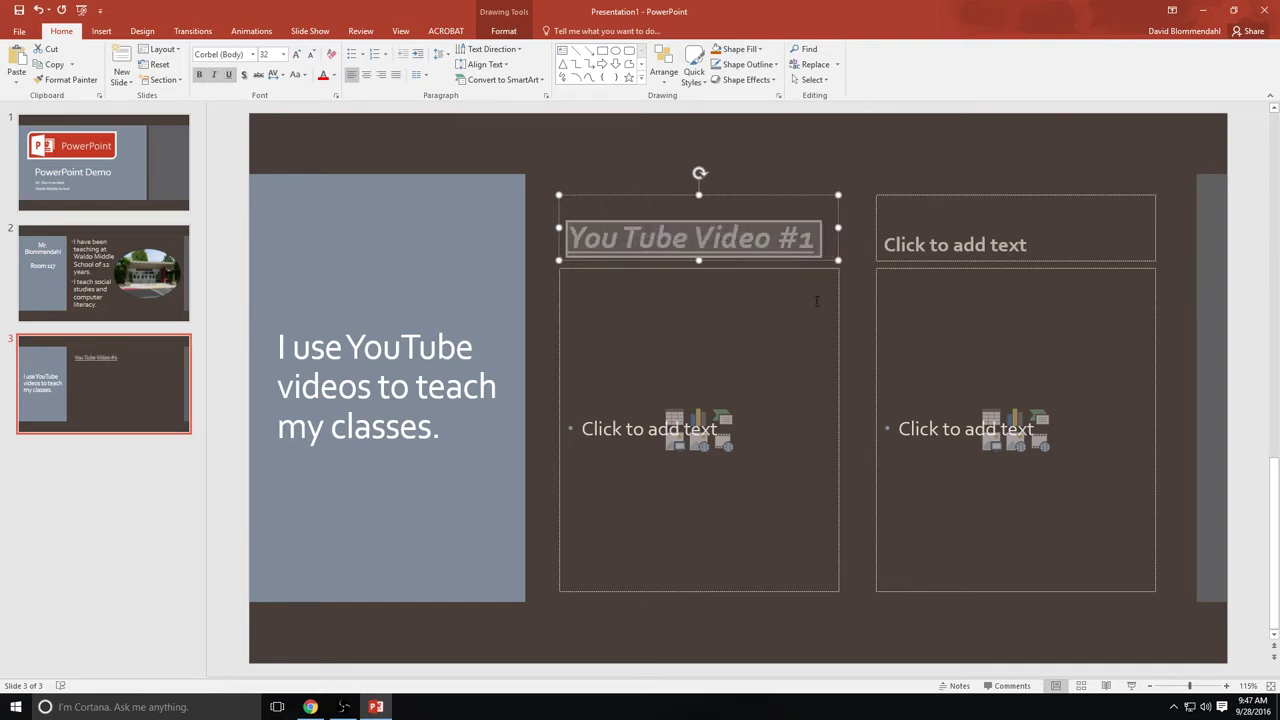
Type the right heading 'YouTube Video #2' and make it 28 point and underlined.
{"action": "left_click", "coordinate": [921, 237]}
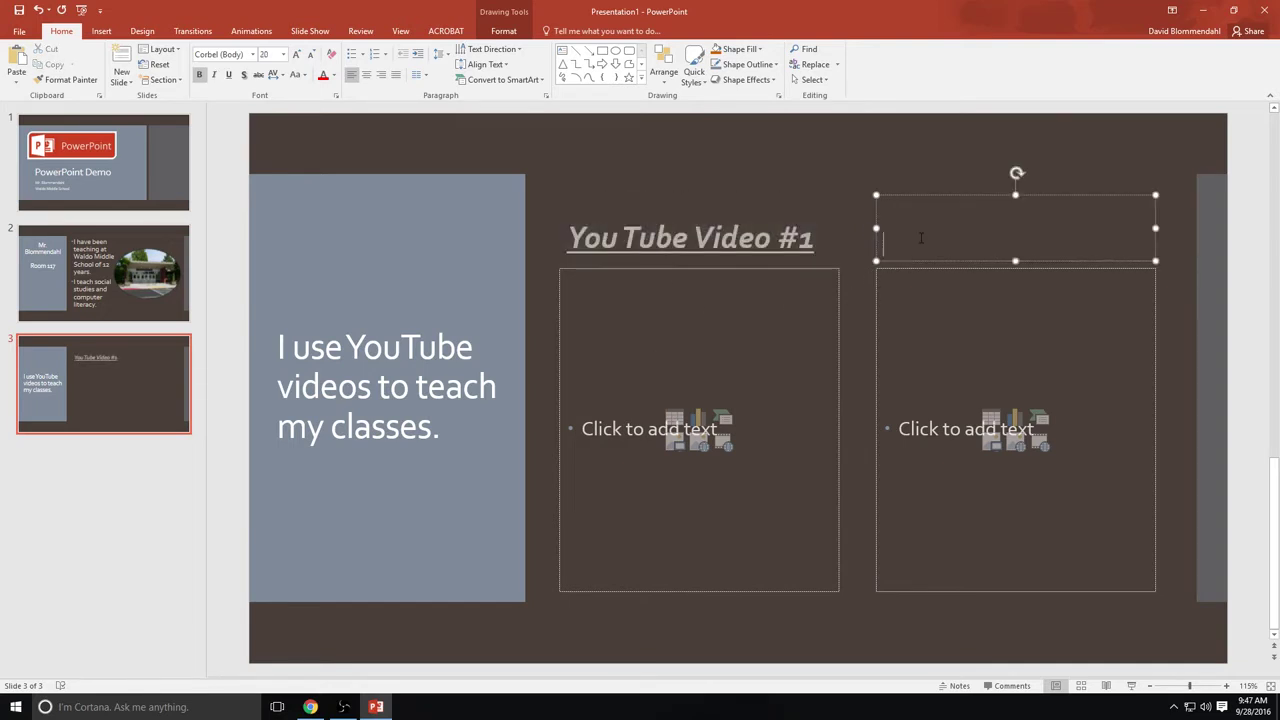
{"action": "type", "text": "YouTu"}
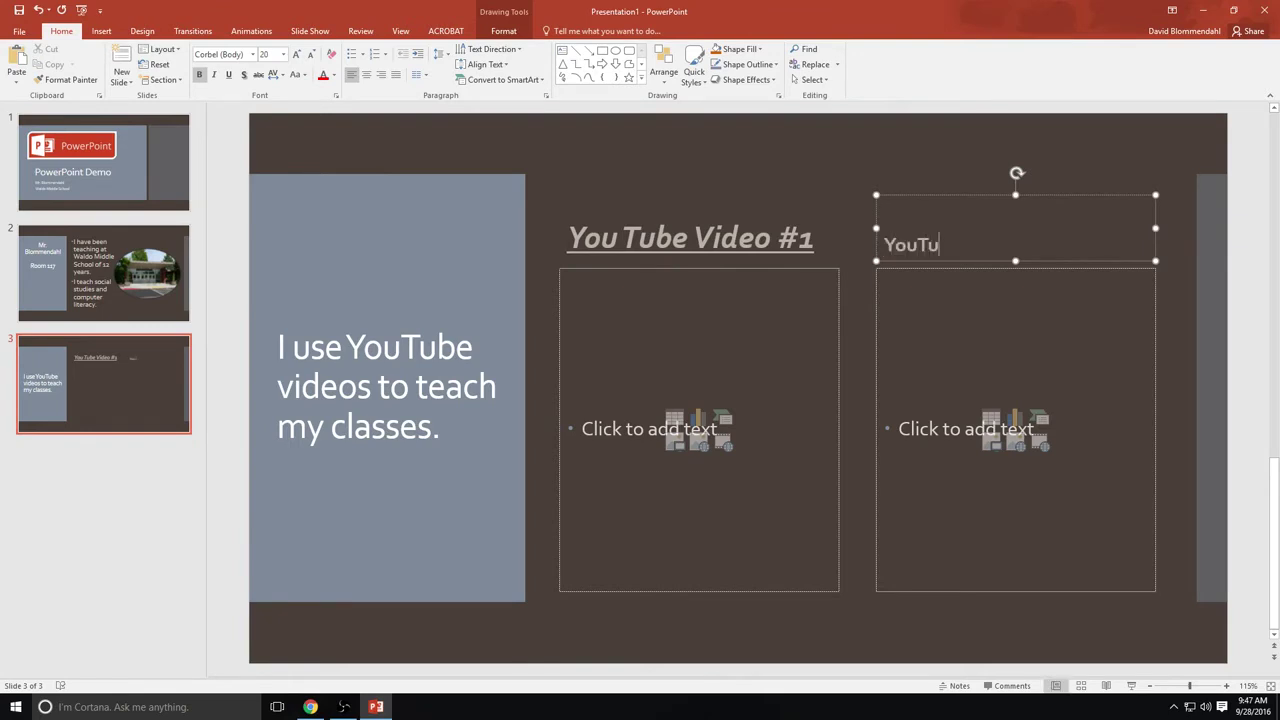
{"action": "type", "text": "be Video #2"}
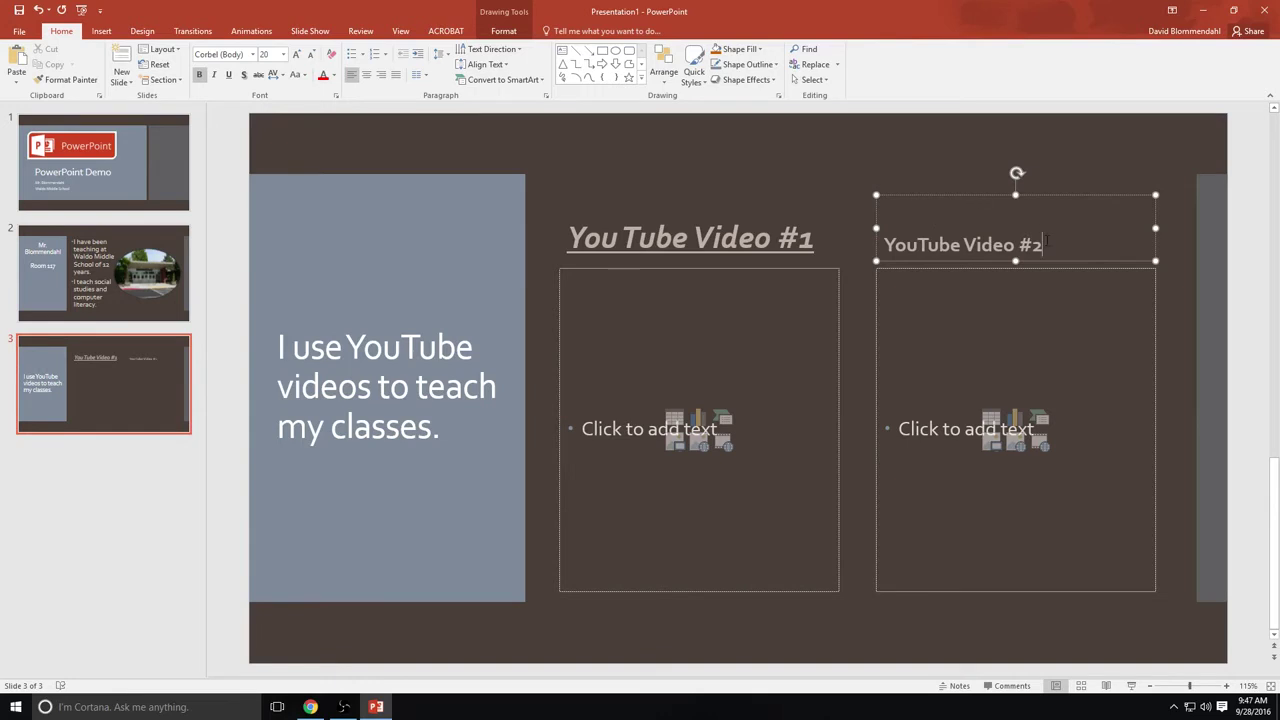
{"action": "left_click_drag", "start_coordinate": [1043, 245], "coordinate": [919, 248]}
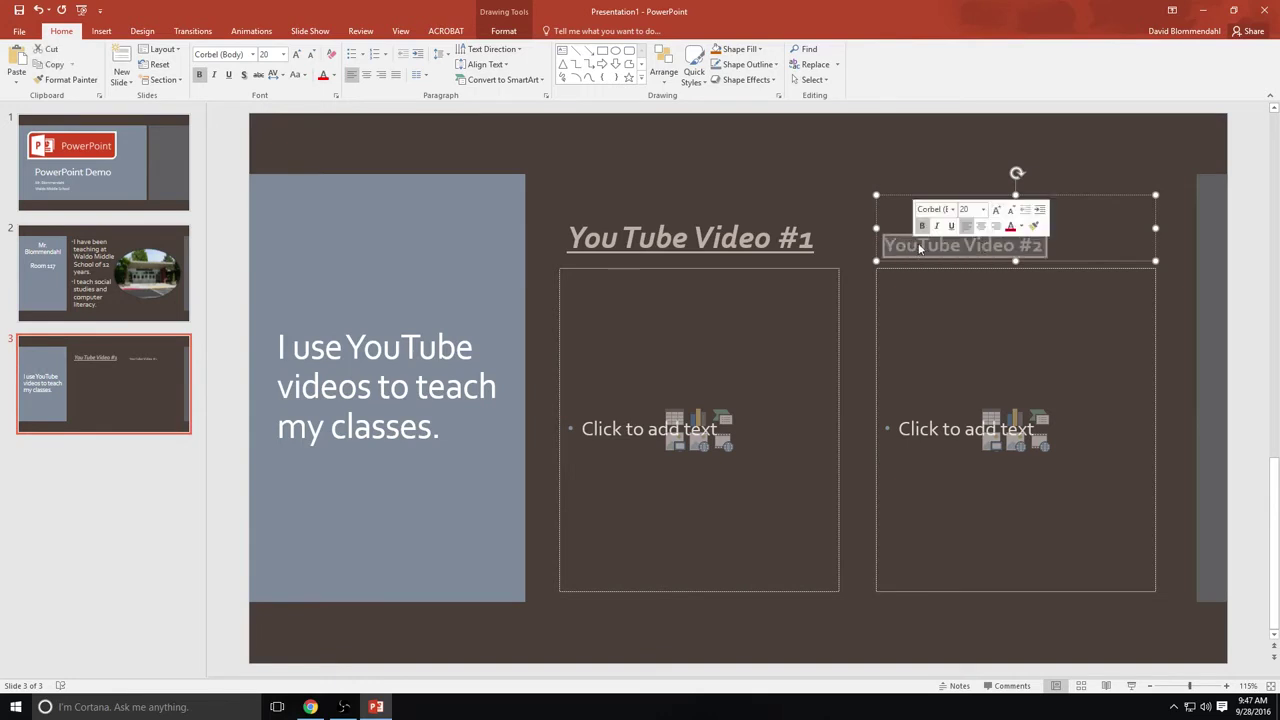
{"action": "left_click", "coordinate": [983, 209]}
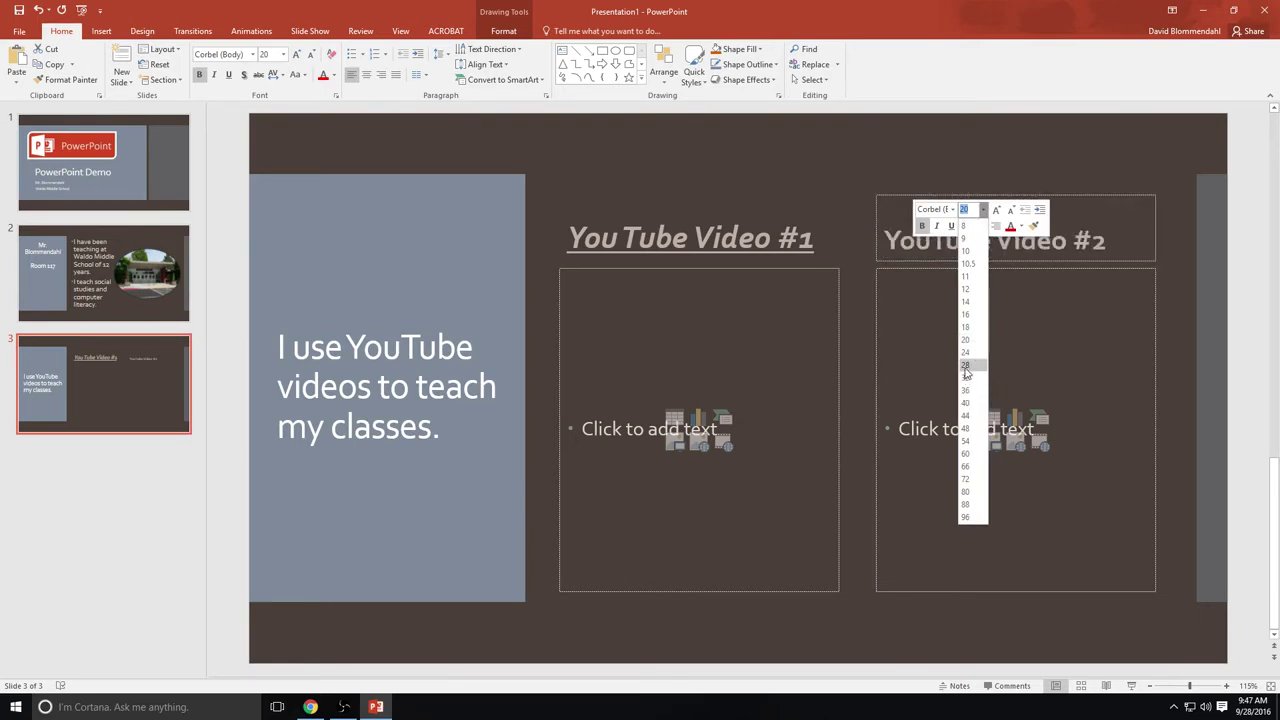
{"action": "left_click", "coordinate": [966, 366]}
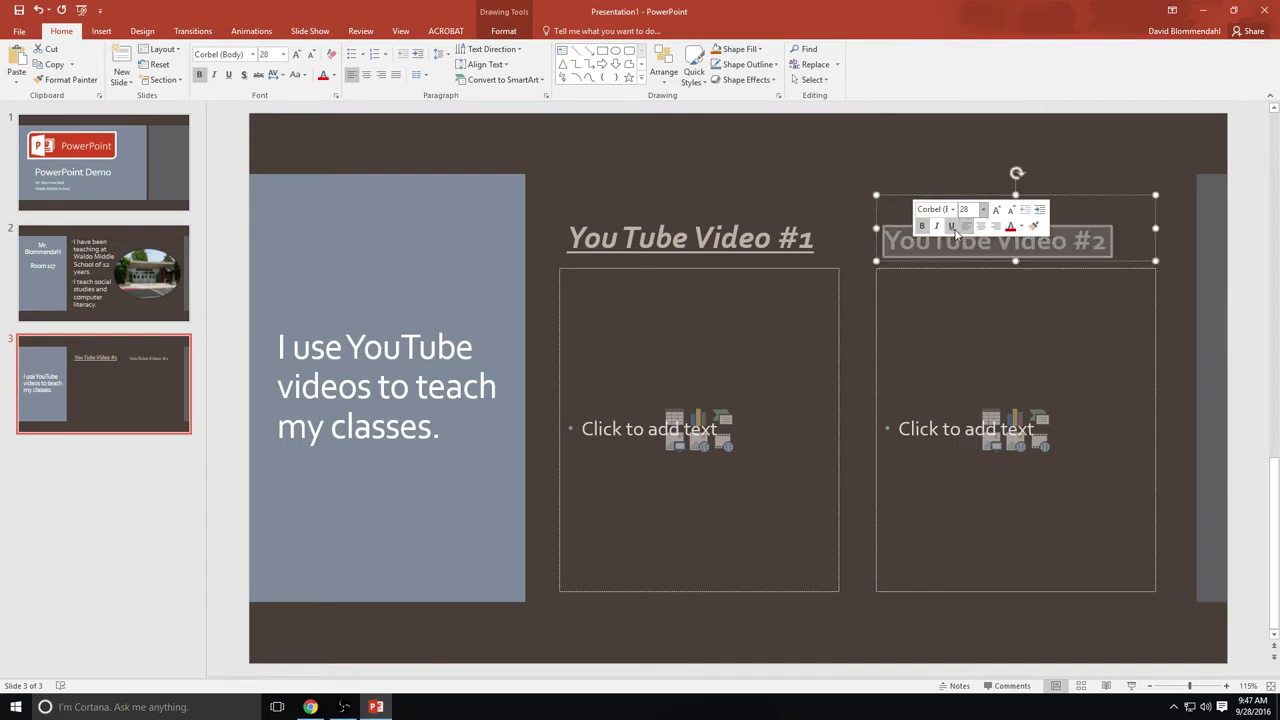
{"action": "left_click", "coordinate": [953, 227]}
{"action": "left_click", "coordinate": [812, 180]}
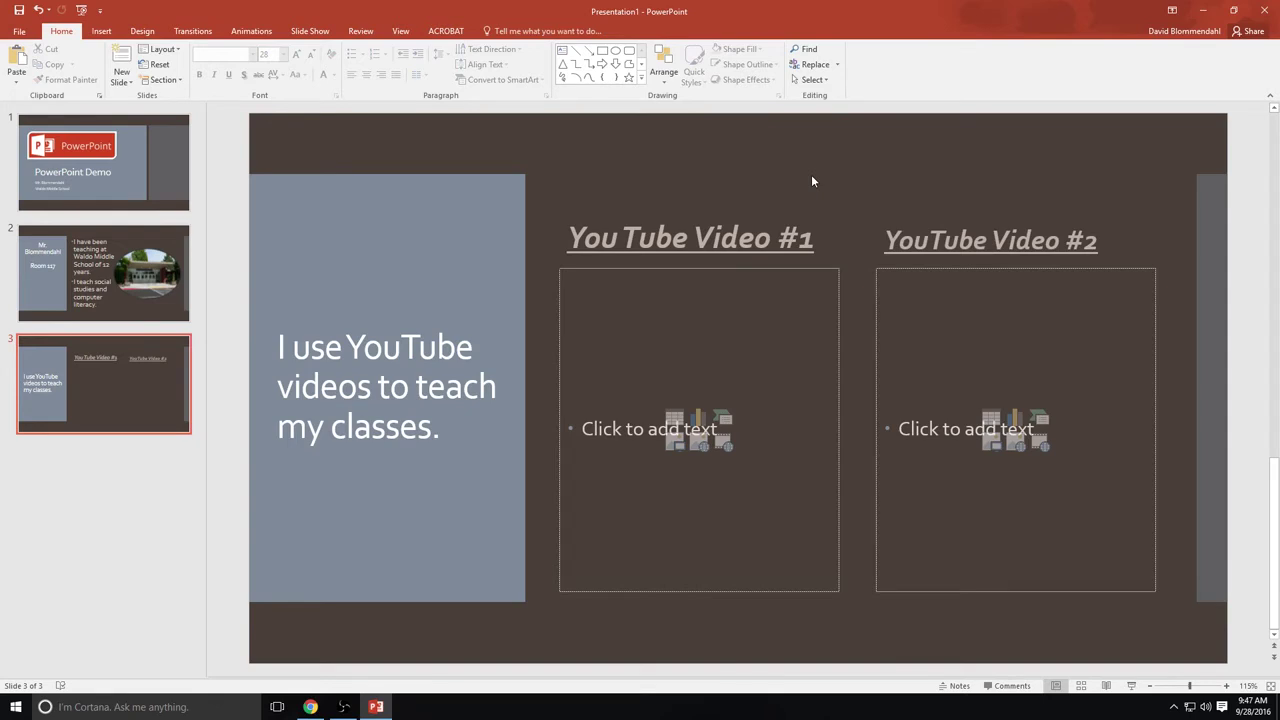
Sign in to YouTube by adding the social studies channel account and entering its password.
{"action": "left_click", "coordinate": [310, 706]}
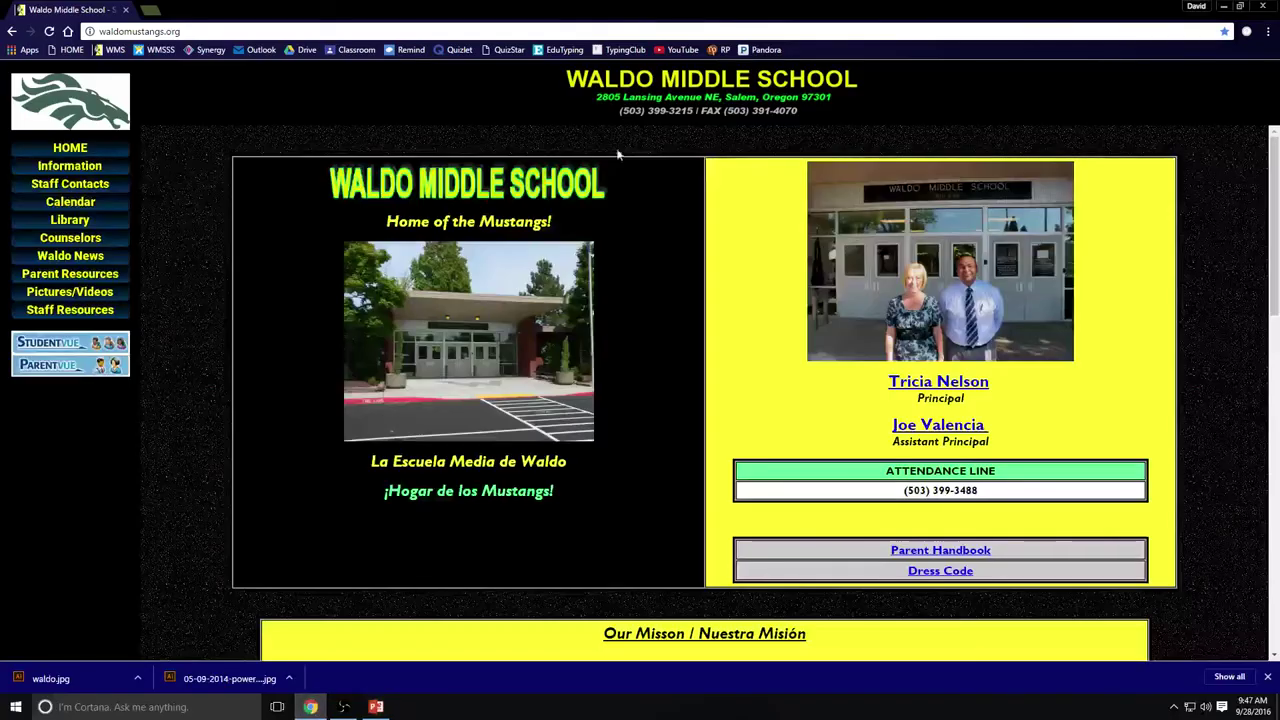
{"action": "left_click", "coordinate": [682, 50]}
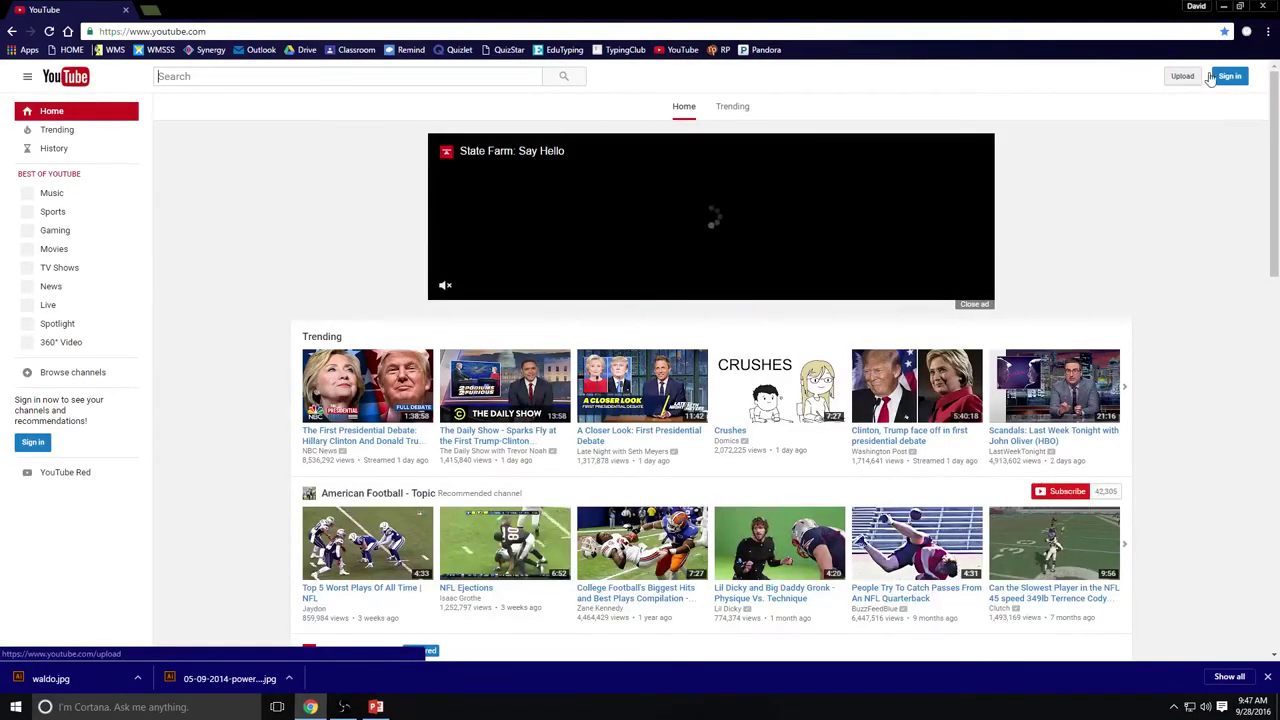
{"action": "left_click", "coordinate": [1228, 78]}
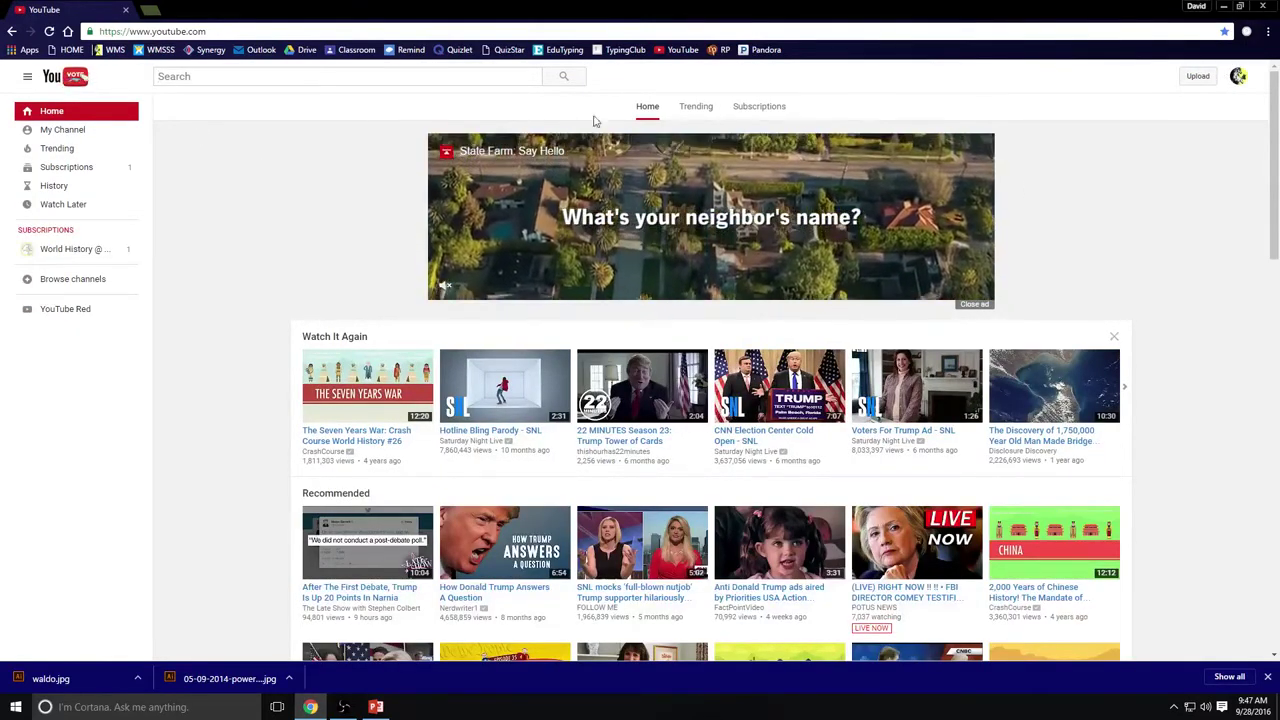
{"action": "left_click", "coordinate": [1238, 77]}
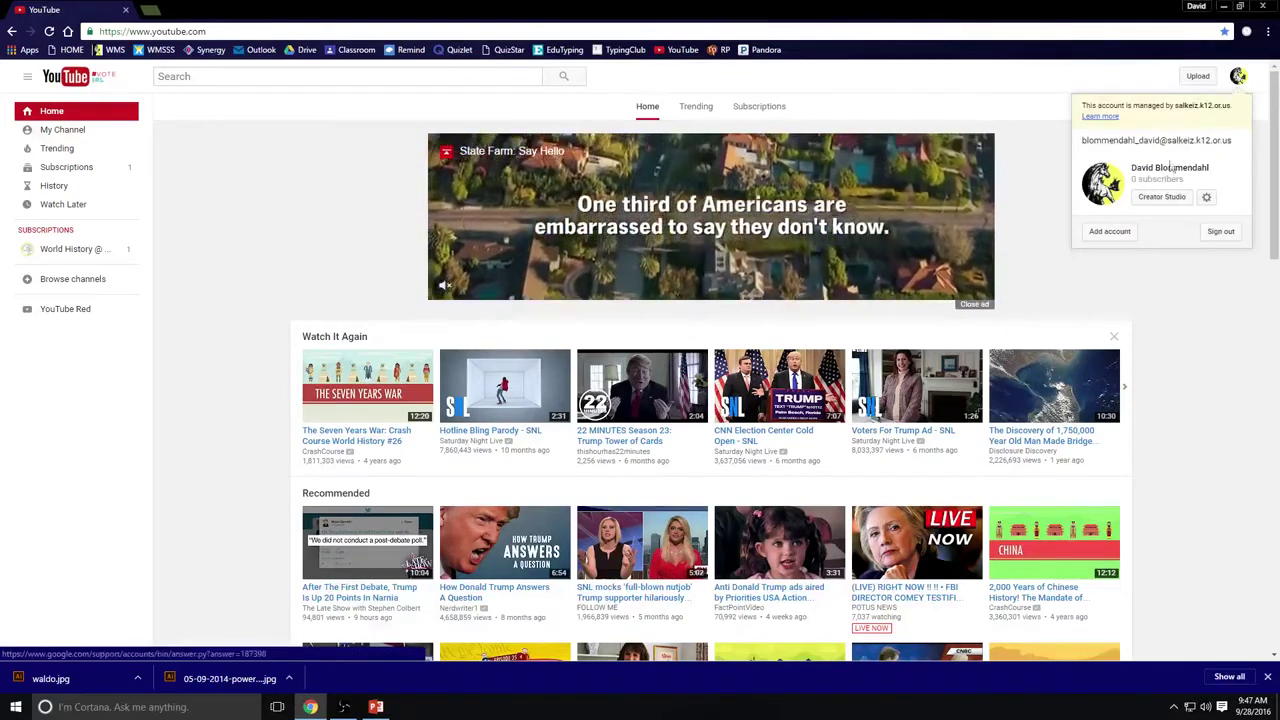
{"action": "left_click", "coordinate": [1105, 234]}
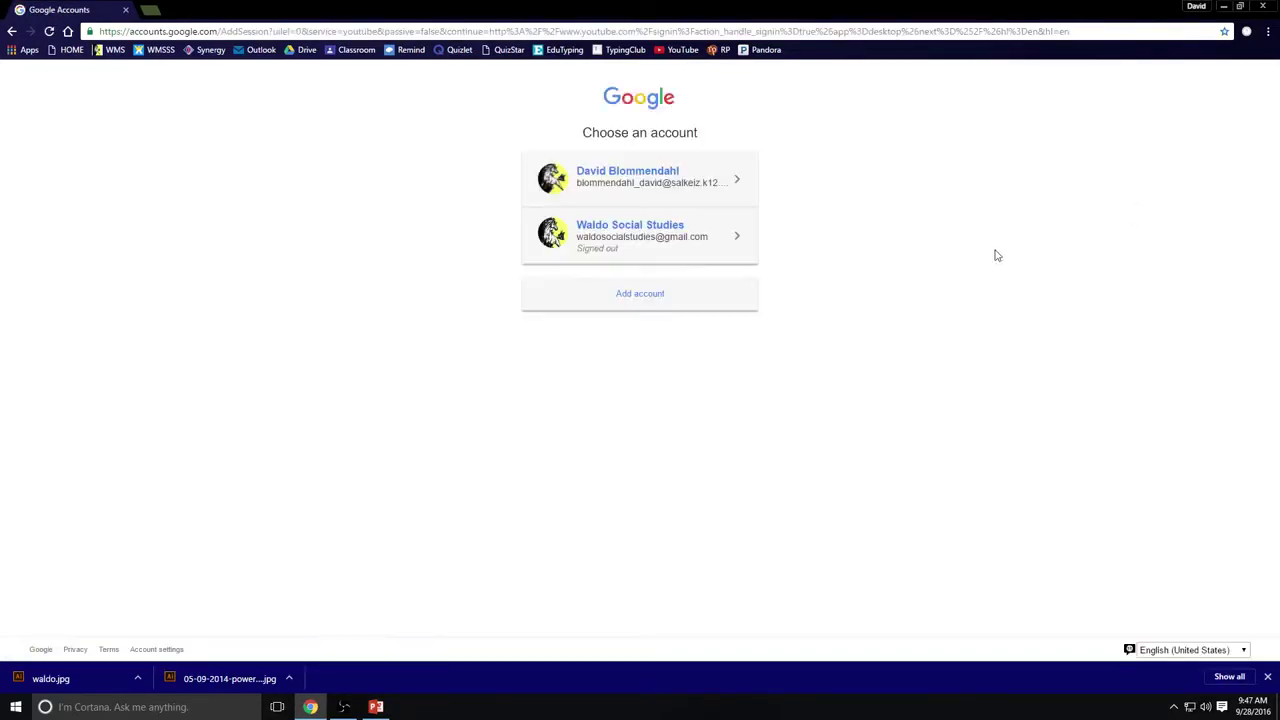
{"action": "left_click", "coordinate": [622, 241]}
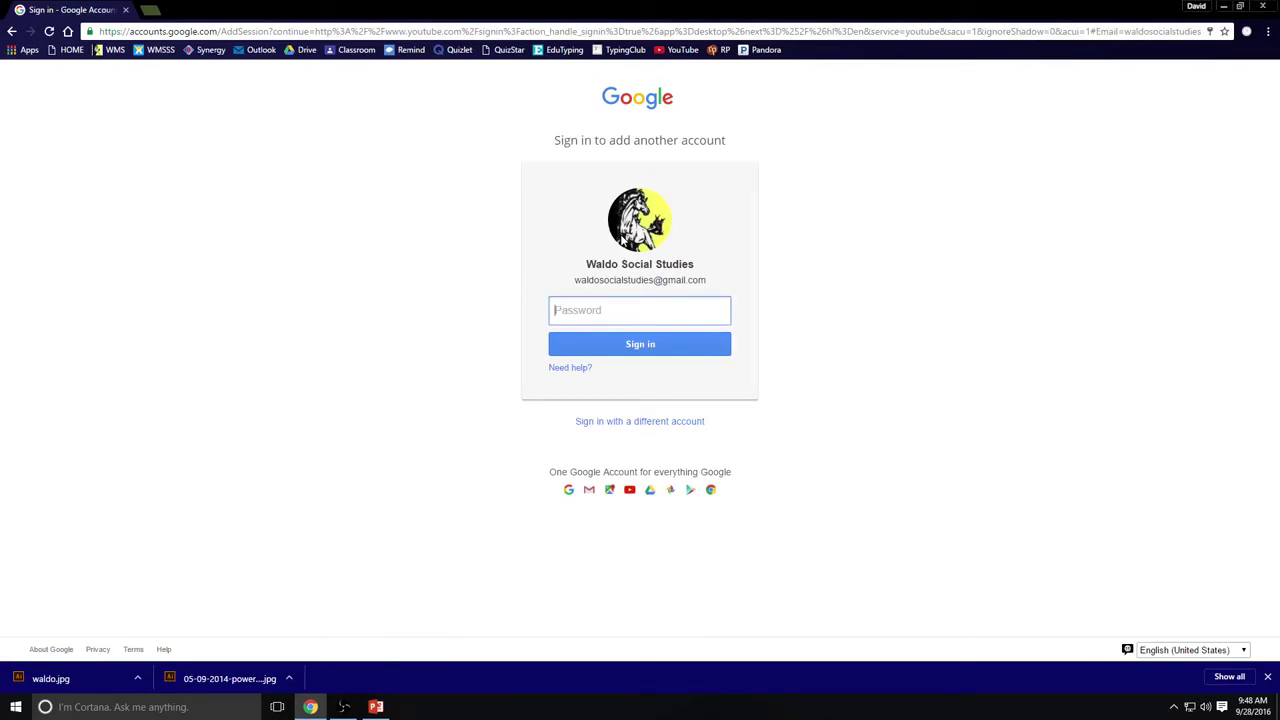
{"action": "type", "text": "•"}
{"action": "left_click", "coordinate": [629, 348]}
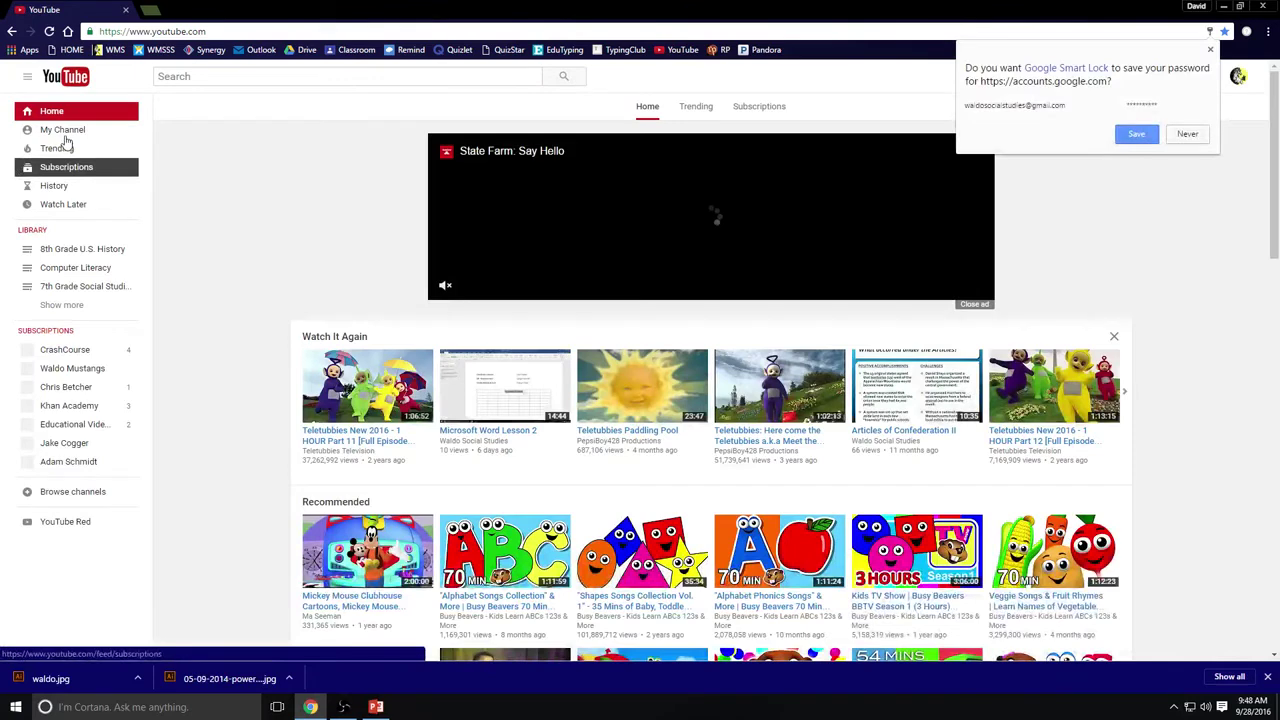
Open the channel's Cyberbullying video, pause it and select its web address.
{"action": "left_click", "coordinate": [62, 131]}
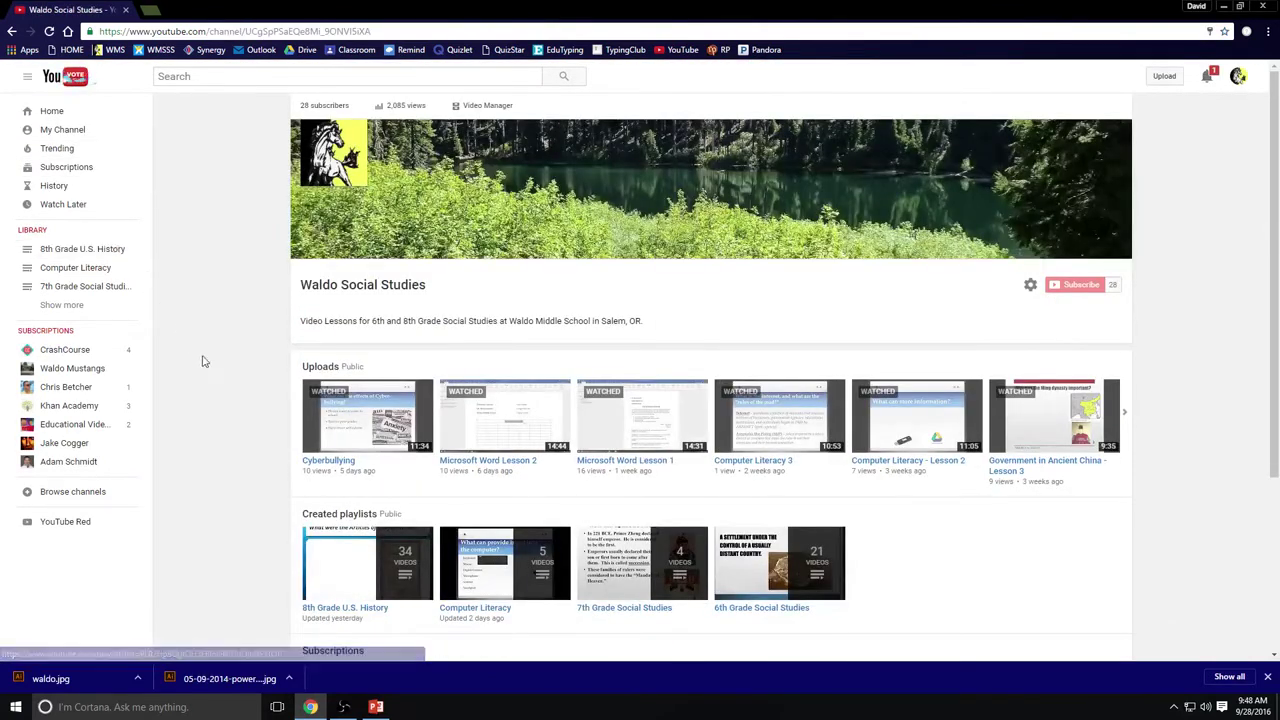
{"action": "left_click", "coordinate": [343, 466]}
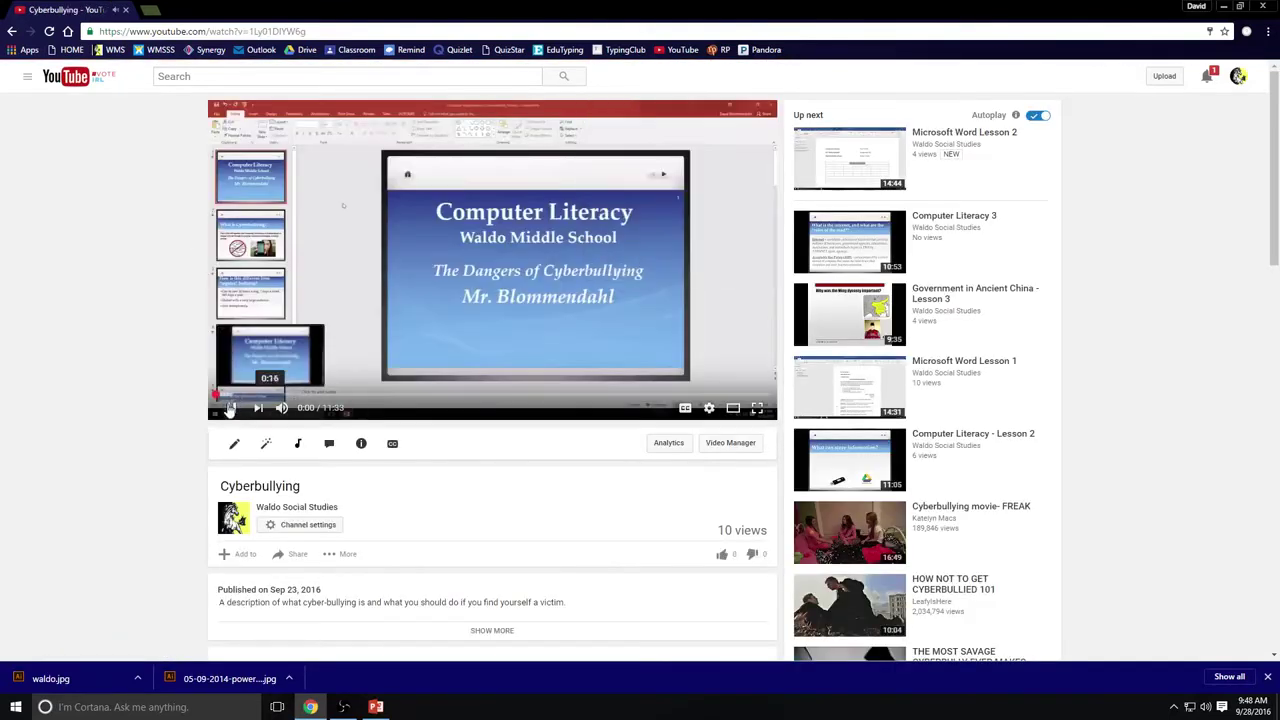
{"action": "left_click", "coordinate": [323, 210]}
{"action": "left_click", "coordinate": [316, 29]}
{"action": "key", "text": "ctrl+c"}
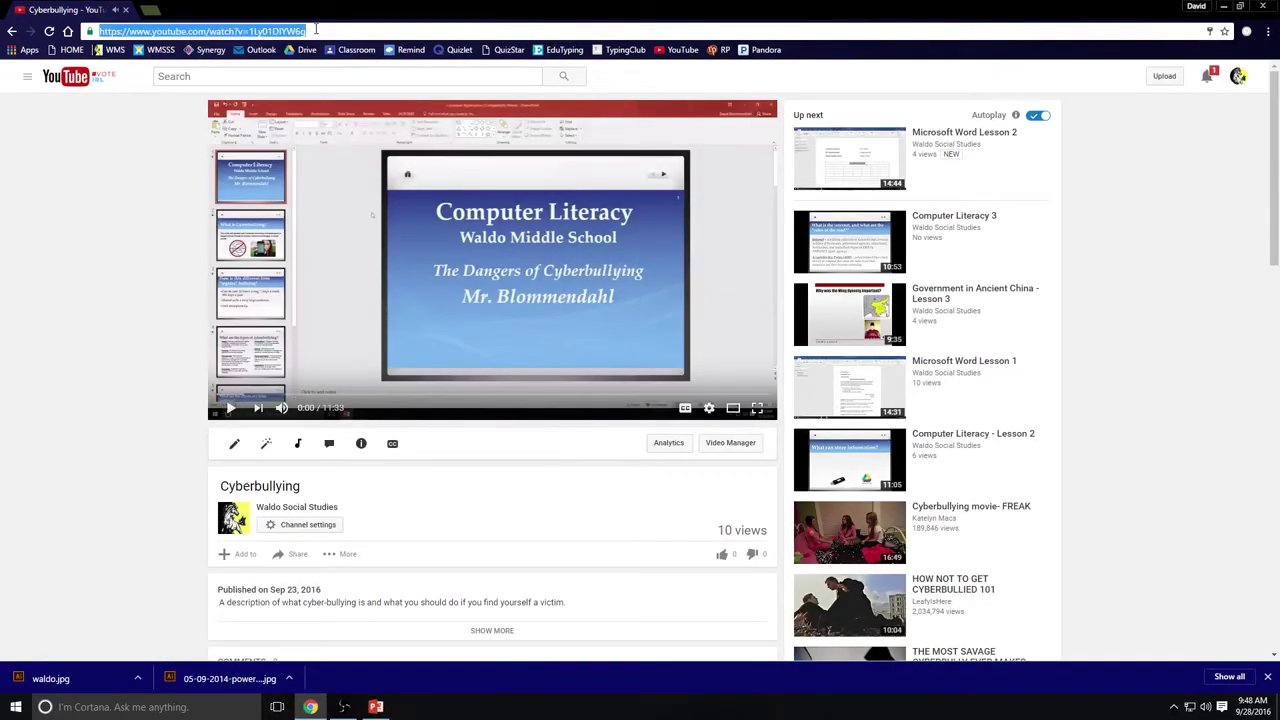
{"action": "left_click", "coordinate": [375, 707]}
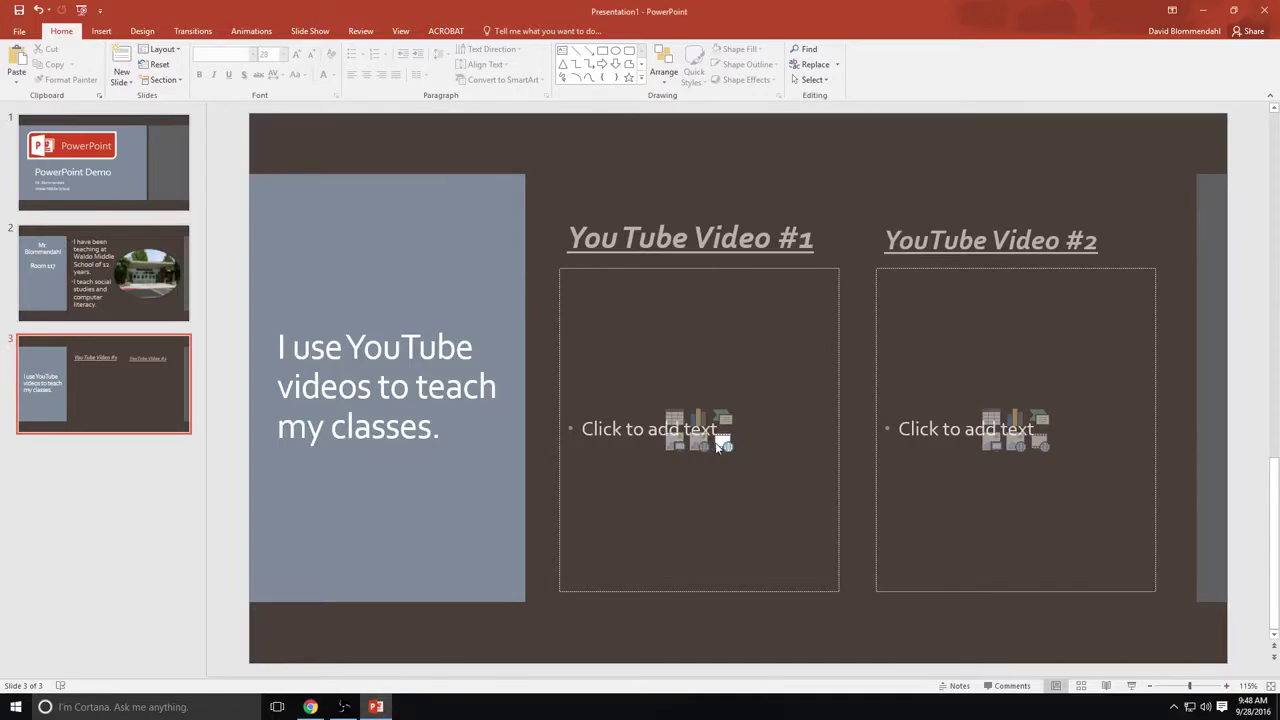
Paste the video address into the Insert Video YouTube search for the first box.
{"action": "left_click", "coordinate": [723, 441]}
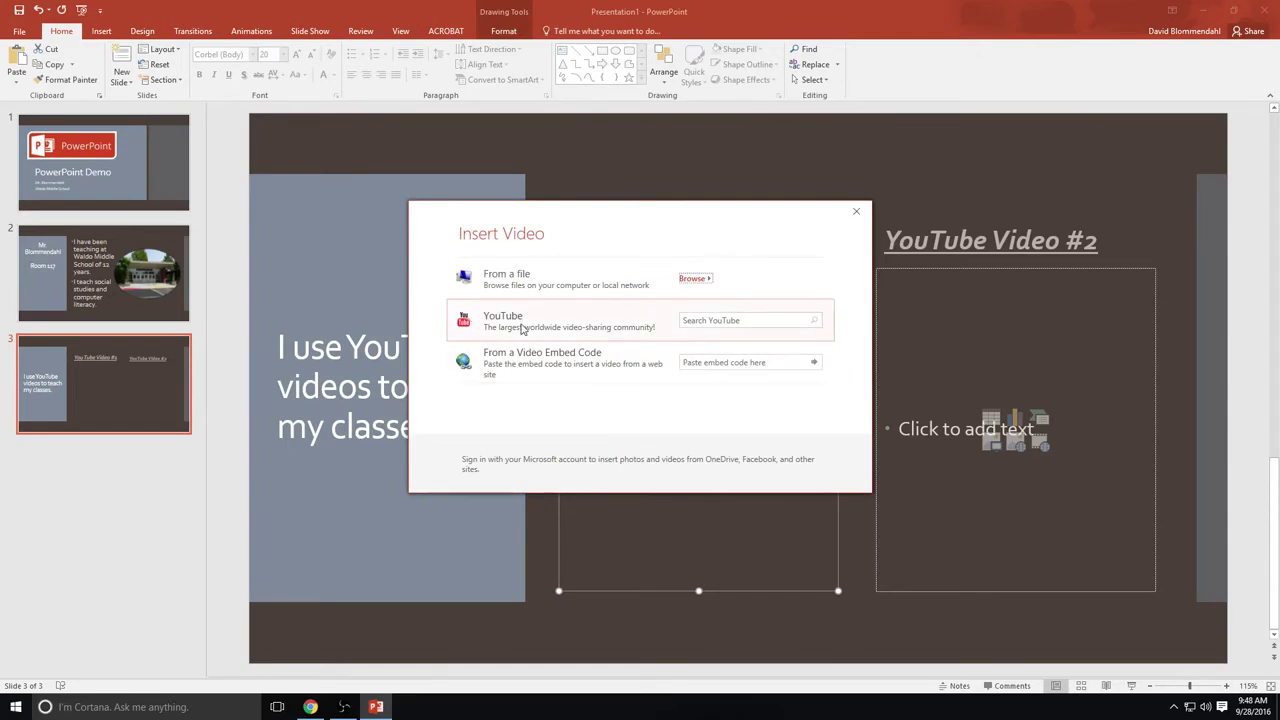
{"action": "left_click", "coordinate": [521, 330]}
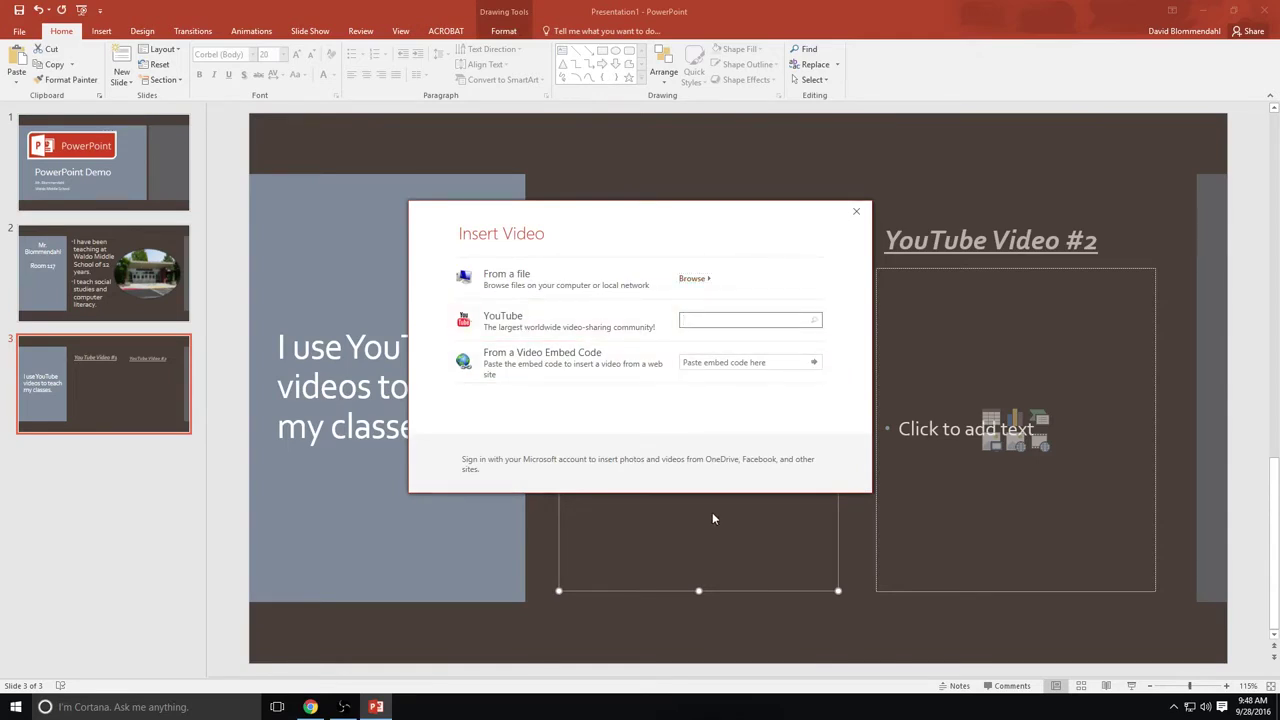
{"action": "key", "text": "ctrl+v"}
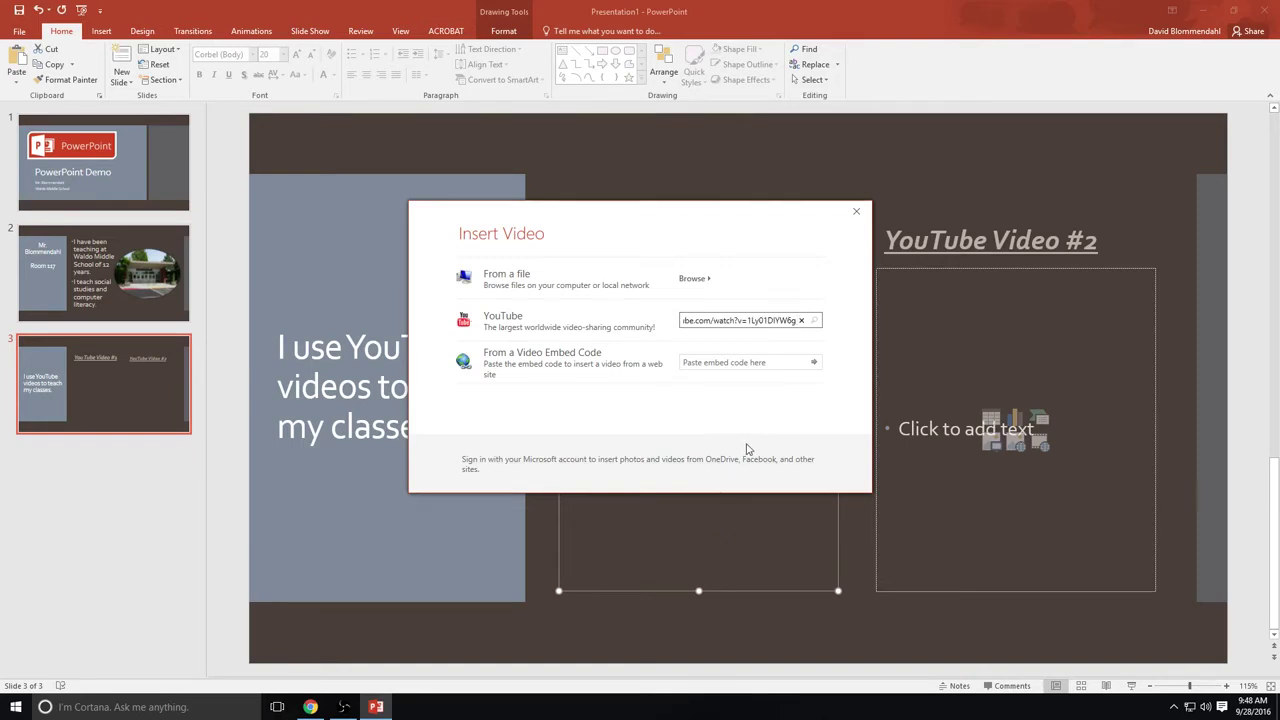
{"action": "key", "text": "Return"}
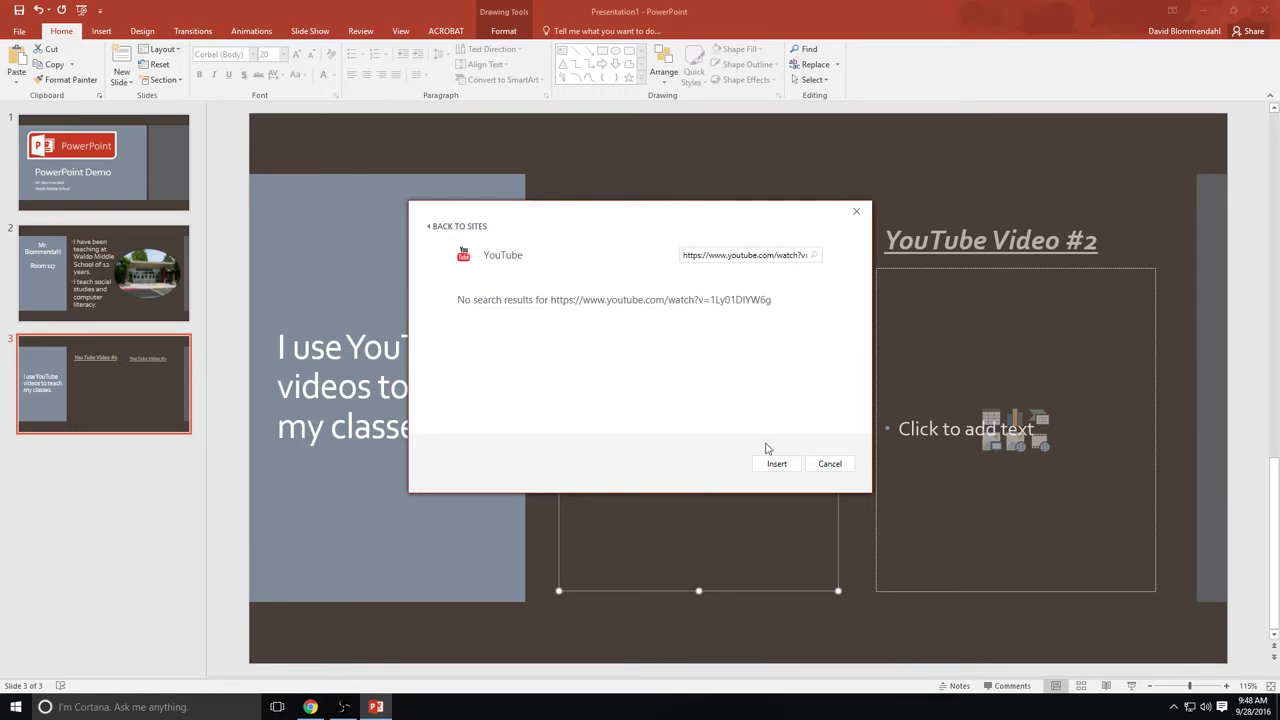
{"action": "left_click", "coordinate": [813, 464]}
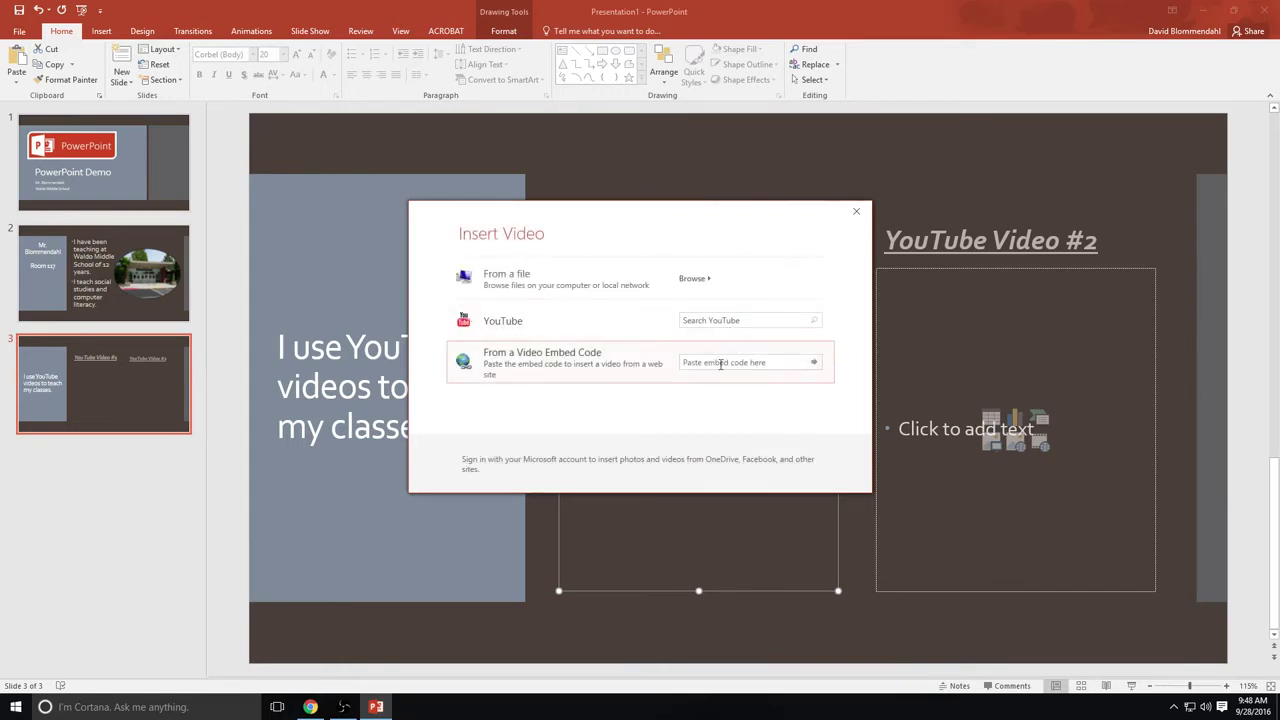
Paste the address as embed code, dismiss the error, and reopen the online video options.
{"action": "left_click", "coordinate": [718, 363]}
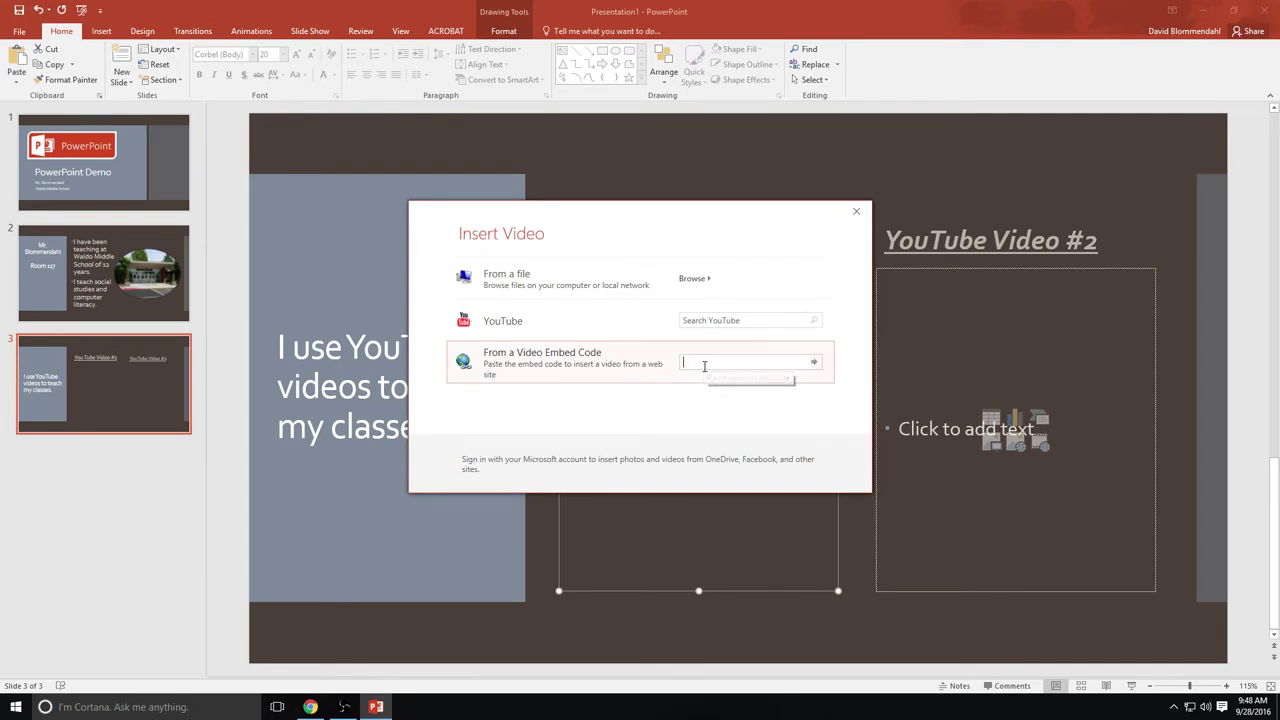
{"action": "key", "text": "ctrl+v"}
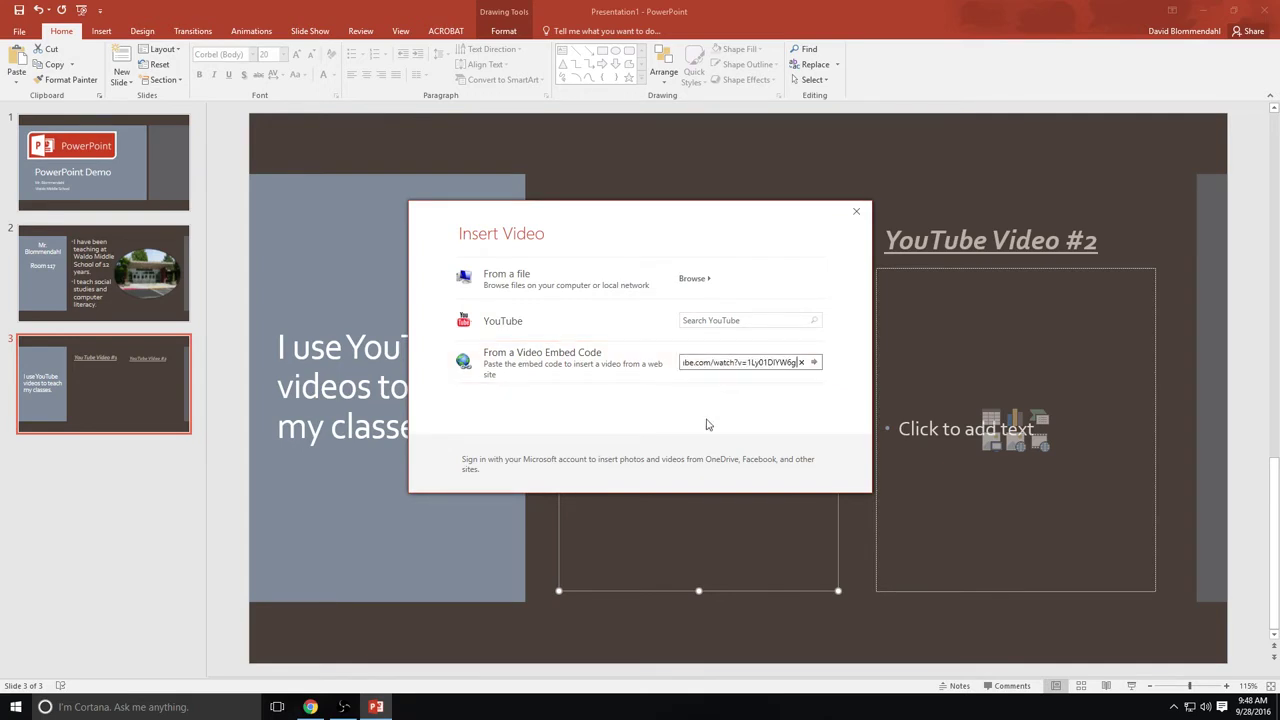
{"action": "key", "text": "Return"}
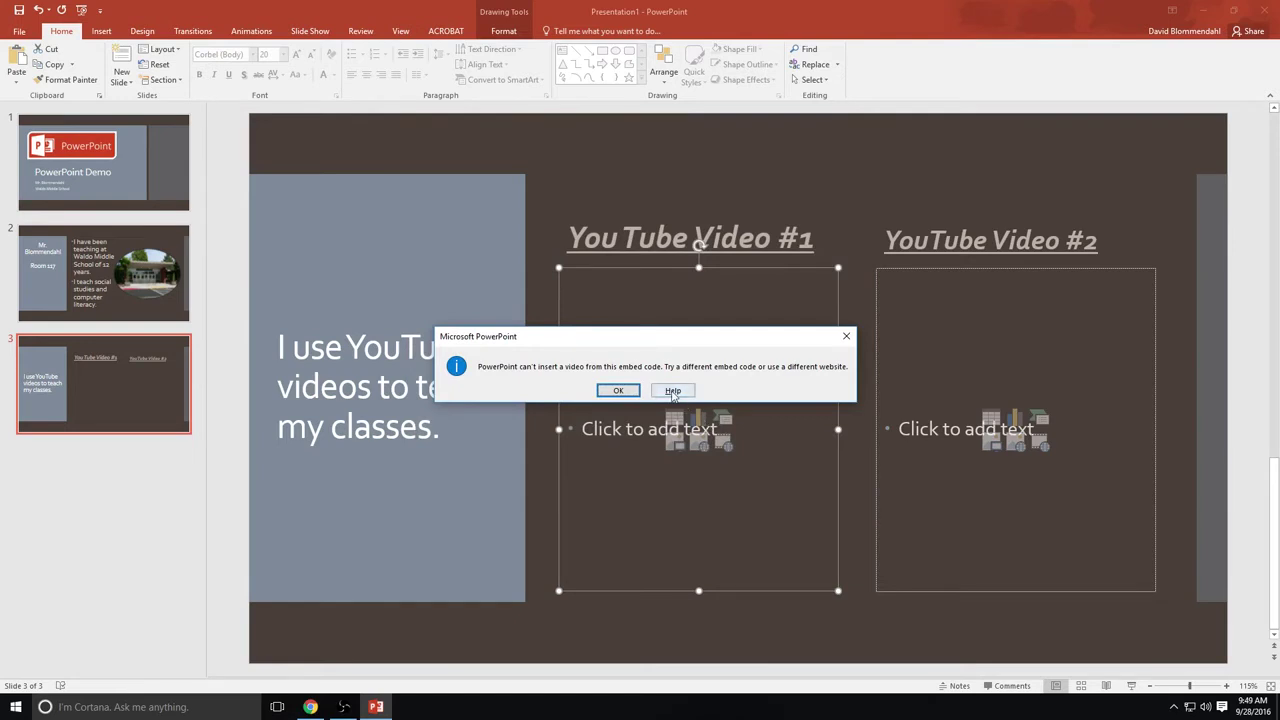
{"action": "left_click", "coordinate": [614, 390]}
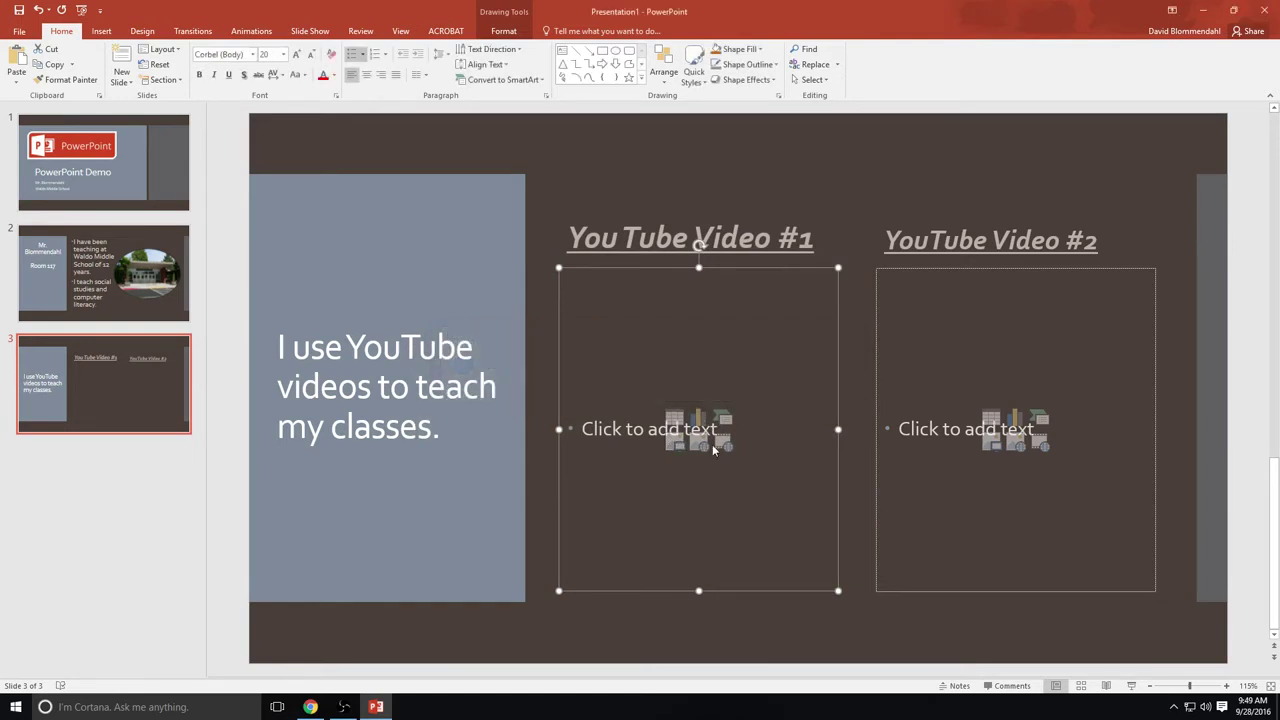
{"action": "left_click", "coordinate": [722, 447]}
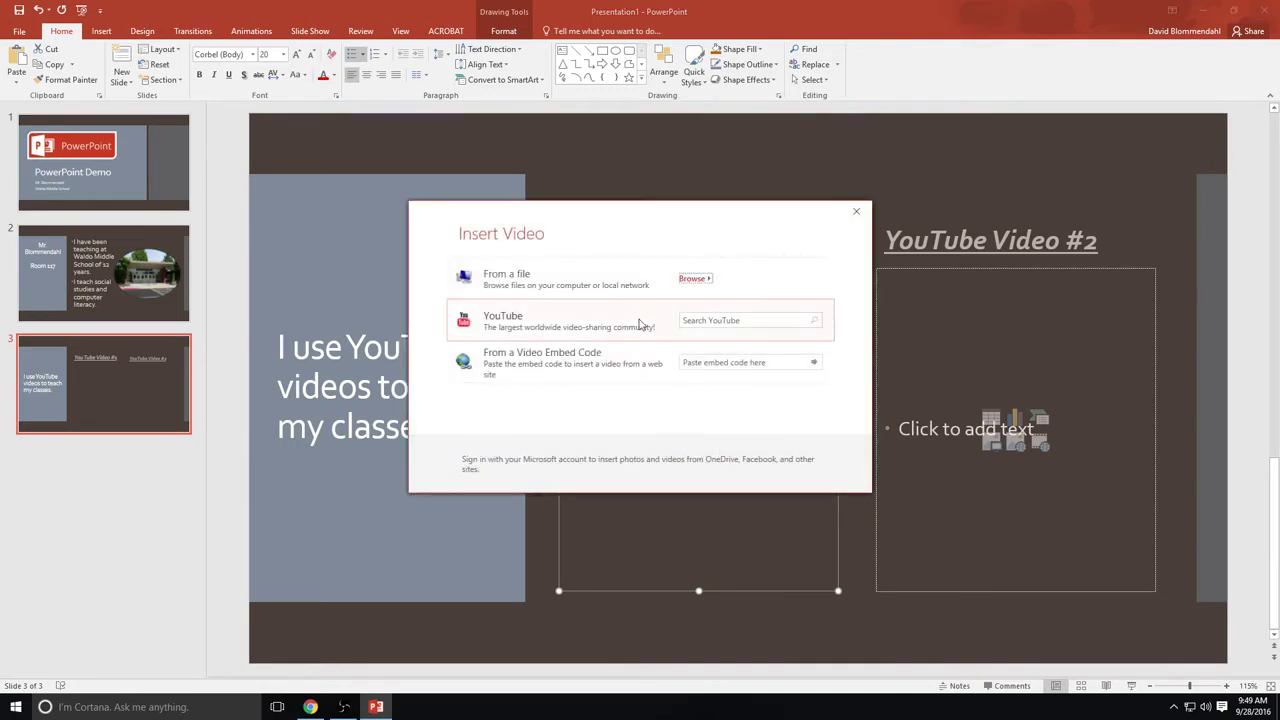
{"action": "left_click", "coordinate": [705, 321]}
Open the Cyberbullying video's Share panel on YouTube and show its Embed iframe code.
{"action": "left_click", "coordinate": [310, 706]}
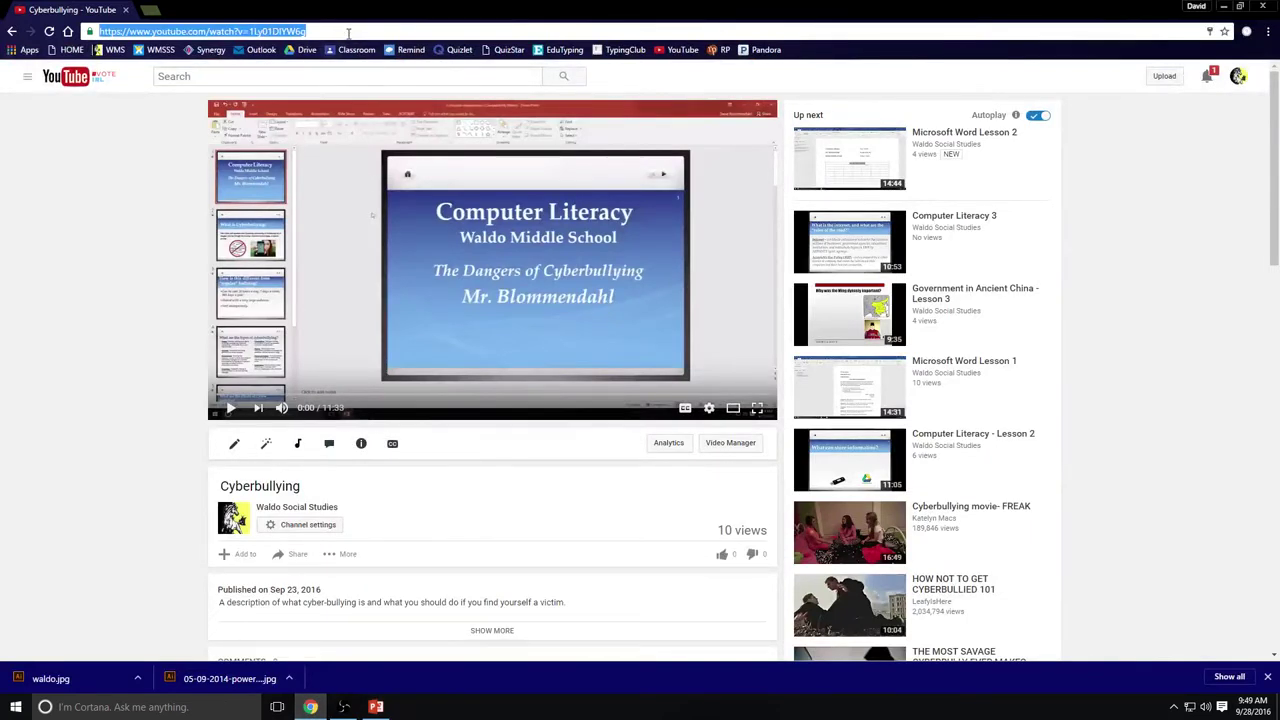
{"action": "scroll", "coordinate": [374, 452], "scroll_direction": "down", "scroll_amount": 1}
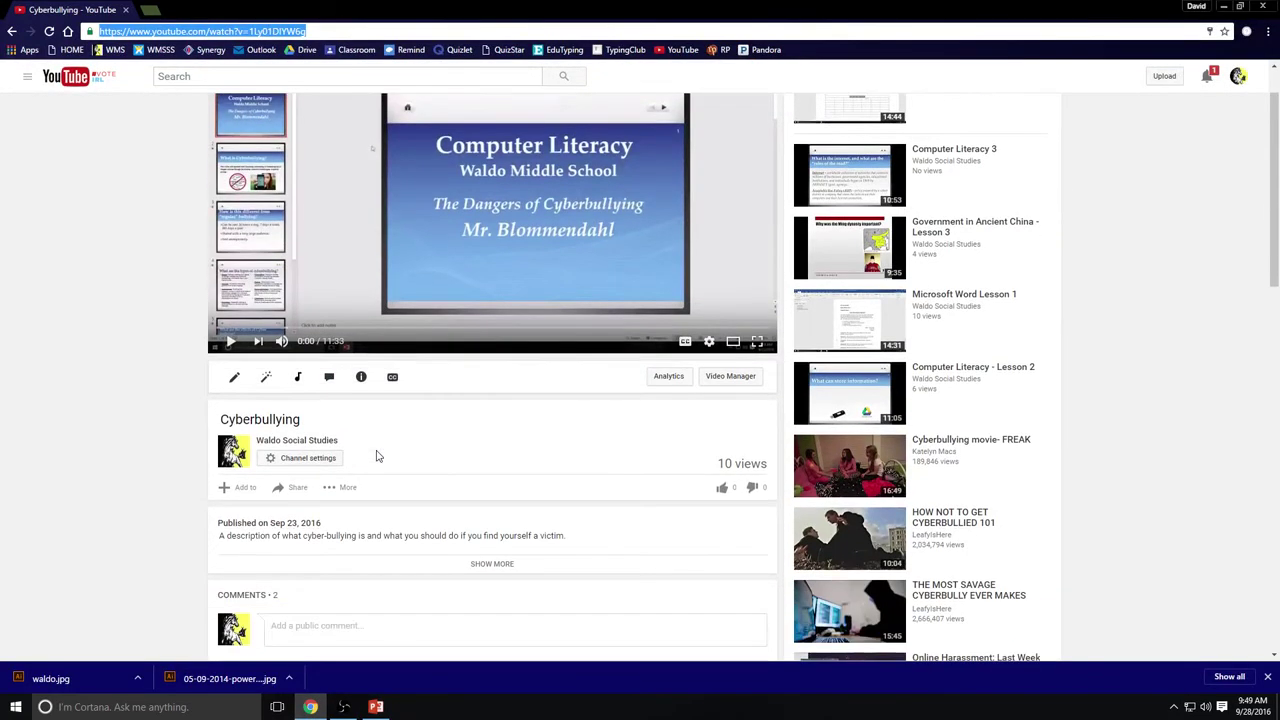
{"action": "left_click", "coordinate": [331, 492]}
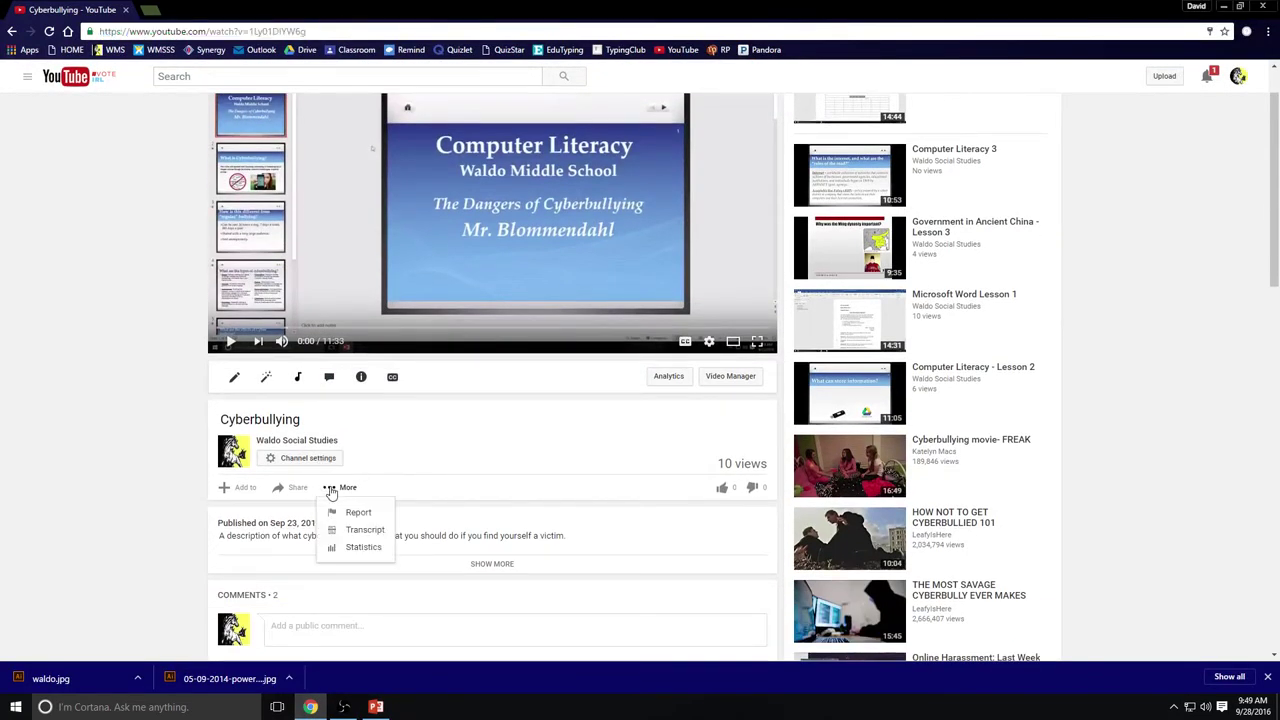
{"action": "left_click", "coordinate": [414, 452]}
{"action": "scroll", "coordinate": [418, 455], "scroll_direction": "down", "scroll_amount": 2}
{"action": "scroll", "coordinate": [418, 455], "scroll_direction": "down", "scroll_amount": 1}
{"action": "scroll", "coordinate": [417, 451], "scroll_direction": "up", "scroll_amount": 3}
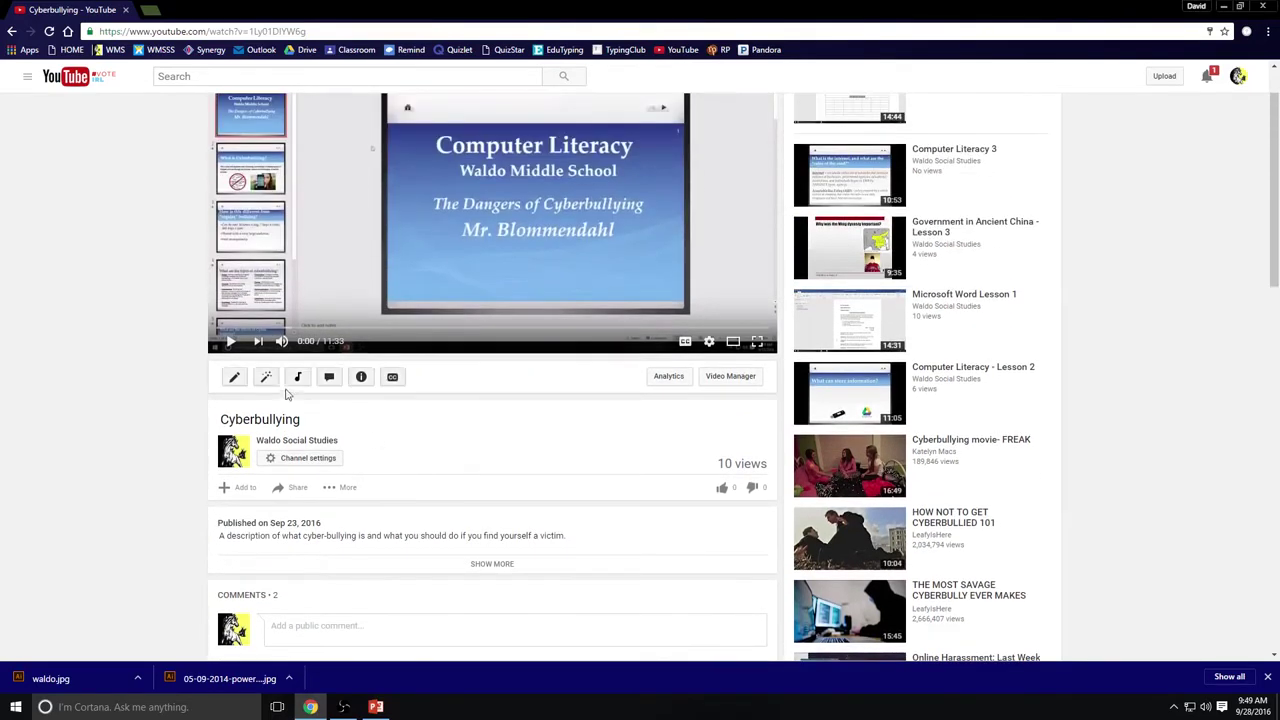
{"action": "left_click", "coordinate": [240, 380]}
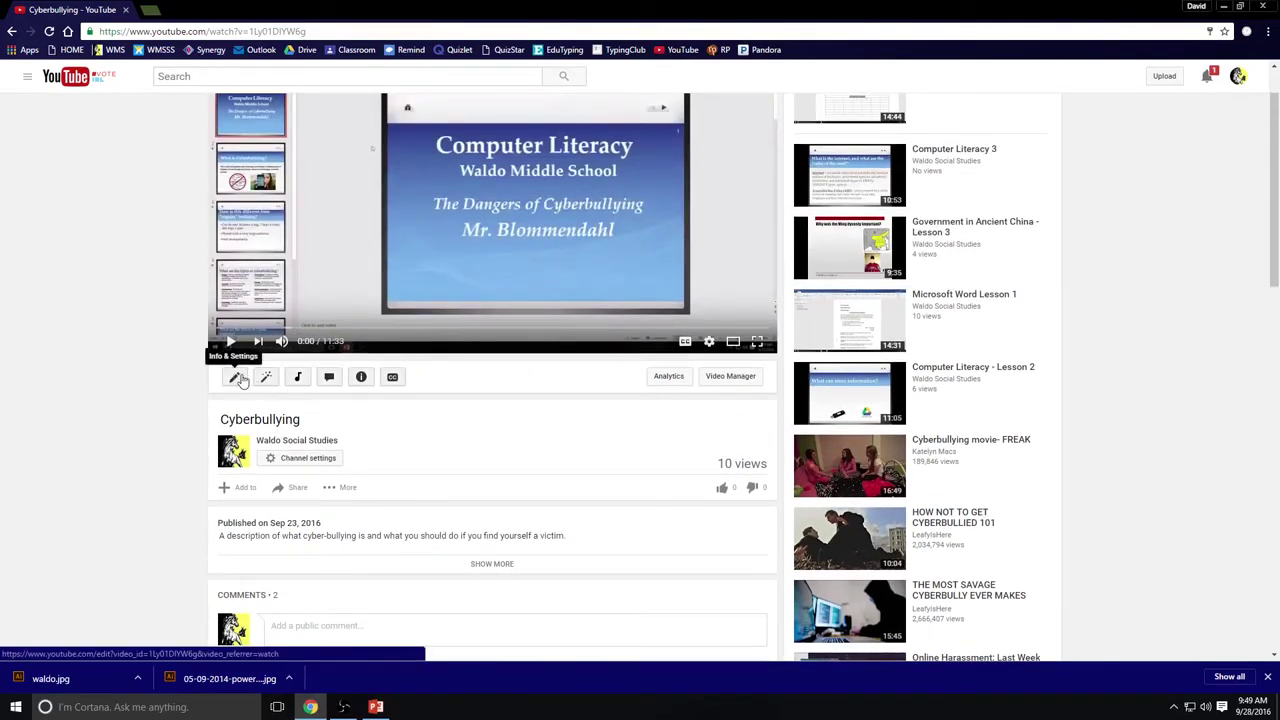
{"action": "left_click", "coordinate": [288, 487]}
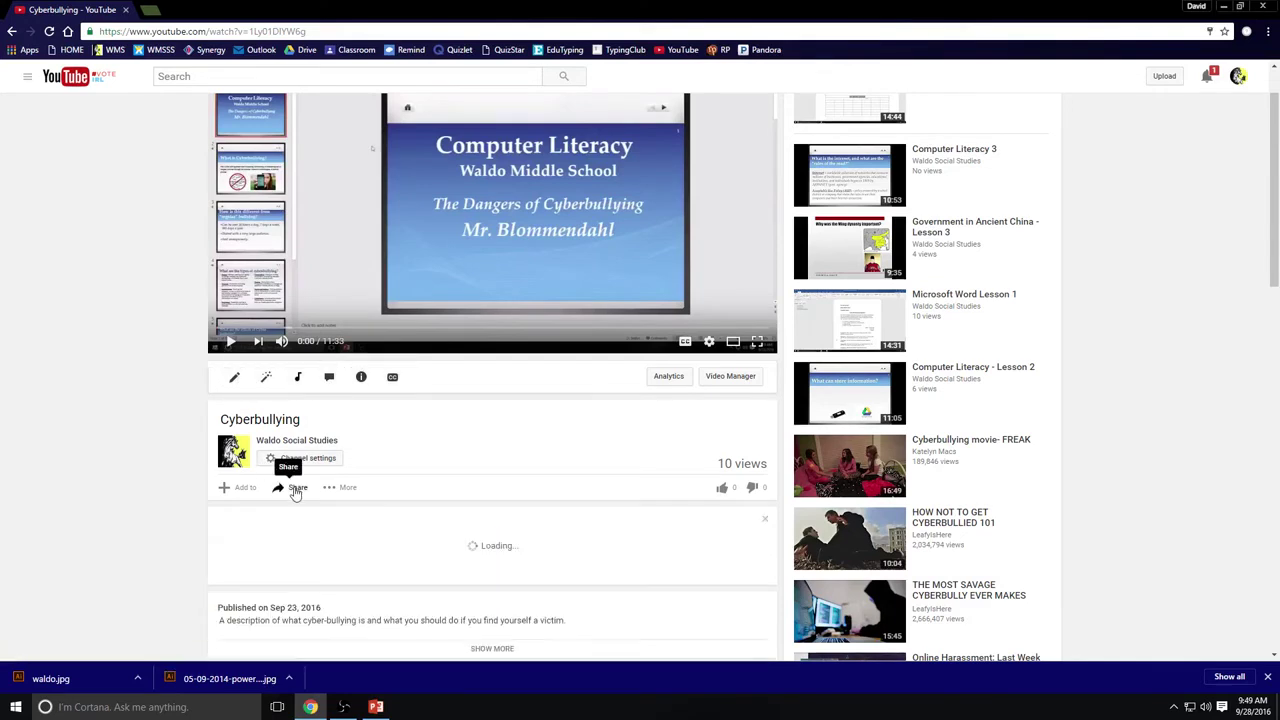
{"action": "scroll", "coordinate": [396, 469], "scroll_direction": "down", "scroll_amount": 1}
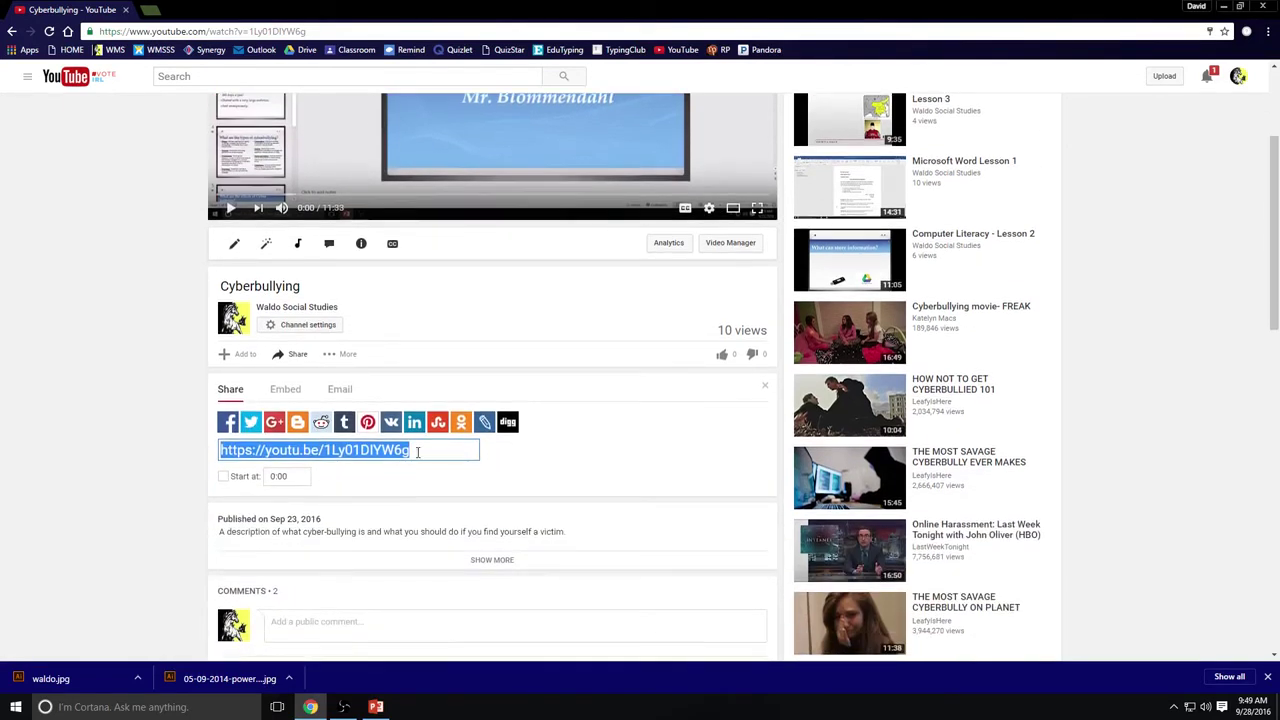
{"action": "left_click", "coordinate": [283, 390]}
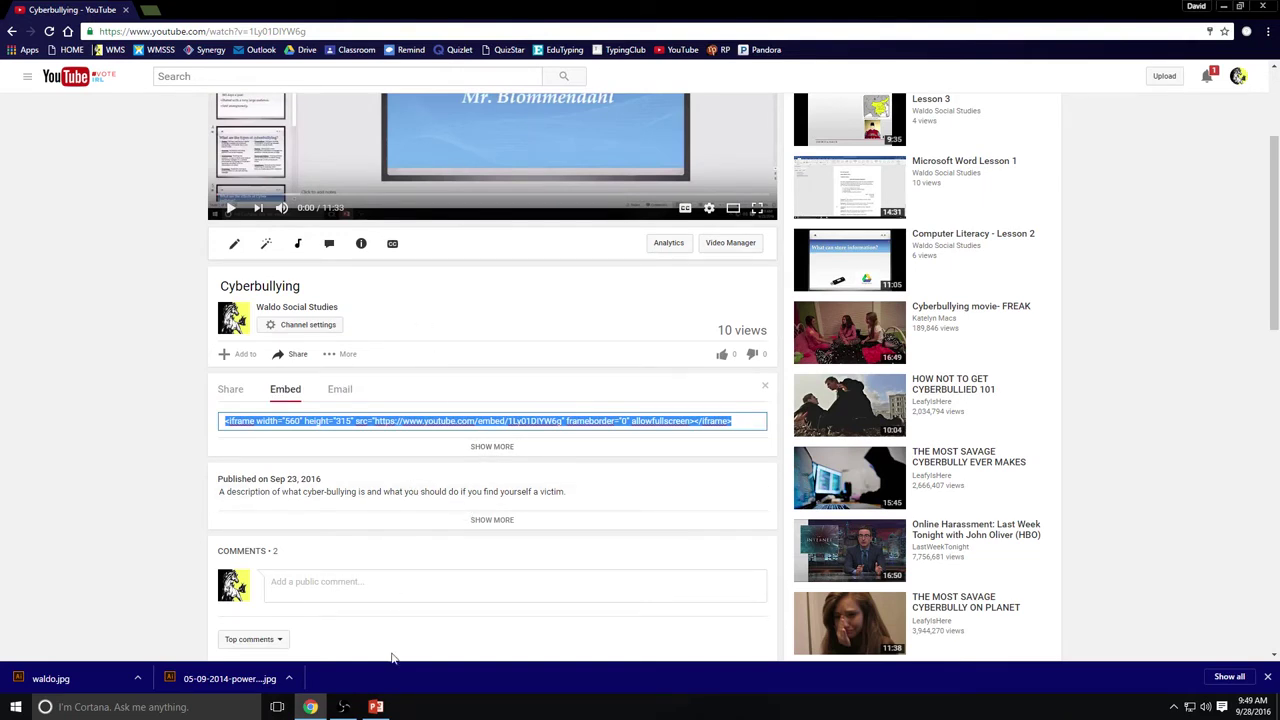
{"action": "left_click", "coordinate": [377, 708]}
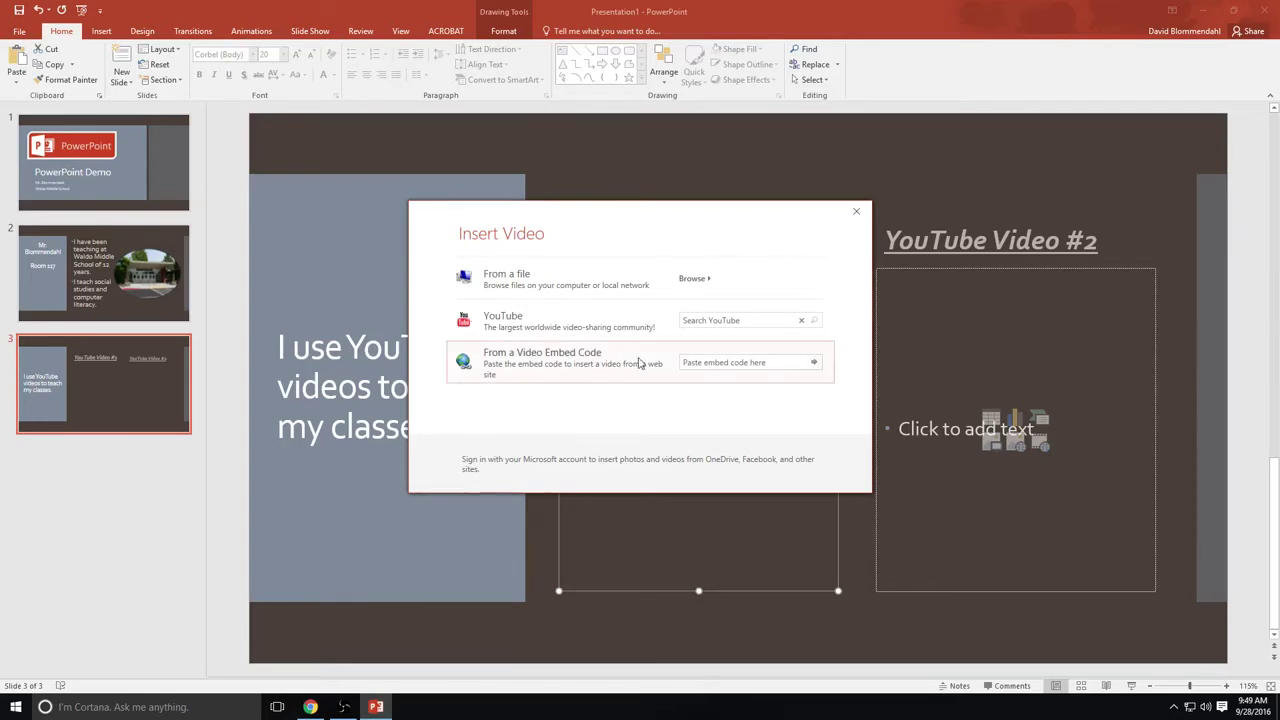
Insert the Cyberbullying video from its pasted embed code and raise the YouTube Video #1 title.
{"action": "left_click", "coordinate": [723, 365]}
{"action": "key", "text": "ctrl+v"}
{"action": "key", "text": "Return"}
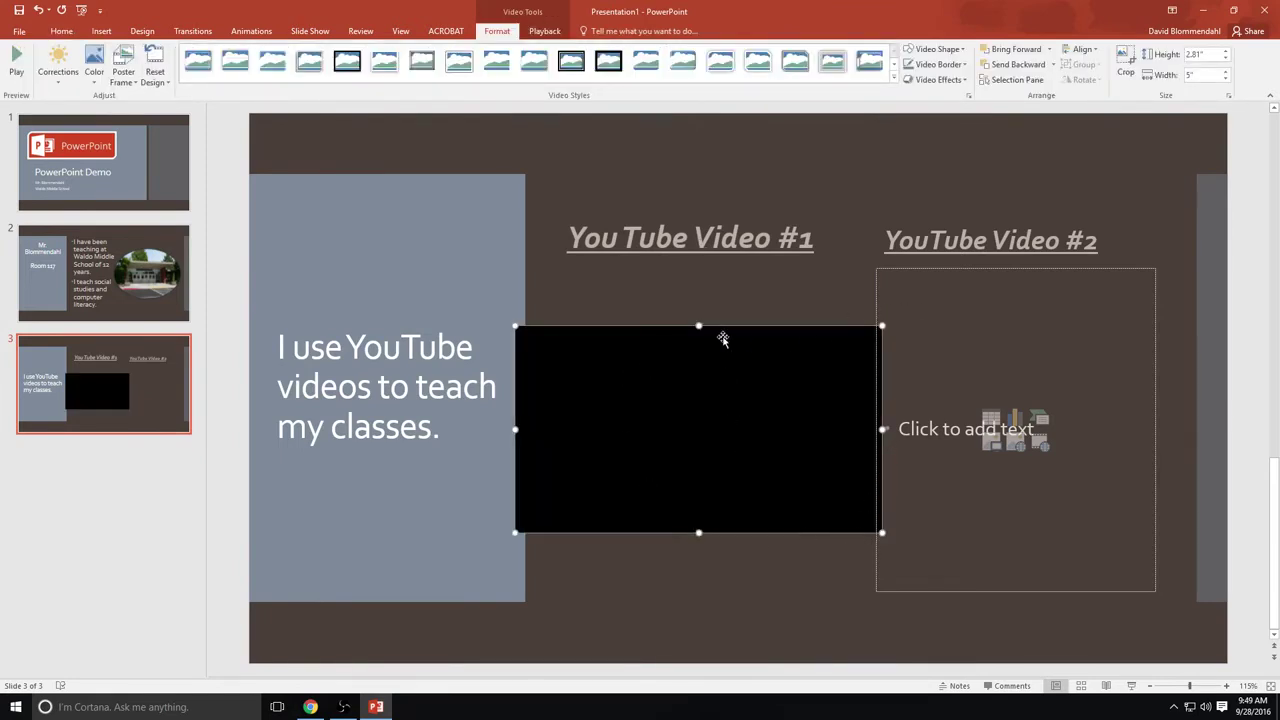
{"action": "left_click", "coordinate": [694, 242]}
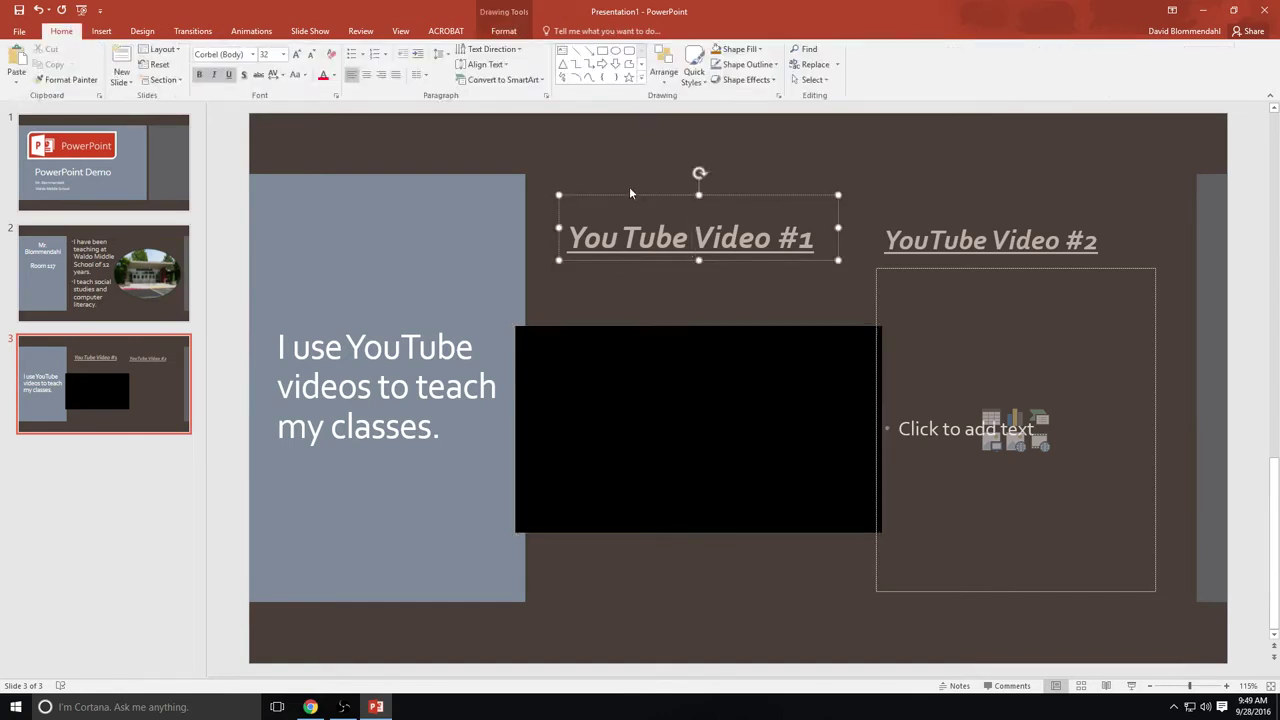
{"action": "left_click_drag", "start_coordinate": [629, 193], "coordinate": [613, 122]}
Move the embedded video up beneath the title and shrink it to fit.
{"action": "left_click", "coordinate": [613, 349]}
{"action": "left_click_drag", "start_coordinate": [620, 354], "coordinate": [653, 218]}
{"action": "left_click_drag", "start_coordinate": [918, 402], "coordinate": [858, 346]}
{"action": "left_click", "coordinate": [903, 337]}
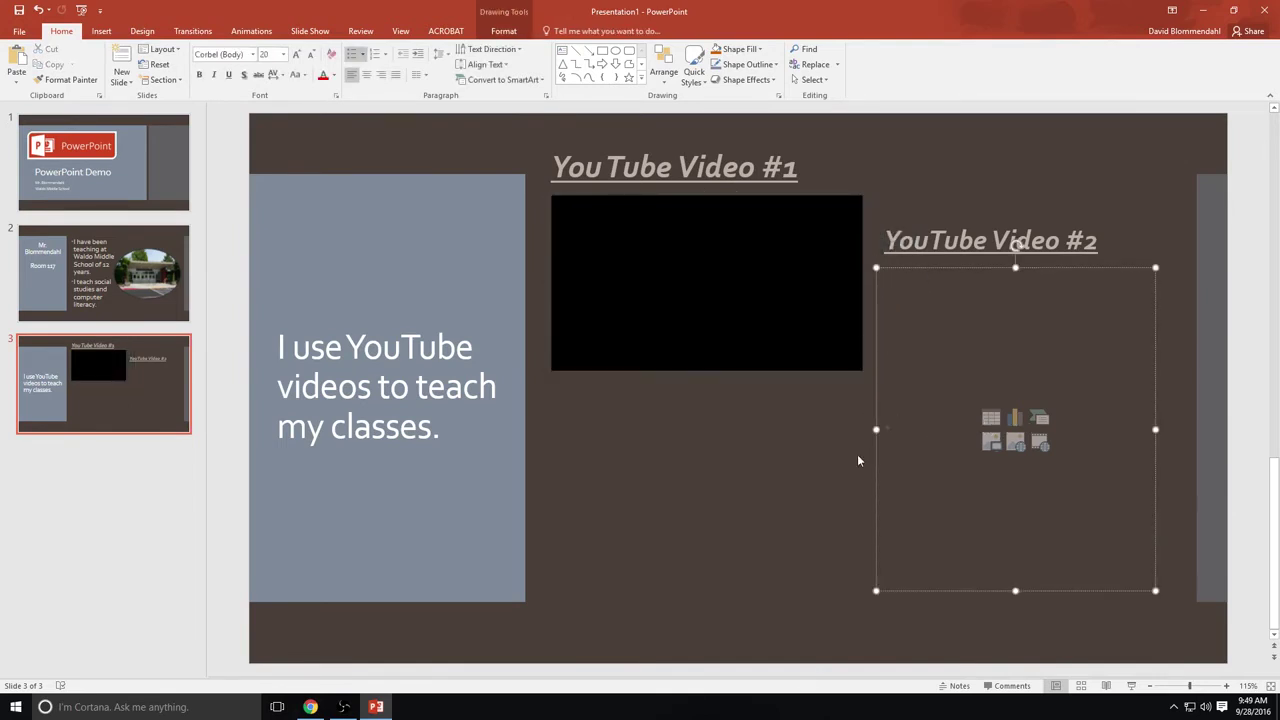
Copy the Computer Literacy 3 video's embed code from the Waldo Social Studies channel, then return to PowerPoint.
{"action": "left_click", "coordinate": [310, 707]}
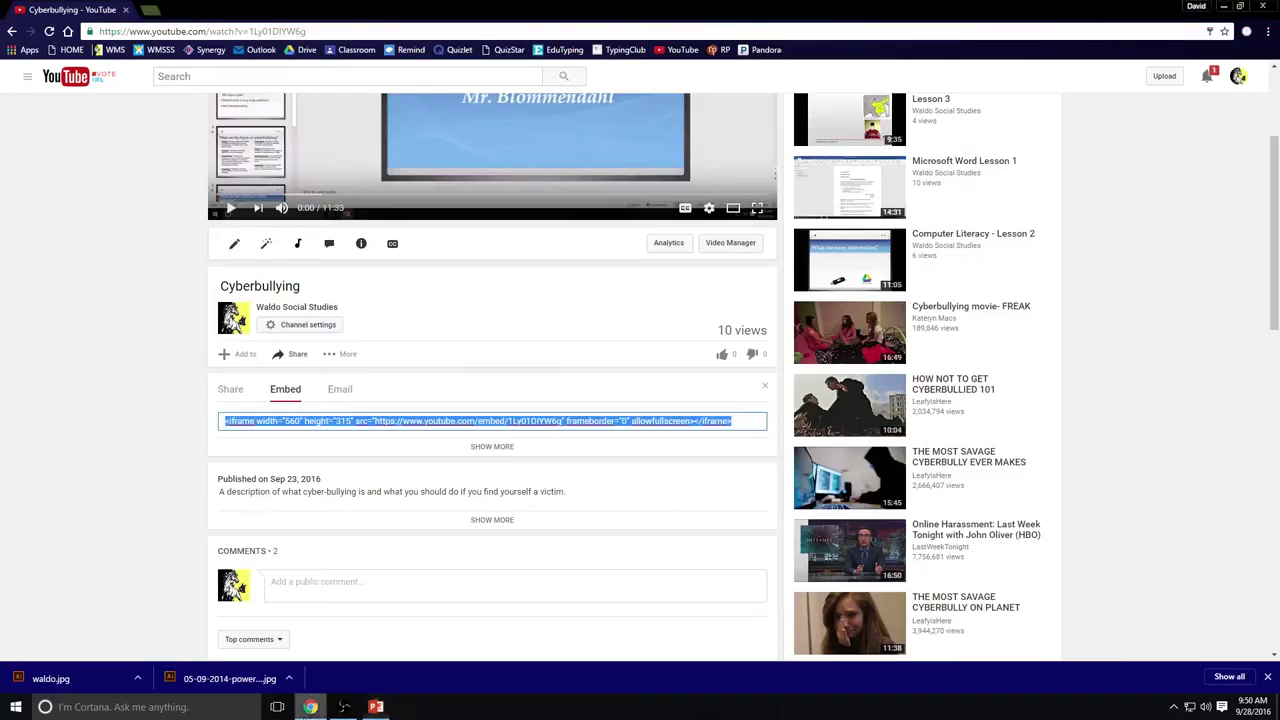
{"action": "scroll", "coordinate": [407, 405], "scroll_direction": "up", "scroll_amount": 2}
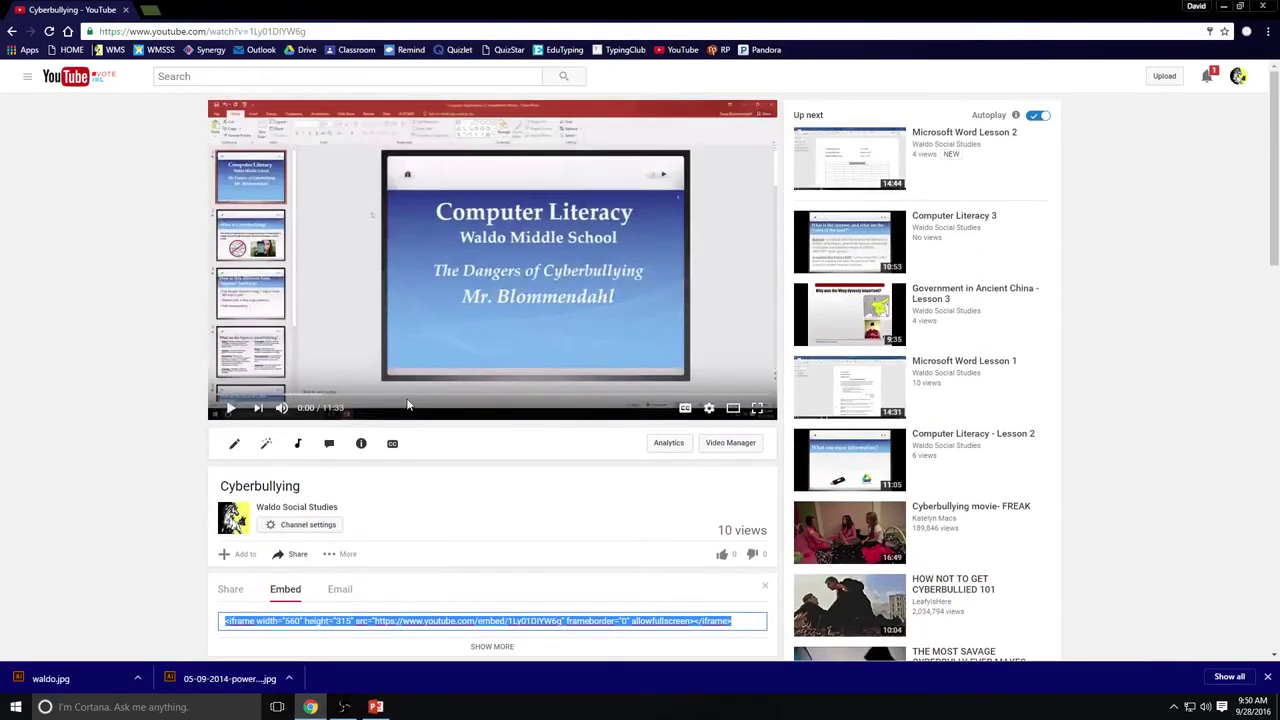
{"action": "left_click", "coordinate": [12, 31]}
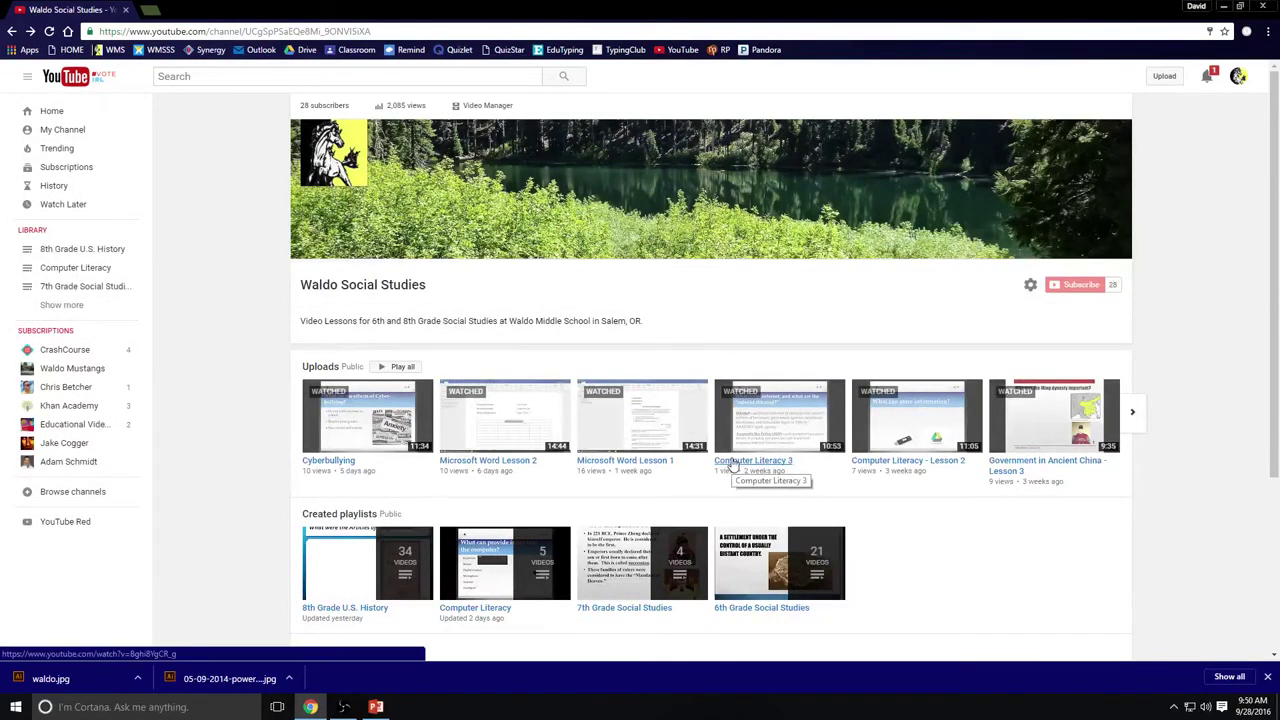
{"action": "left_click", "coordinate": [733, 462]}
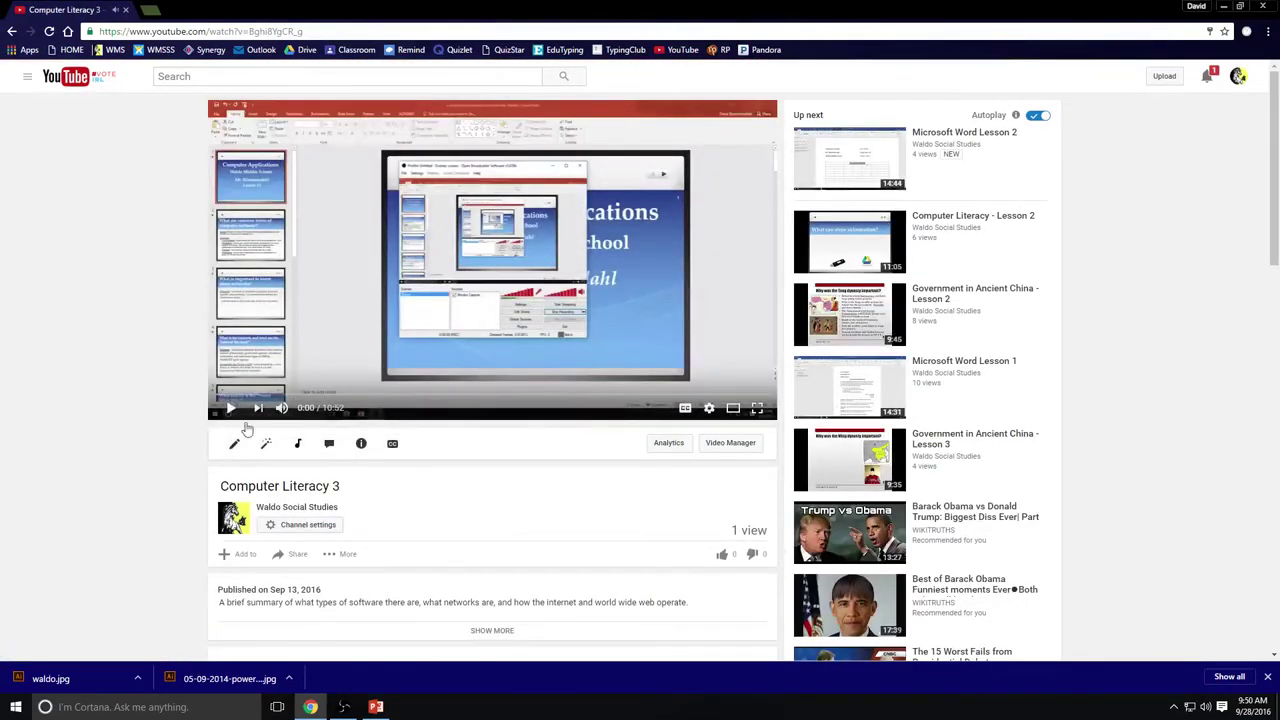
{"action": "left_click", "coordinate": [288, 555]}
{"action": "scroll", "coordinate": [285, 420], "scroll_direction": "down", "scroll_amount": 2}
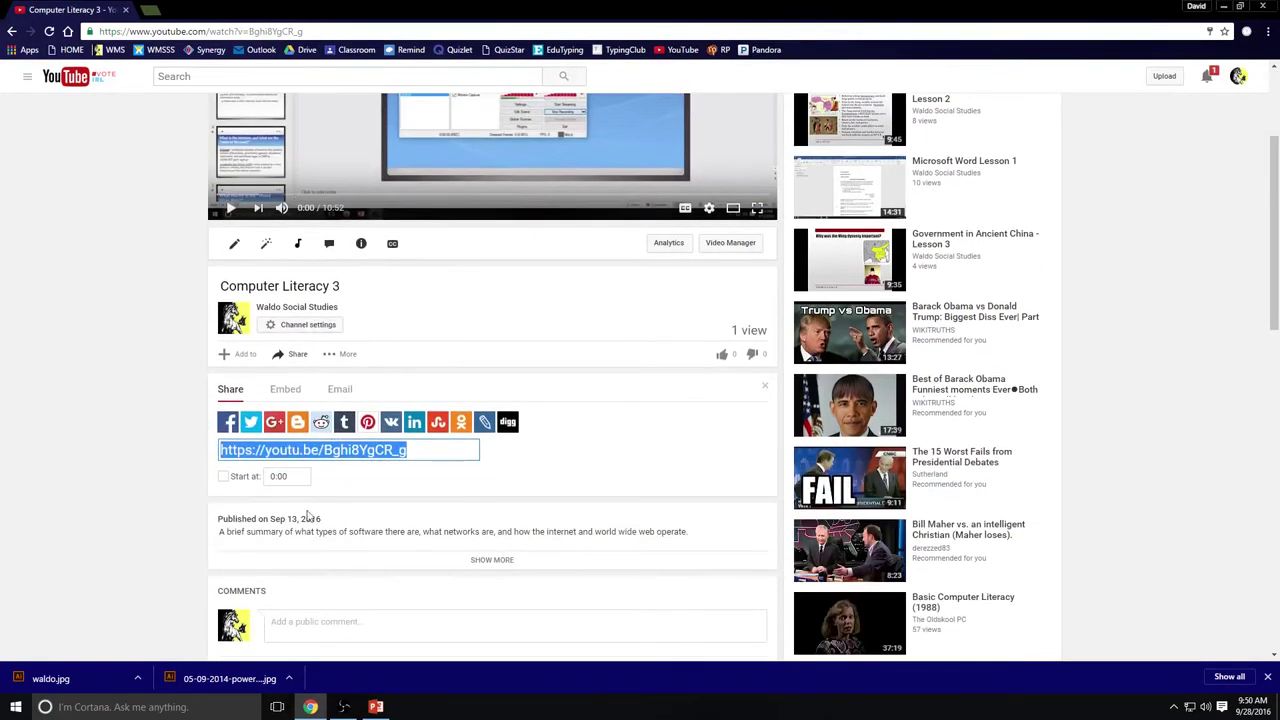
{"action": "left_click", "coordinate": [286, 392]}
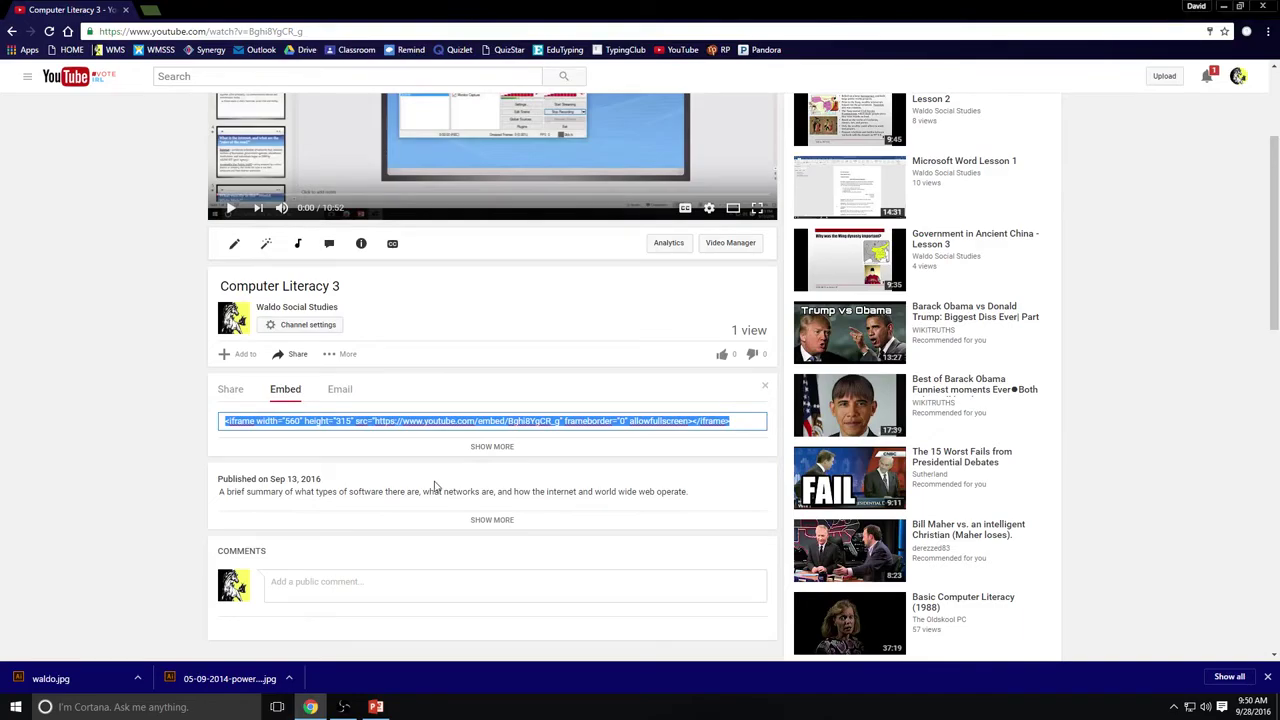
{"action": "left_click", "coordinate": [376, 707]}
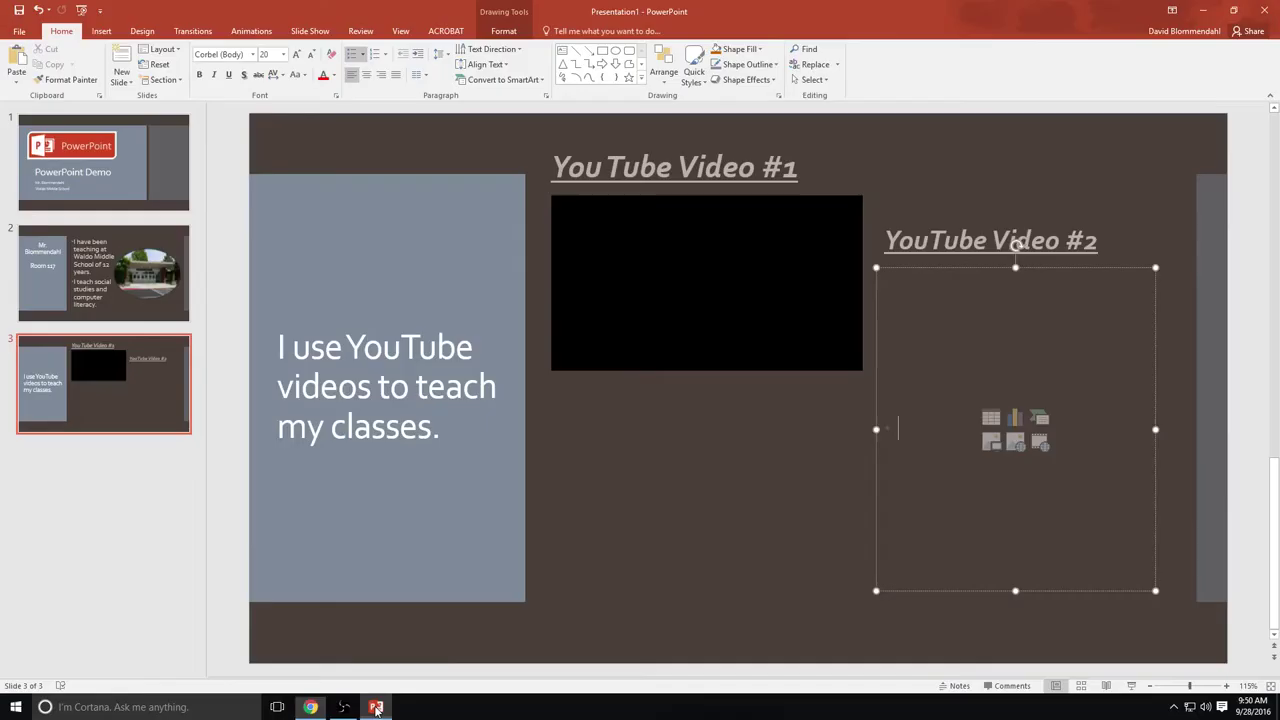
Embed the Computer Literacy 3 video in the right-hand placeholder from its pasted code.
{"action": "left_click", "coordinate": [989, 443]}
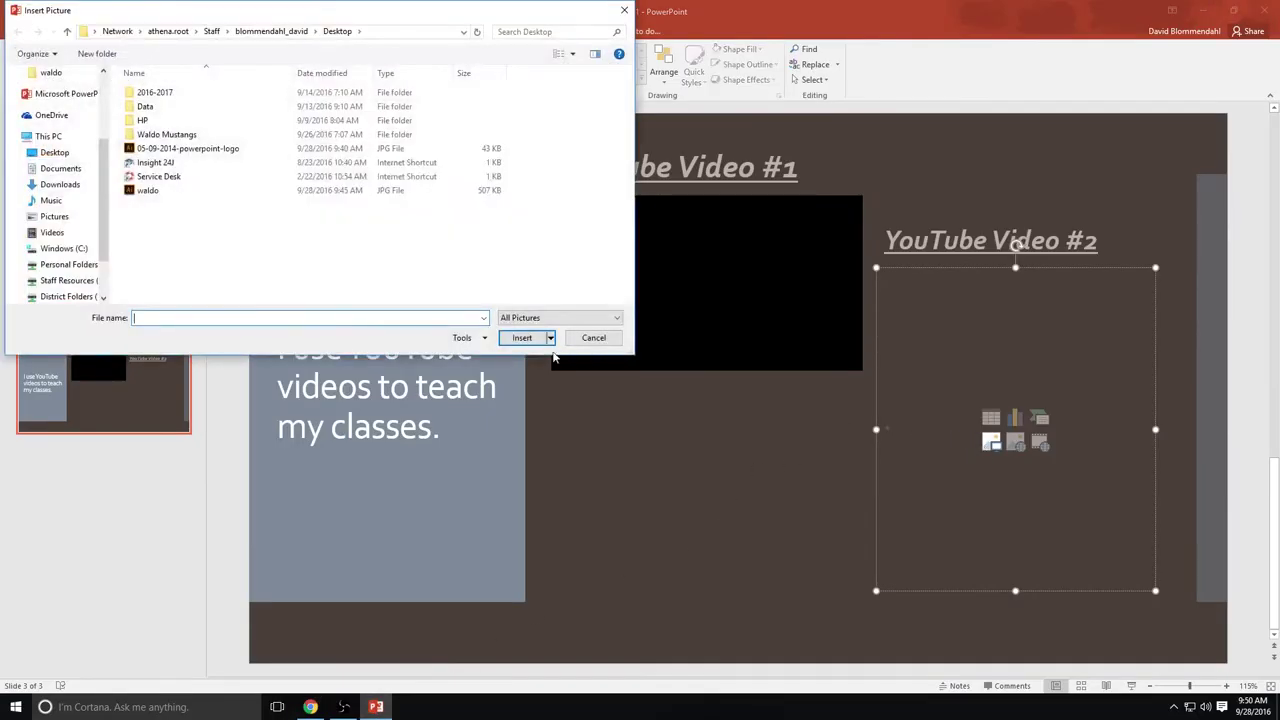
{"action": "left_click", "coordinate": [593, 337]}
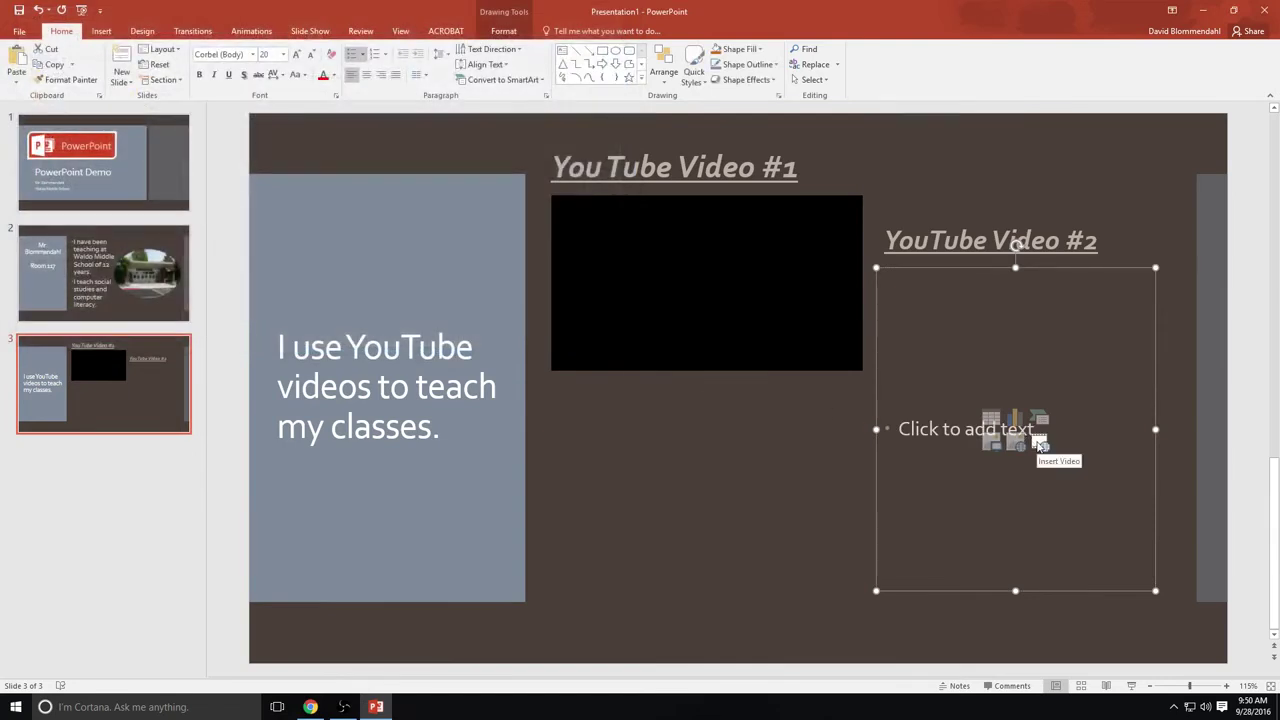
{"action": "left_click", "coordinate": [1040, 443]}
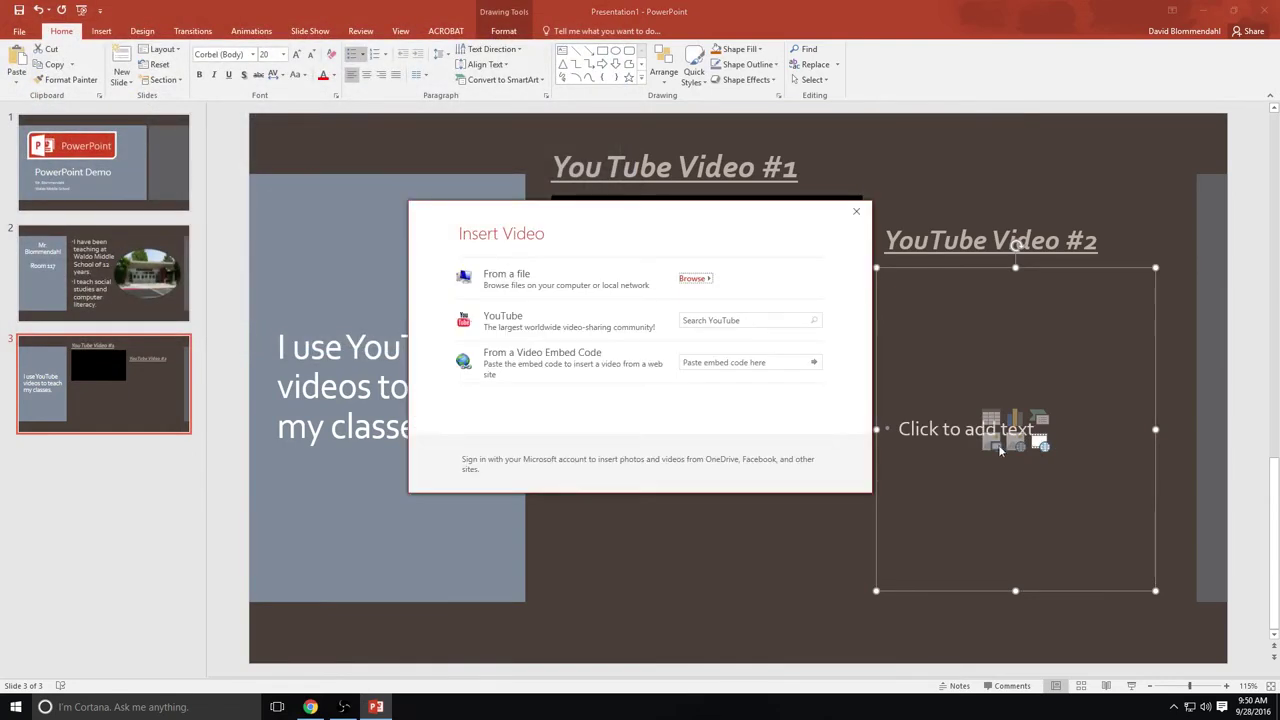
{"action": "left_click", "coordinate": [738, 364]}
{"action": "key", "text": "ctrl+v"}
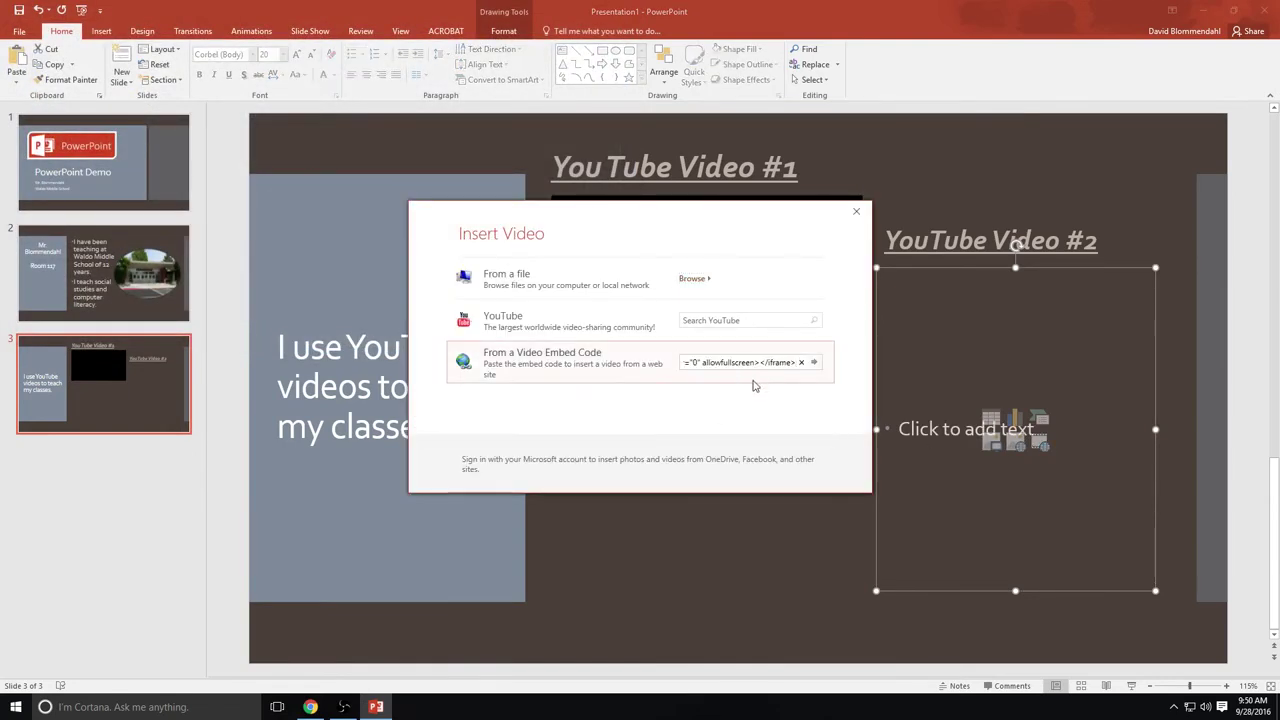
{"action": "key", "text": "Return"}
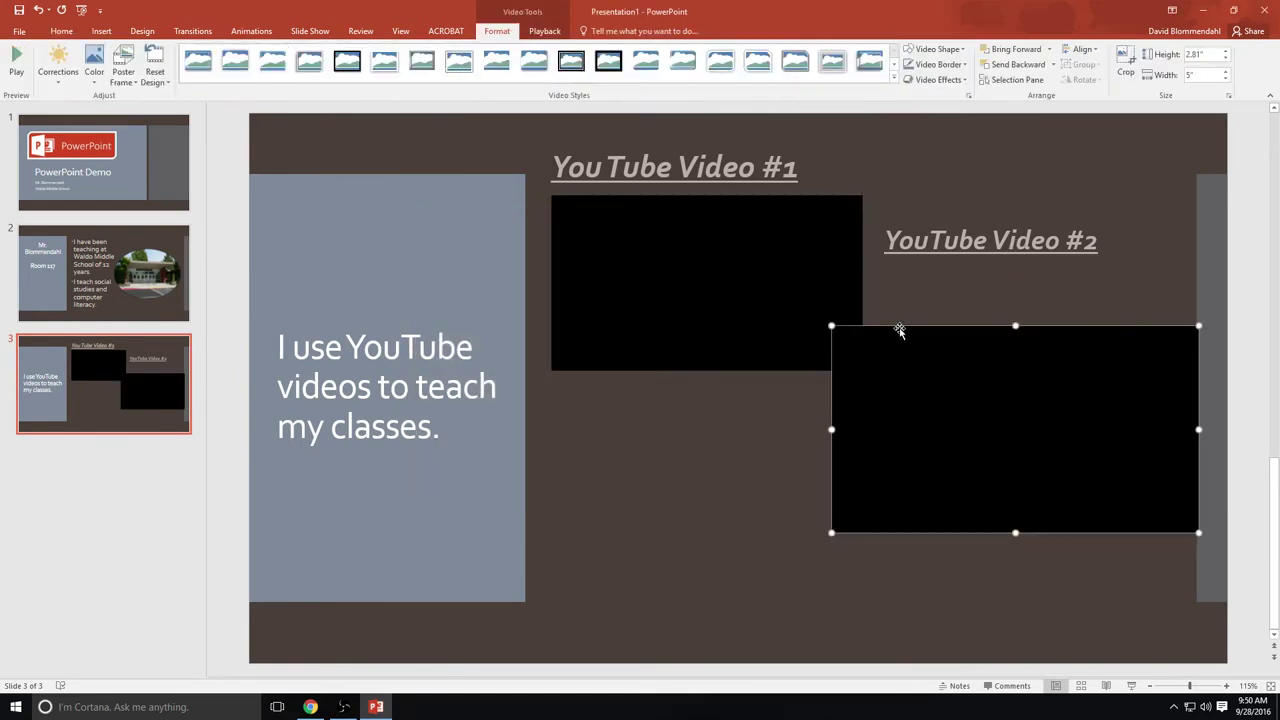
Move the second video to the lower right with the YouTube Video #2 title just above it.
{"action": "left_click_drag", "start_coordinate": [898, 330], "coordinate": [866, 442]}
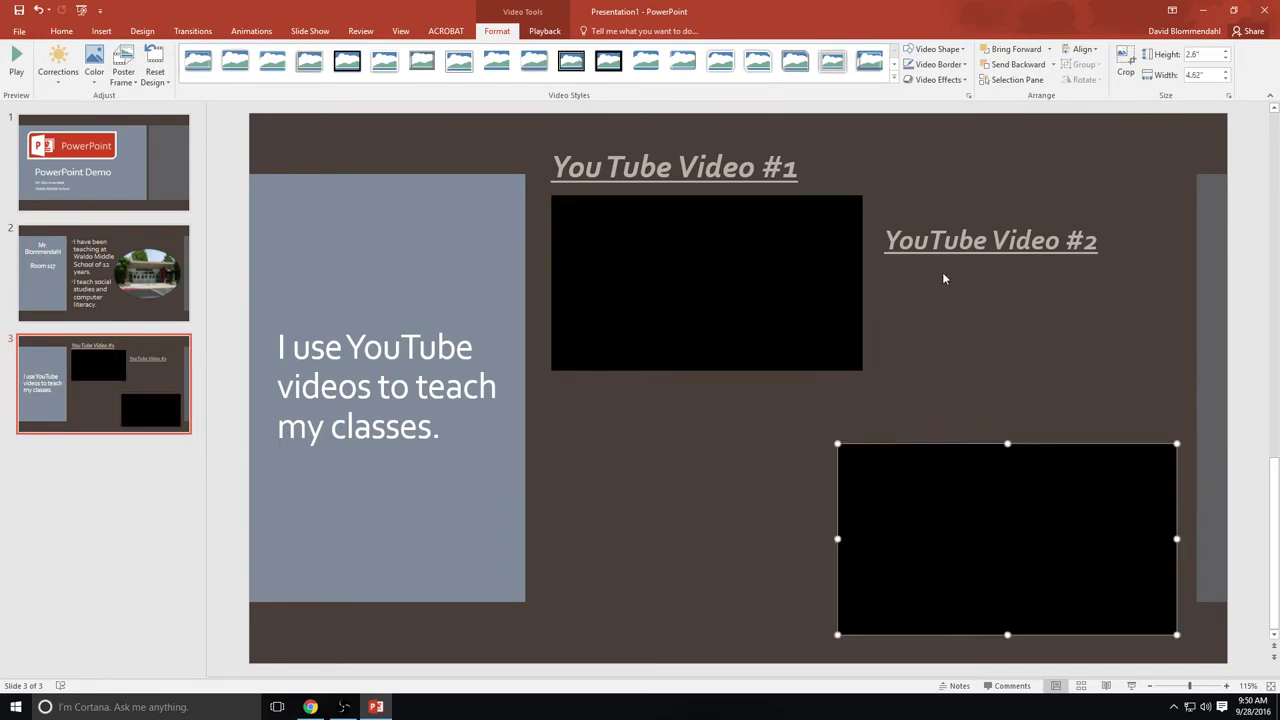
{"action": "left_click", "coordinate": [943, 241]}
{"action": "left_click_drag", "start_coordinate": [947, 200], "coordinate": [934, 371]}
{"action": "left_click", "coordinate": [687, 478]}
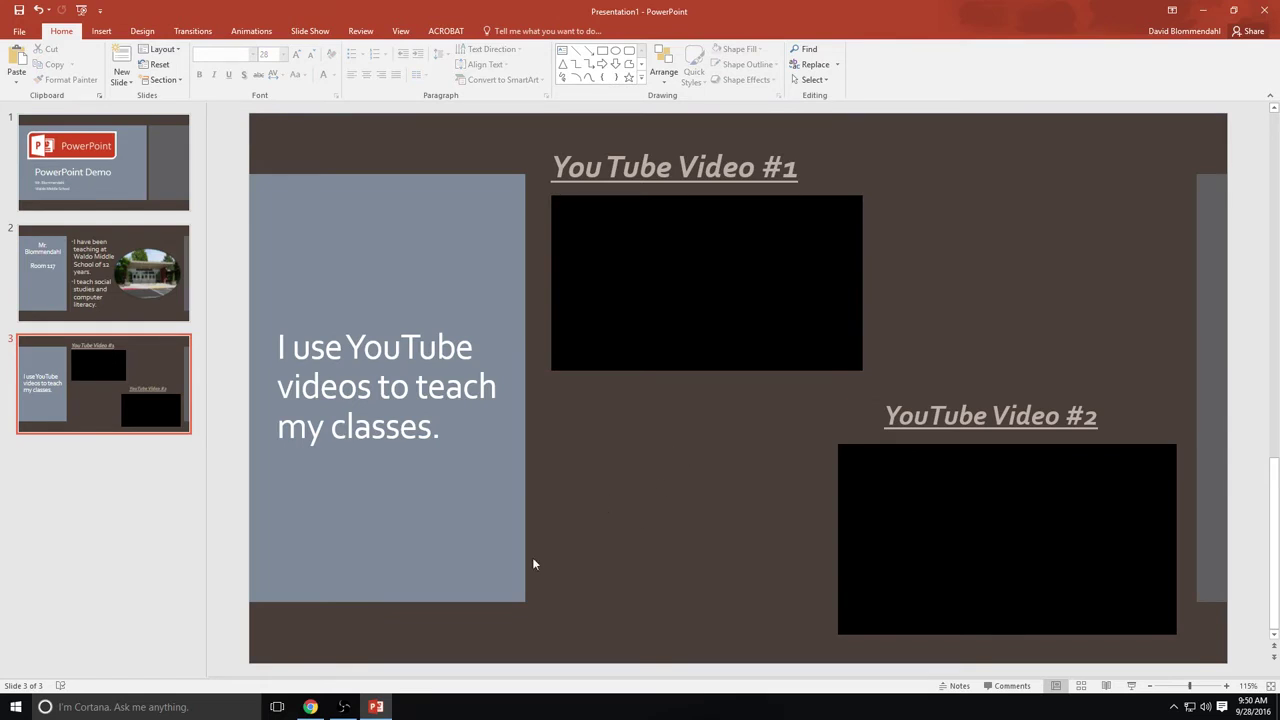
Search the web for 'videos' and show the image results.
{"action": "left_click", "coordinate": [311, 707]}
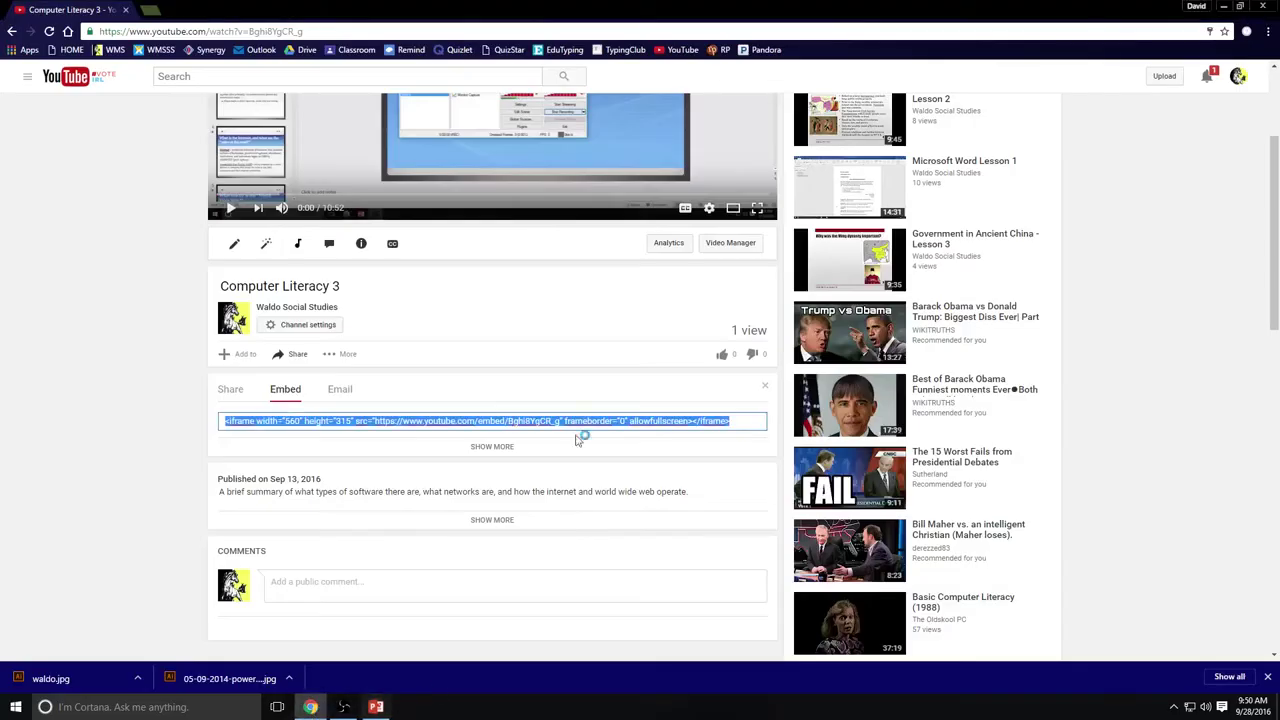
{"action": "left_click", "coordinate": [305, 32]}
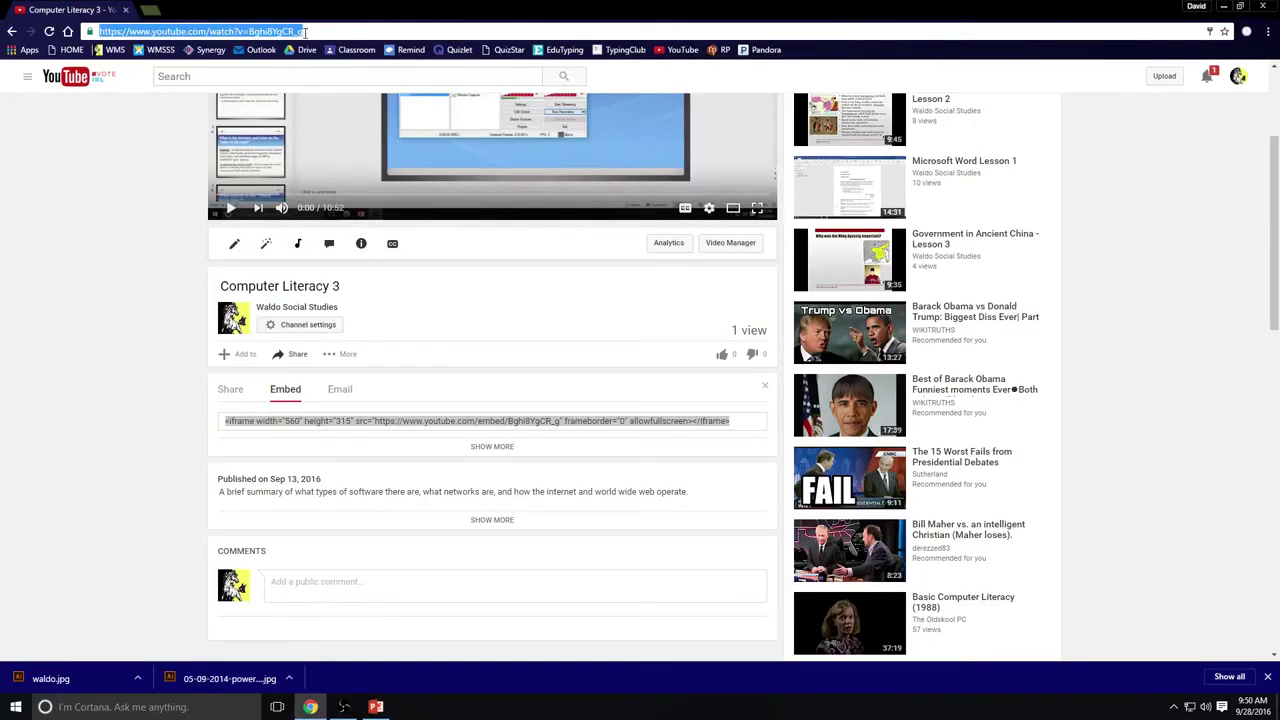
{"action": "type", "text": "video"}
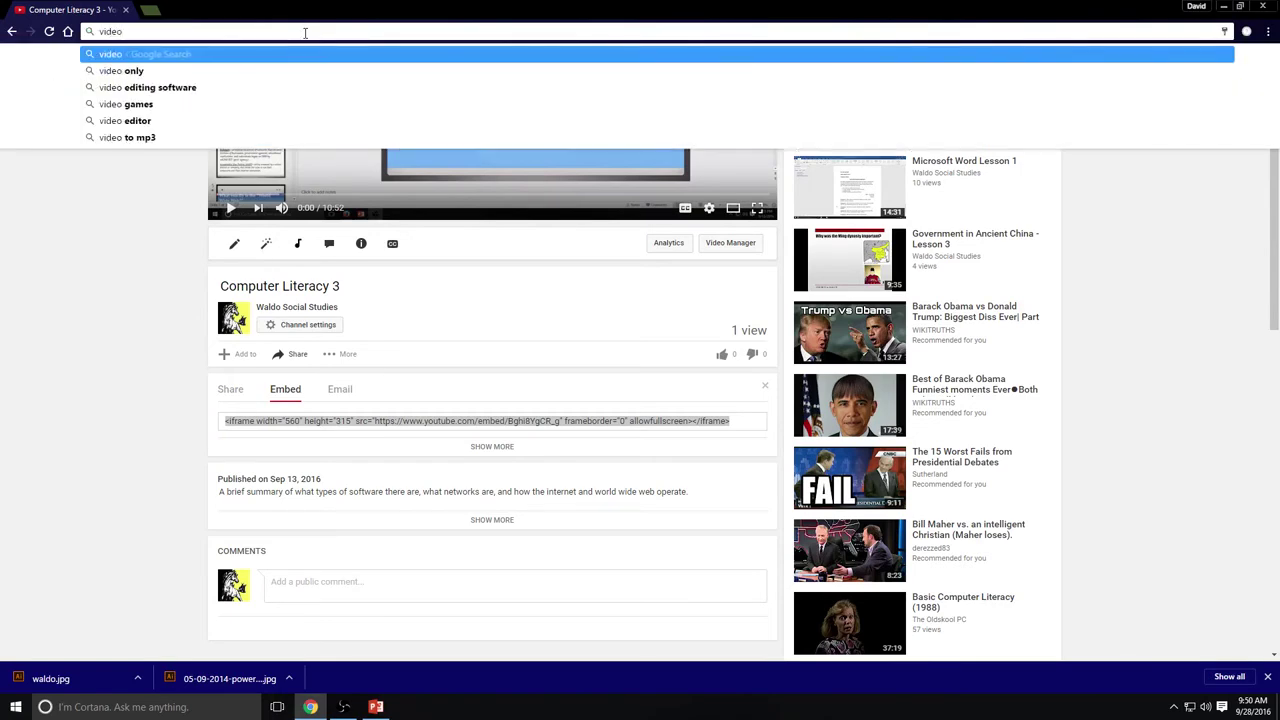
{"action": "type", "text": "s"}
{"action": "key", "text": "Return"}
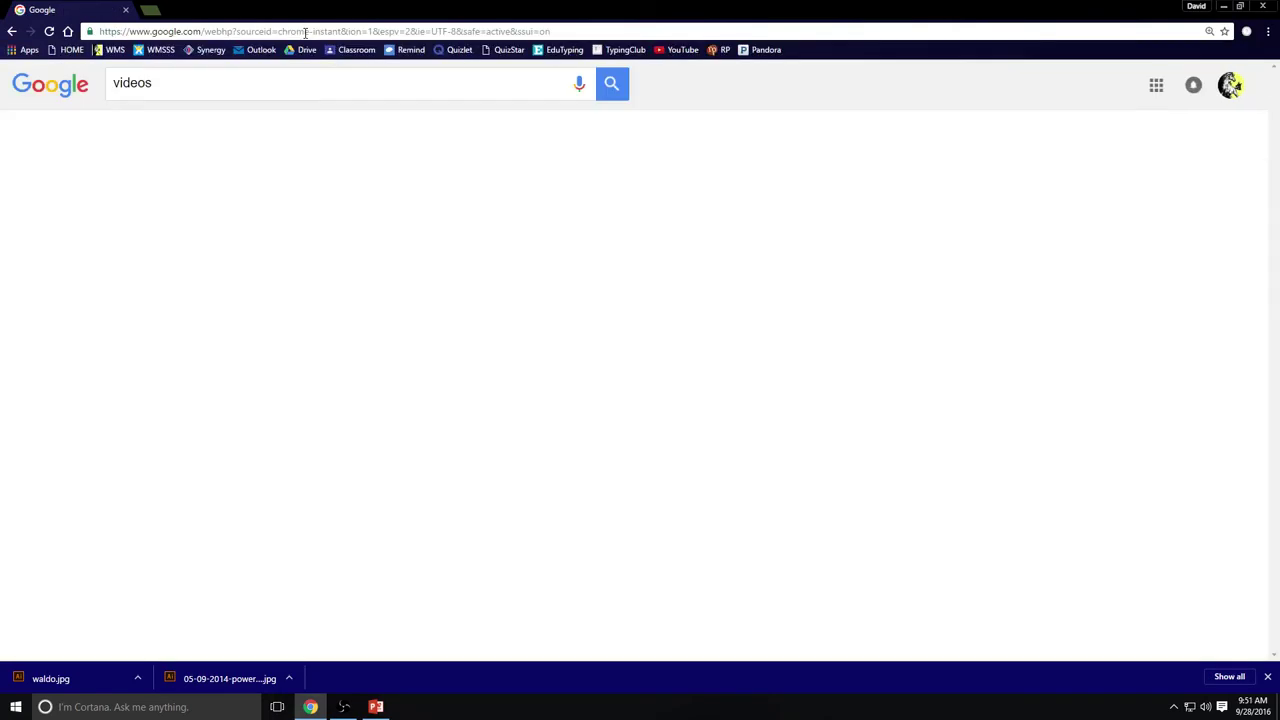
{"action": "left_click", "coordinate": [168, 138]}
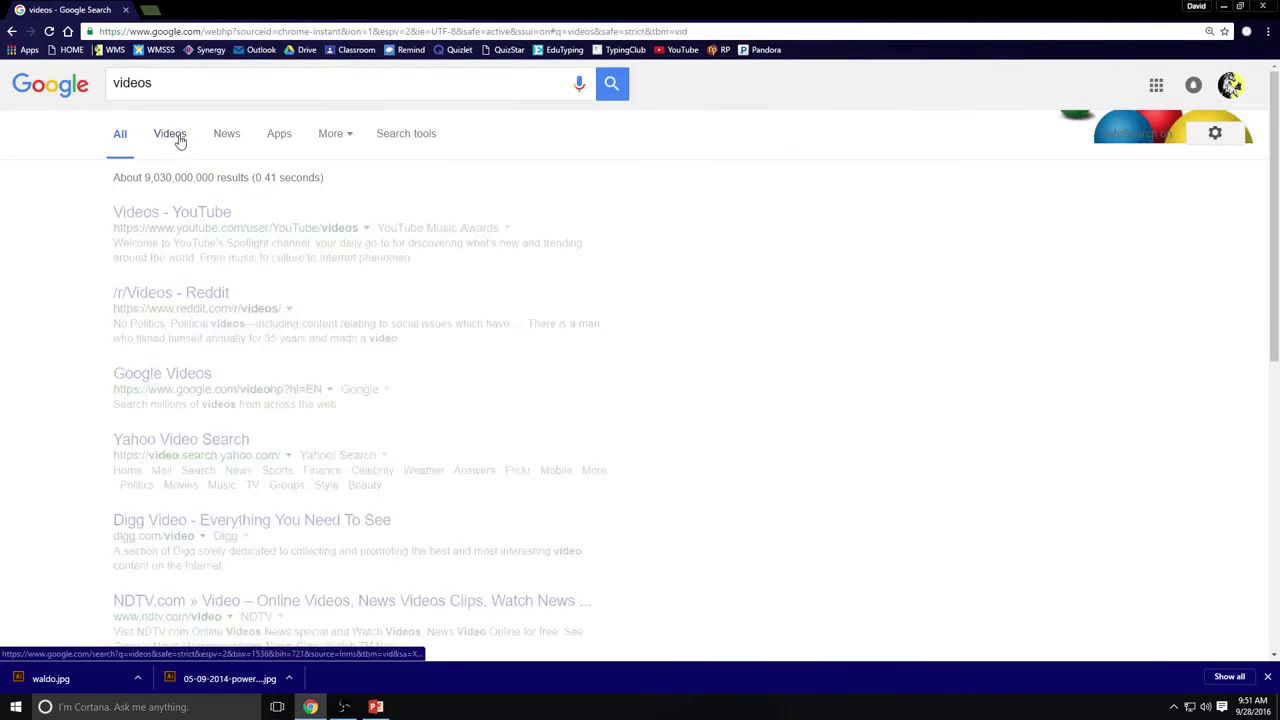
{"action": "left_click", "coordinate": [120, 136]}
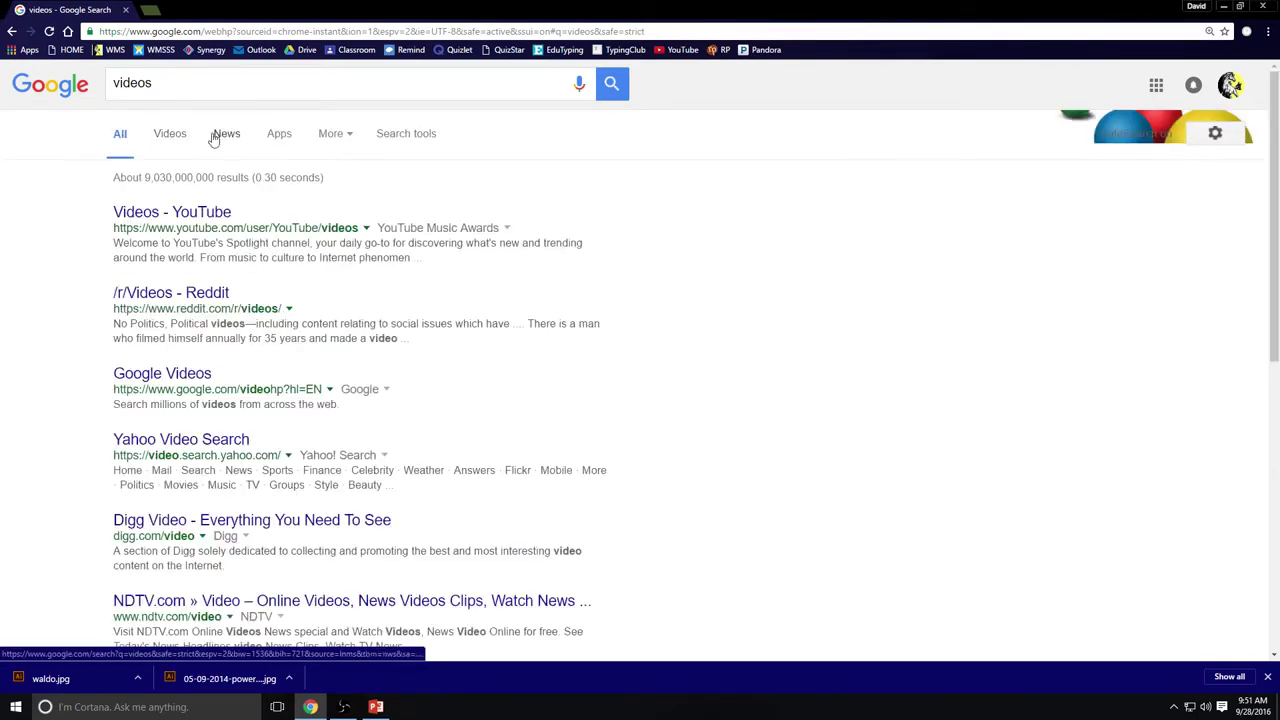
{"action": "left_click", "coordinate": [333, 138]}
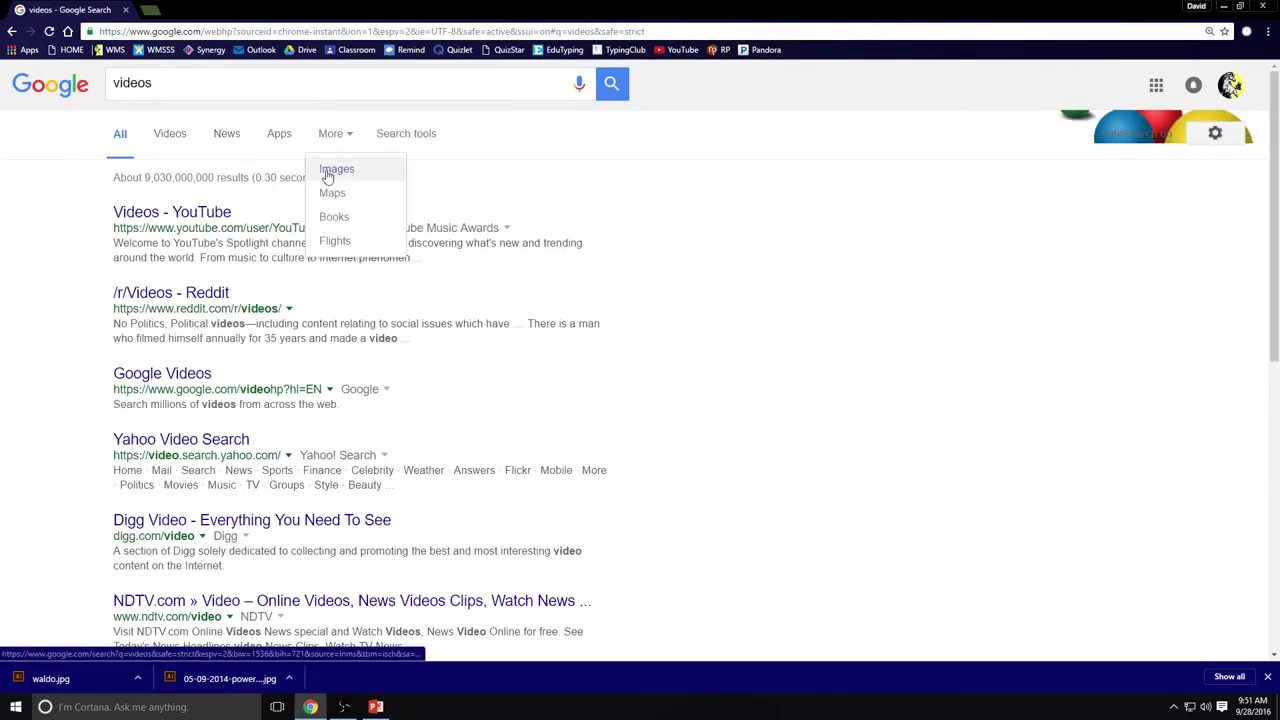
{"action": "left_click", "coordinate": [327, 171]}
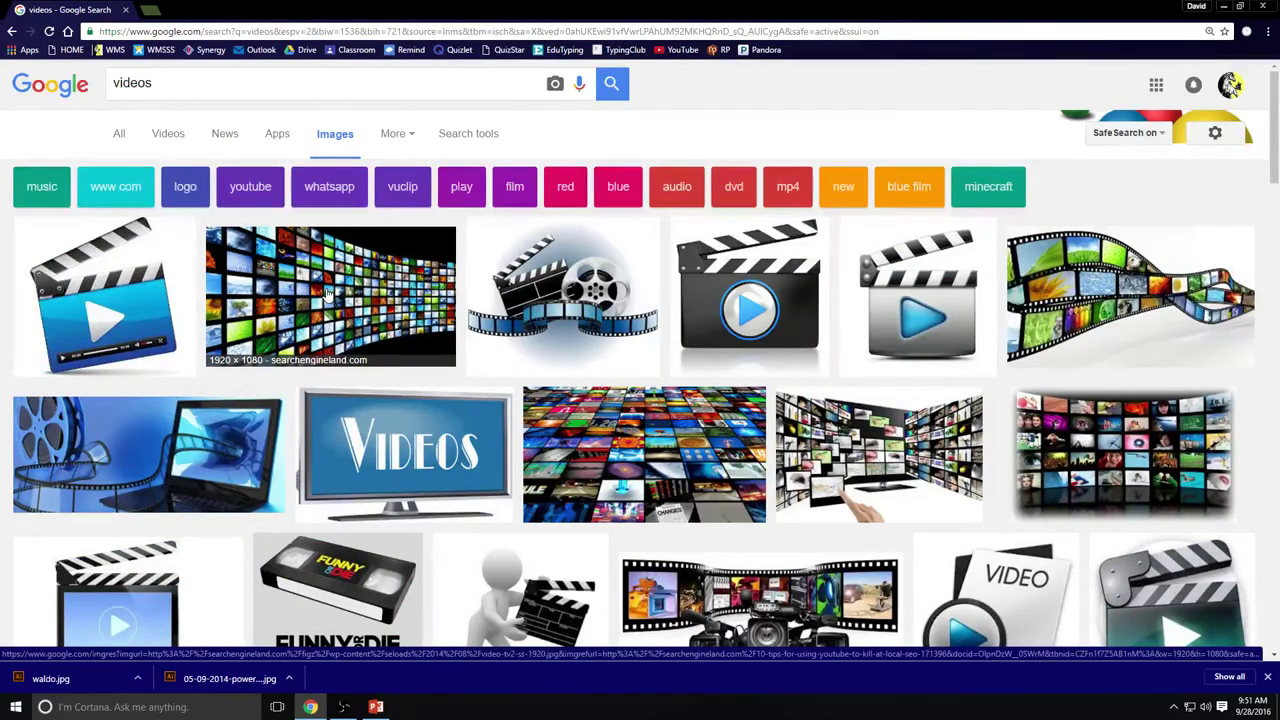
Save the wall-of-screens video image to the Desktop, then browse further image results.
{"action": "left_click", "coordinate": [327, 292]}
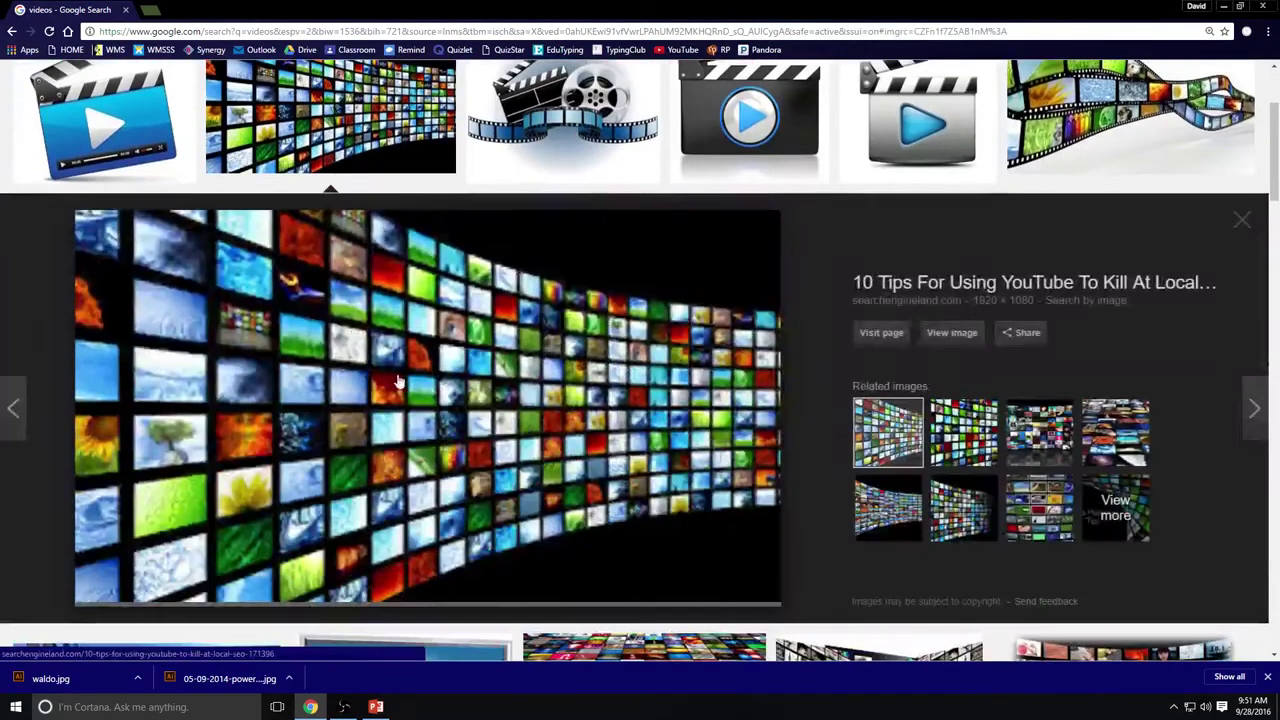
{"action": "right_click", "coordinate": [392, 367]}
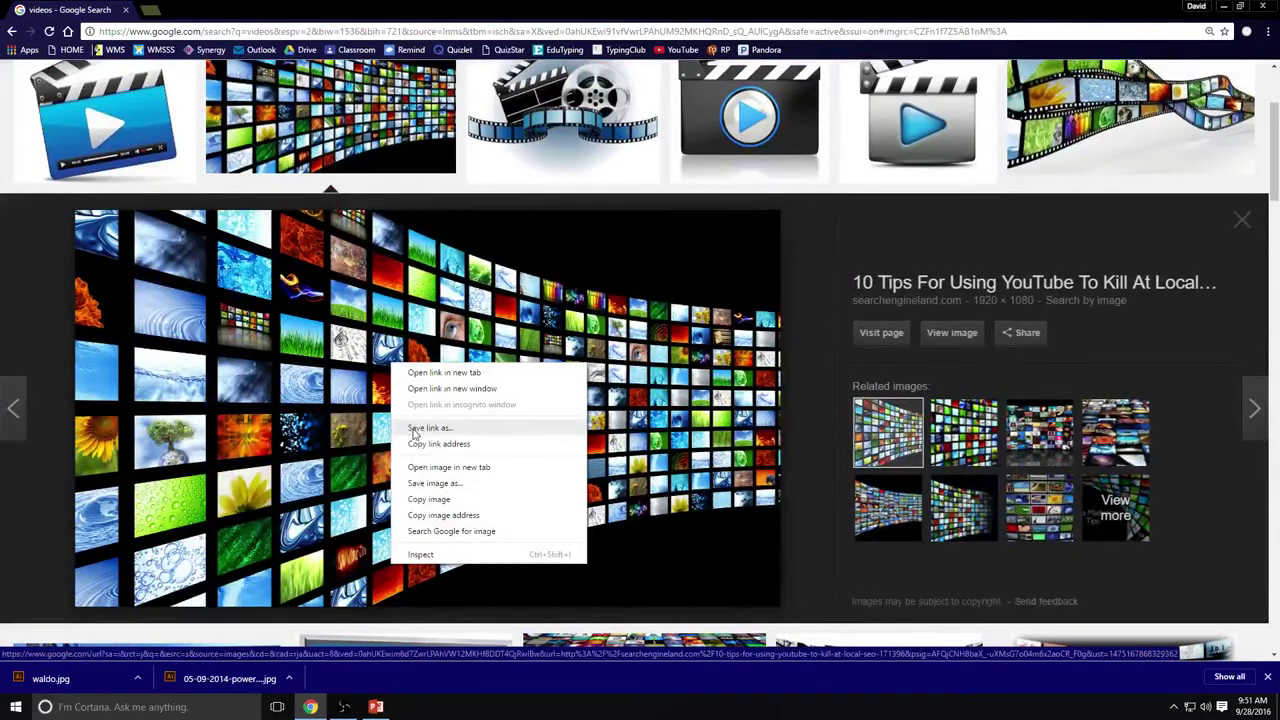
{"action": "left_click", "coordinate": [428, 483]}
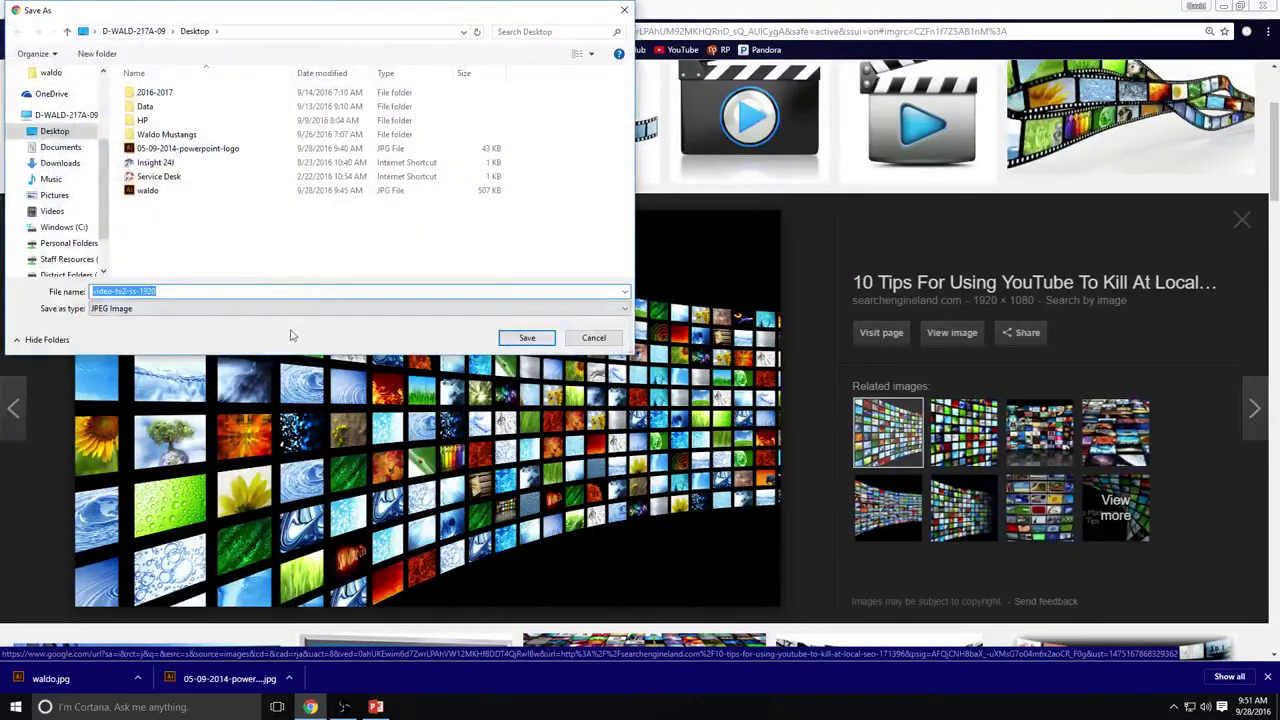
{"action": "left_click", "coordinate": [522, 337]}
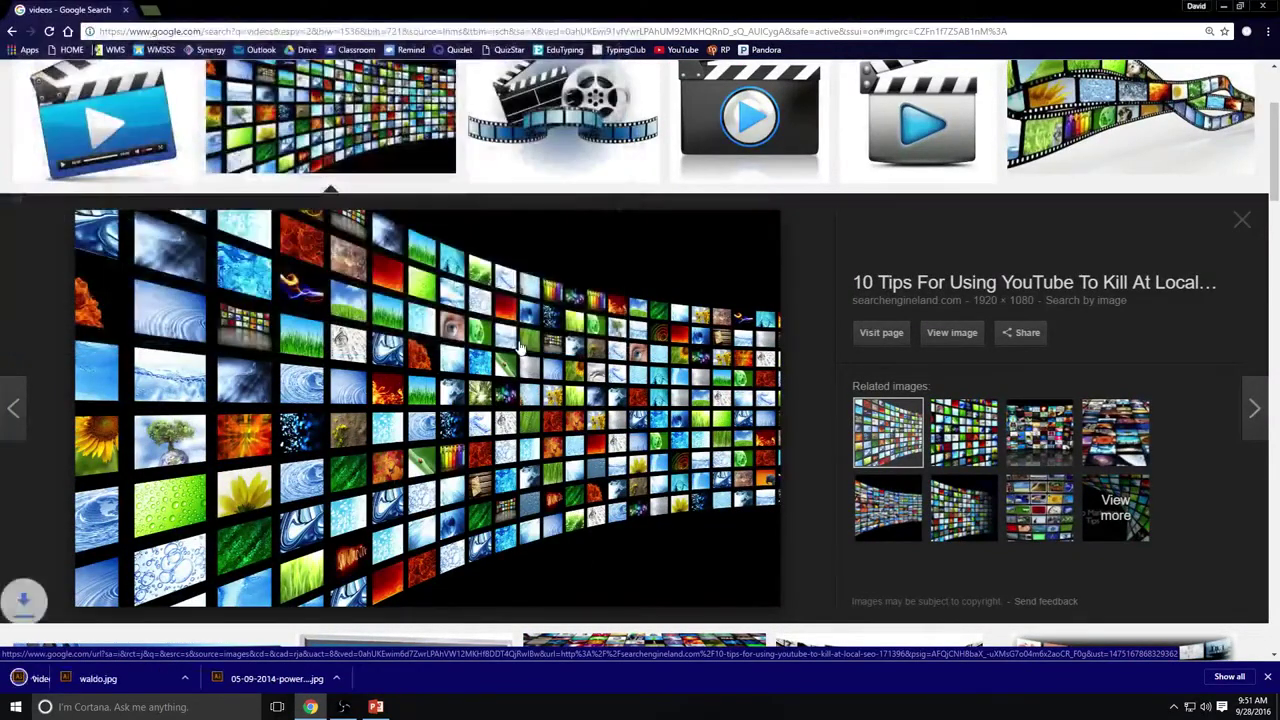
{"action": "left_click", "coordinate": [13, 33]}
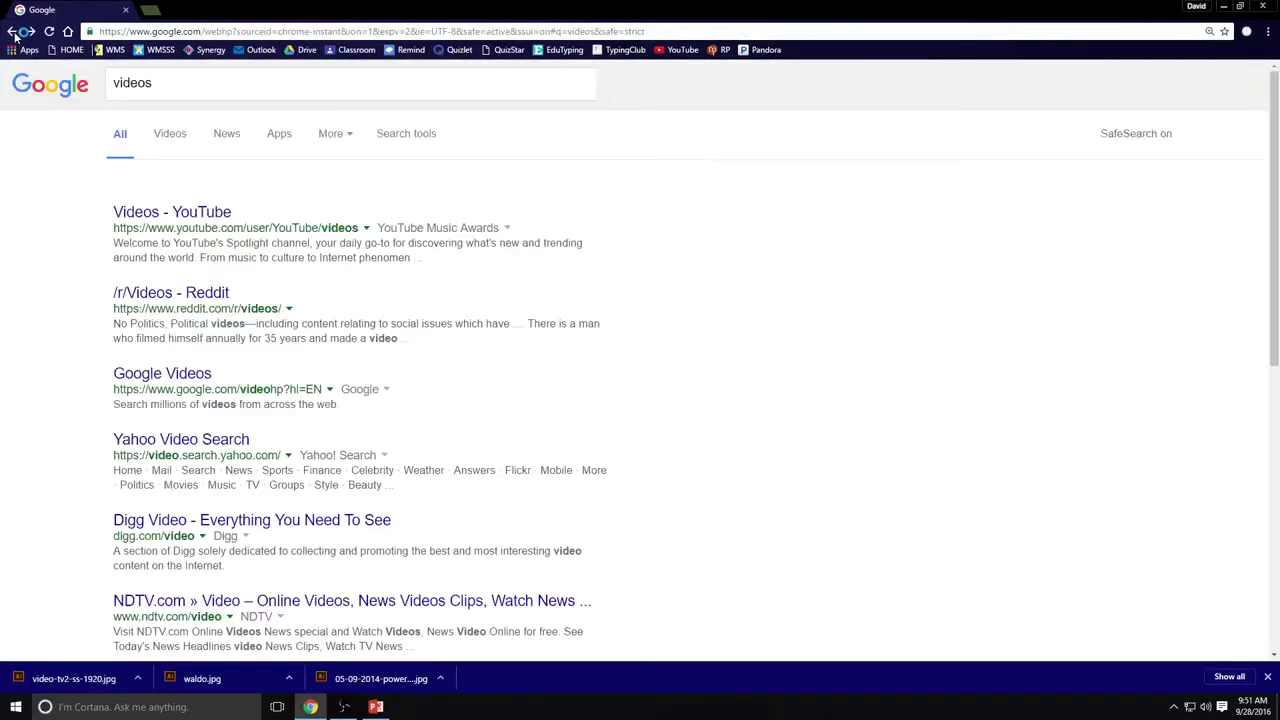
{"action": "left_click", "coordinate": [28, 31]}
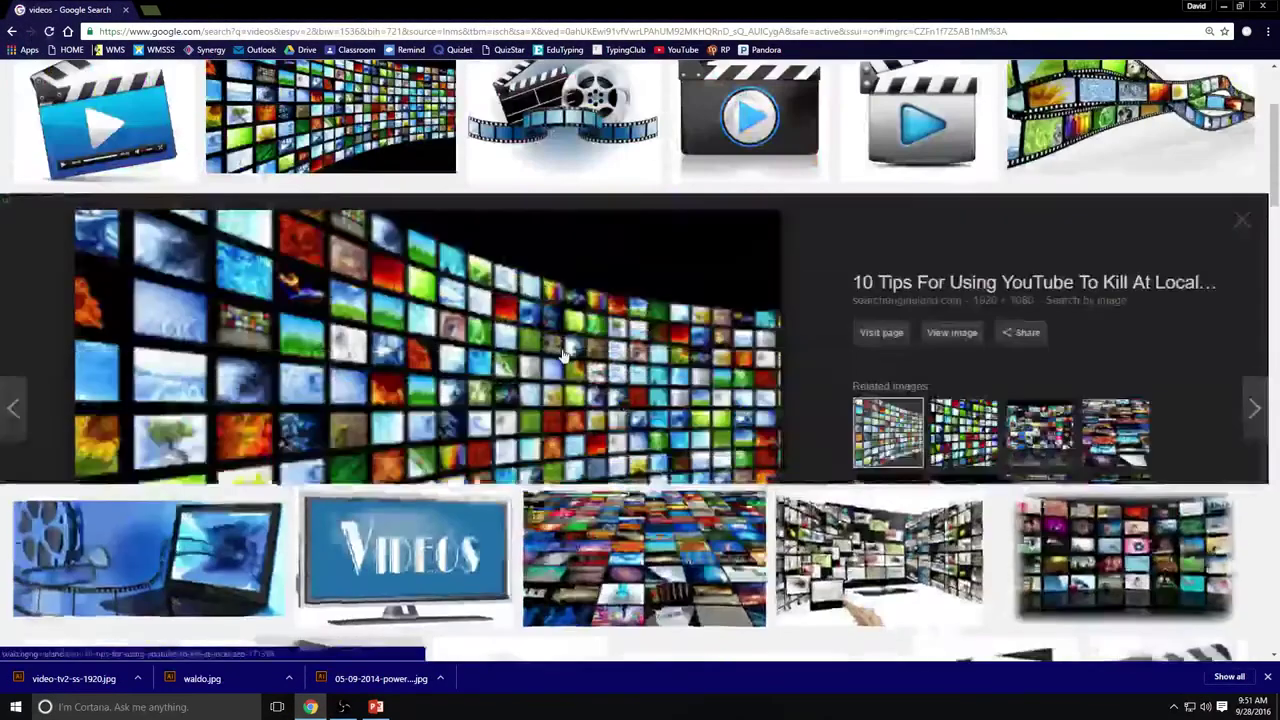
{"action": "left_click", "coordinate": [1253, 410]}
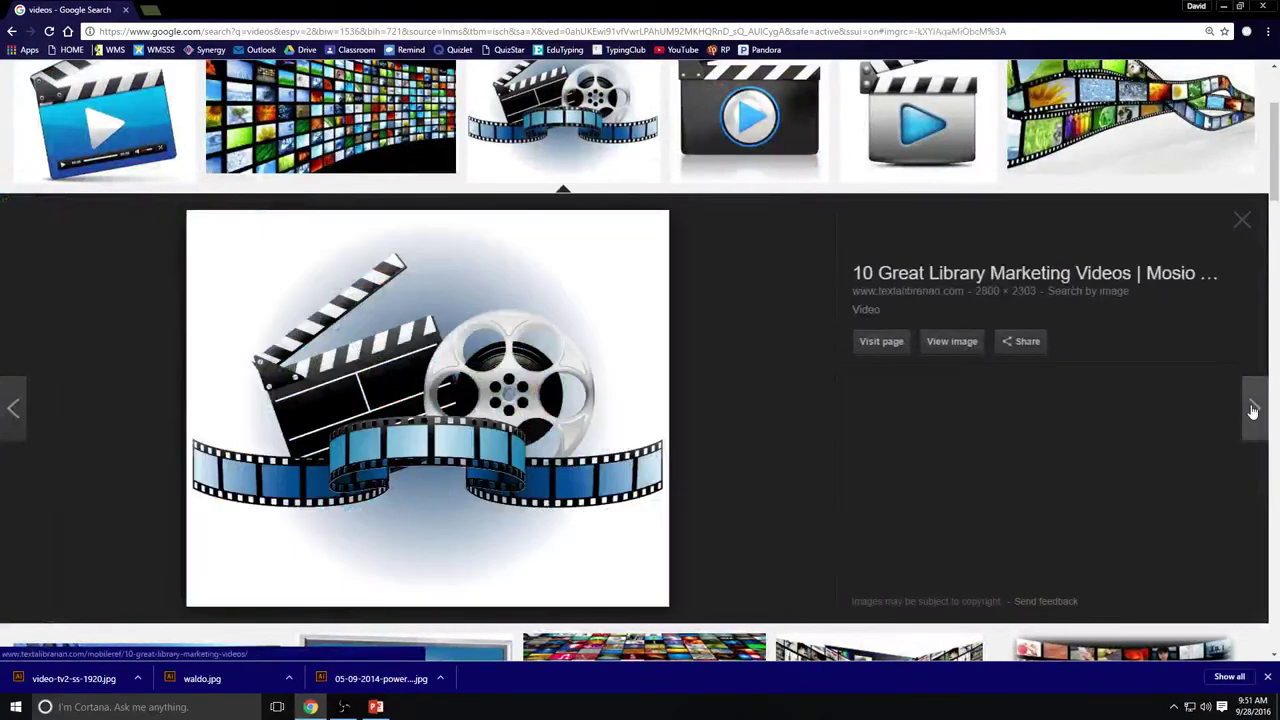
{"action": "left_click", "coordinate": [1253, 410]}
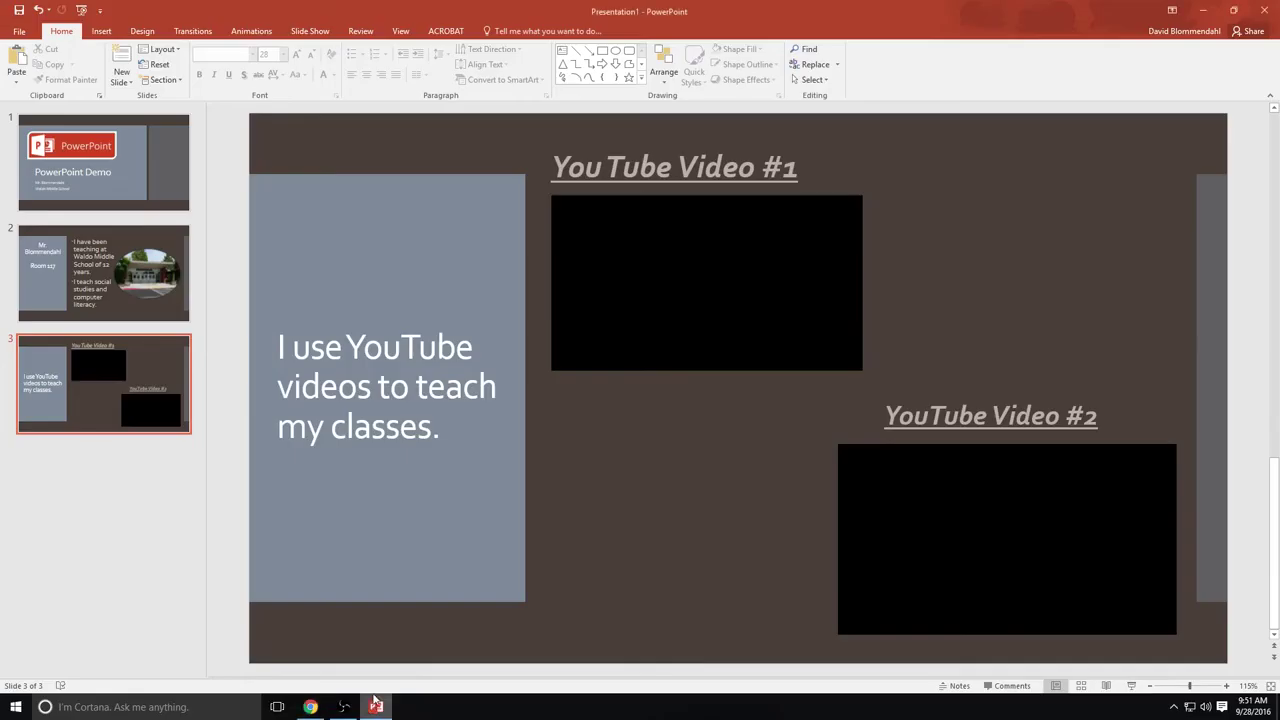
Insert the video-tv2-ss-1920 picture, sized about 2.39 by 4.24 inches, beside YouTube Video #1.
{"action": "left_click", "coordinate": [101, 31]}
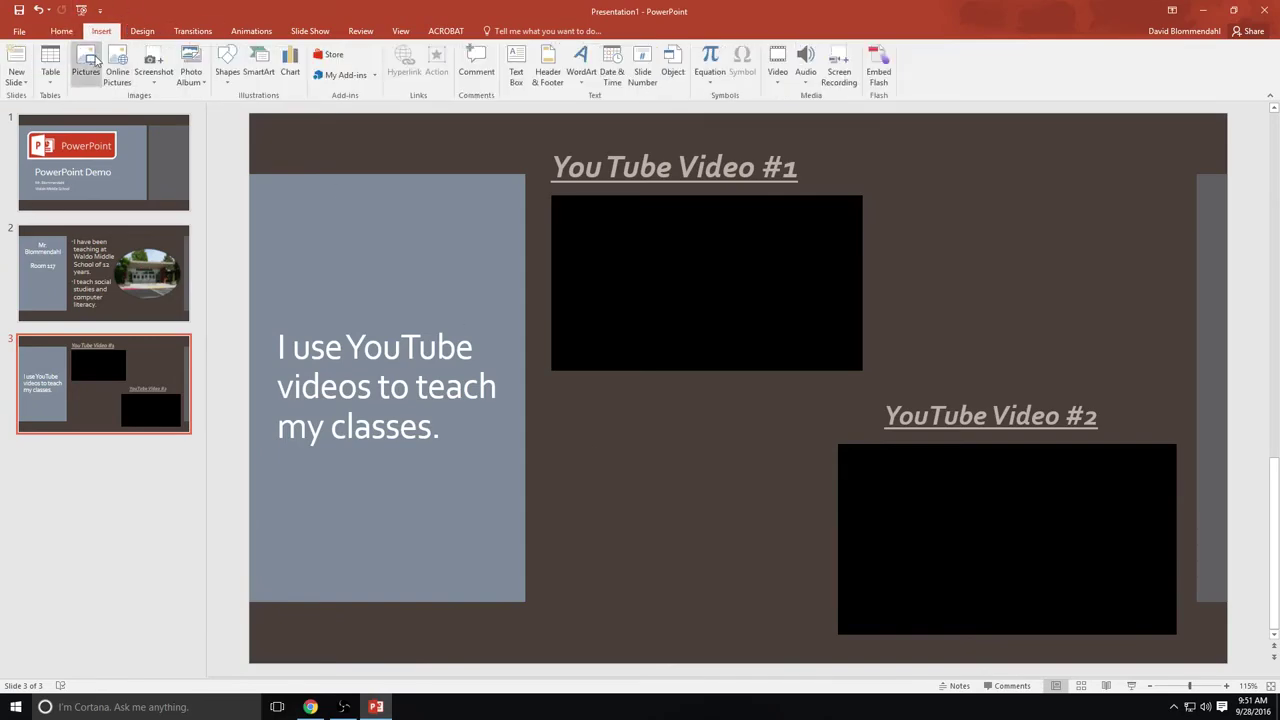
{"action": "left_click", "coordinate": [84, 60]}
{"action": "left_click", "coordinate": [175, 204]}
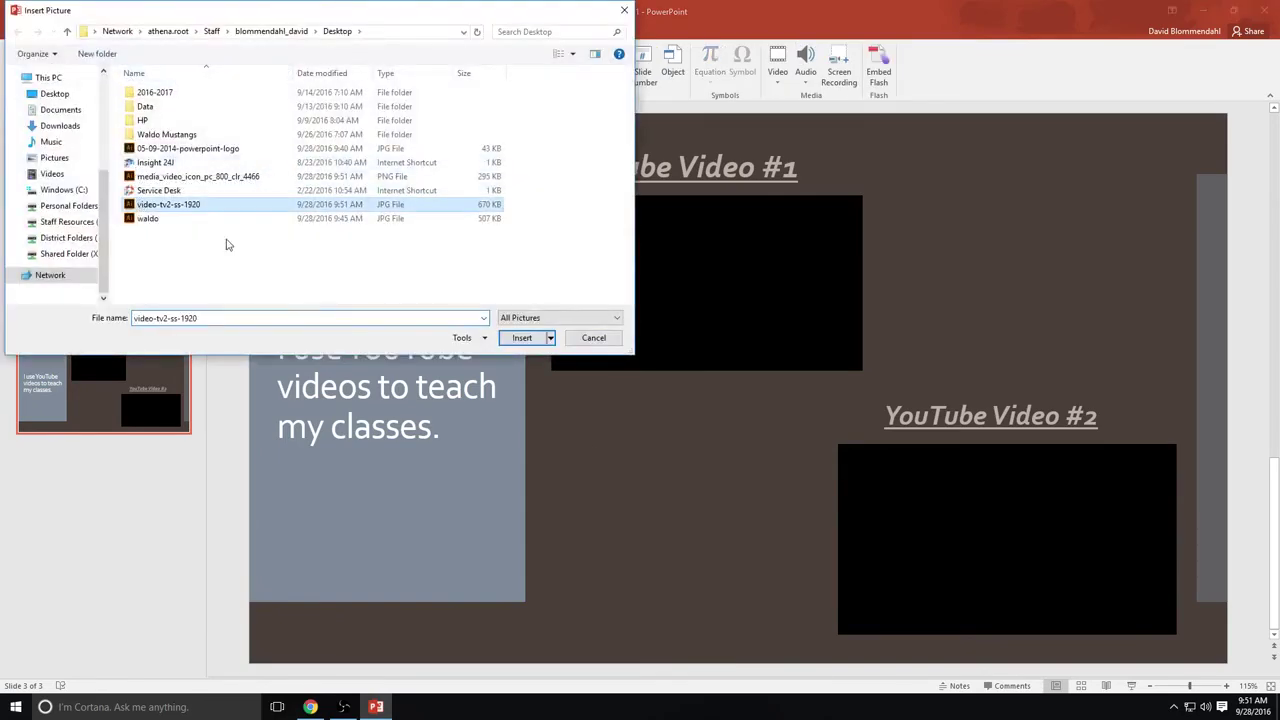
{"action": "left_click", "coordinate": [521, 338]}
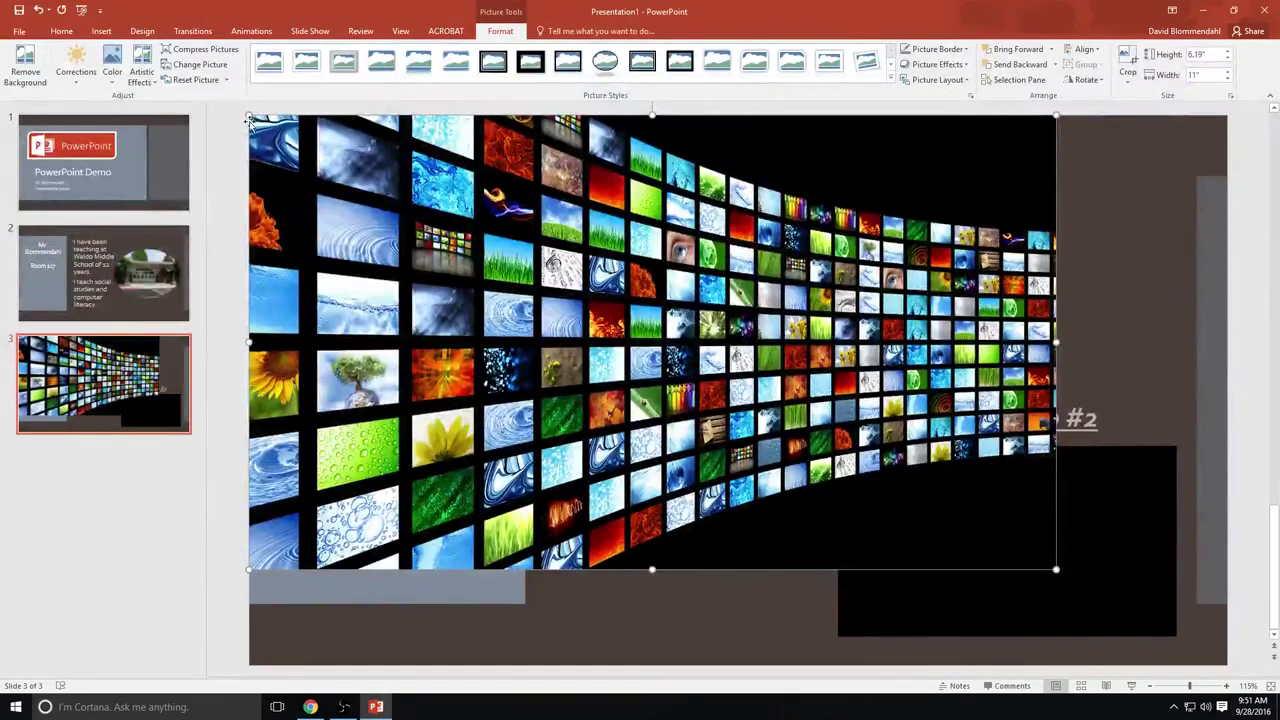
{"action": "left_click_drag", "start_coordinate": [244, 116], "coordinate": [768, 402]}
{"action": "left_click_drag", "start_coordinate": [808, 502], "coordinate": [894, 277]}
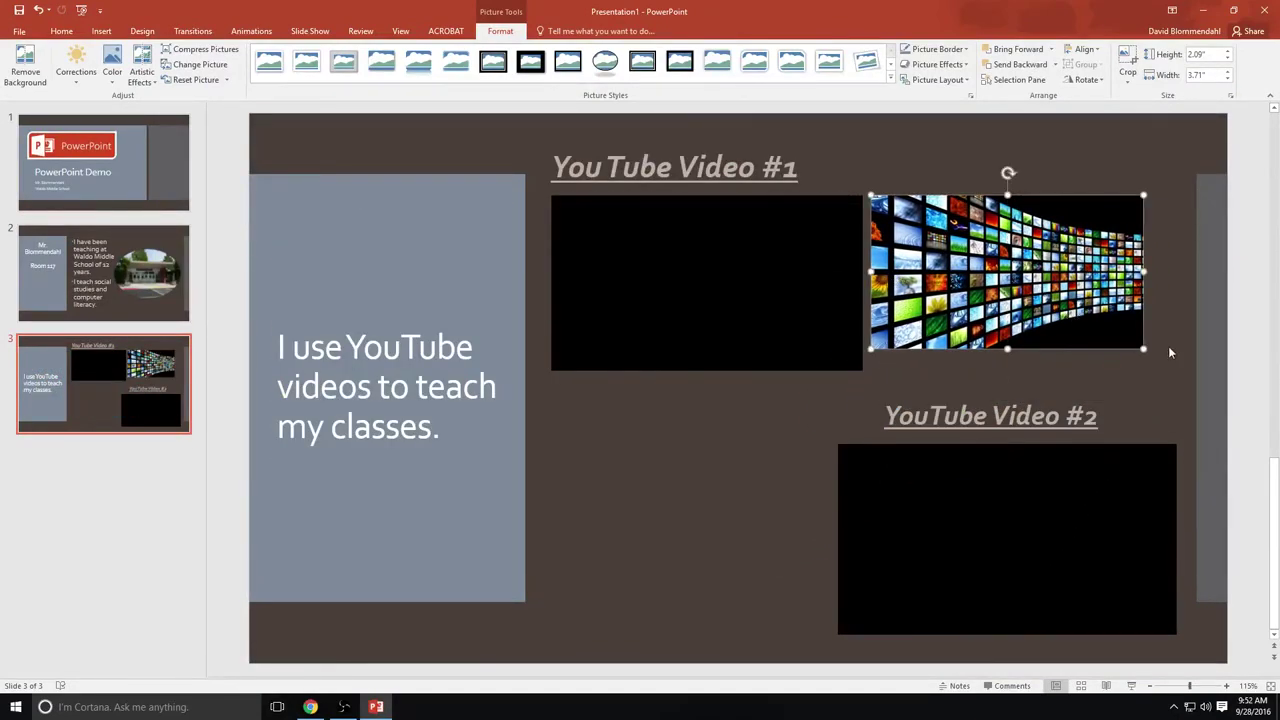
{"action": "left_click_drag", "start_coordinate": [1145, 351], "coordinate": [1180, 370]}
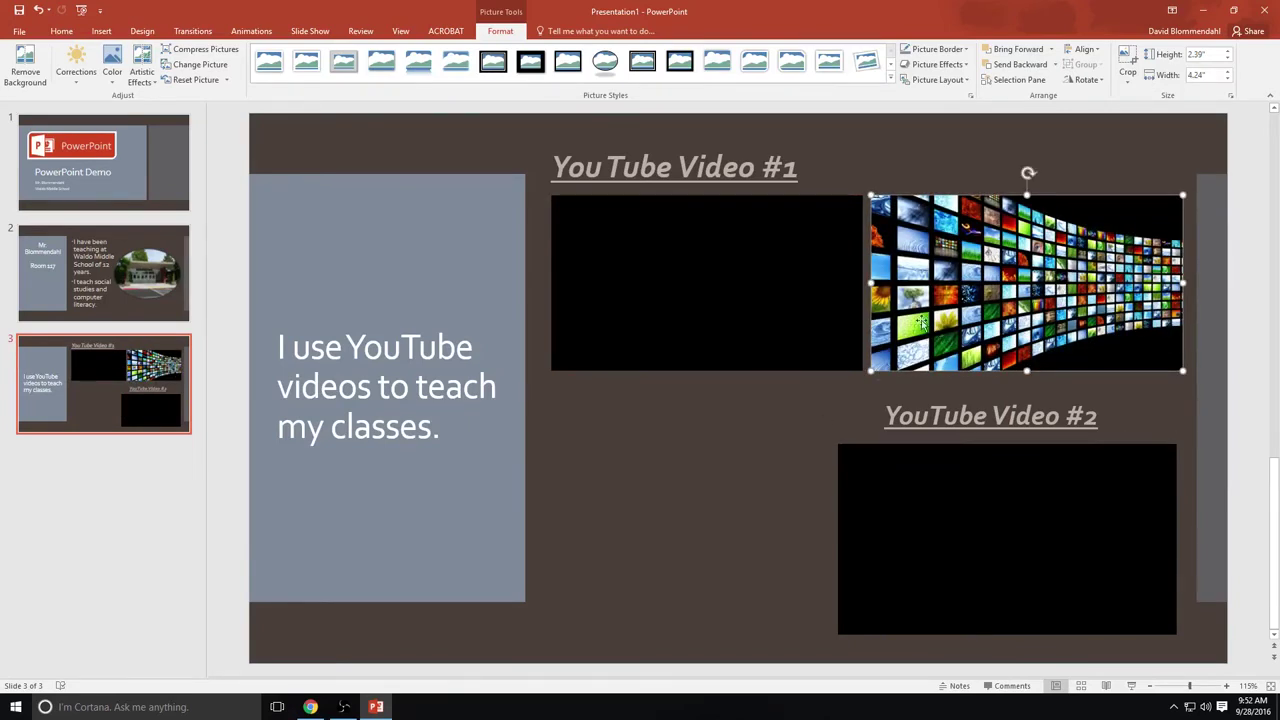
Apply the Snip Diagonal Corner, White picture style and nudge the picture into place.
{"action": "left_click", "coordinate": [383, 66]}
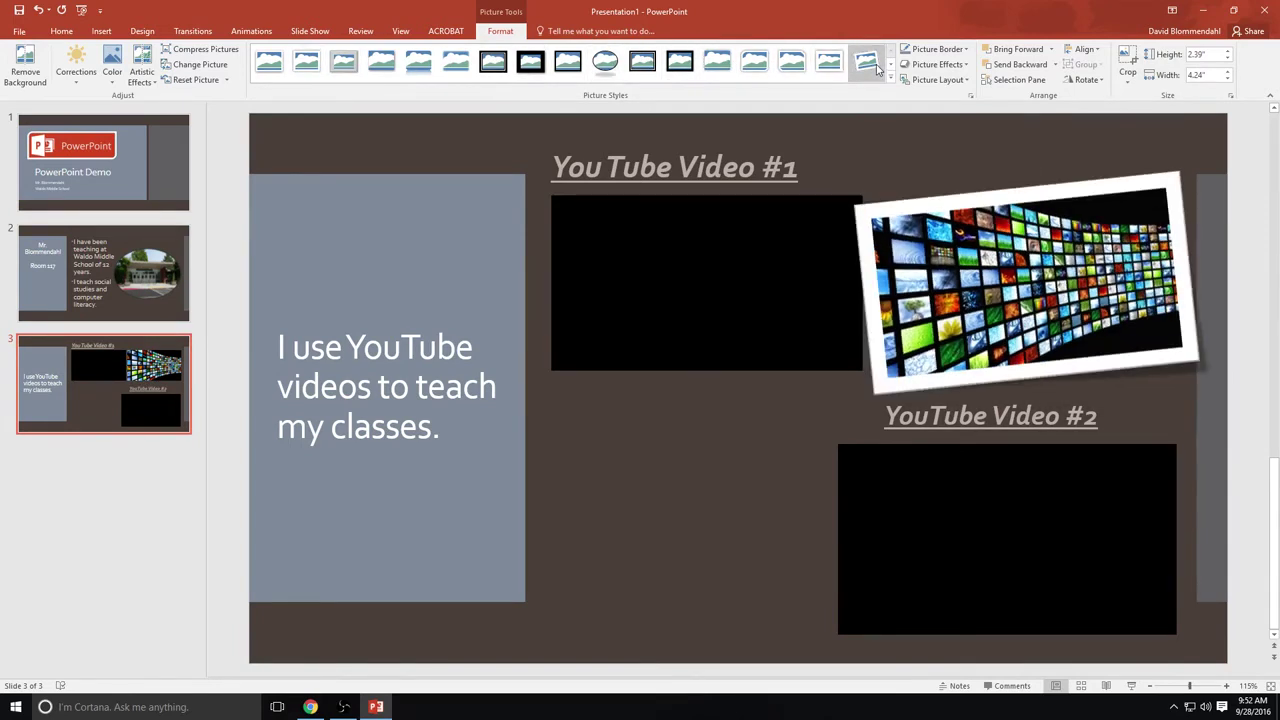
{"action": "left_click", "coordinate": [792, 63]}
{"action": "left_click_drag", "start_coordinate": [1071, 325], "coordinate": [1066, 309]}
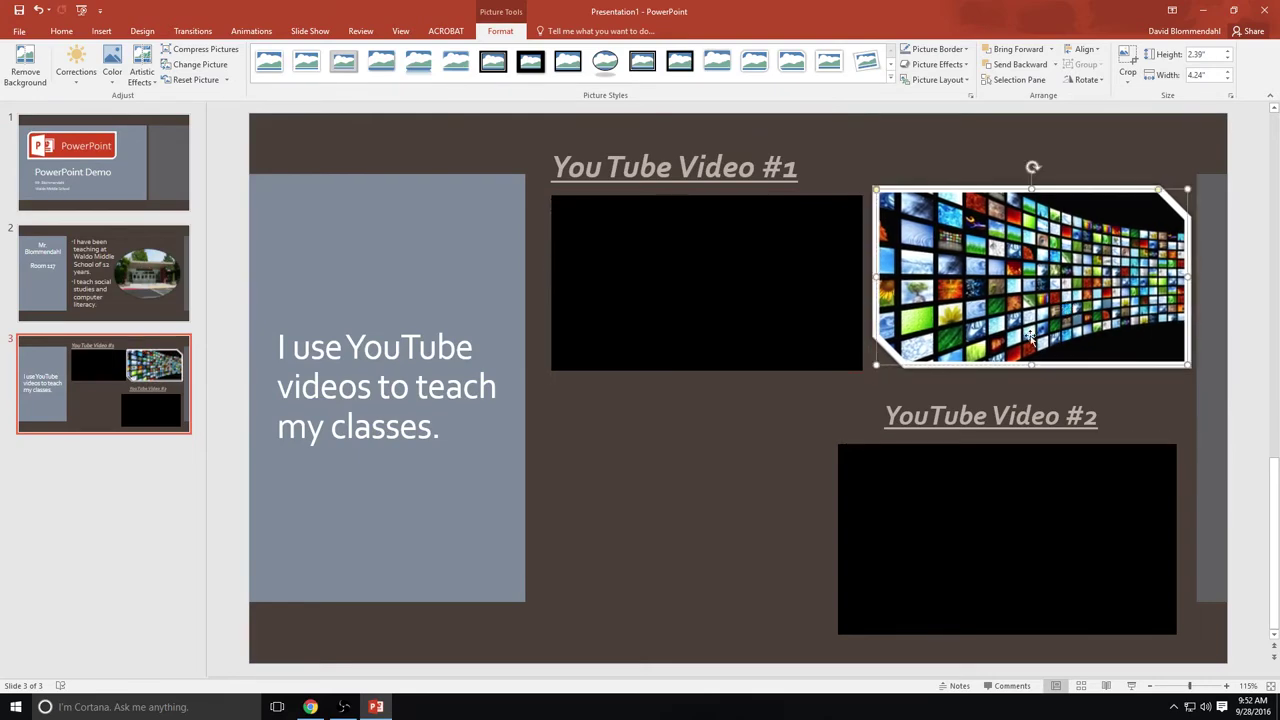
{"action": "left_click", "coordinate": [716, 438]}
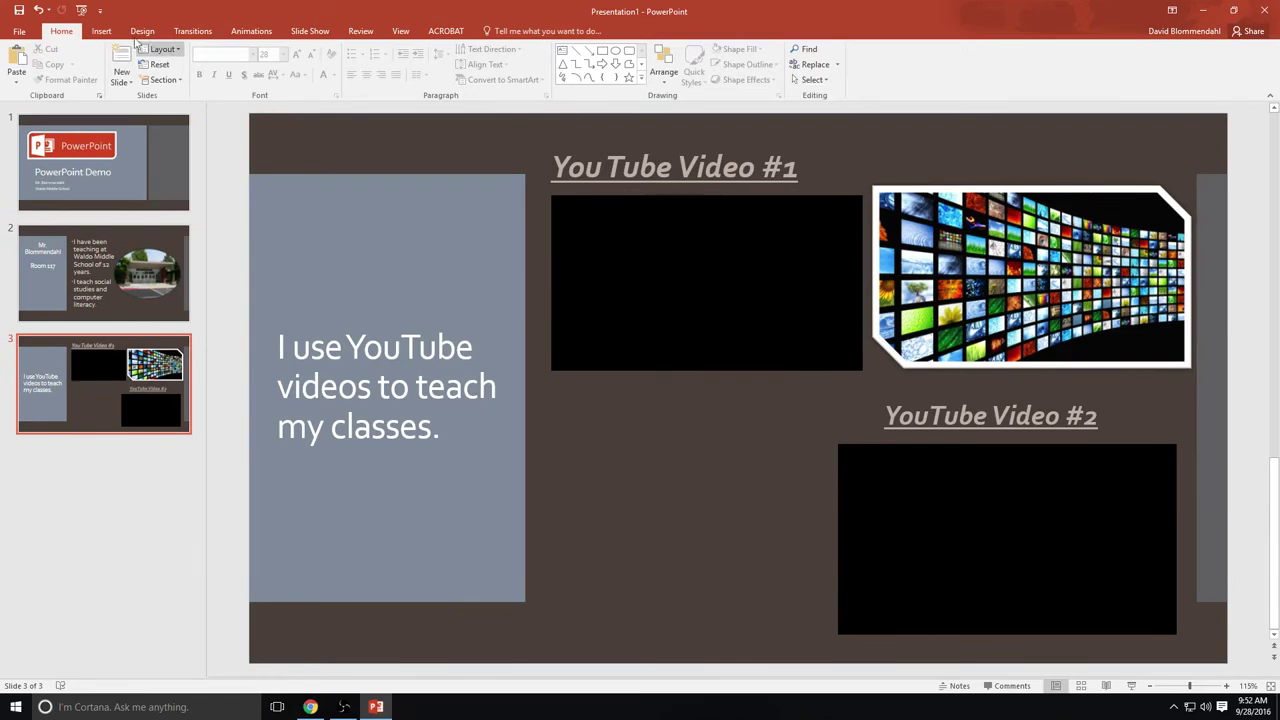
Insert the media_video_icon_pc_800_clr_4466 clapperboard, sized to 3.69 inches, below YouTube Video #1.
{"action": "left_click", "coordinate": [101, 32]}
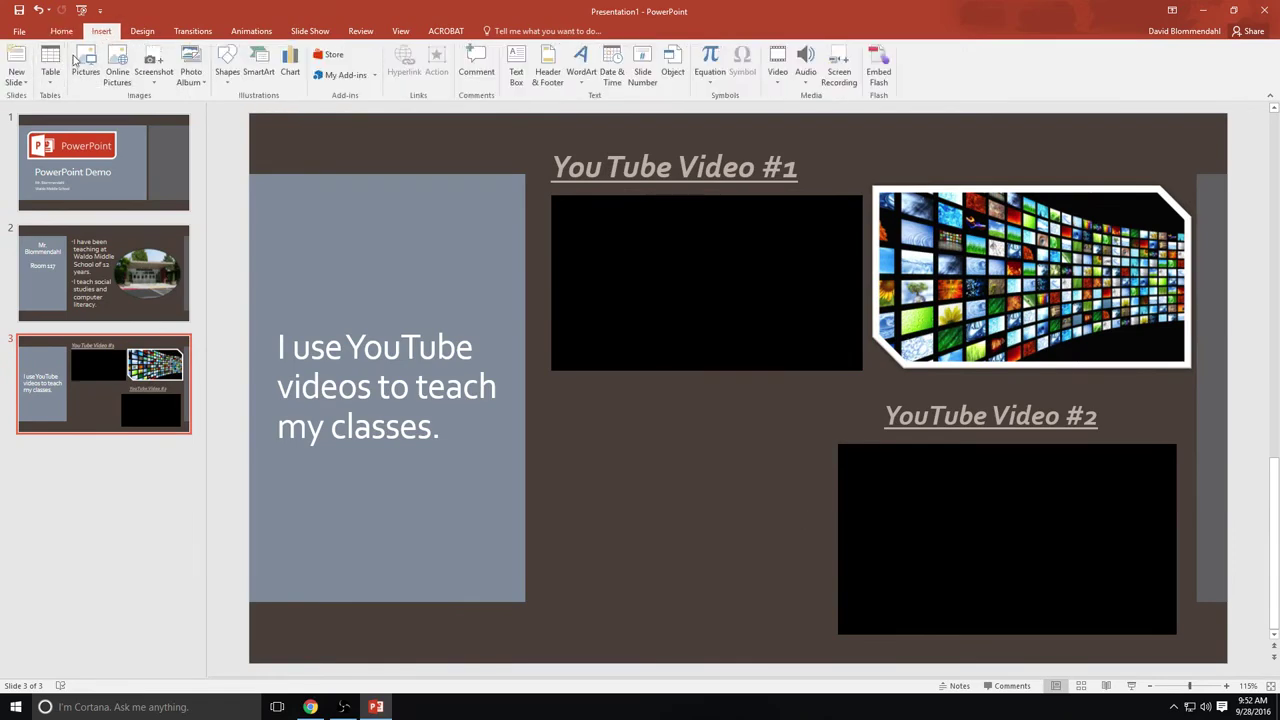
{"action": "left_click", "coordinate": [80, 62]}
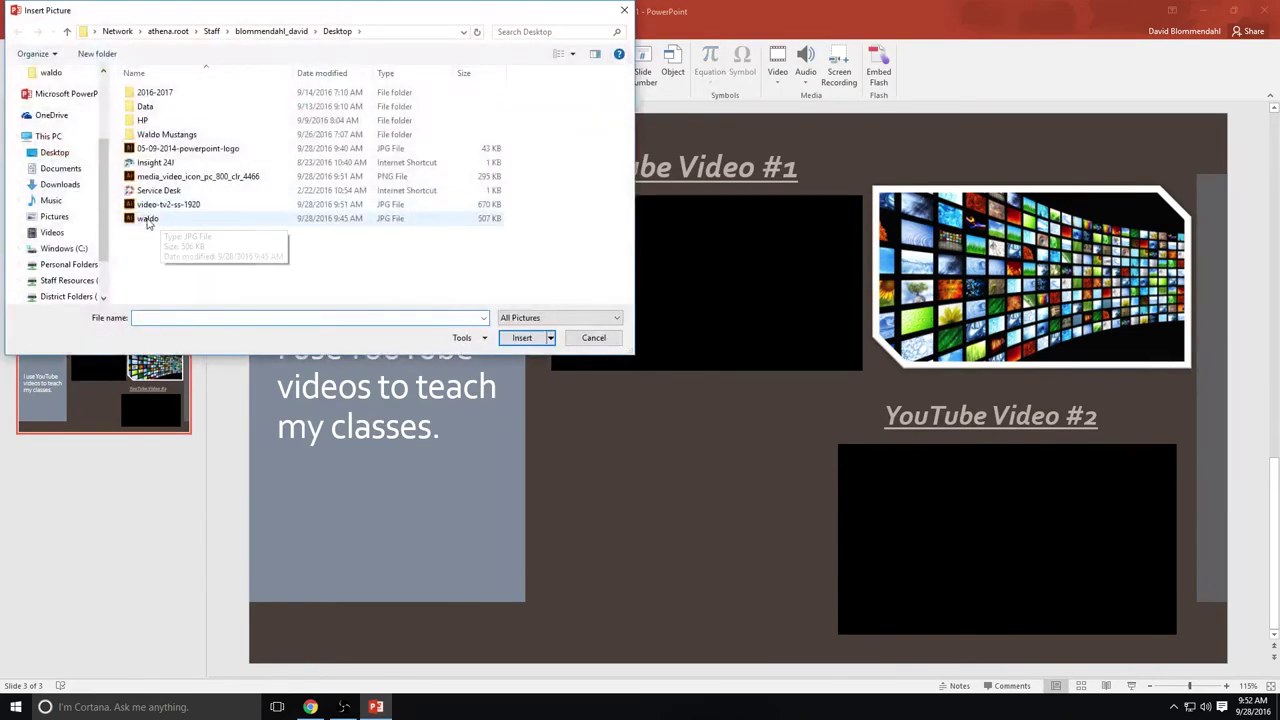
{"action": "left_click", "coordinate": [157, 178]}
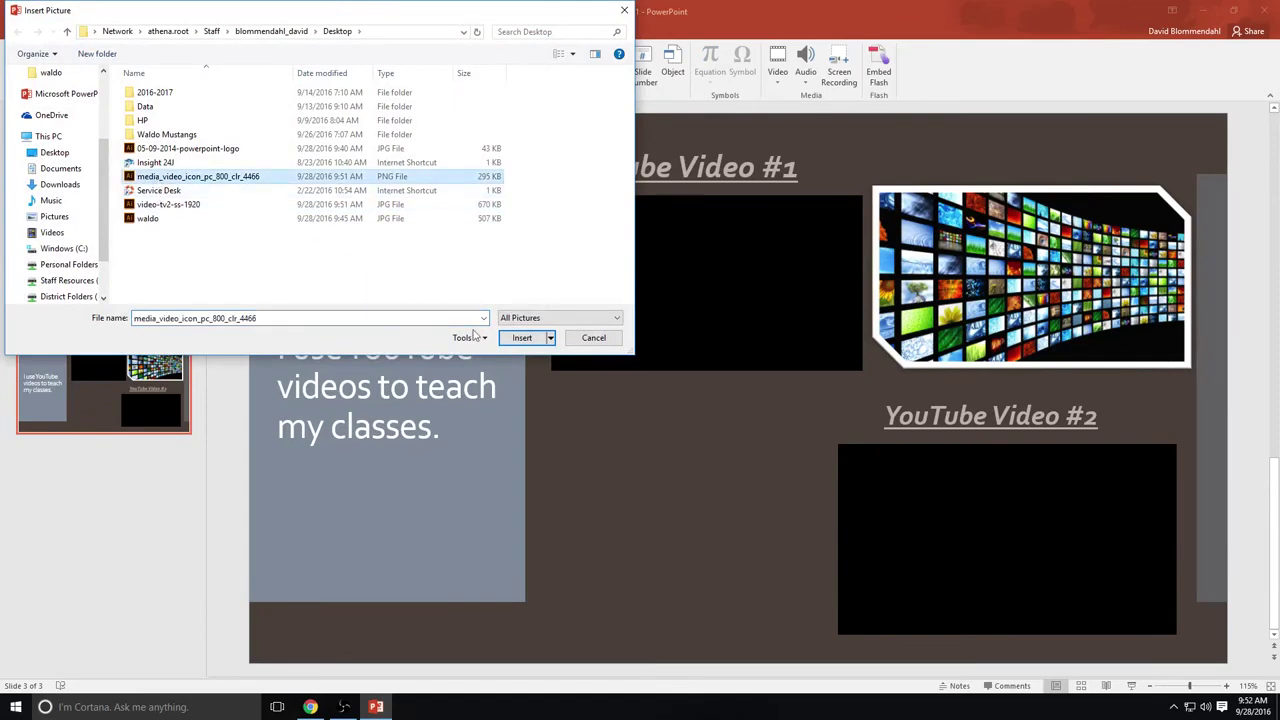
{"action": "left_click", "coordinate": [522, 338]}
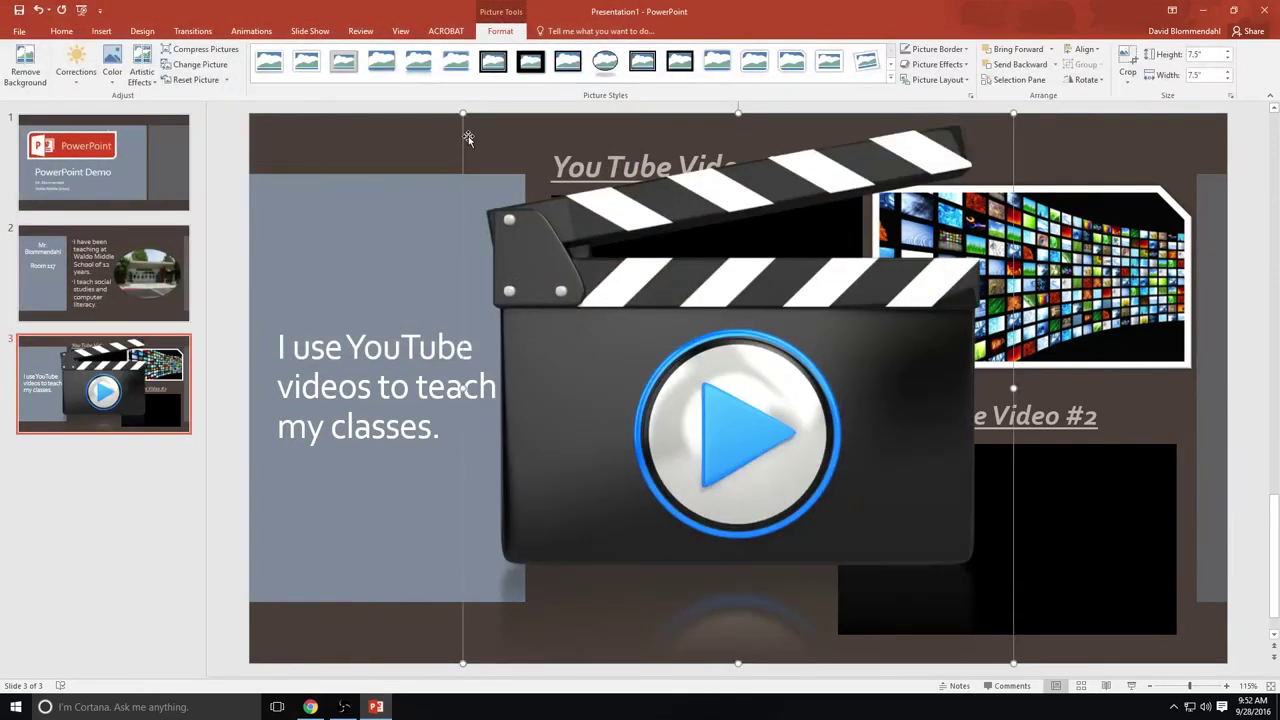
{"action": "left_click_drag", "start_coordinate": [462, 114], "coordinate": [845, 510]}
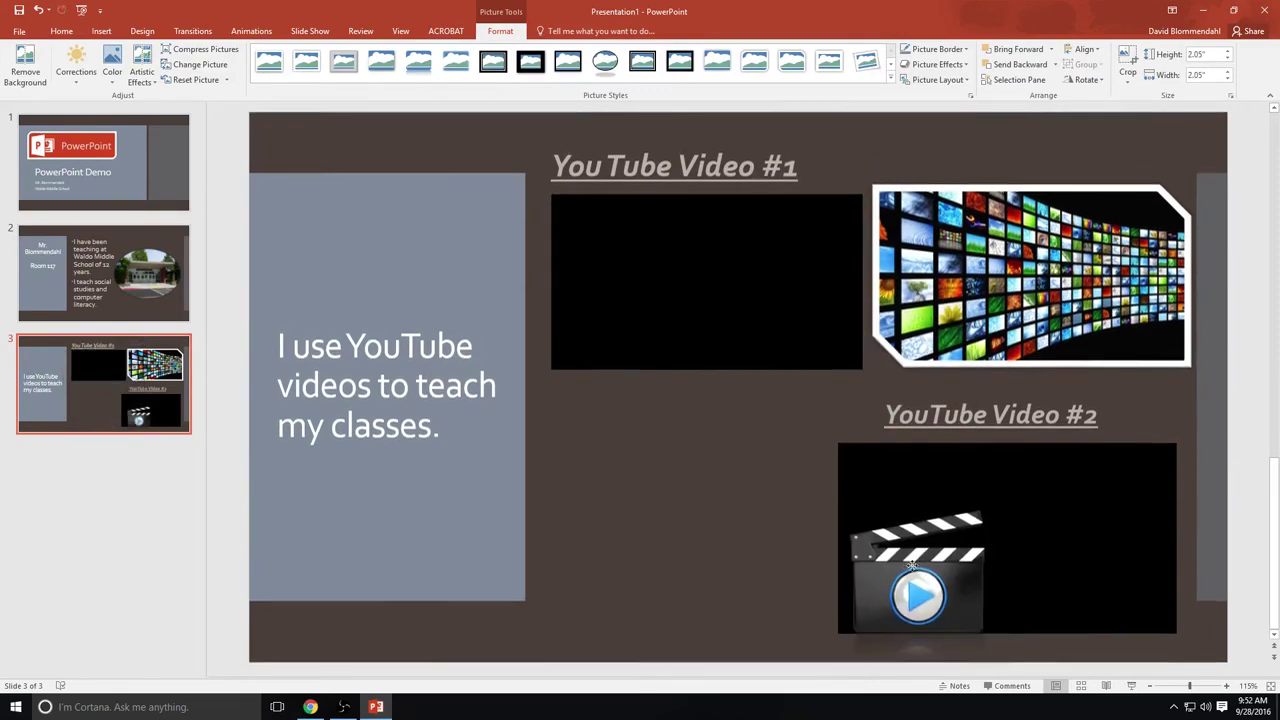
{"action": "left_click_drag", "start_coordinate": [908, 563], "coordinate": [626, 443]}
{"action": "left_click_drag", "start_coordinate": [701, 540], "coordinate": [822, 625]}
{"action": "left_click_drag", "start_coordinate": [766, 563], "coordinate": [760, 542]}
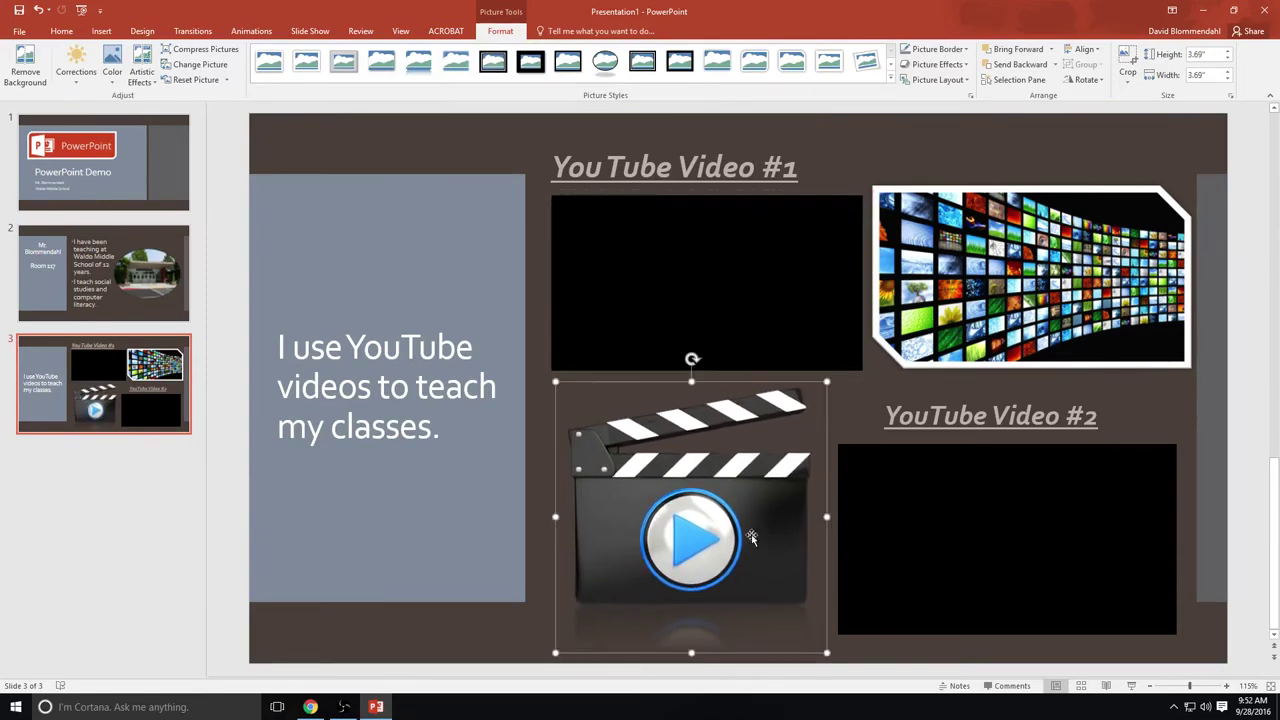
{"action": "left_click", "coordinate": [853, 149]}
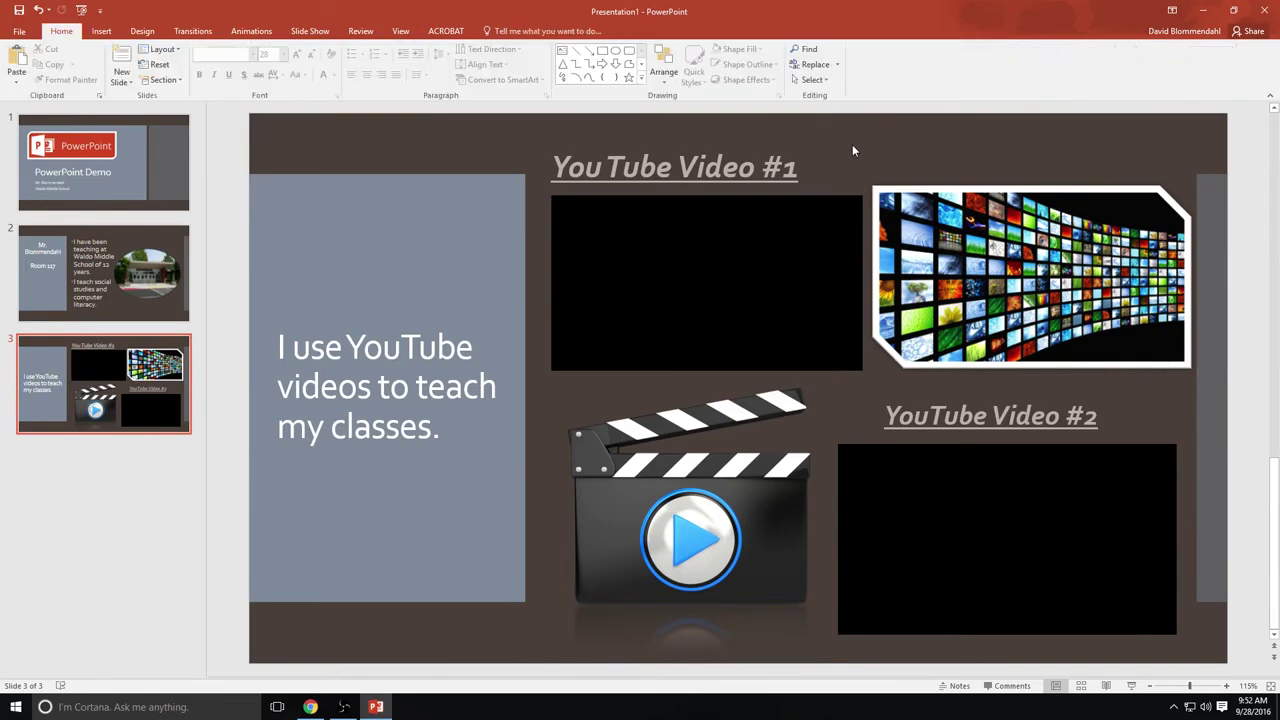
Return to slide 1, glance at Slide Show and Animations, then show the transition effects.
{"action": "left_click", "coordinate": [113, 176]}
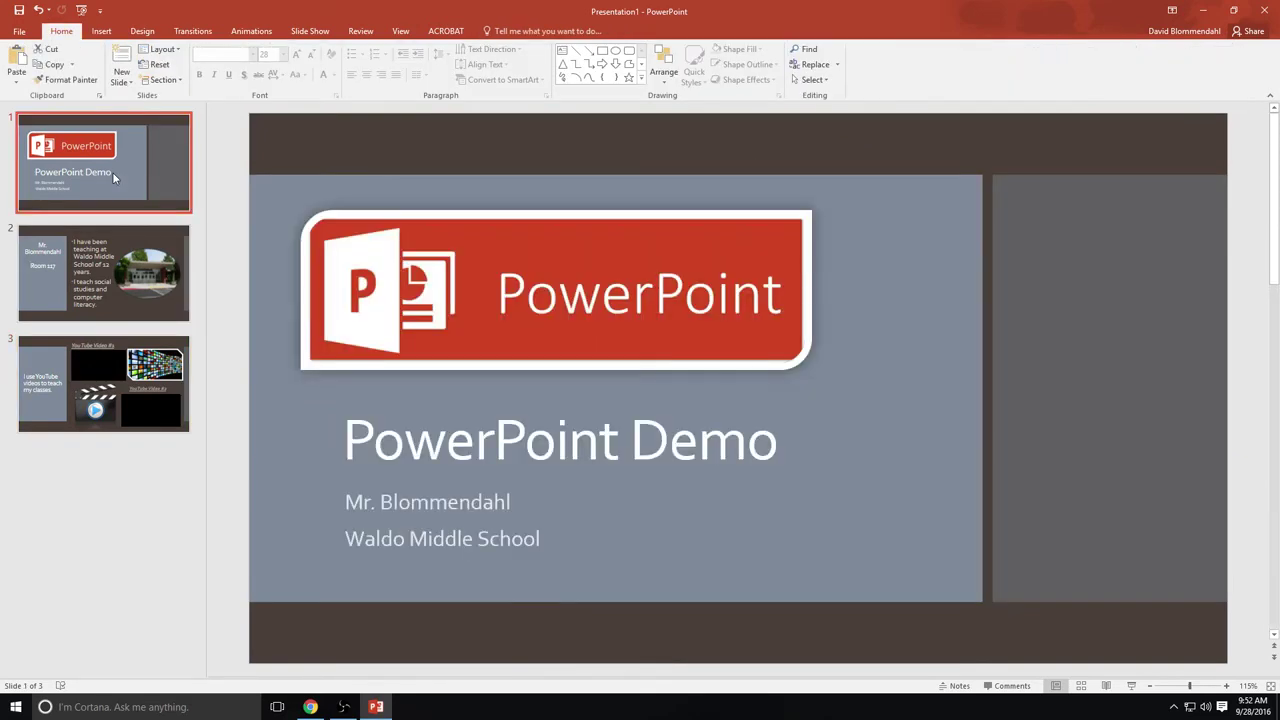
{"action": "left_click", "coordinate": [311, 31]}
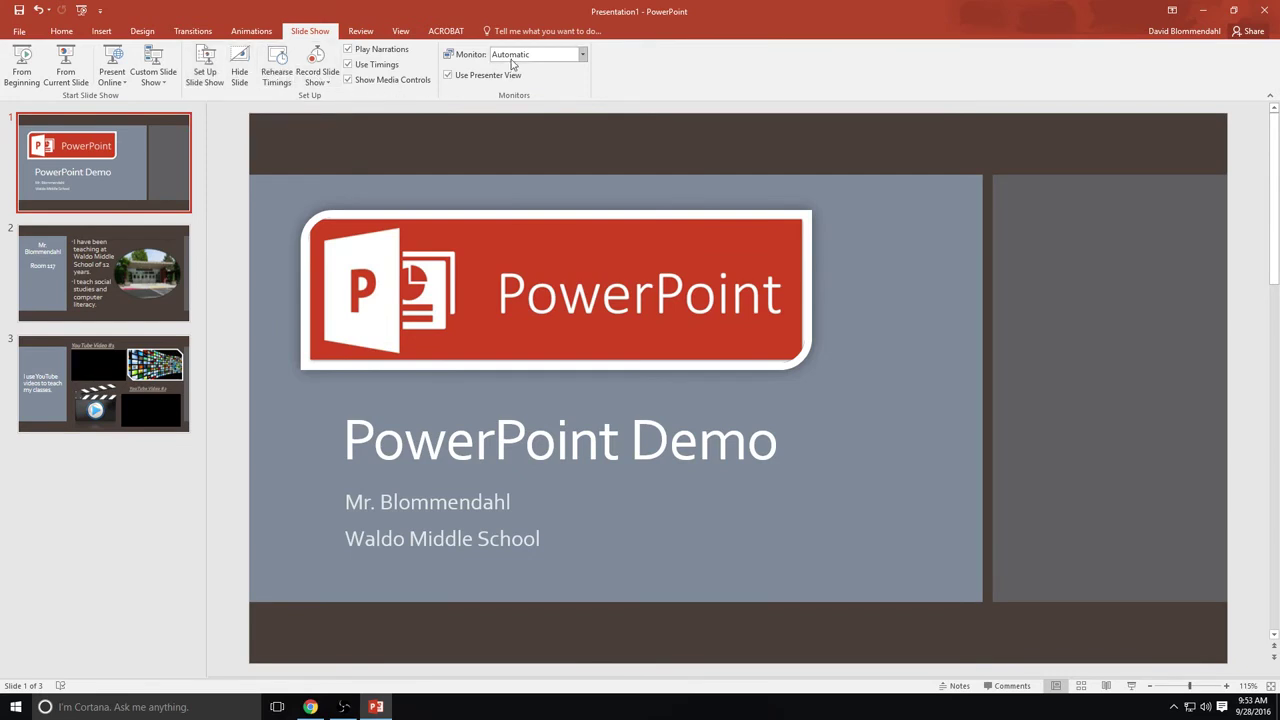
{"action": "left_click", "coordinate": [251, 32]}
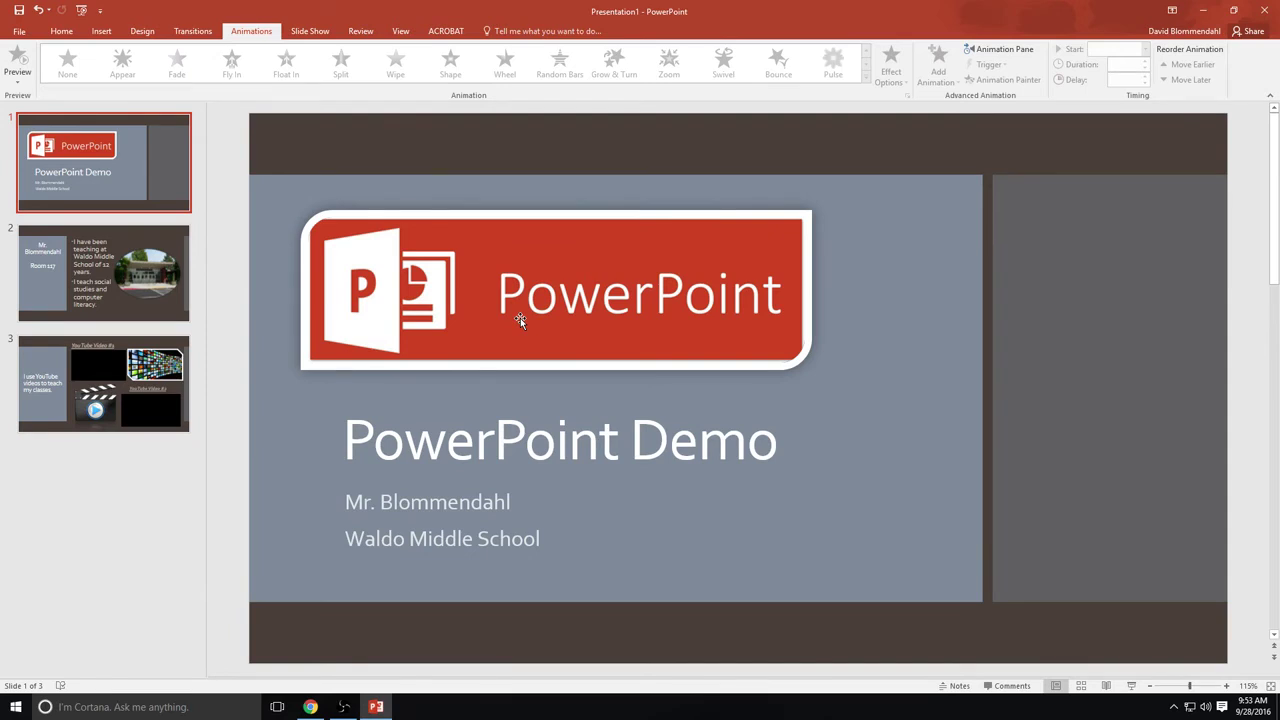
{"action": "left_click", "coordinate": [197, 33]}
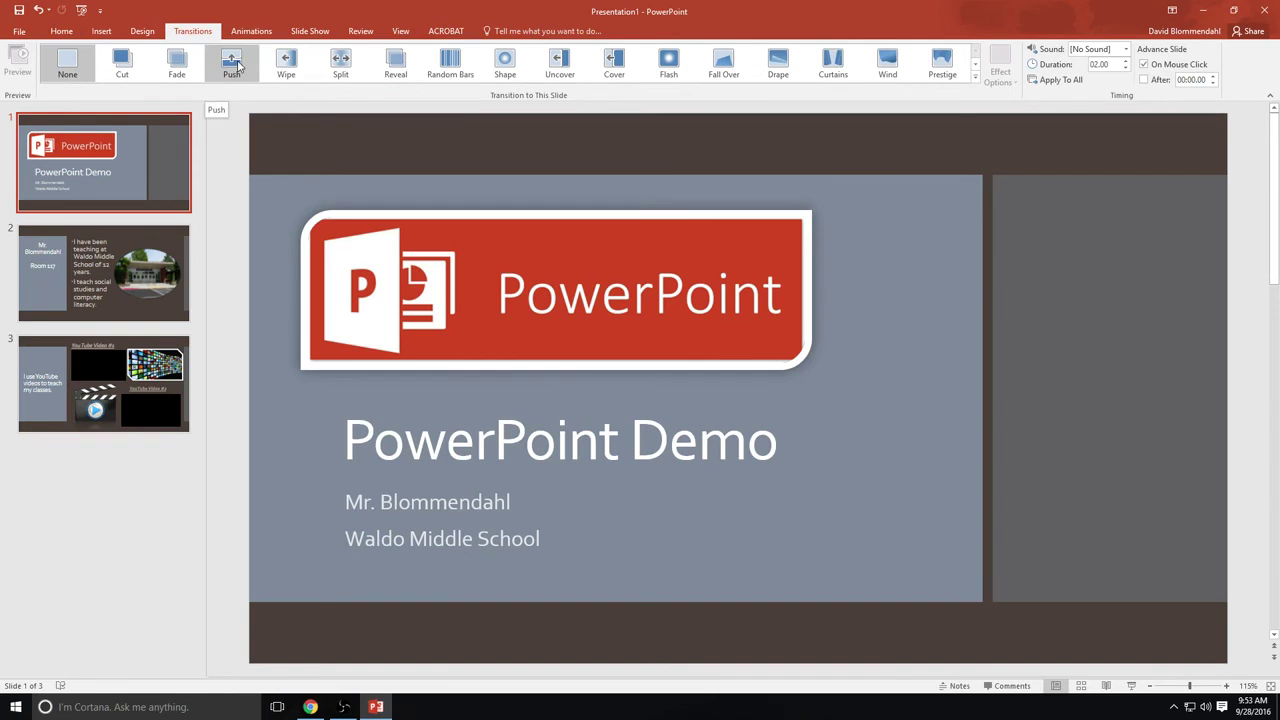
Apply the Push transition (01.00 seconds) to slide 1, then to all three selected slides.
{"action": "left_click", "coordinate": [234, 62]}
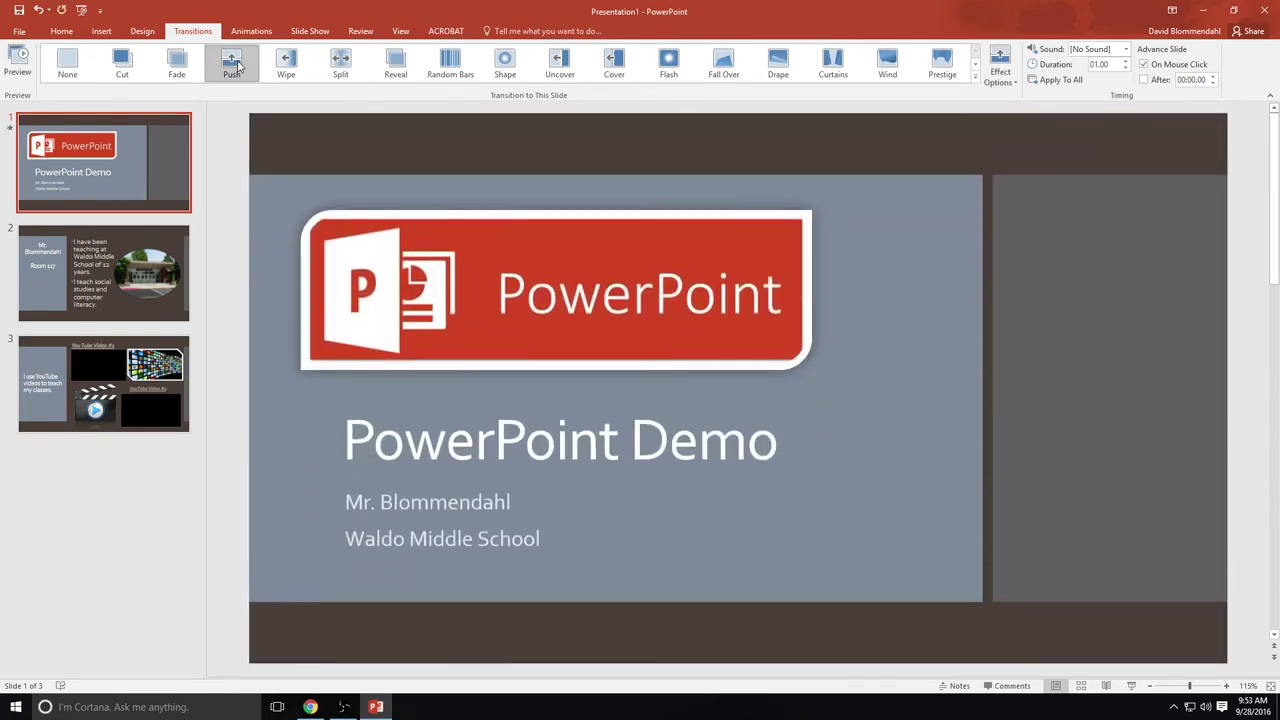
{"action": "left_click", "coordinate": [100, 493]}
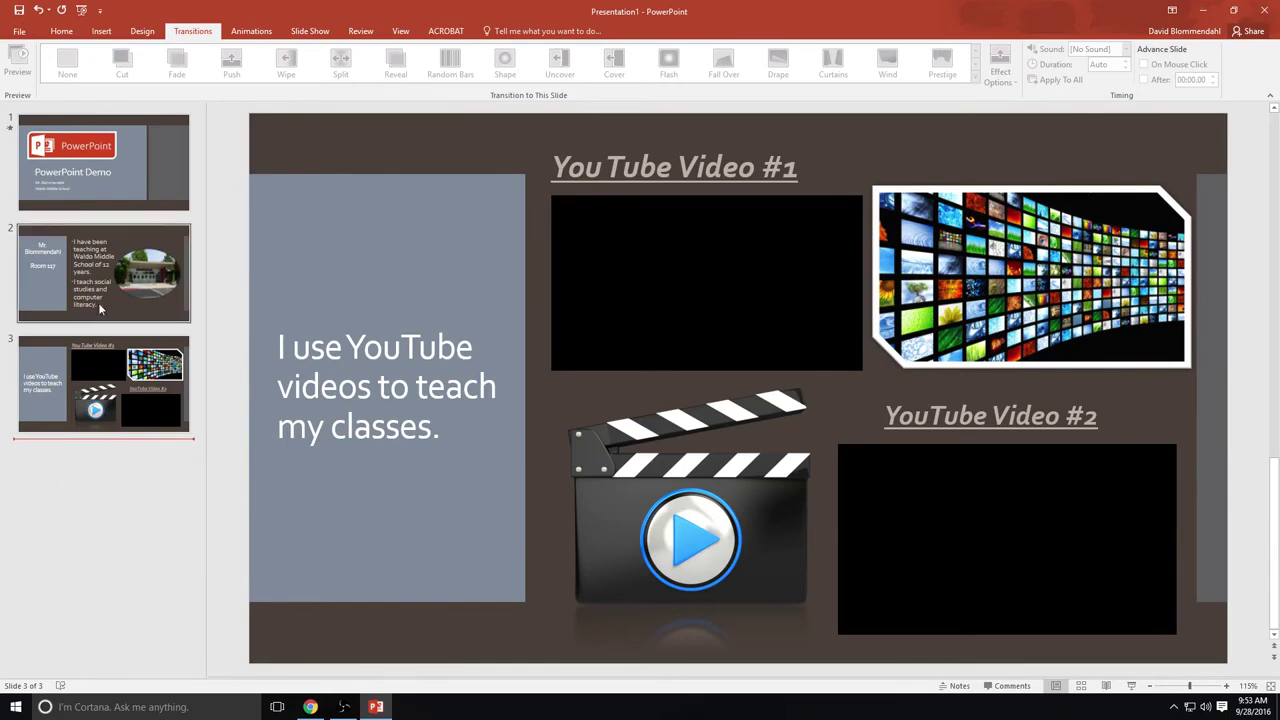
{"action": "left_click", "coordinate": [134, 200]}
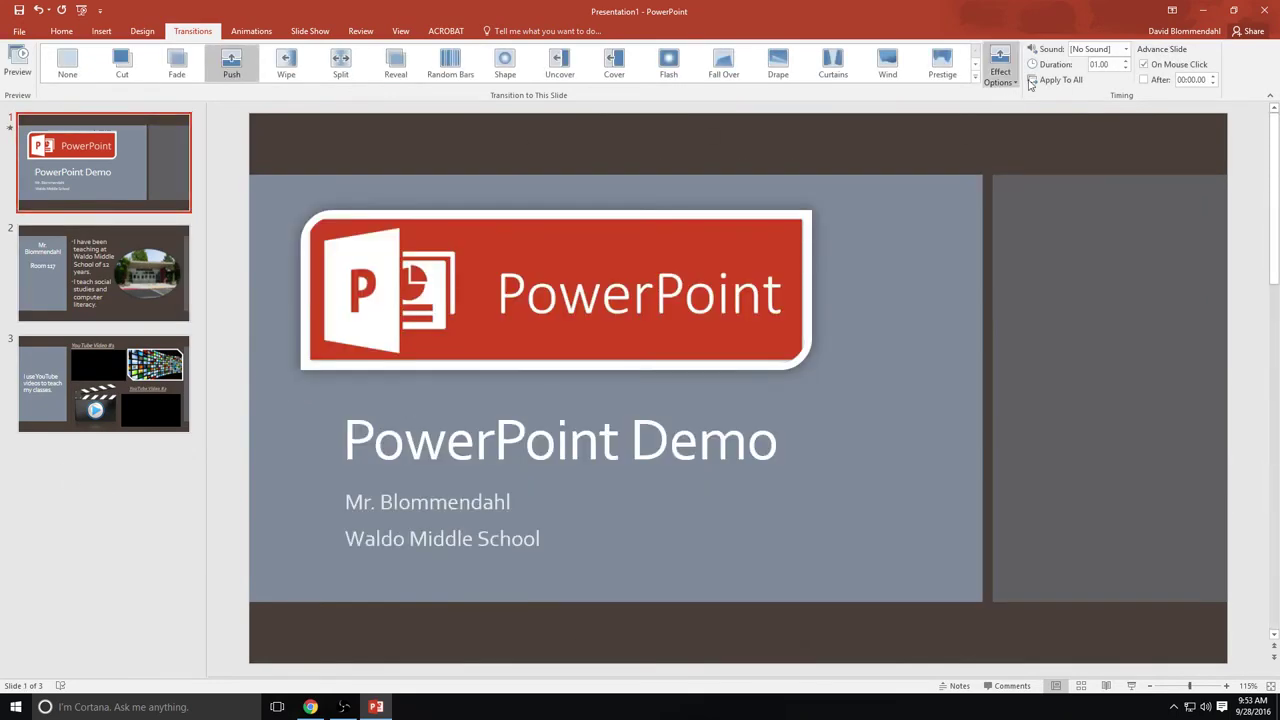
{"action": "left_click", "coordinate": [56, 33]}
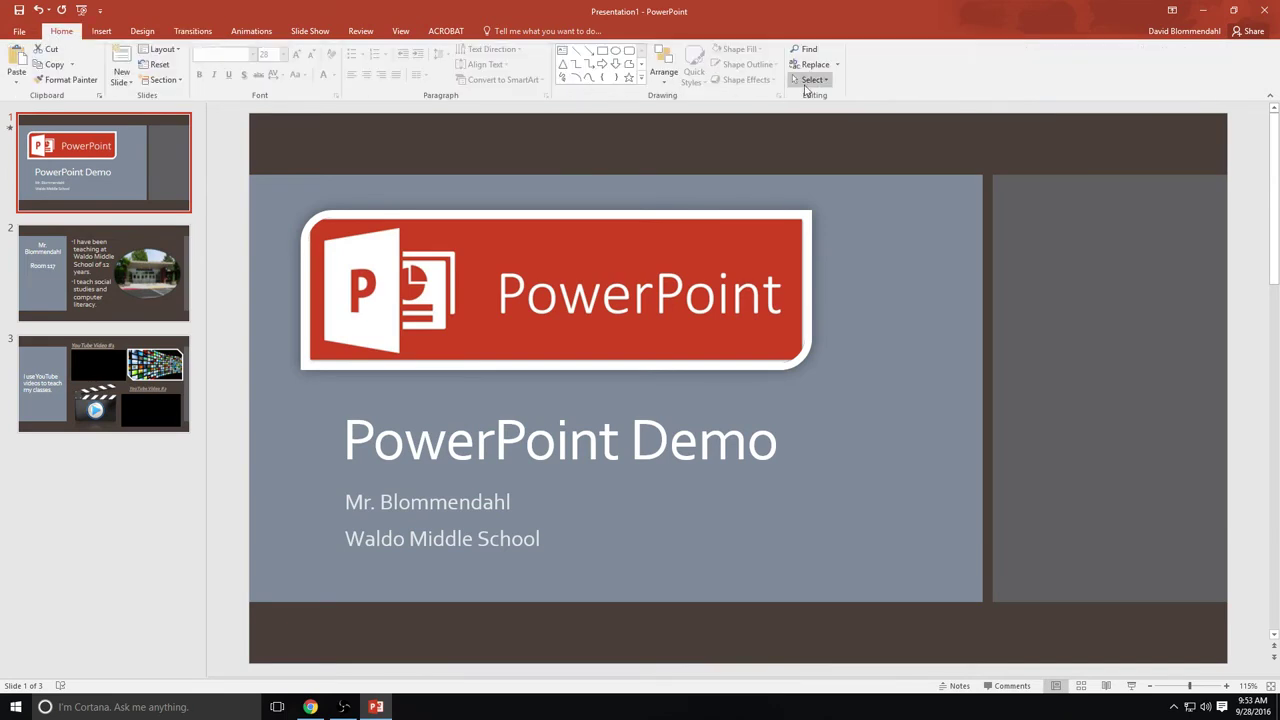
{"action": "left_click", "coordinate": [818, 82]}
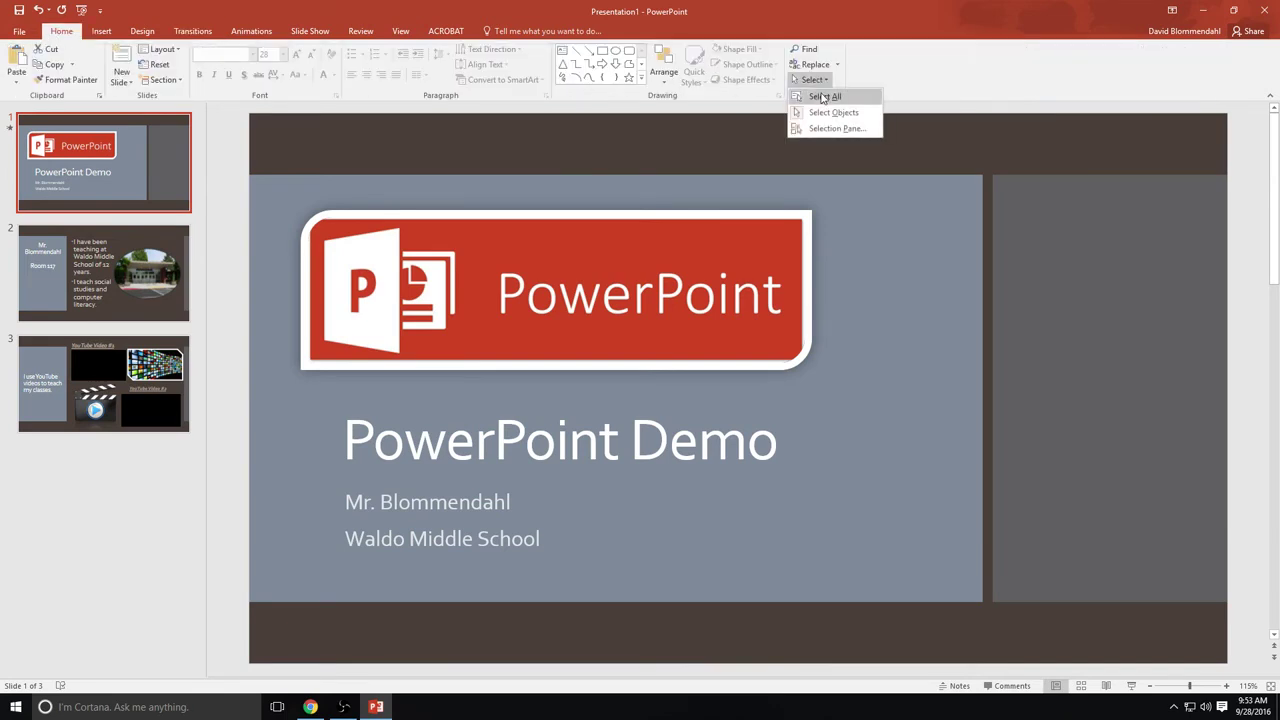
{"action": "left_click", "coordinate": [824, 97]}
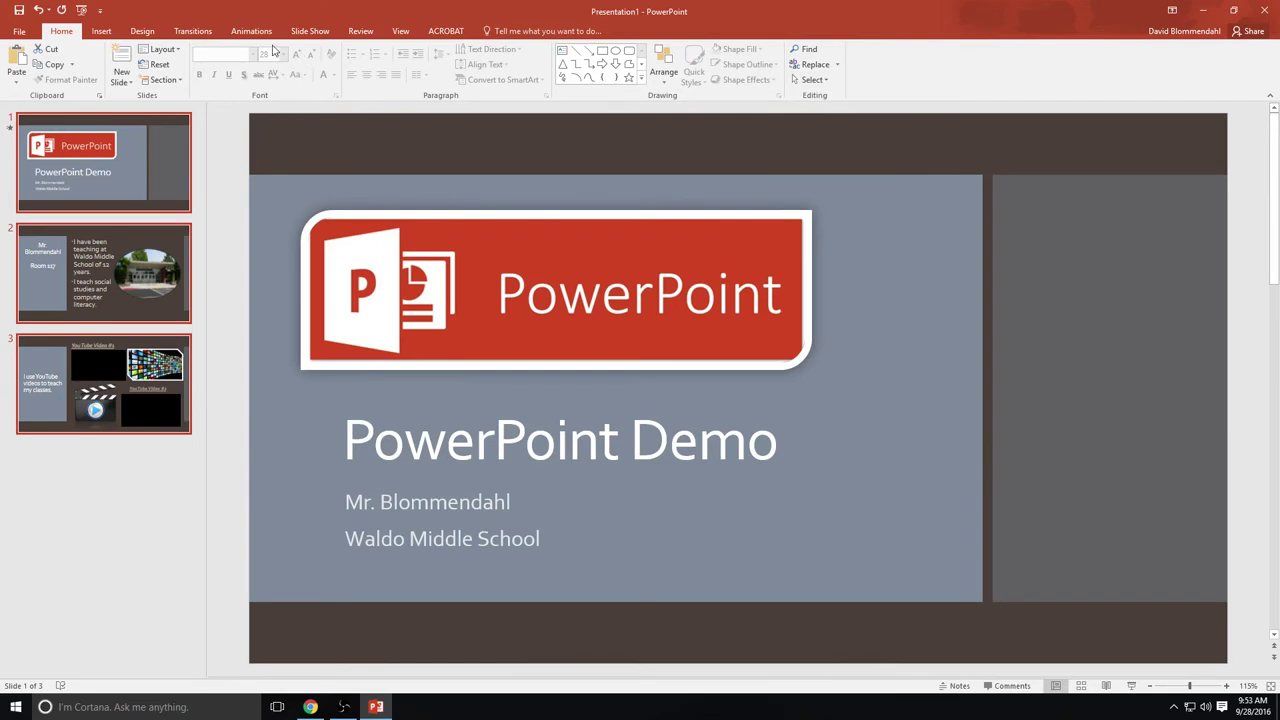
{"action": "left_click", "coordinate": [193, 31]}
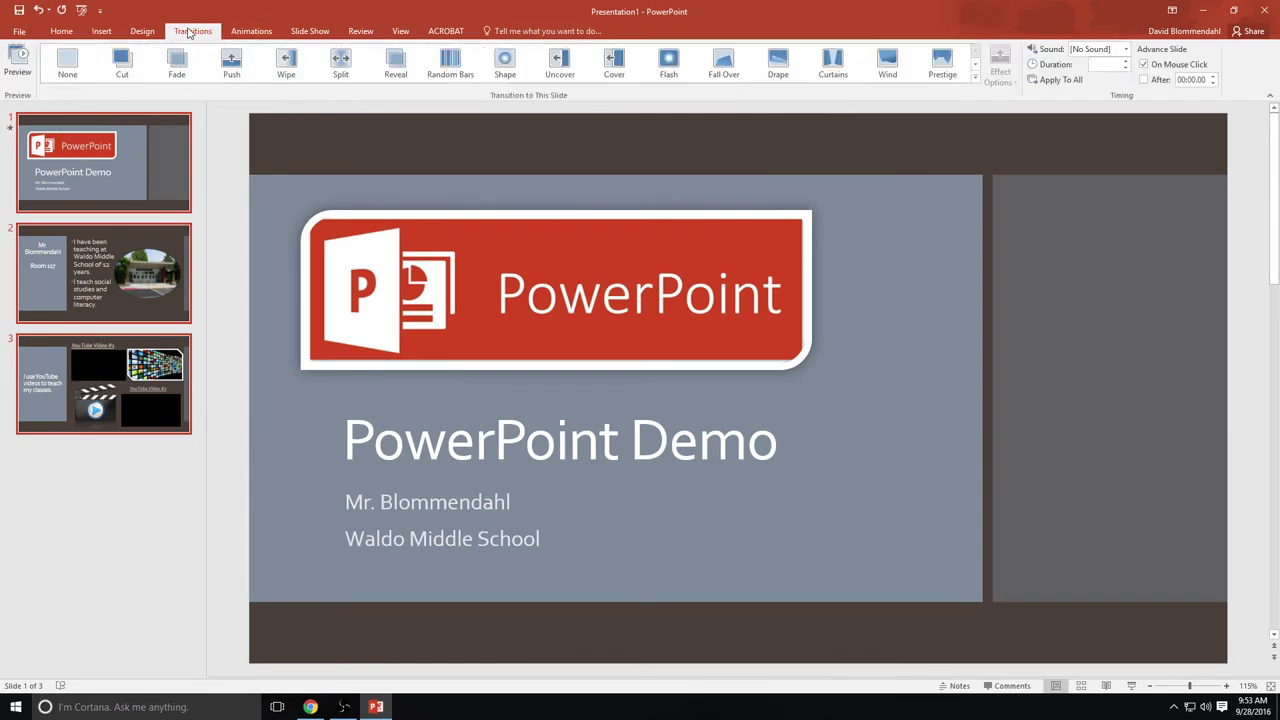
{"action": "left_click", "coordinate": [233, 62]}
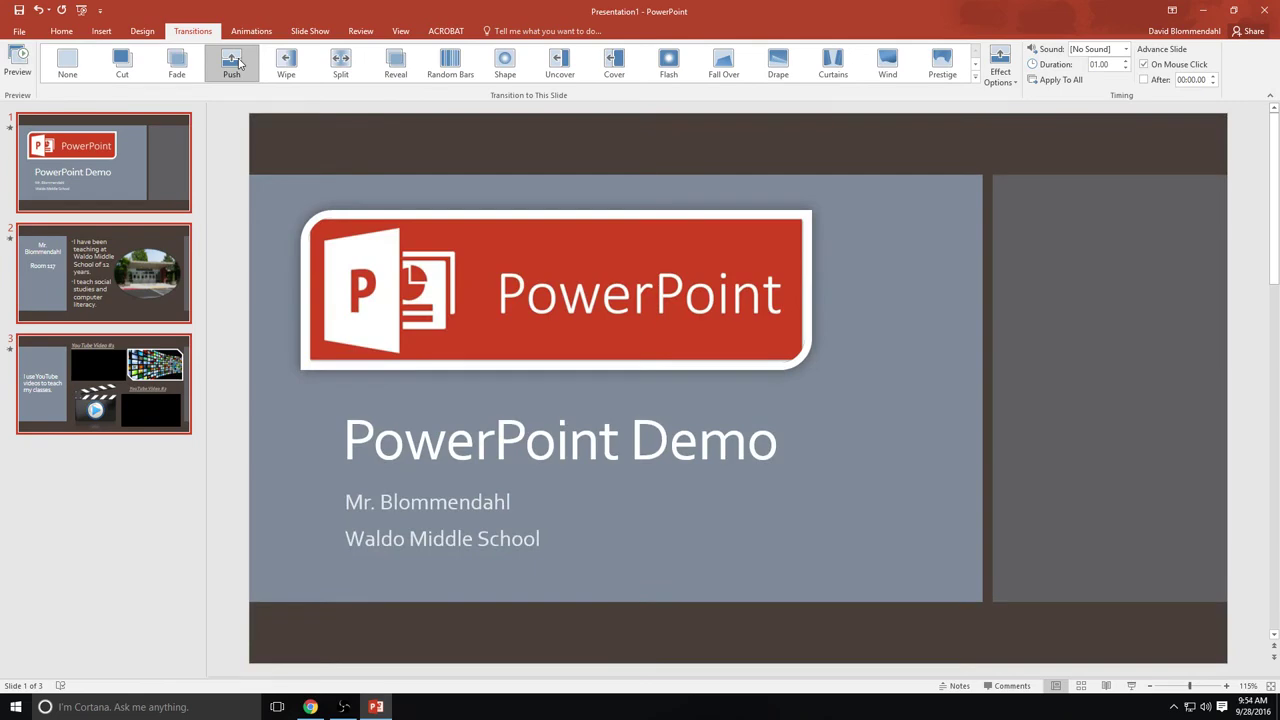
{"action": "left_click", "coordinate": [96, 484]}
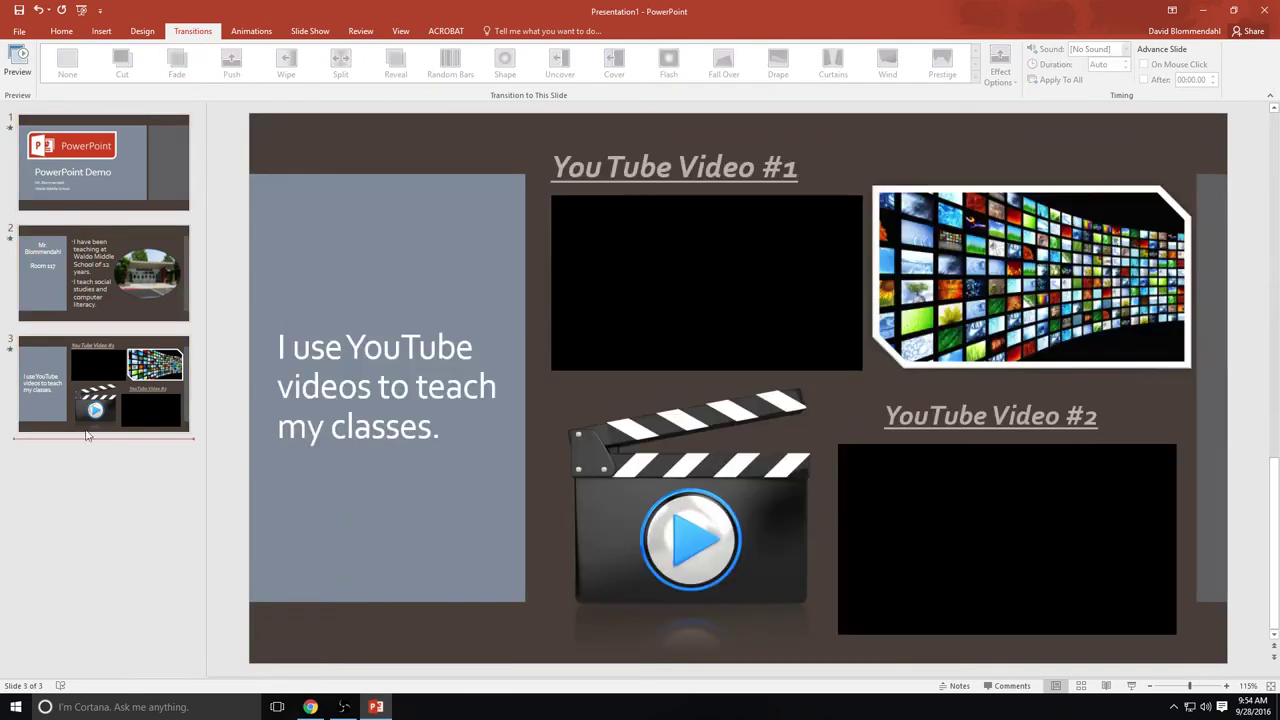
Give slide 2's first bullet the Grow & Turn entrance animation.
{"action": "left_click", "coordinate": [90, 285]}
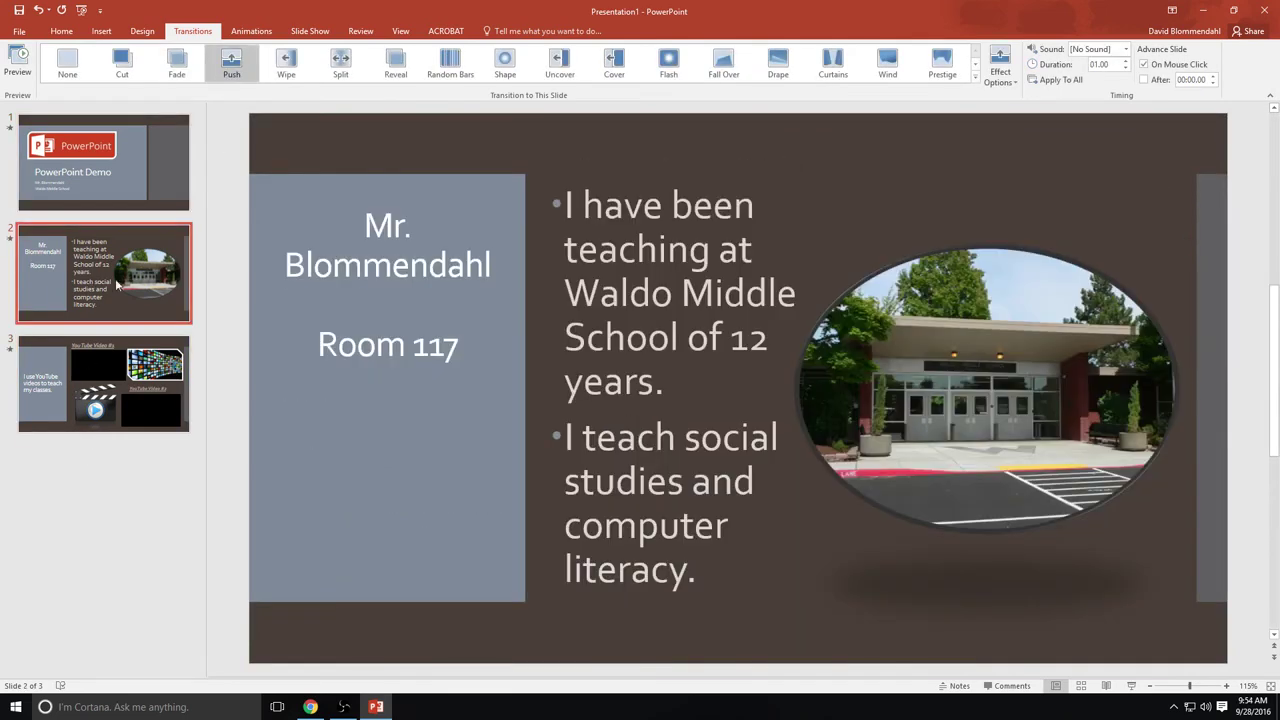
{"action": "left_click", "coordinate": [667, 381]}
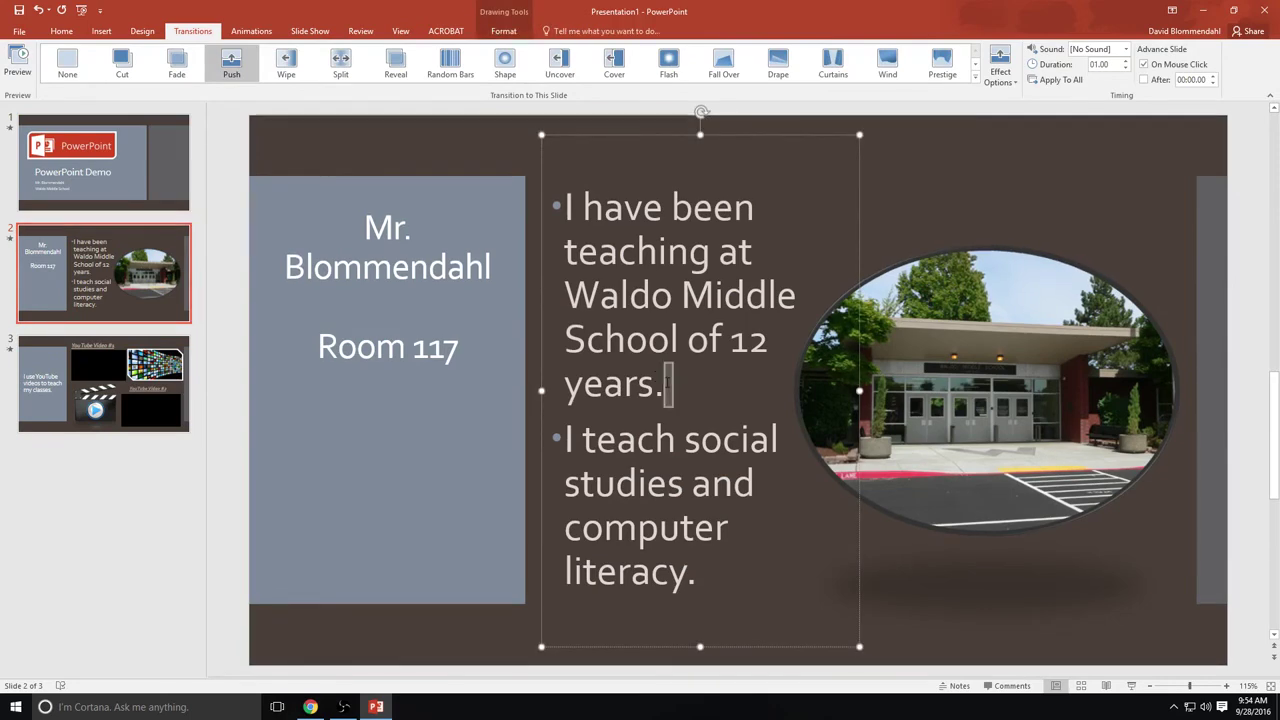
{"action": "left_click_drag", "start_coordinate": [667, 381], "coordinate": [563, 200]}
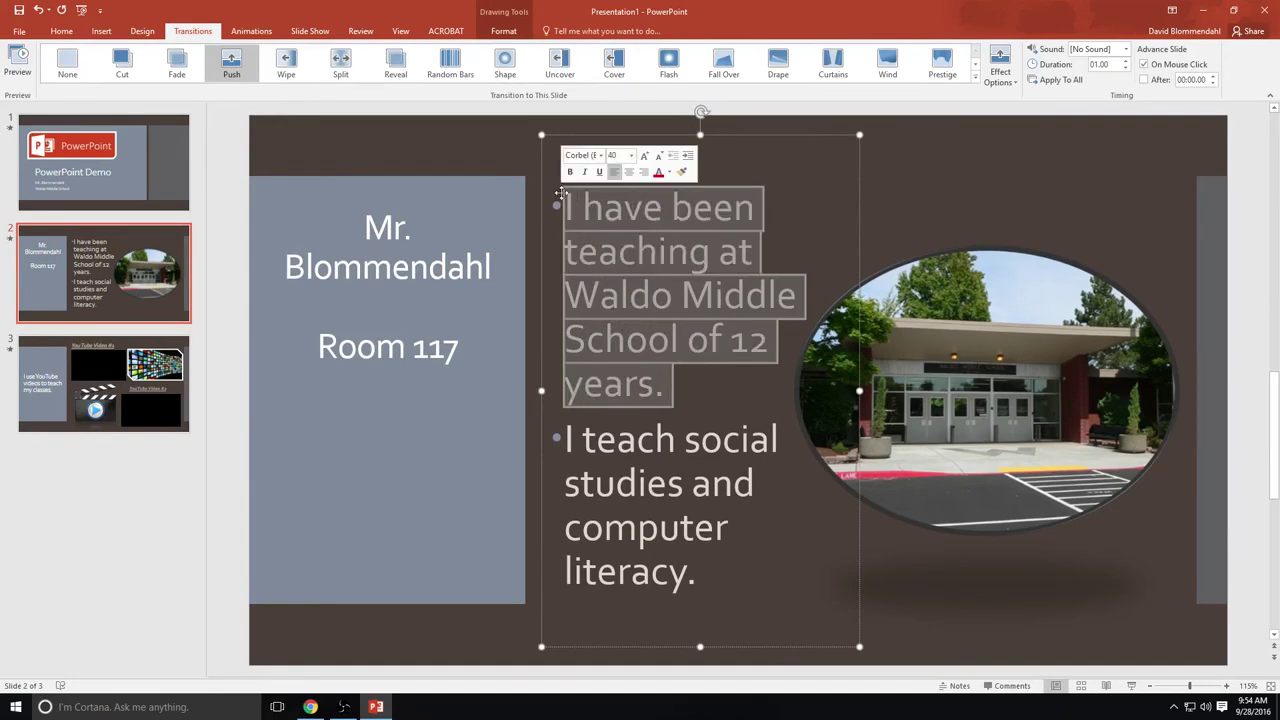
{"action": "left_click", "coordinate": [250, 31]}
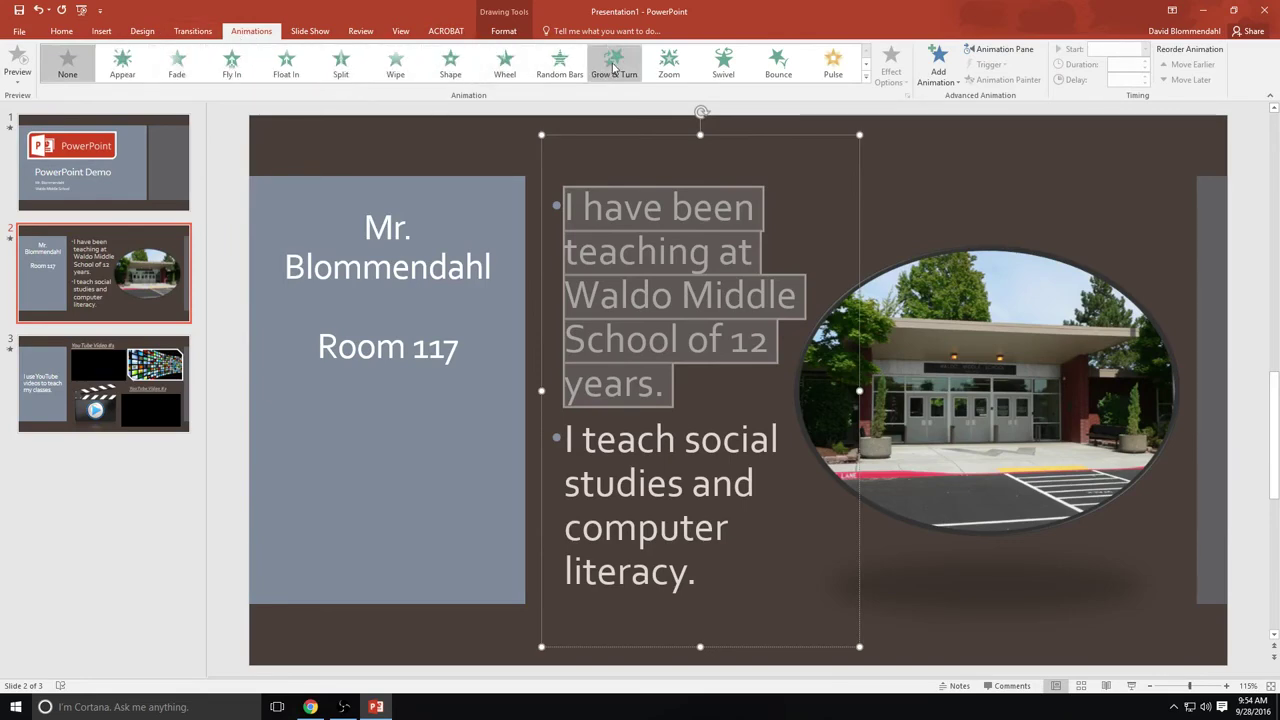
{"action": "left_click", "coordinate": [613, 66]}
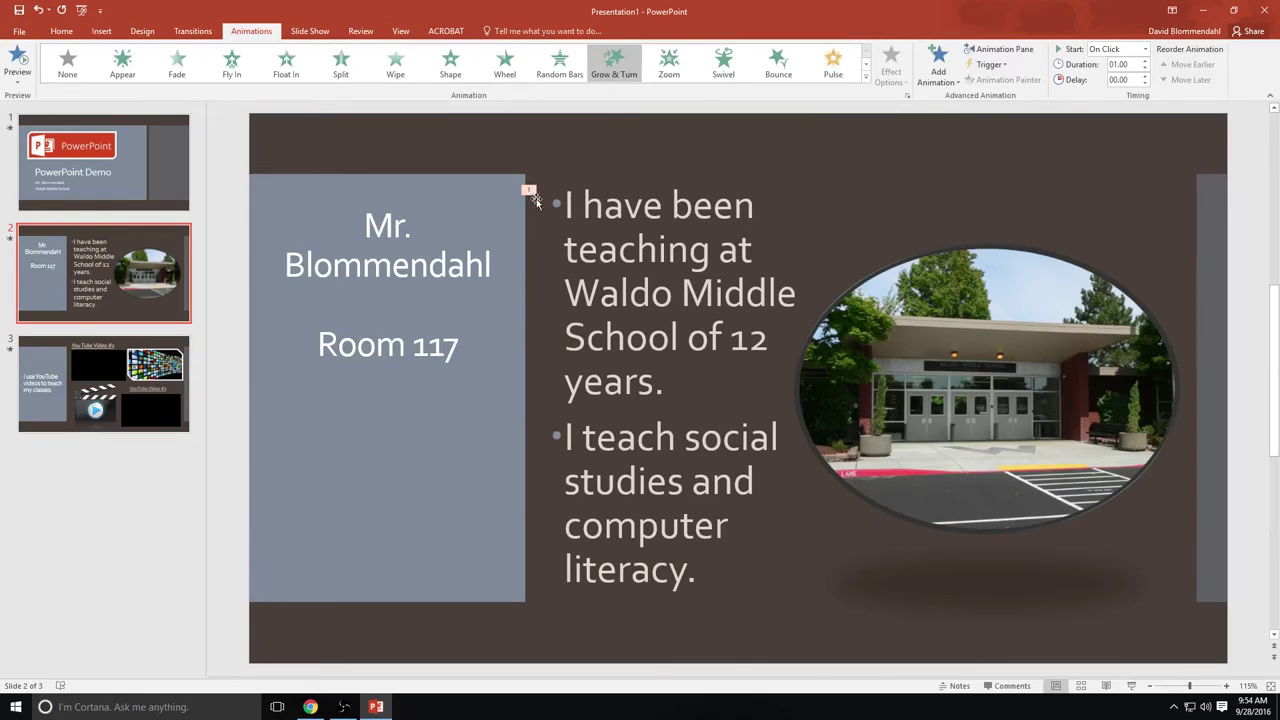
Give the second bullet a two-second Bounce animation, replacing an initial Grow & Turn.
{"action": "left_click_drag", "start_coordinate": [697, 571], "coordinate": [572, 450]}
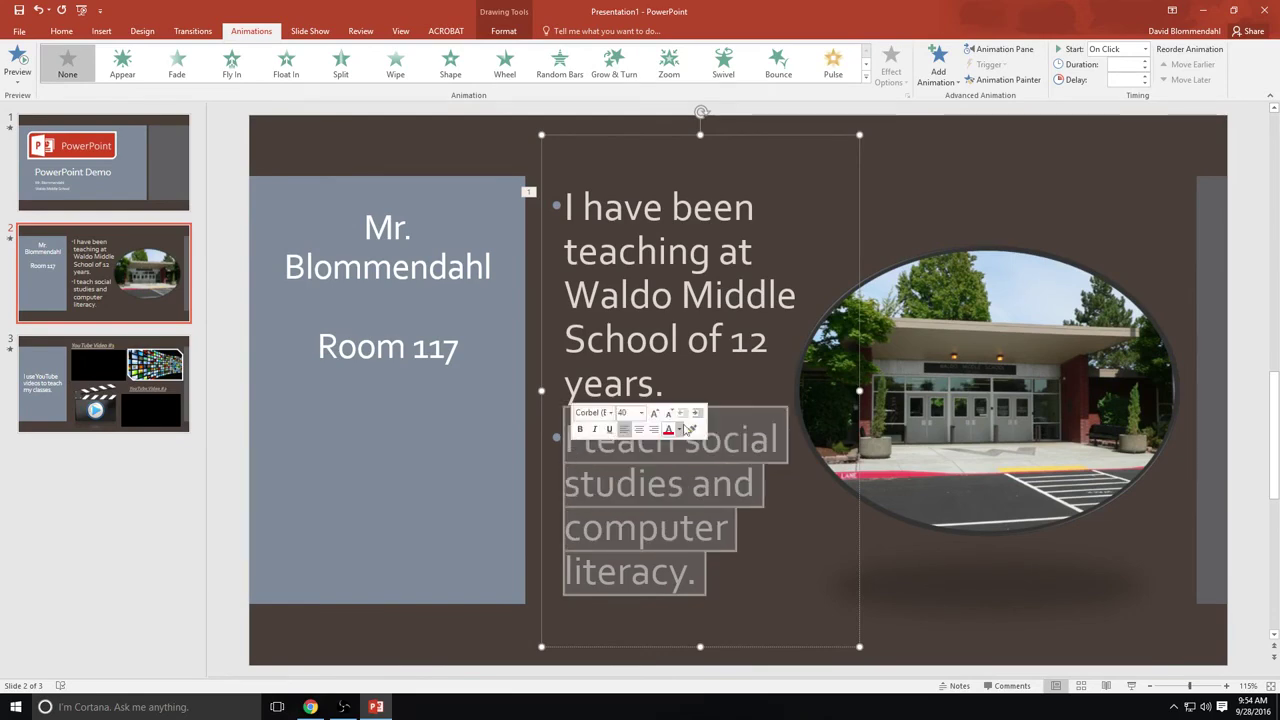
{"action": "left_click", "coordinate": [604, 66]}
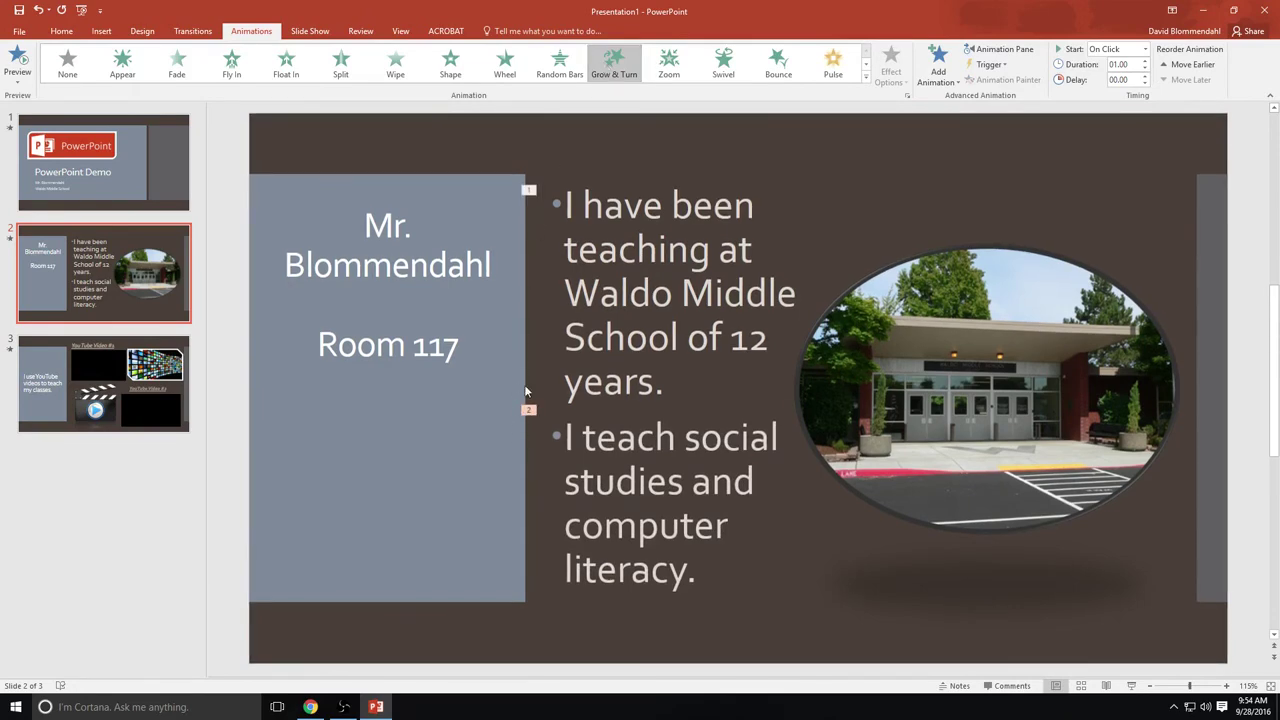
{"action": "left_click_drag", "start_coordinate": [700, 575], "coordinate": [563, 440]}
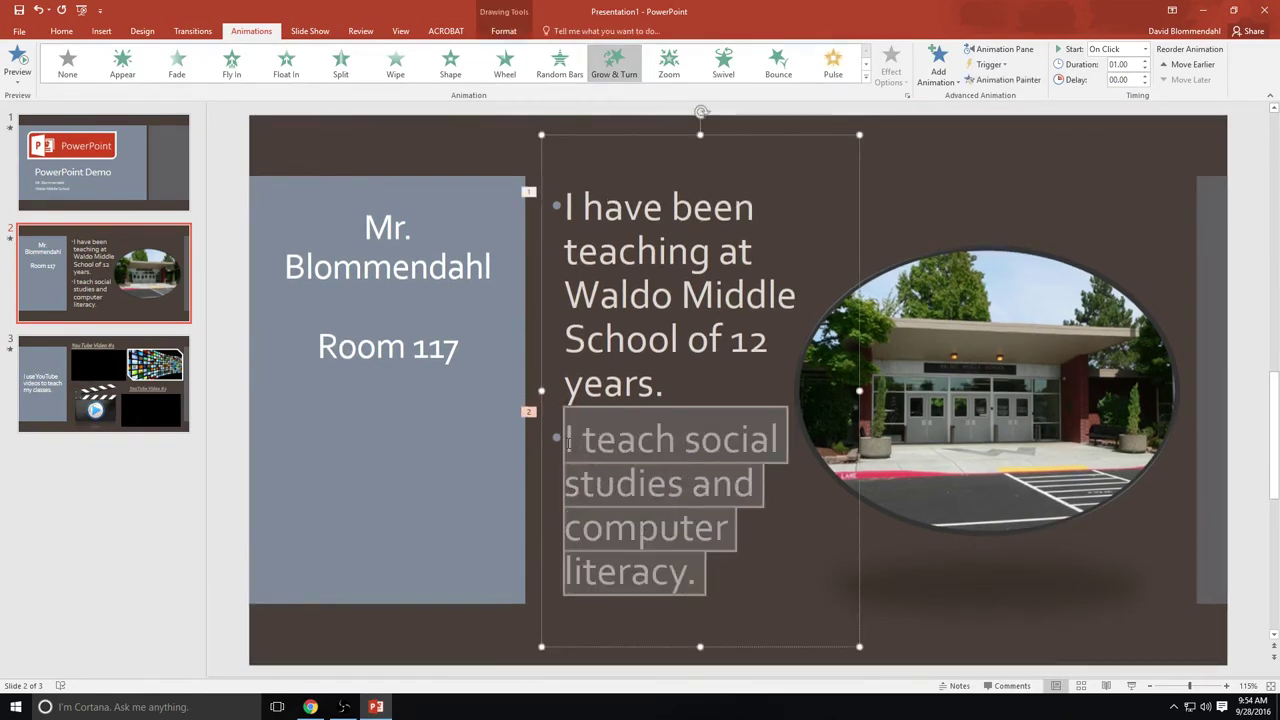
{"action": "left_click", "coordinate": [781, 60]}
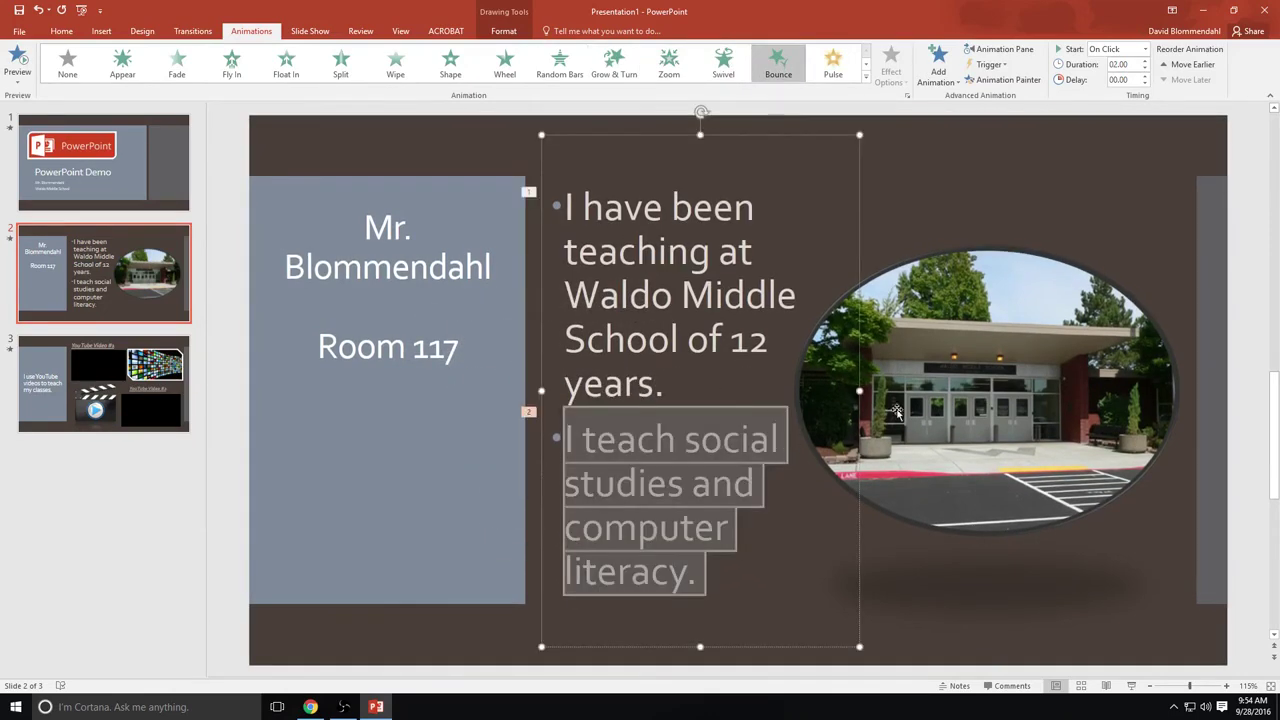
{"action": "left_click", "coordinate": [924, 410]}
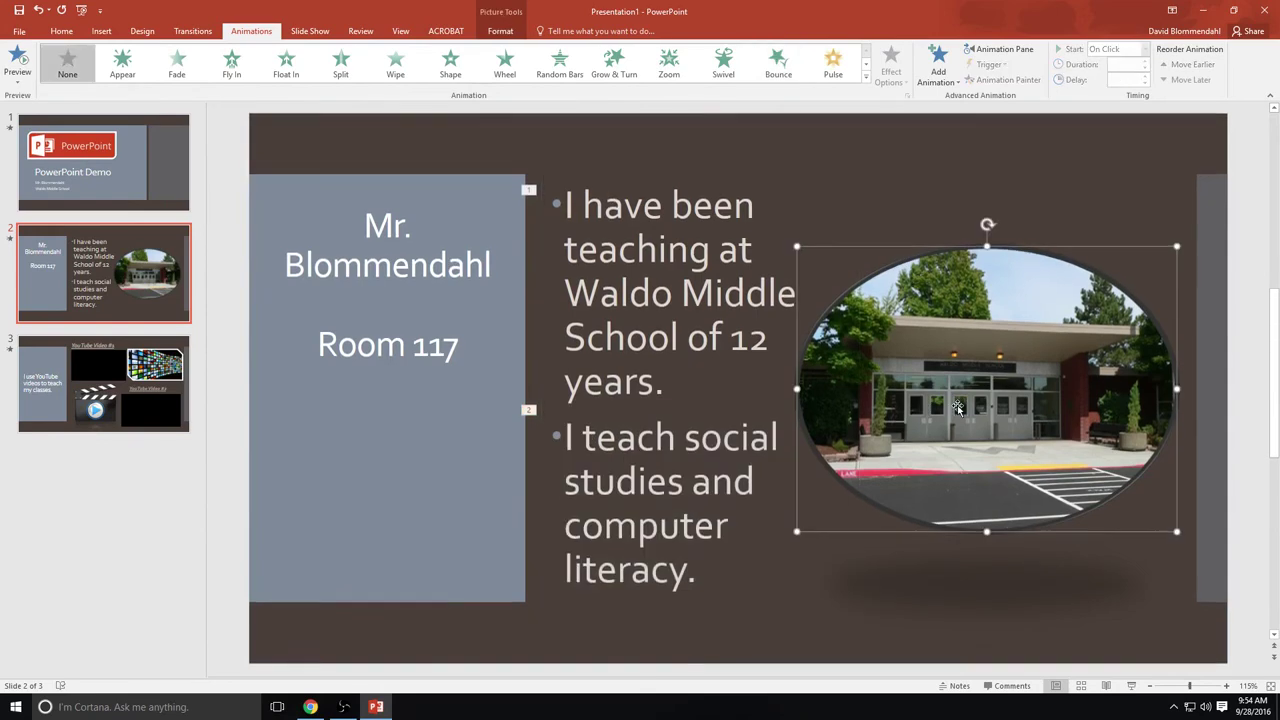
Animate the oval school picture with Float In, replacing the initial Shape effect.
{"action": "left_click", "coordinate": [452, 66]}
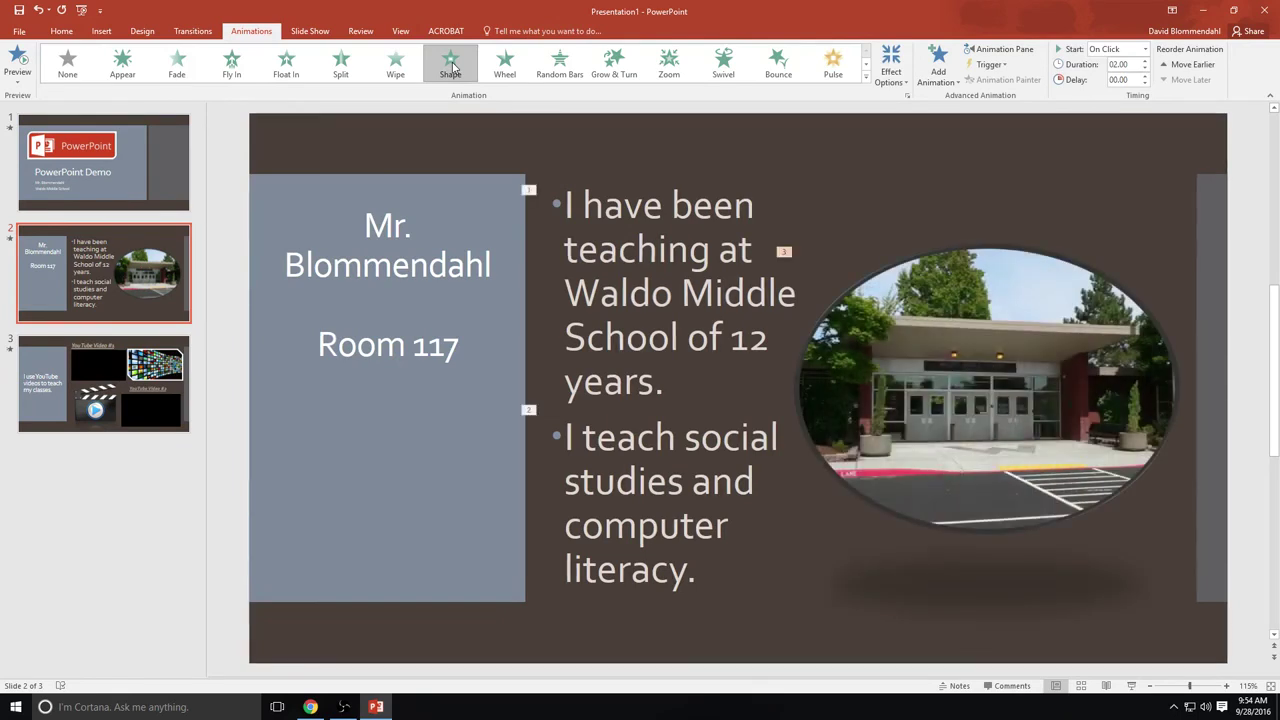
{"action": "left_click", "coordinate": [286, 66]}
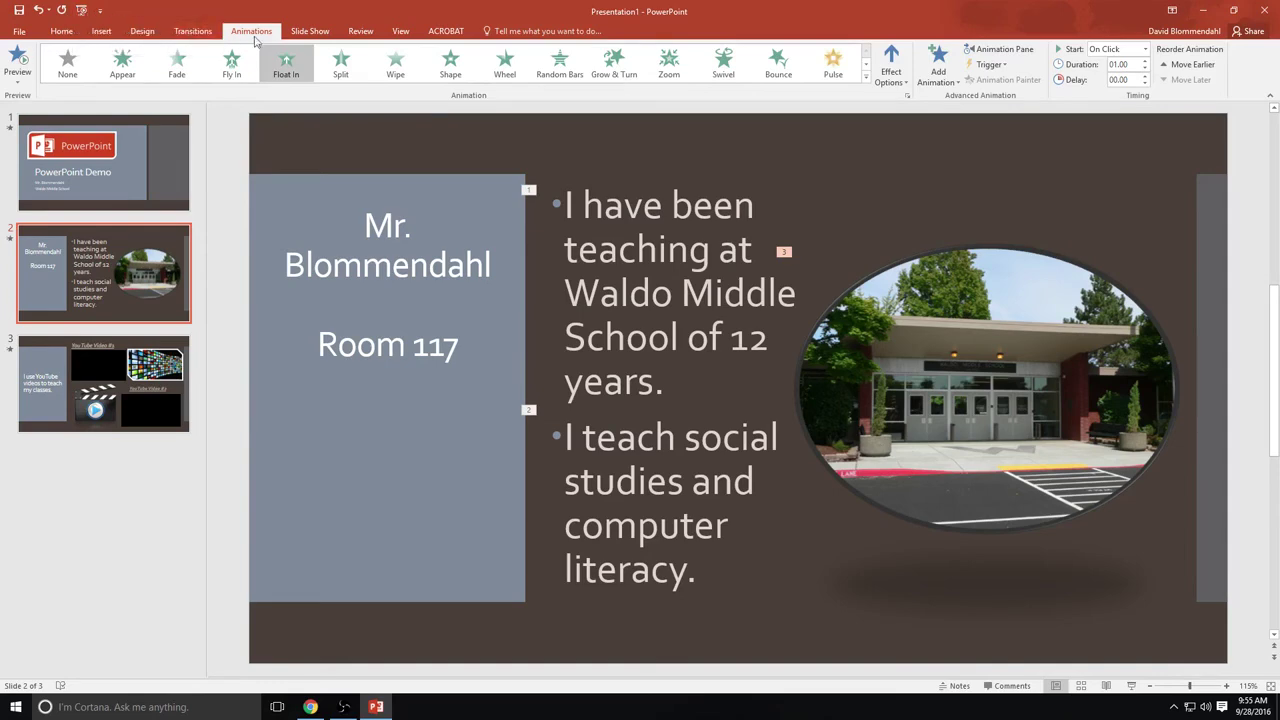
Switch the ribbon to the Slide Show tab to reach the presentation setup options.
{"action": "left_click", "coordinate": [310, 31]}
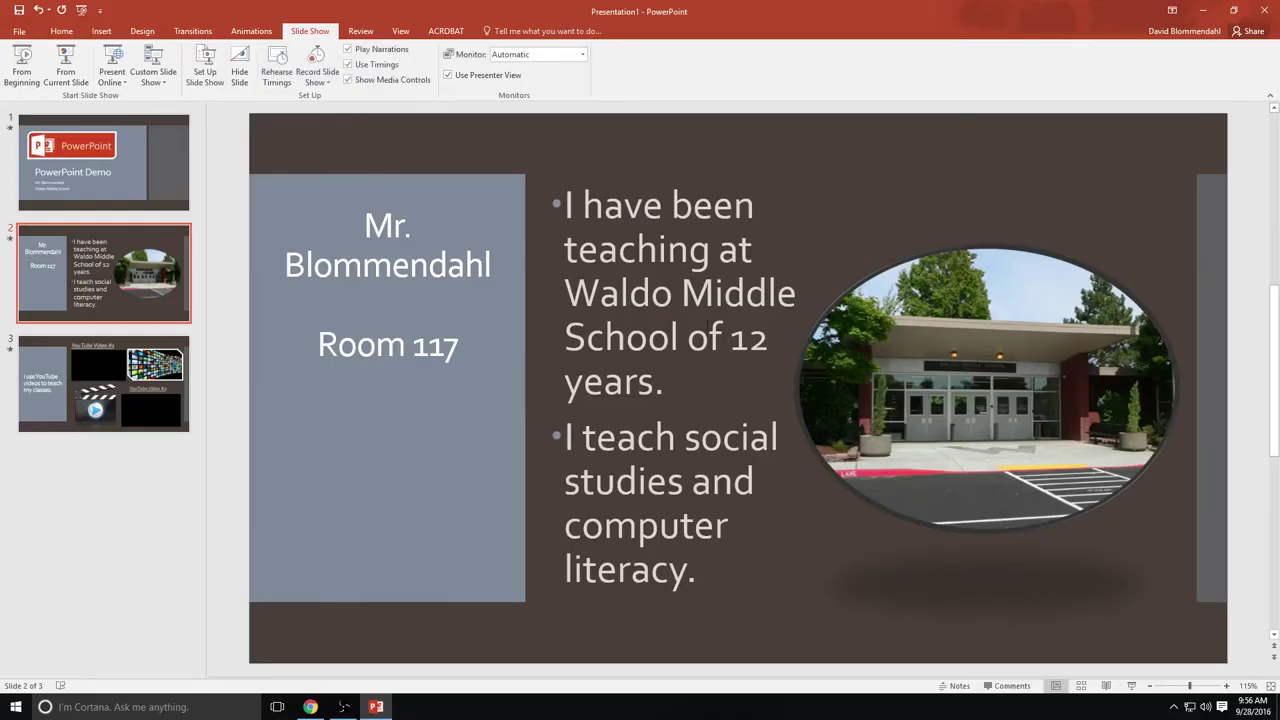
Change slide 2's first bullet to read 'School for 12 years', then select slide 1.
{"action": "left_click", "coordinate": [722, 338]}
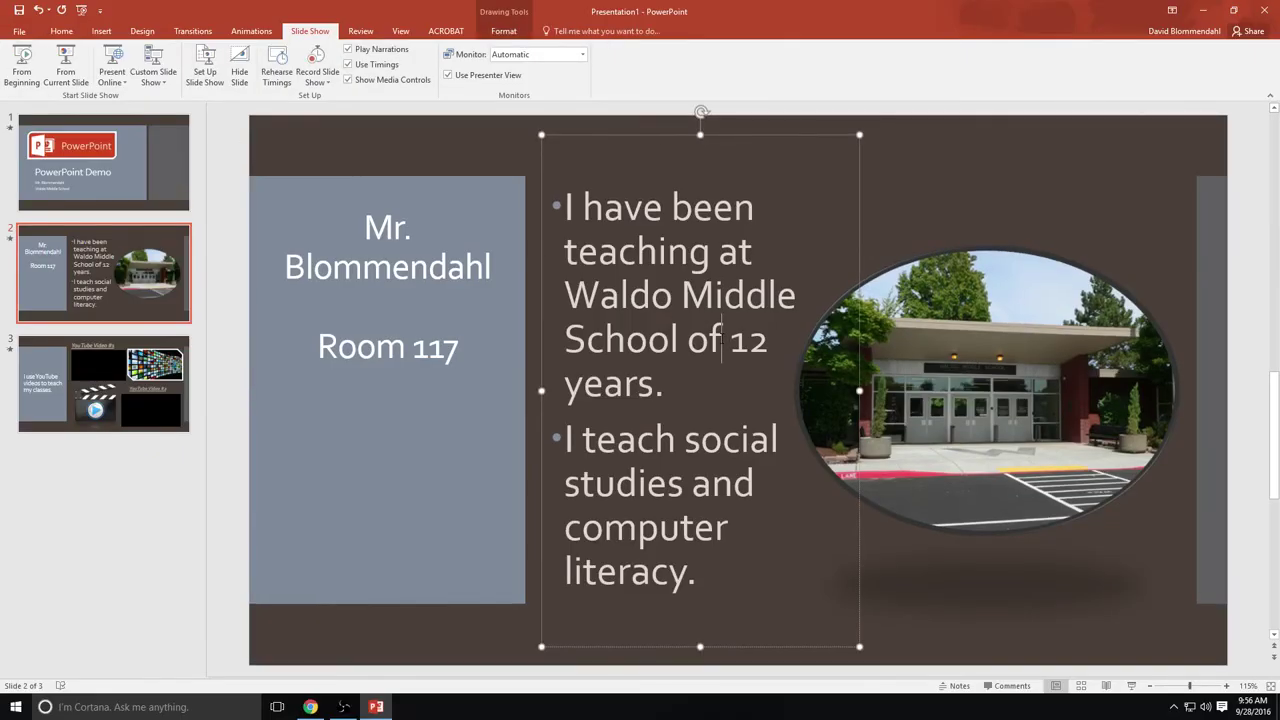
{"action": "key", "text": "BackSpace"}
{"action": "key", "text": "BackSpace"}
{"action": "type", "text": "for"}
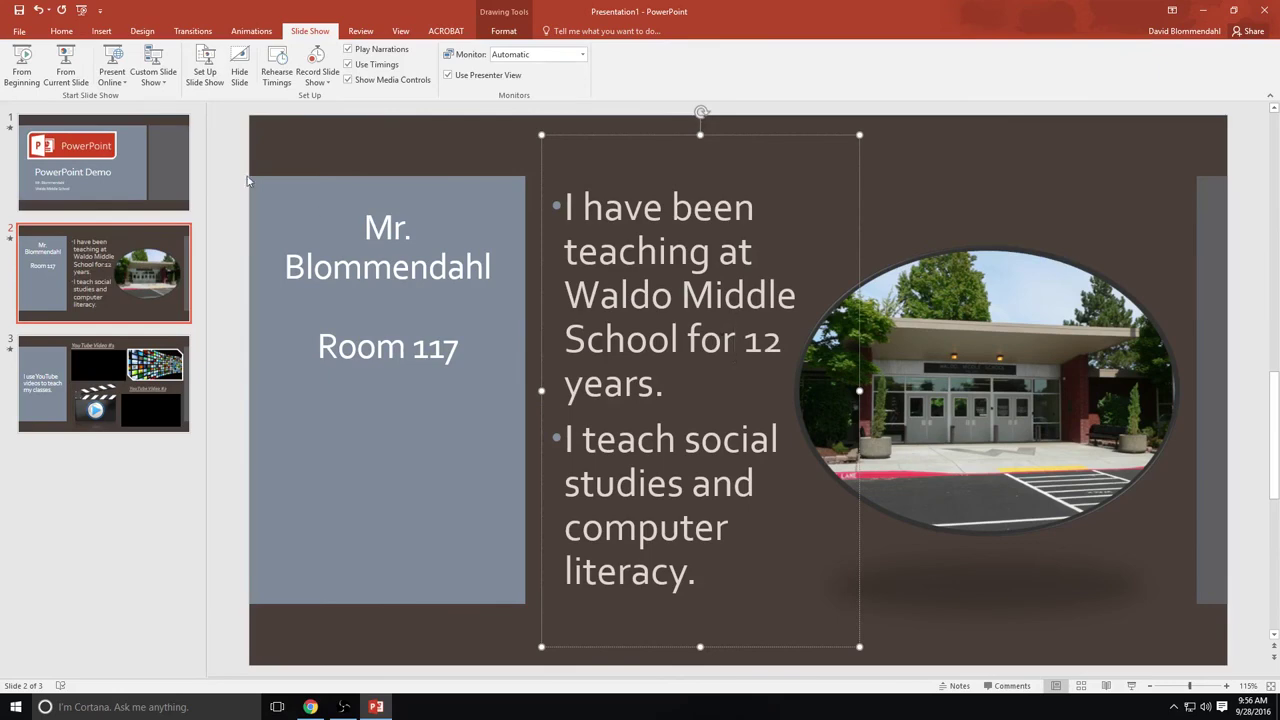
{"action": "left_click", "coordinate": [110, 166]}
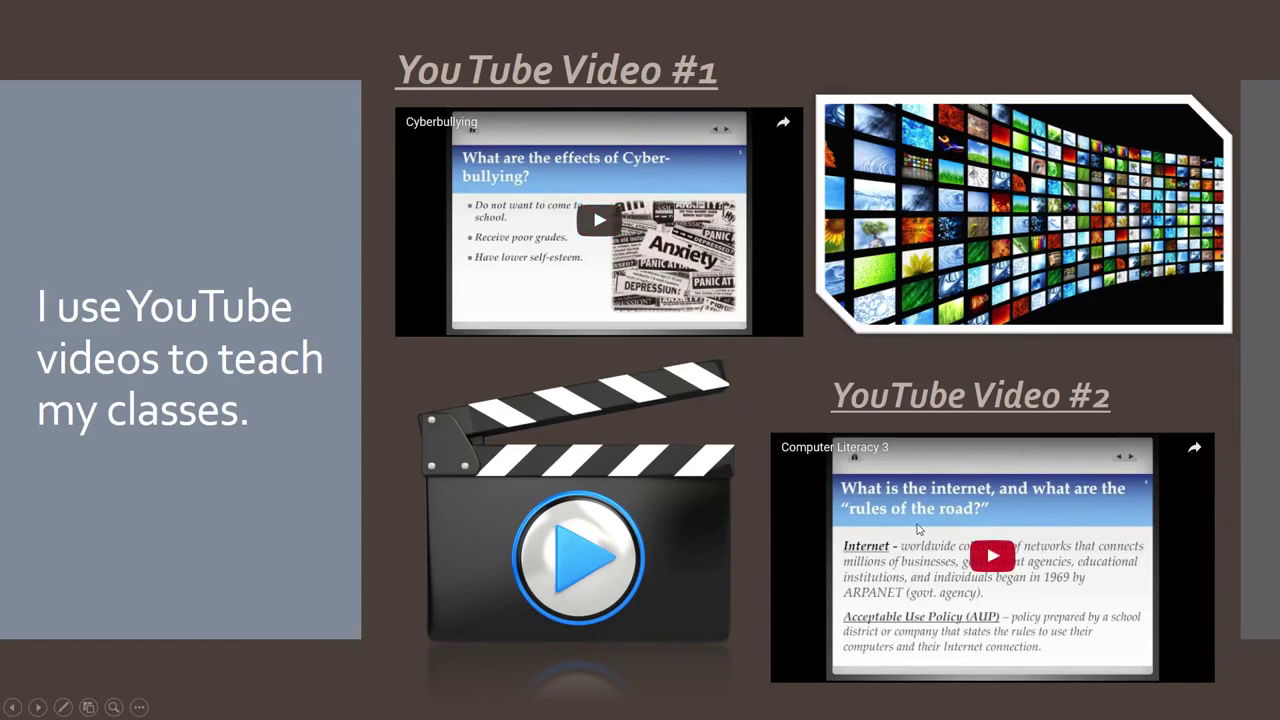
In the slide show on slide 3, play and pause YouTube Video #1, then YouTube Video #2.
{"action": "left_click", "coordinate": [597, 220]}
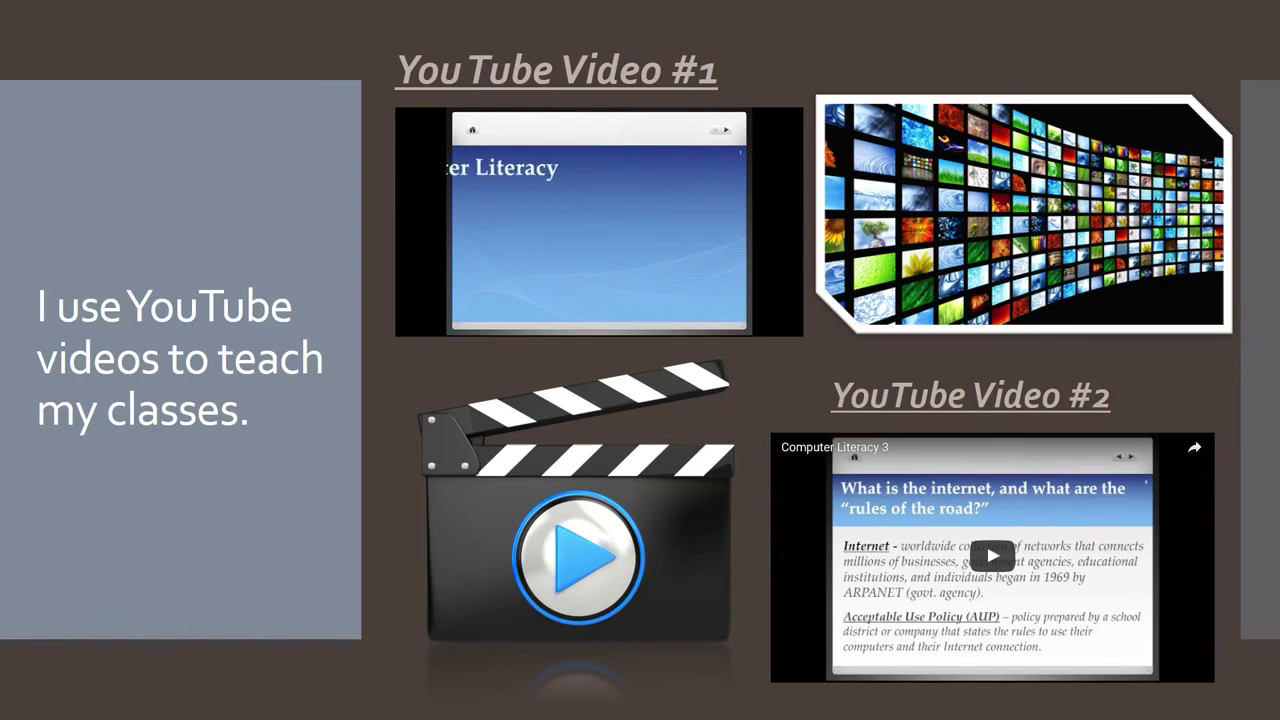
{"action": "left_click", "coordinate": [420, 325]}
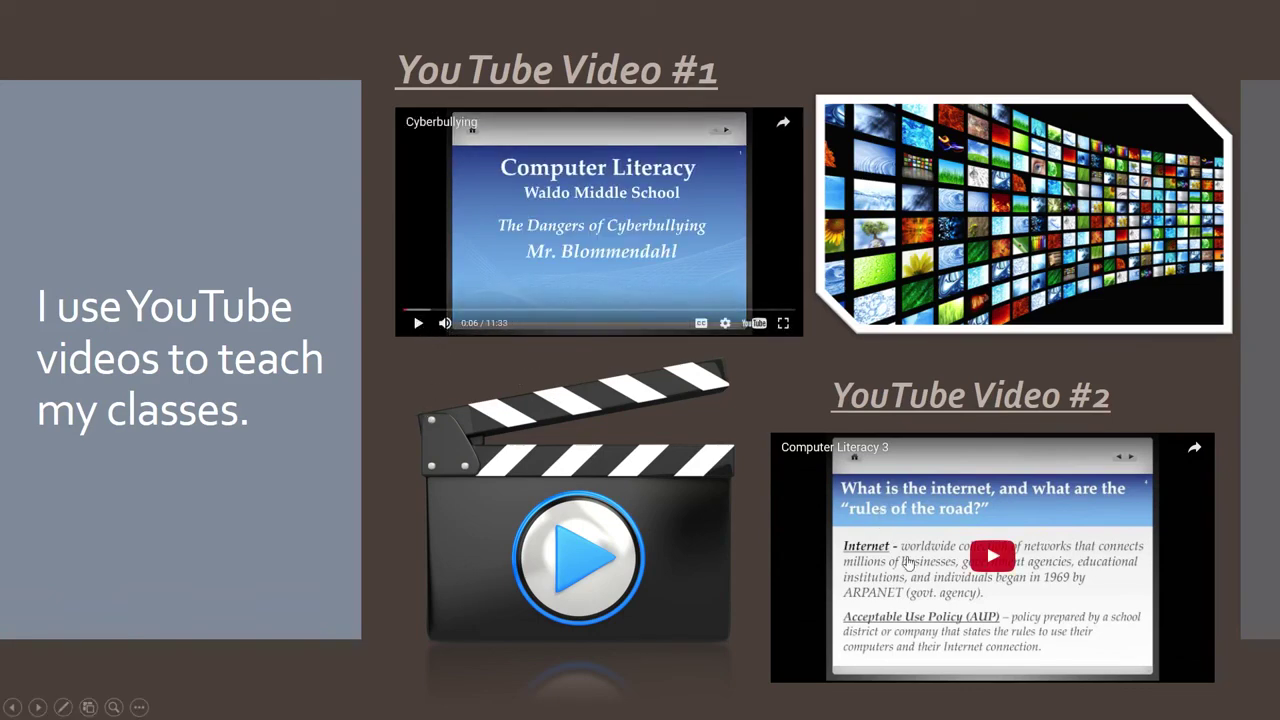
{"action": "left_click", "coordinate": [990, 557]}
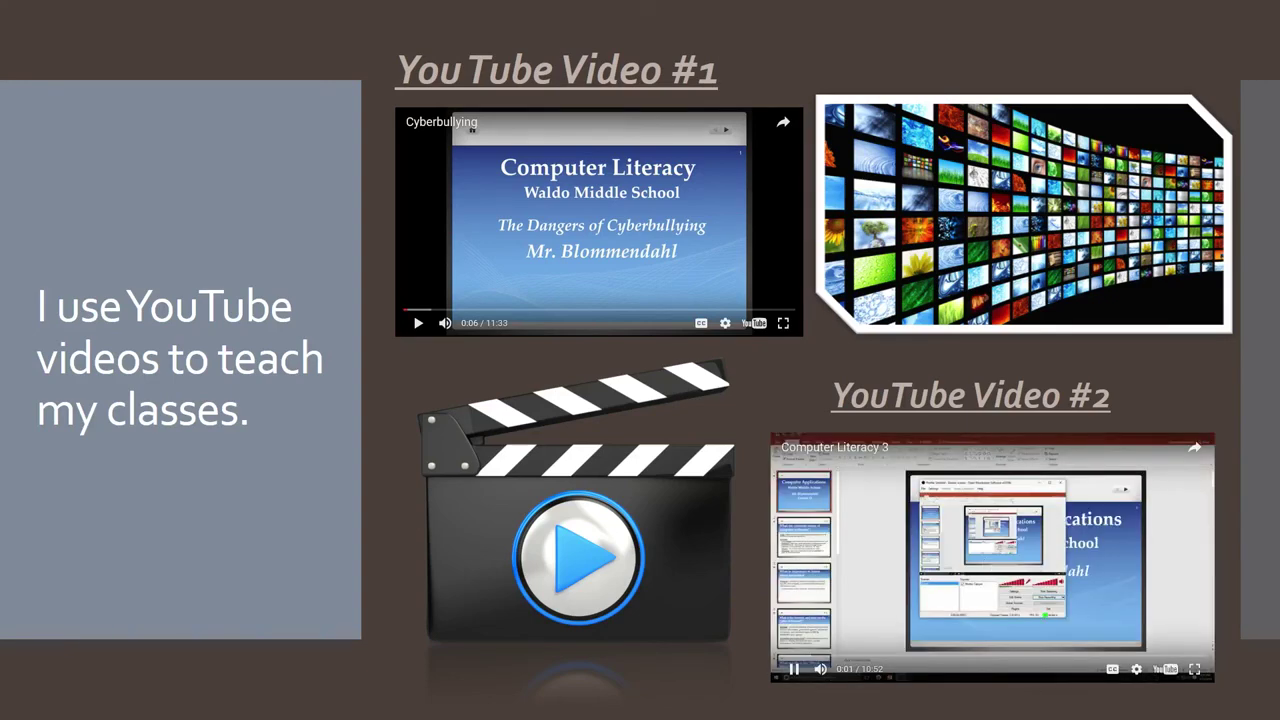
{"action": "left_click", "coordinate": [793, 670]}
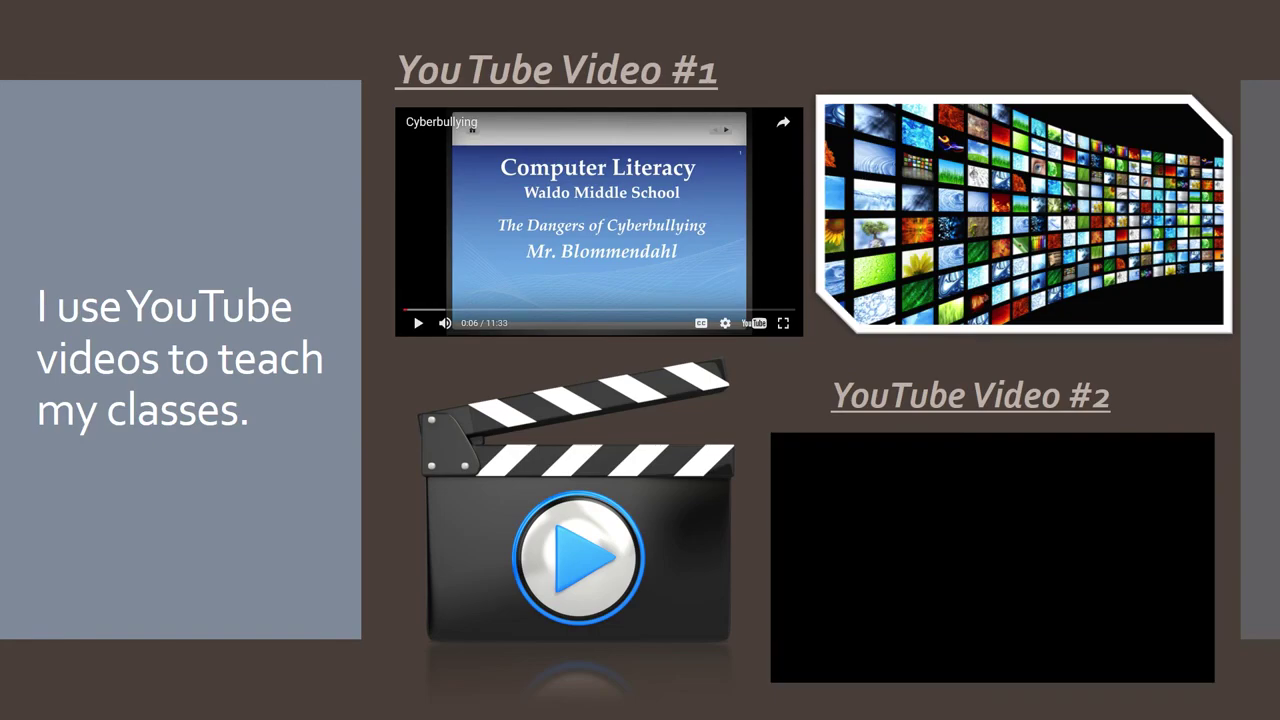
End the slide show, close PowerPoint with Don't Save, and close Chrome.
{"action": "key", "text": "Escape"}
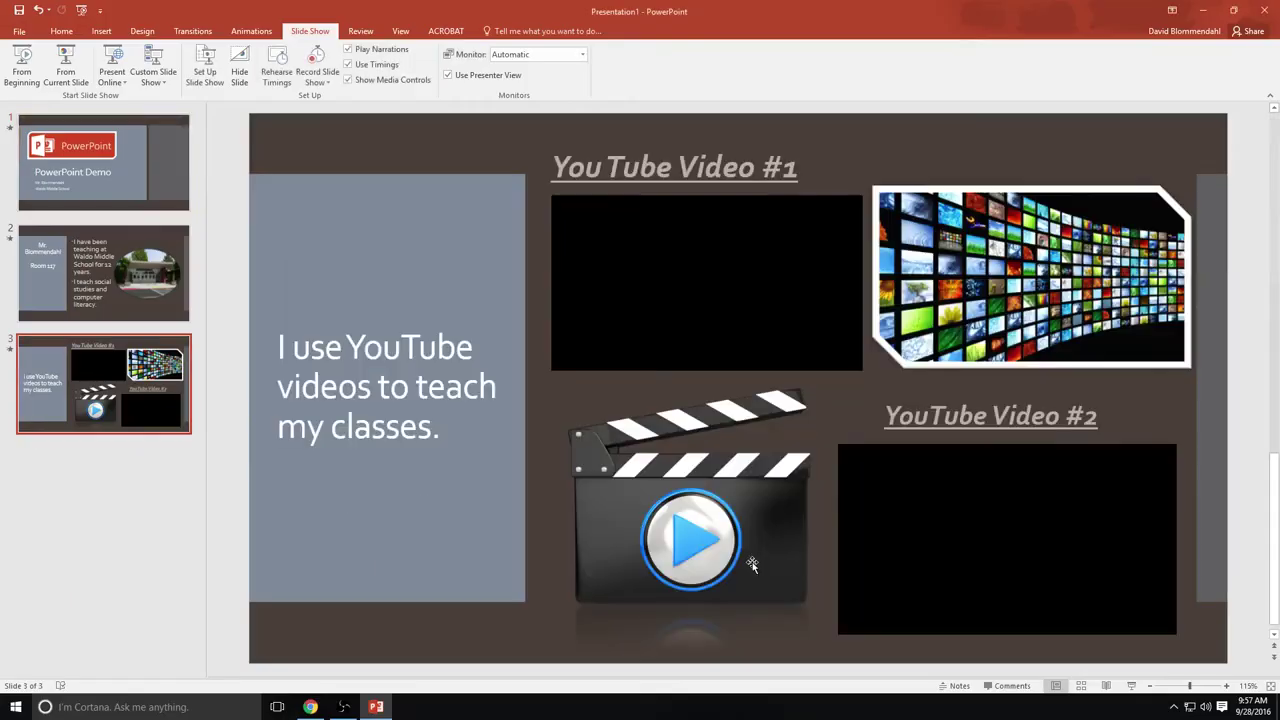
{"action": "left_click", "coordinate": [1265, 12]}
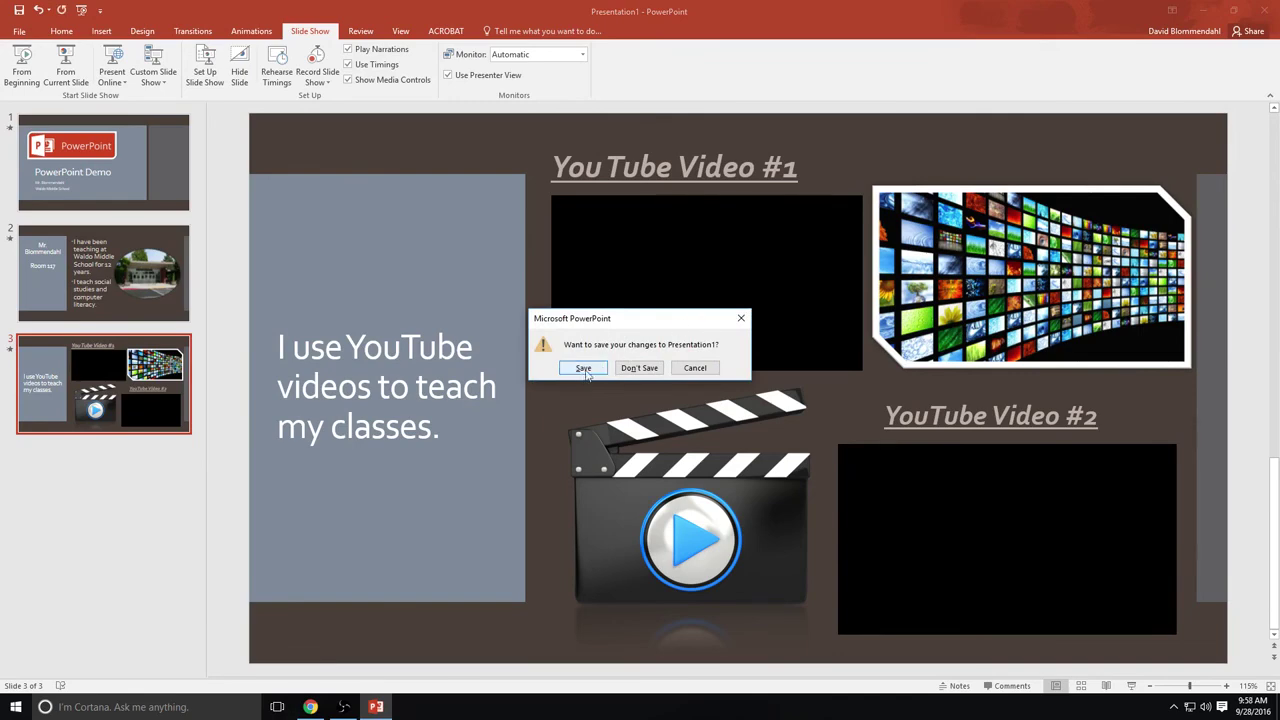
{"action": "left_click", "coordinate": [628, 369]}
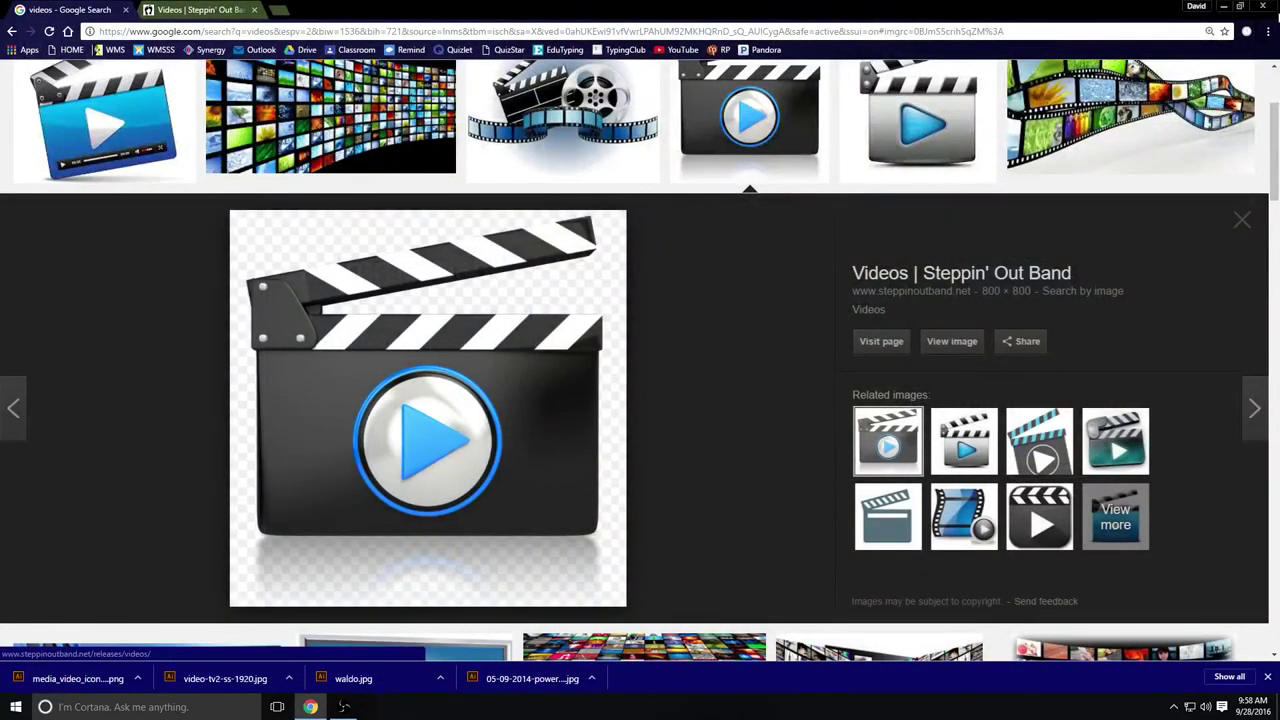
{"action": "left_click", "coordinate": [1262, 6]}
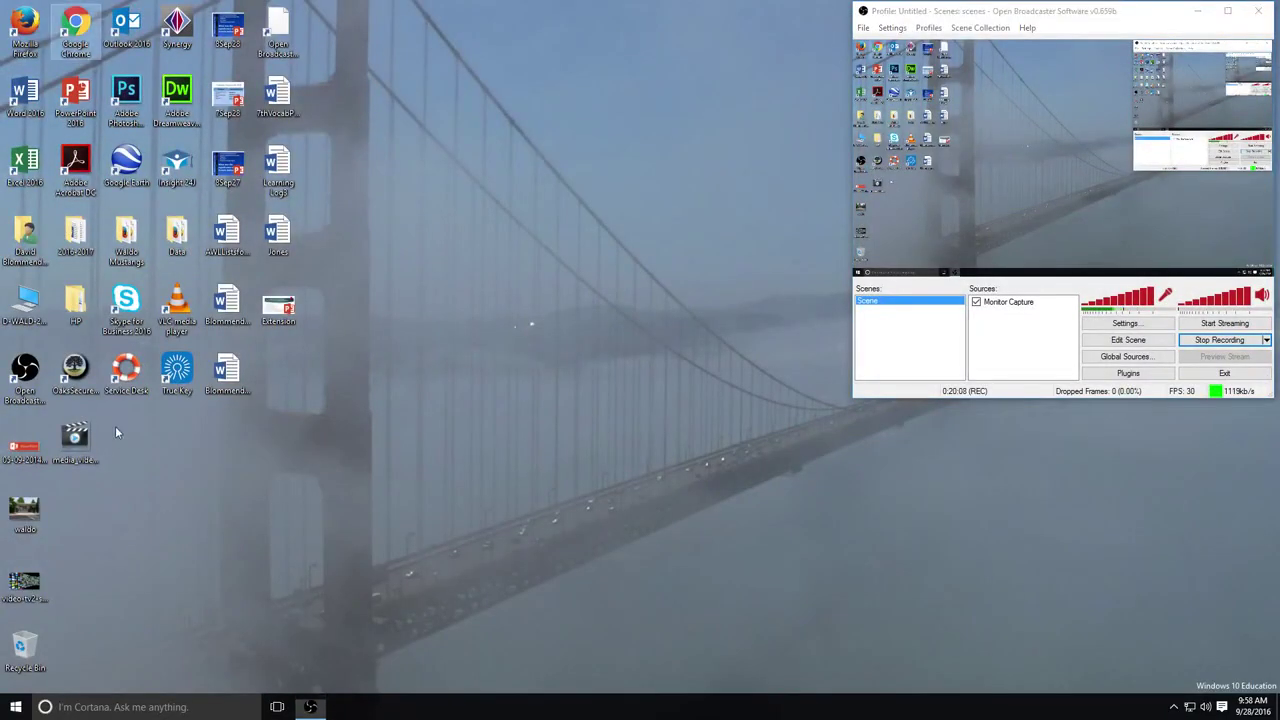
Move the four downloaded picture and video files to the Recycle Bin and empty it.
{"action": "left_click_drag", "start_coordinate": [114, 426], "coordinate": [24, 645]}
{"action": "right_click", "coordinate": [24, 640]}
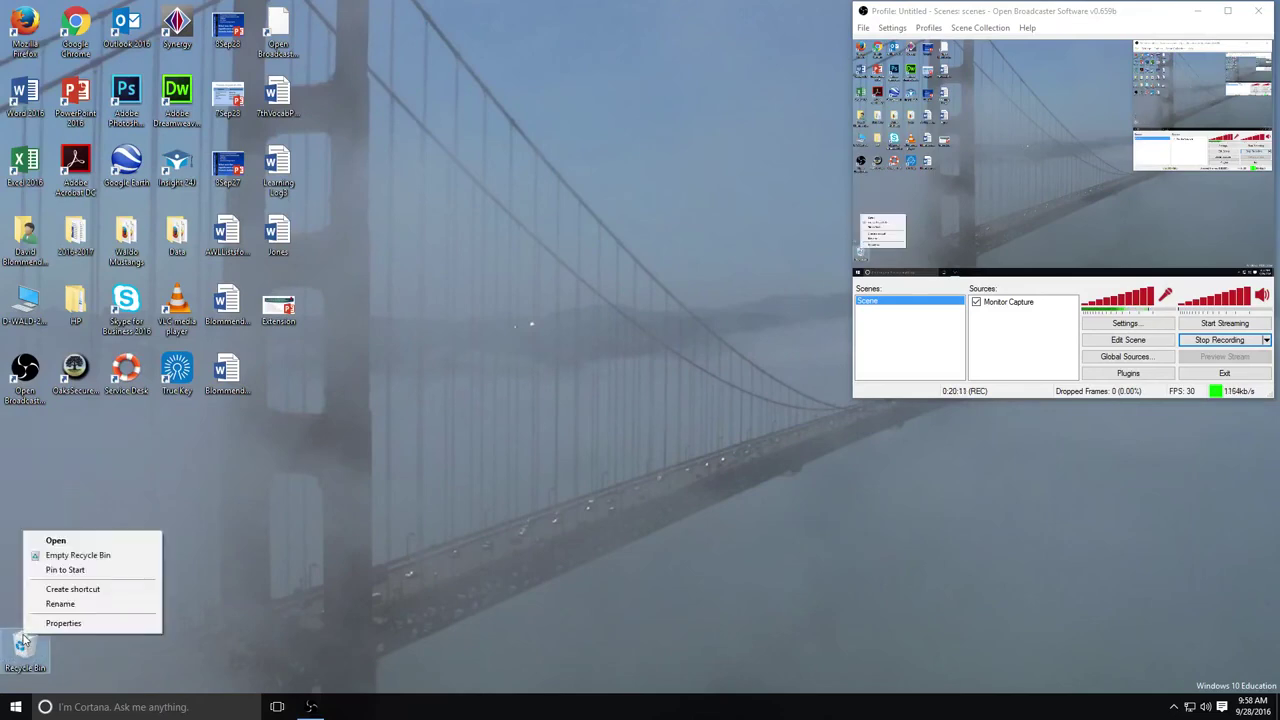
{"action": "left_click", "coordinate": [55, 554]}
{"action": "left_click", "coordinate": [675, 365]}
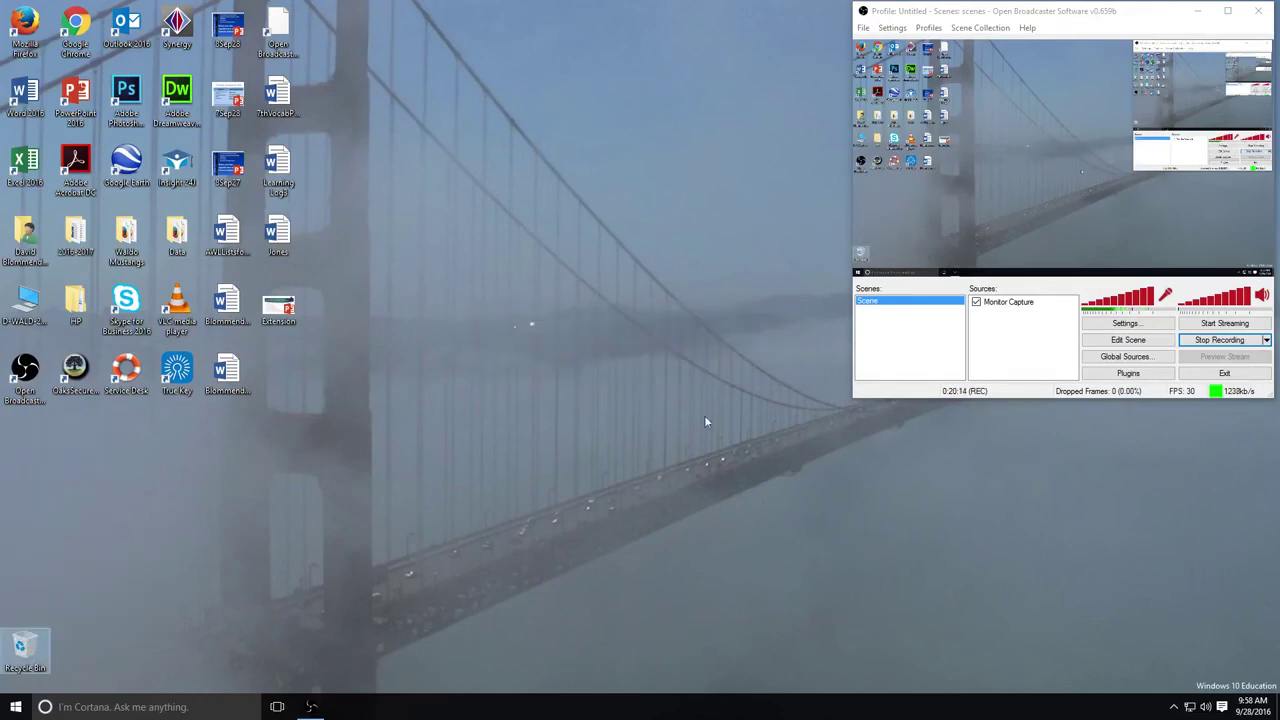